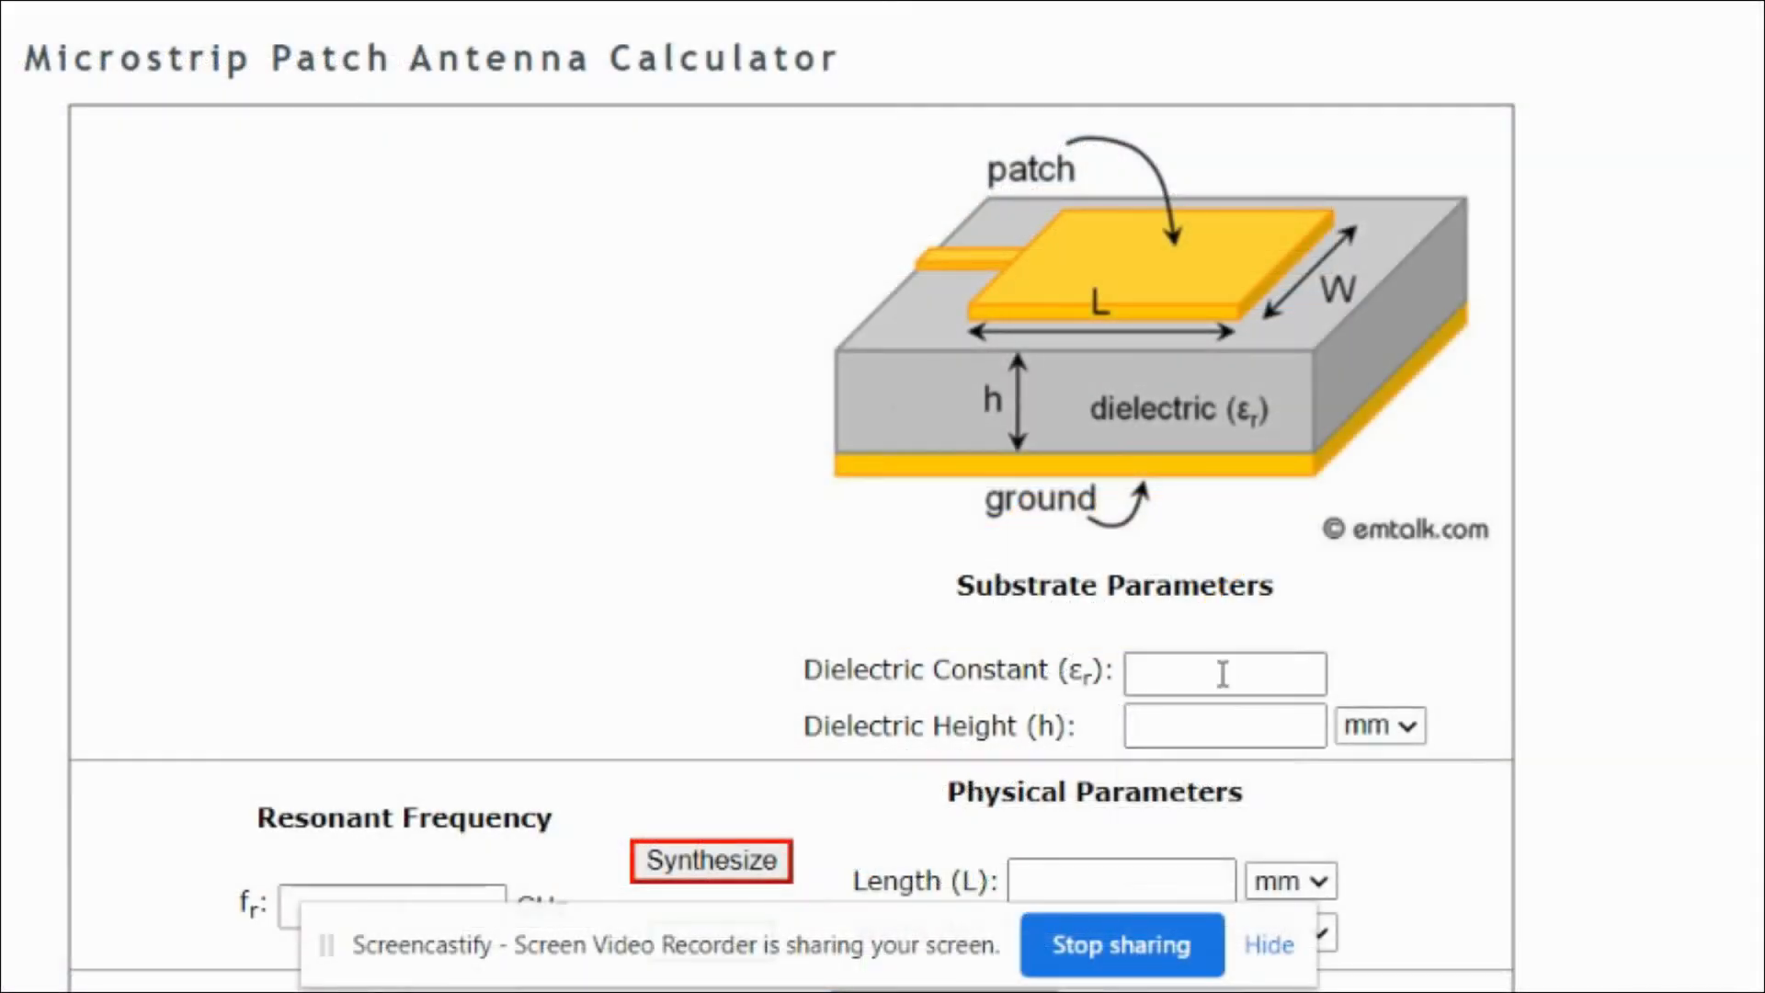
Enter the substrate parameters: dielectric constant 4.4 and dielectric height 1.6 mm
left_click(1120, 758)
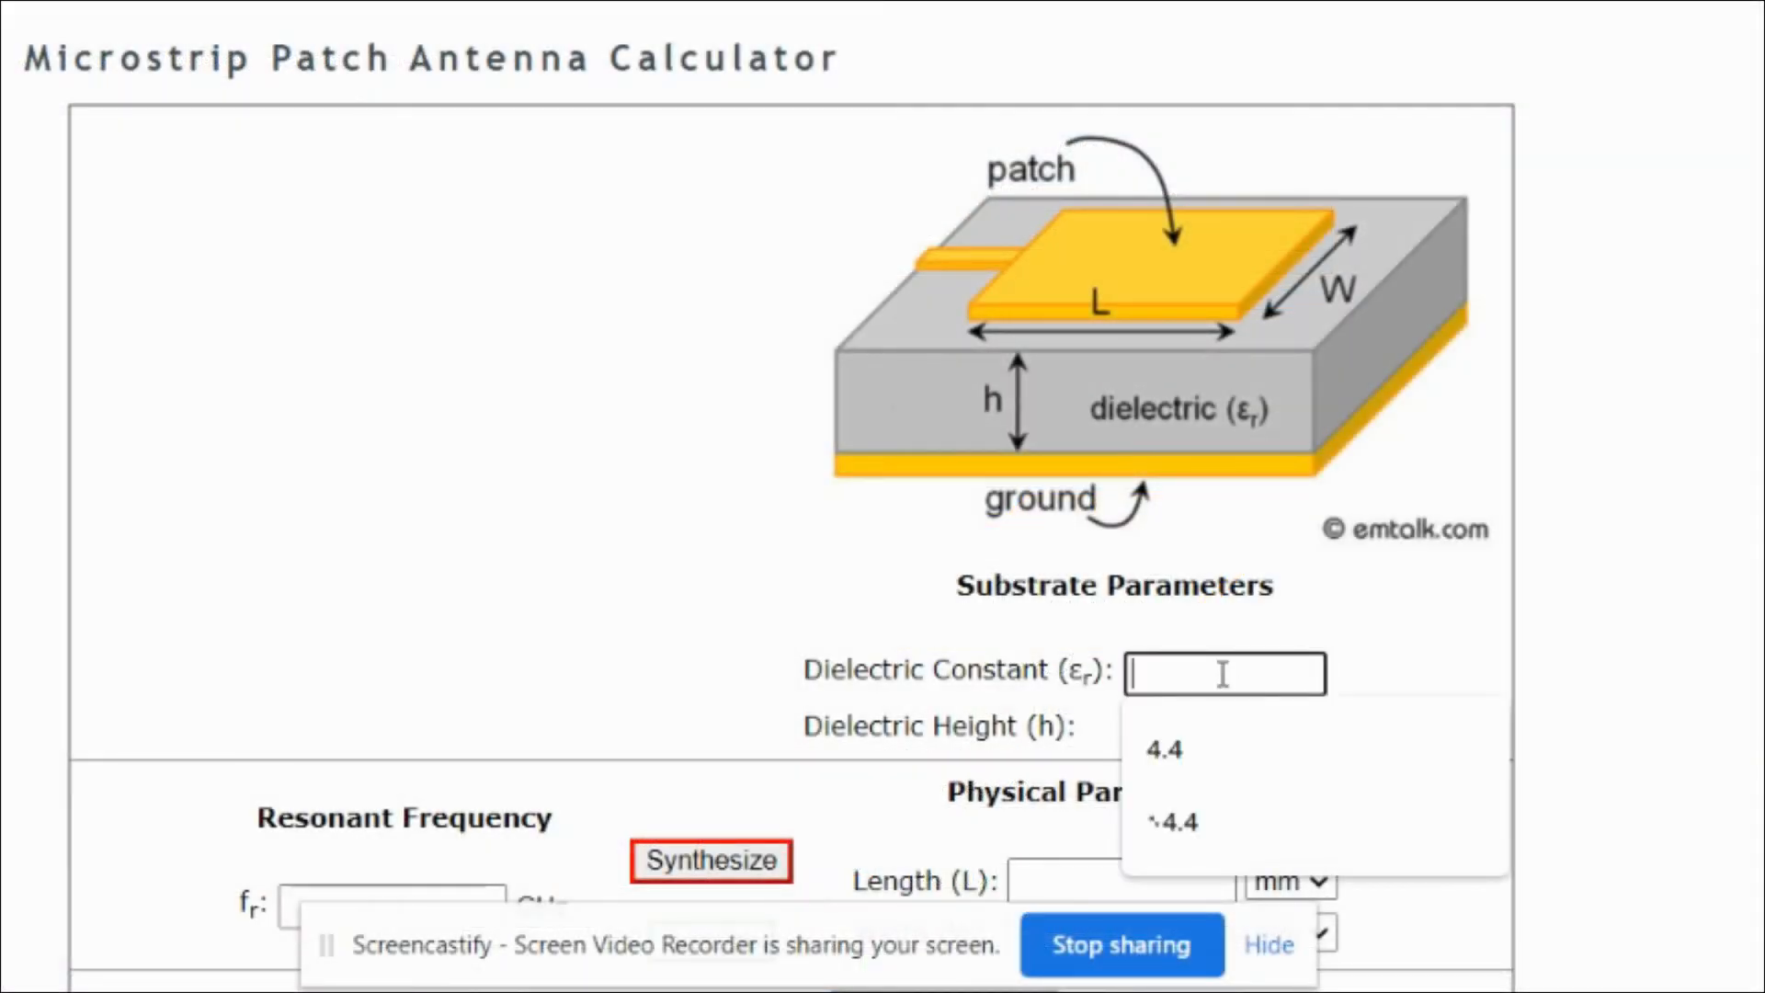
type("4.4")
left_click(1296, 721)
type("1.6")
scroll(634, 828, "down", 3)
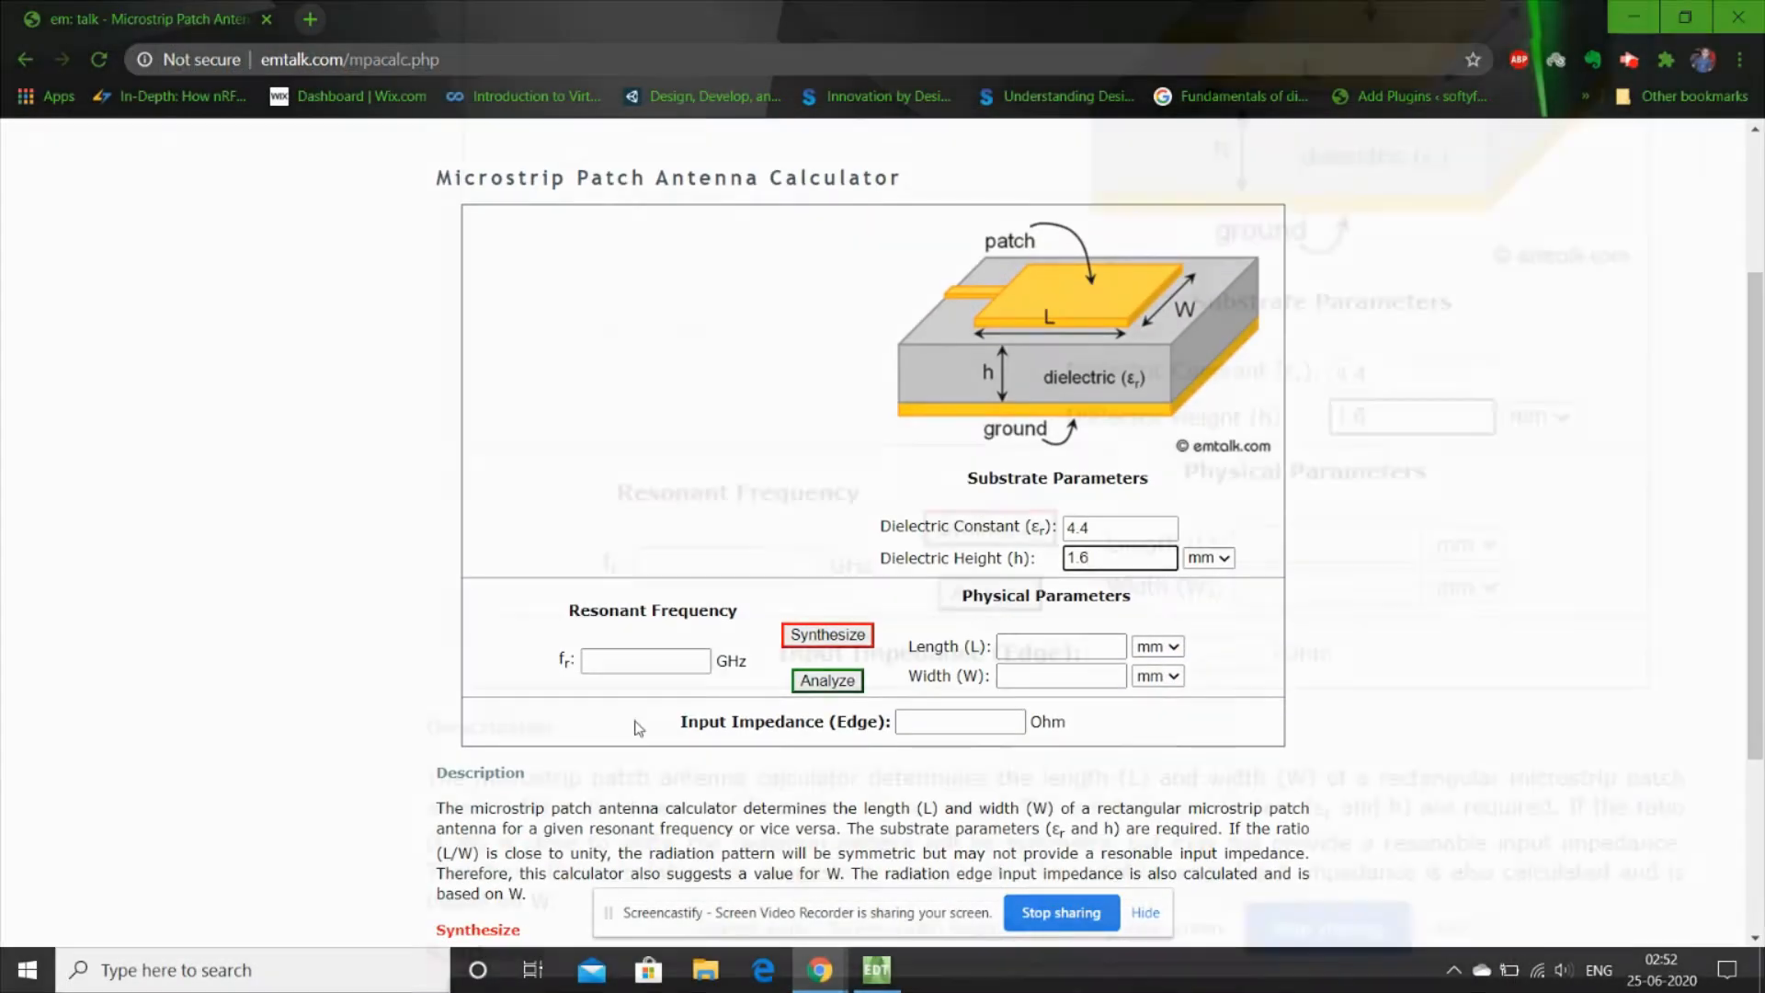
Set the resonant frequency to 4.1 GHz and synthesize the patch's length and width
left_click(645, 660)
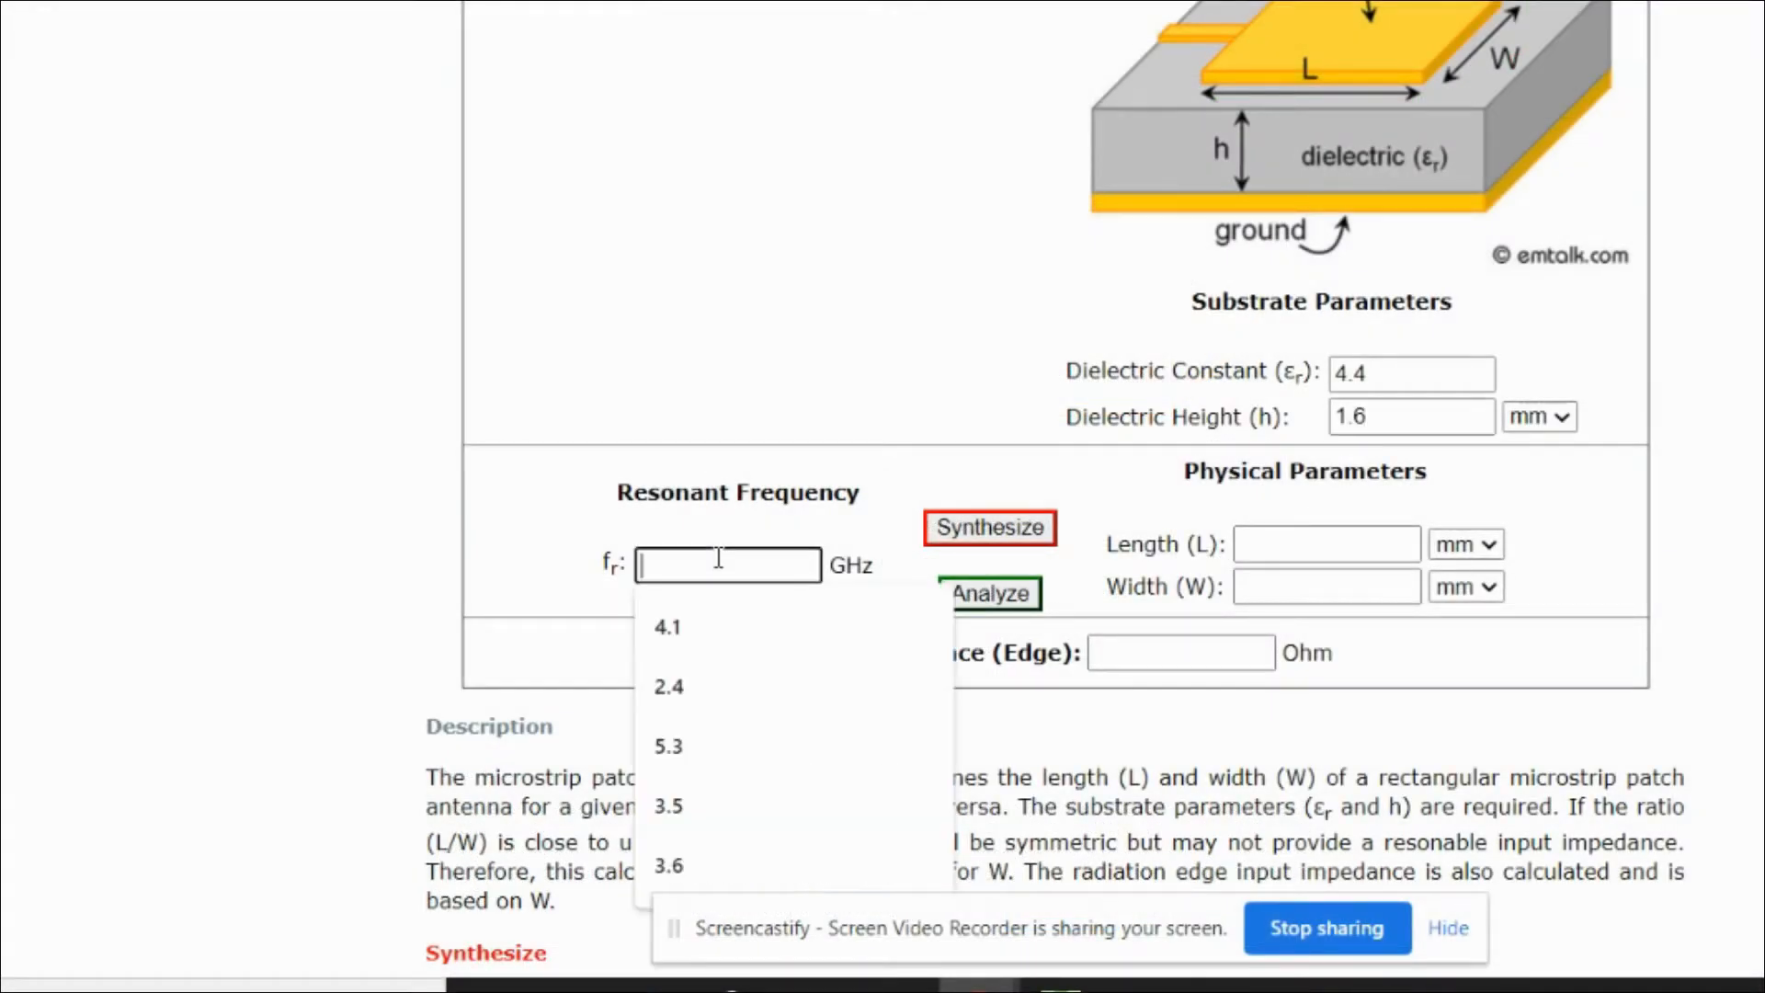
left_click(713, 636)
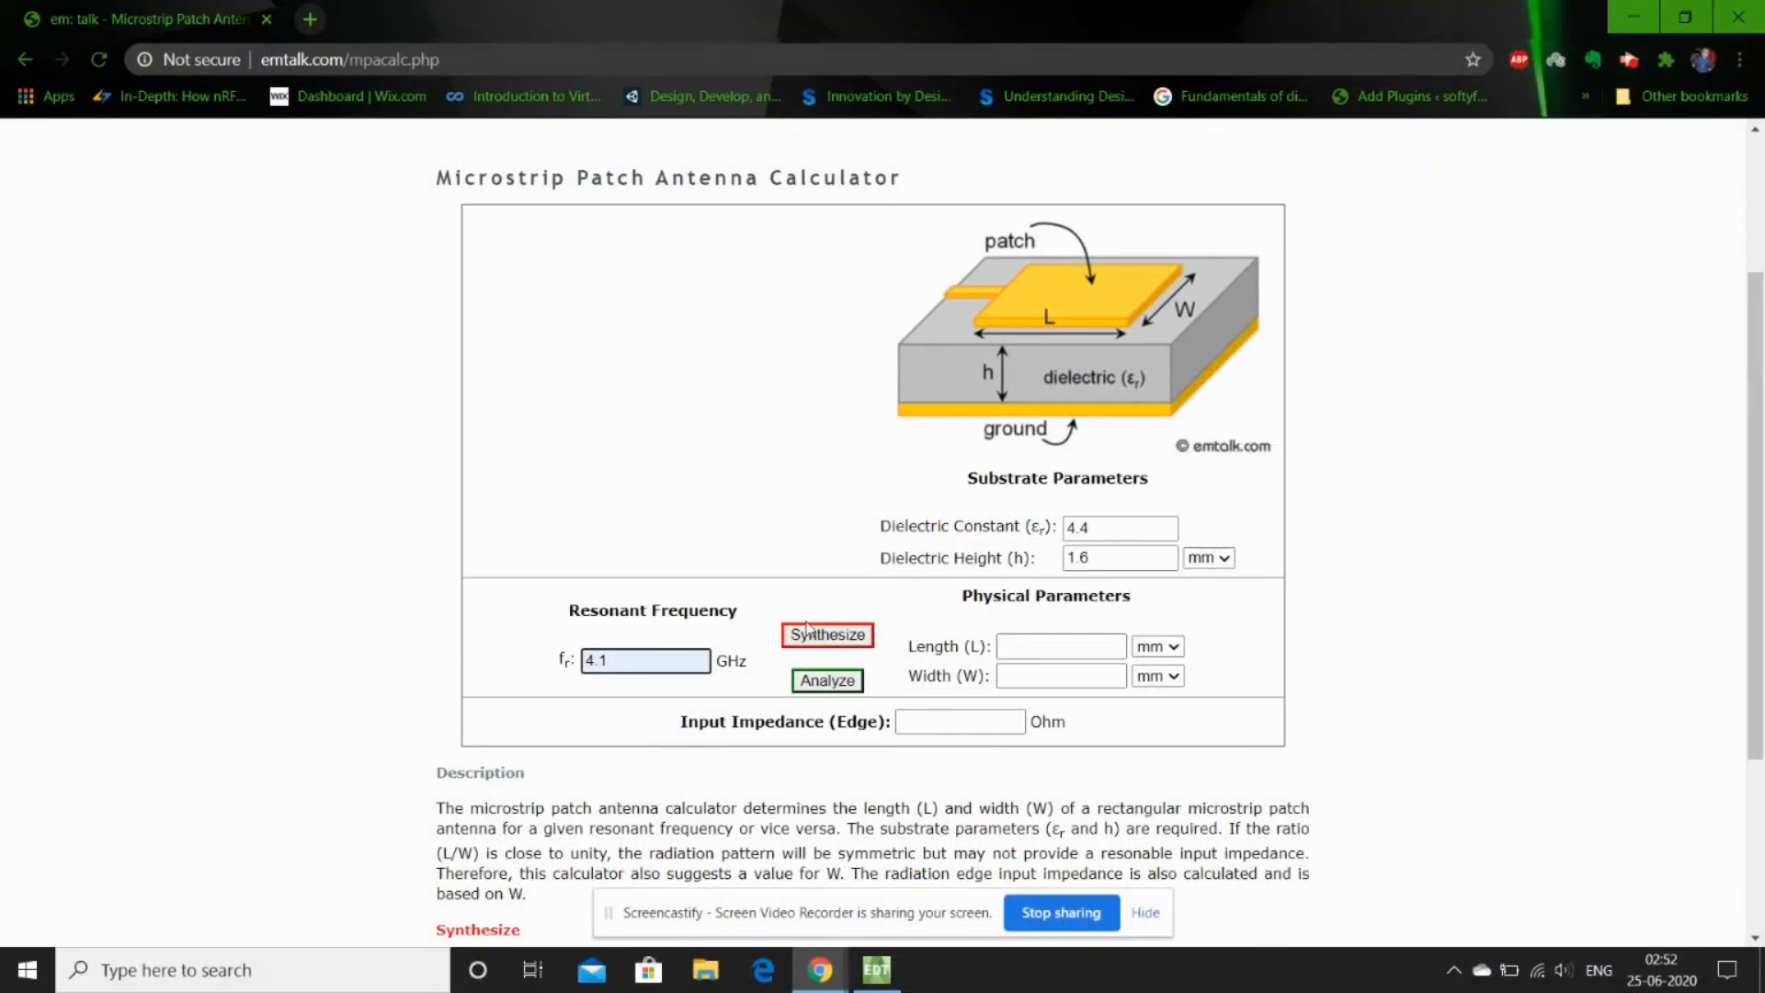
left_click(812, 634)
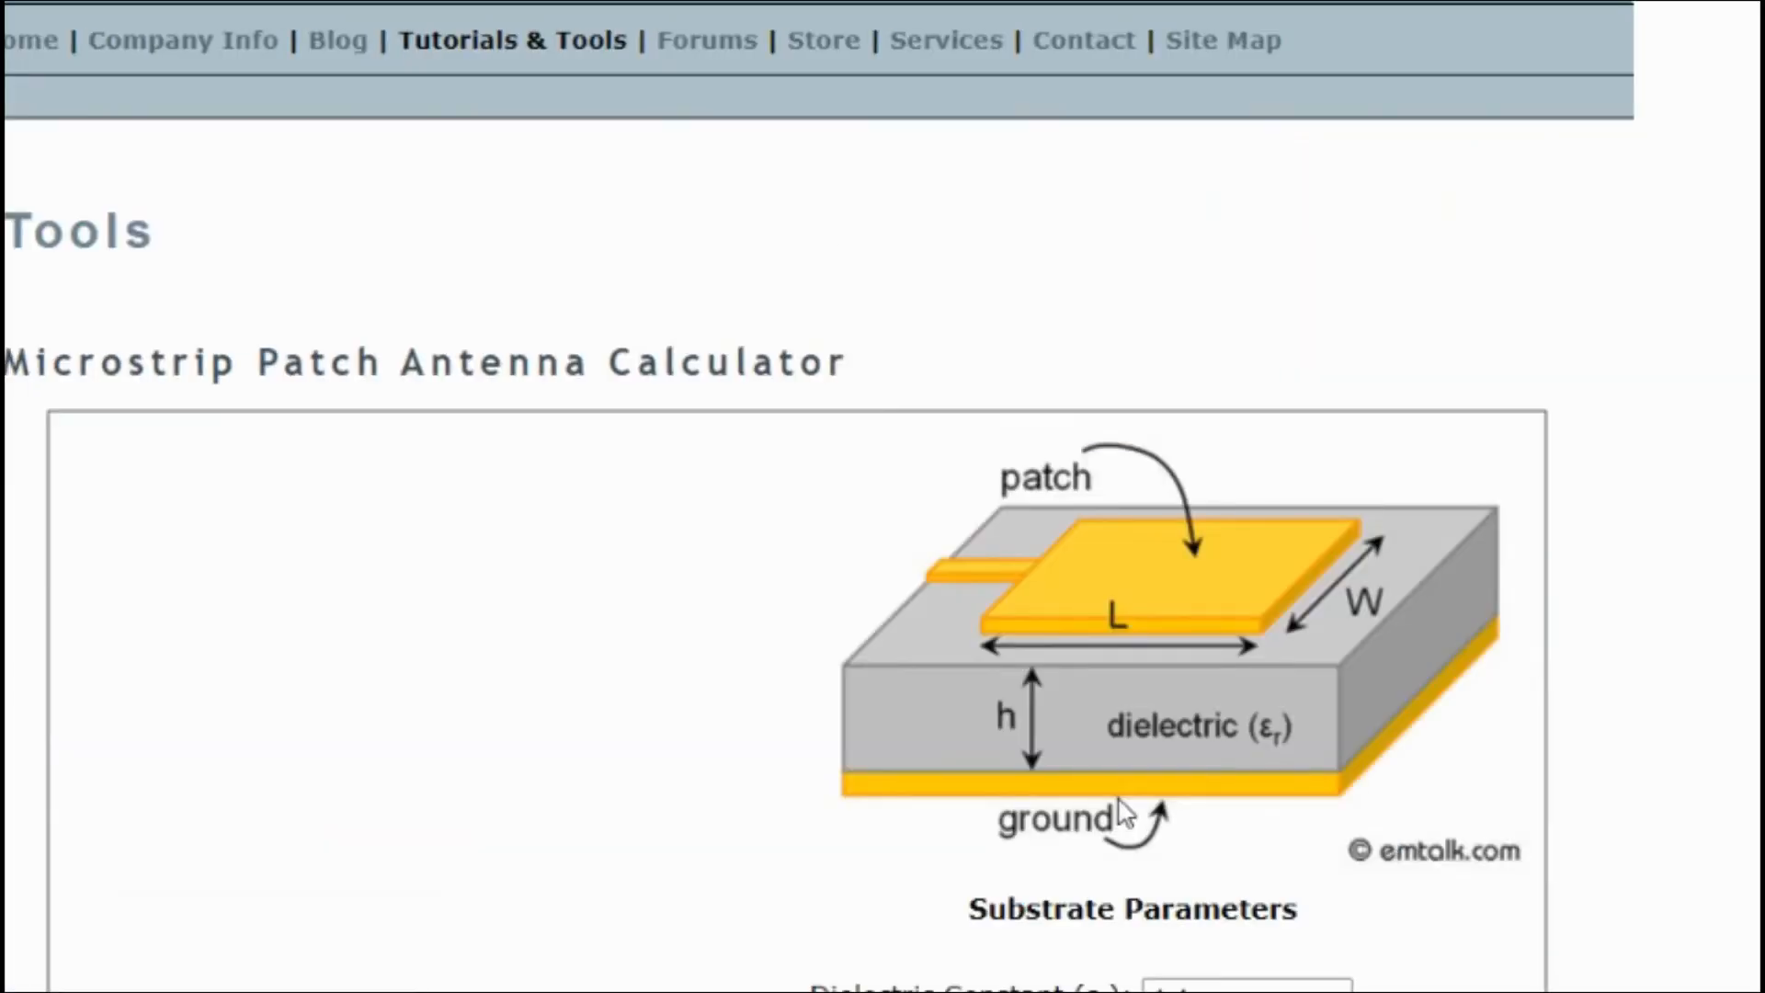
scroll(1113, 896, "down", 2)
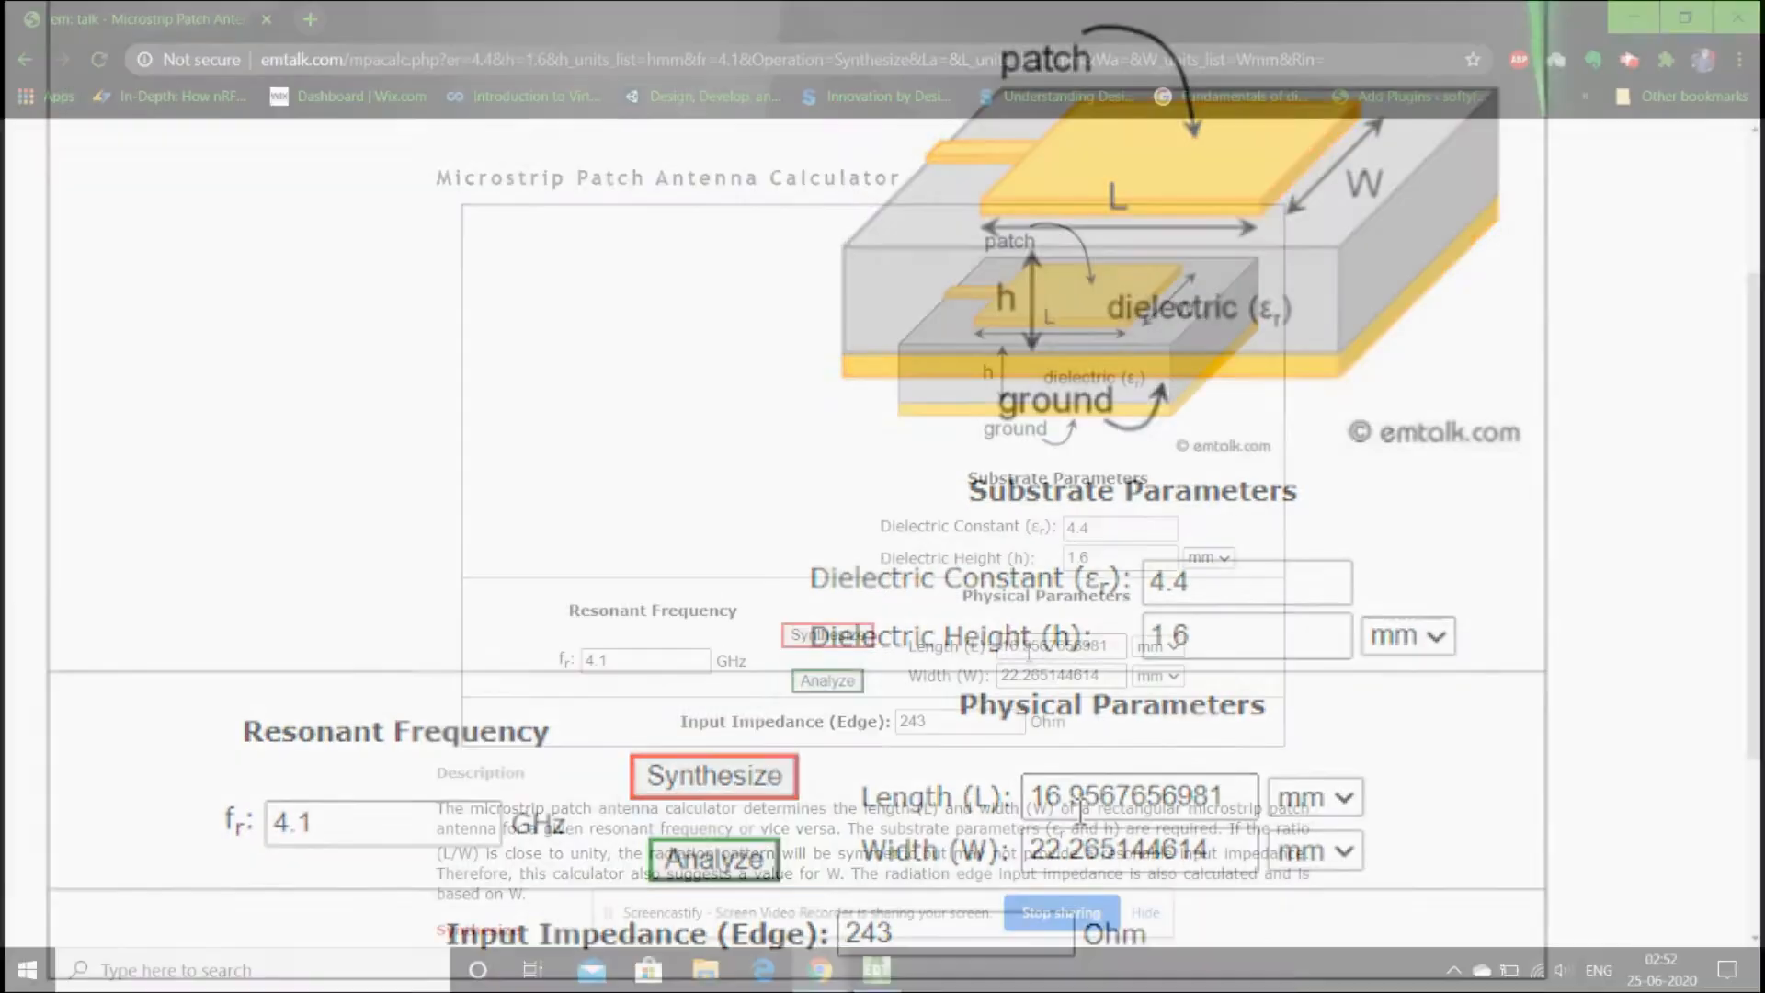
Switch to ANSYS Electronics Desktop and draw a rectangle about 9 by 10 mm on the XY plane around the origin
mouse_move(877, 979)
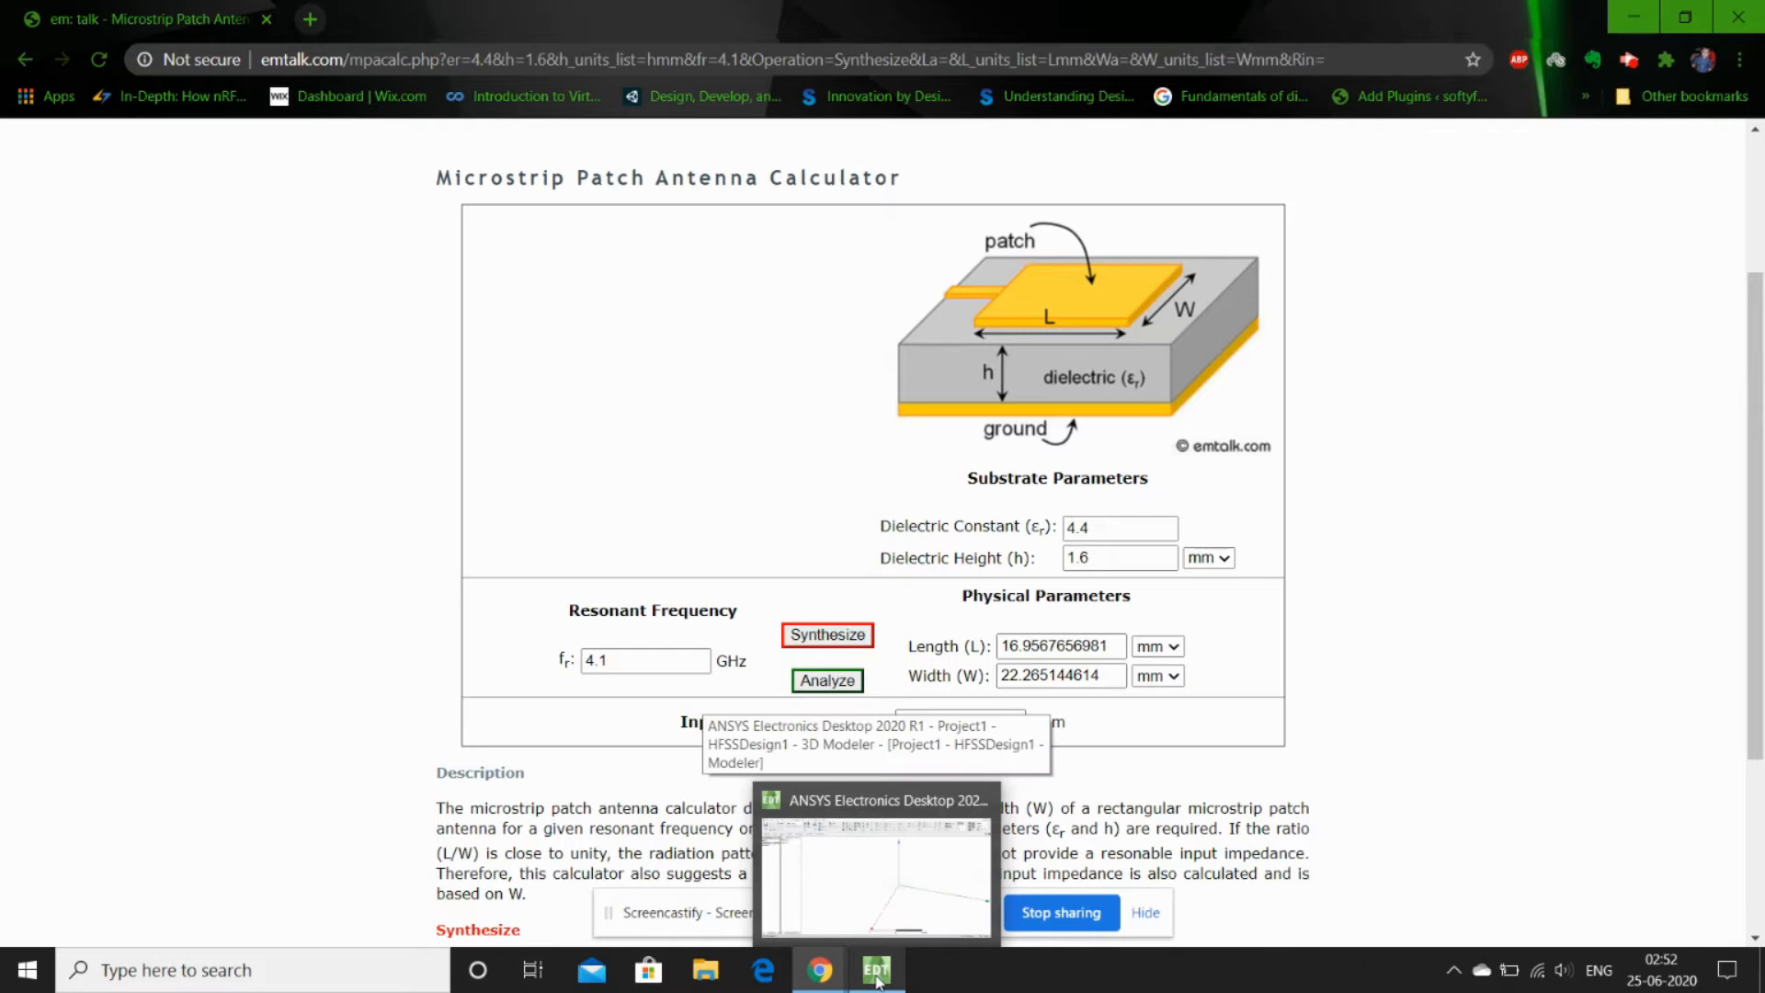
left_click(878, 977)
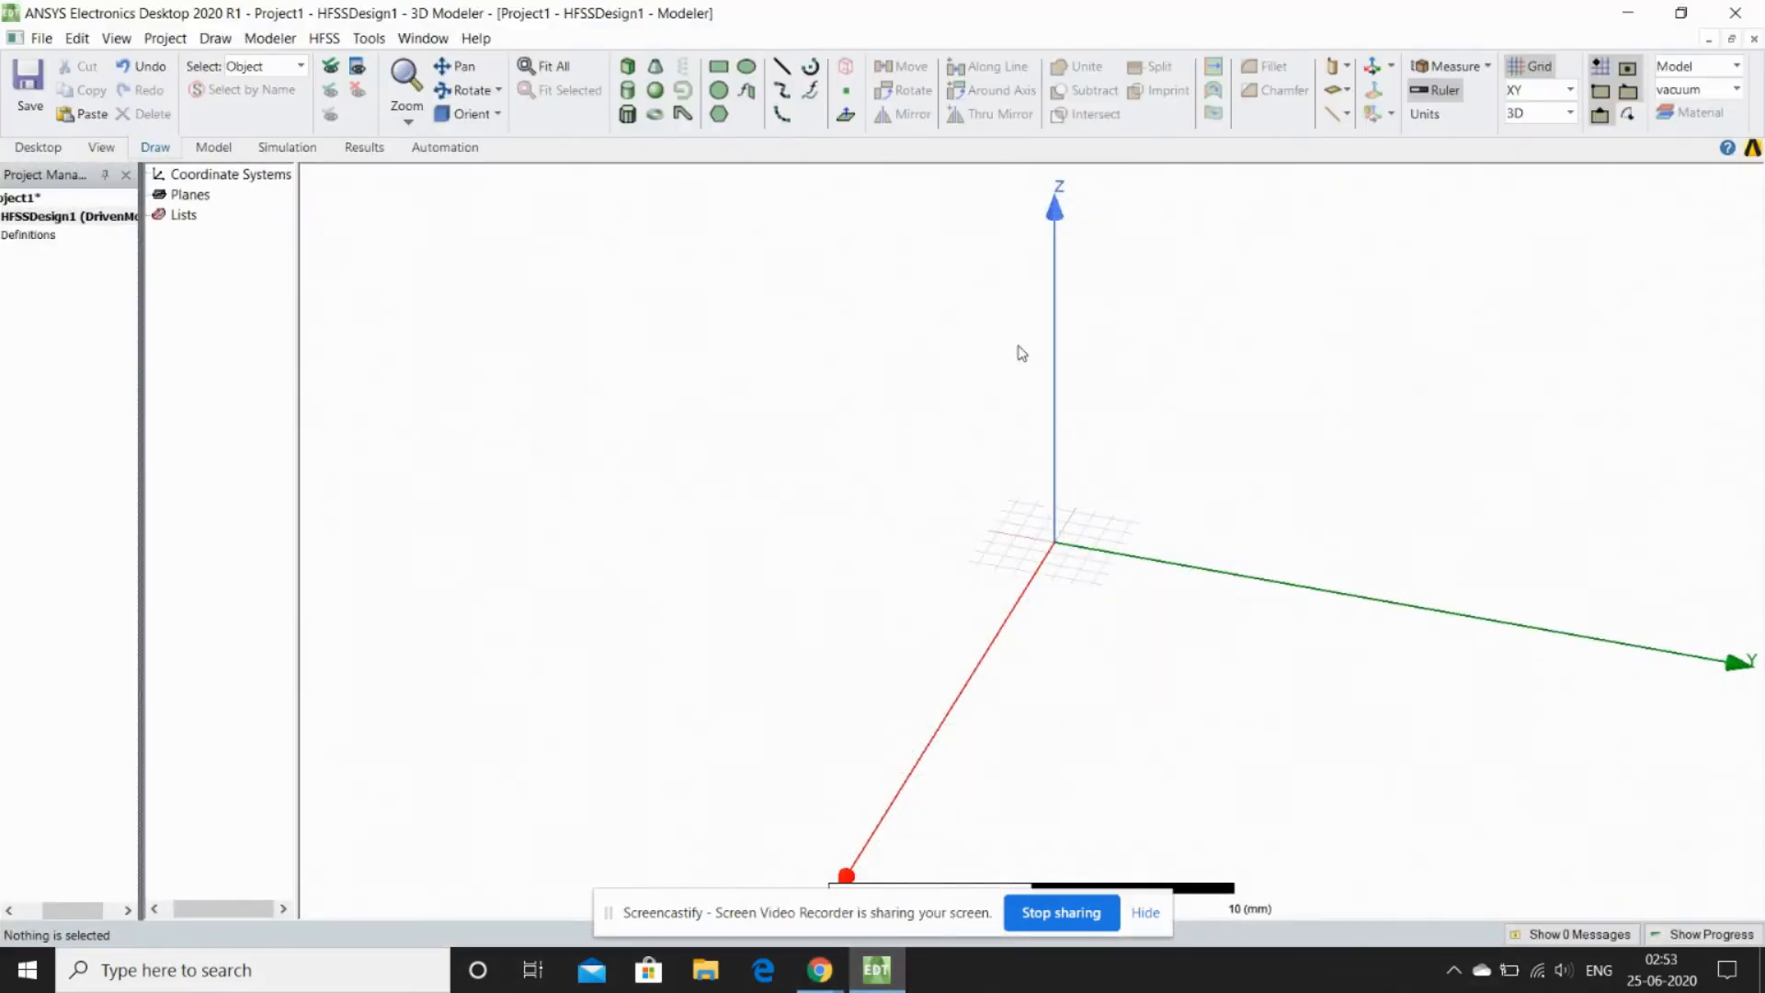
left_click(718, 67)
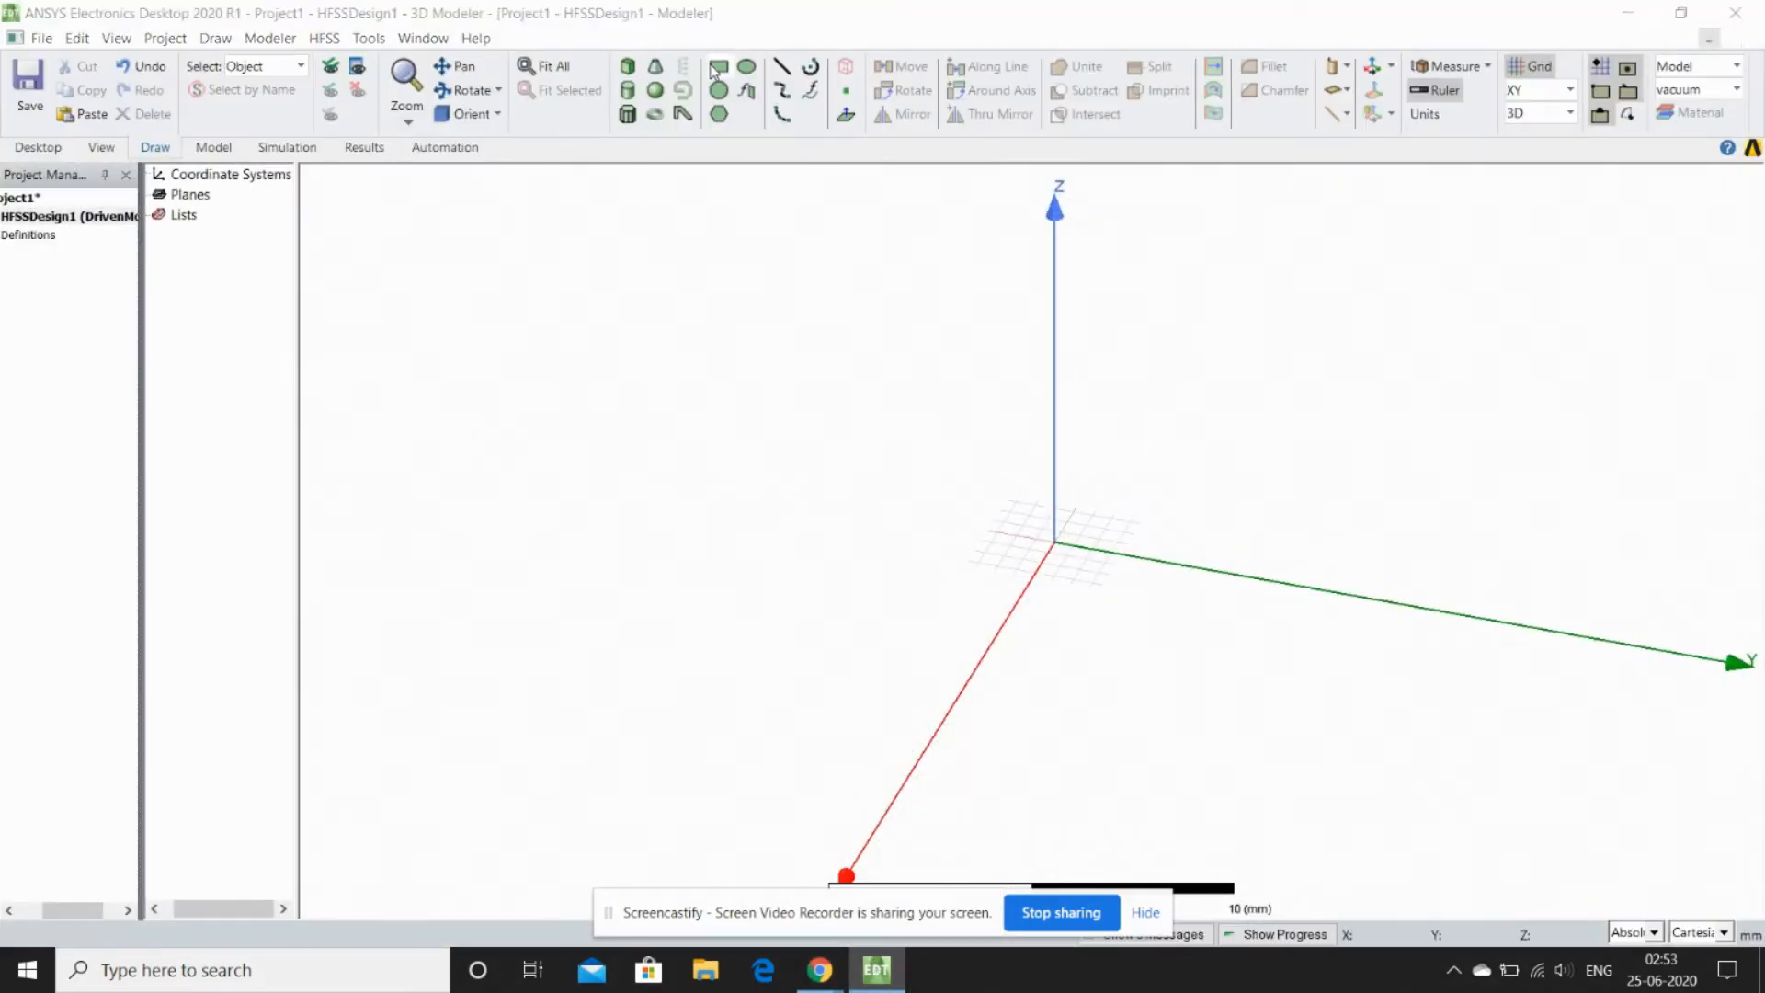
left_click(945, 447)
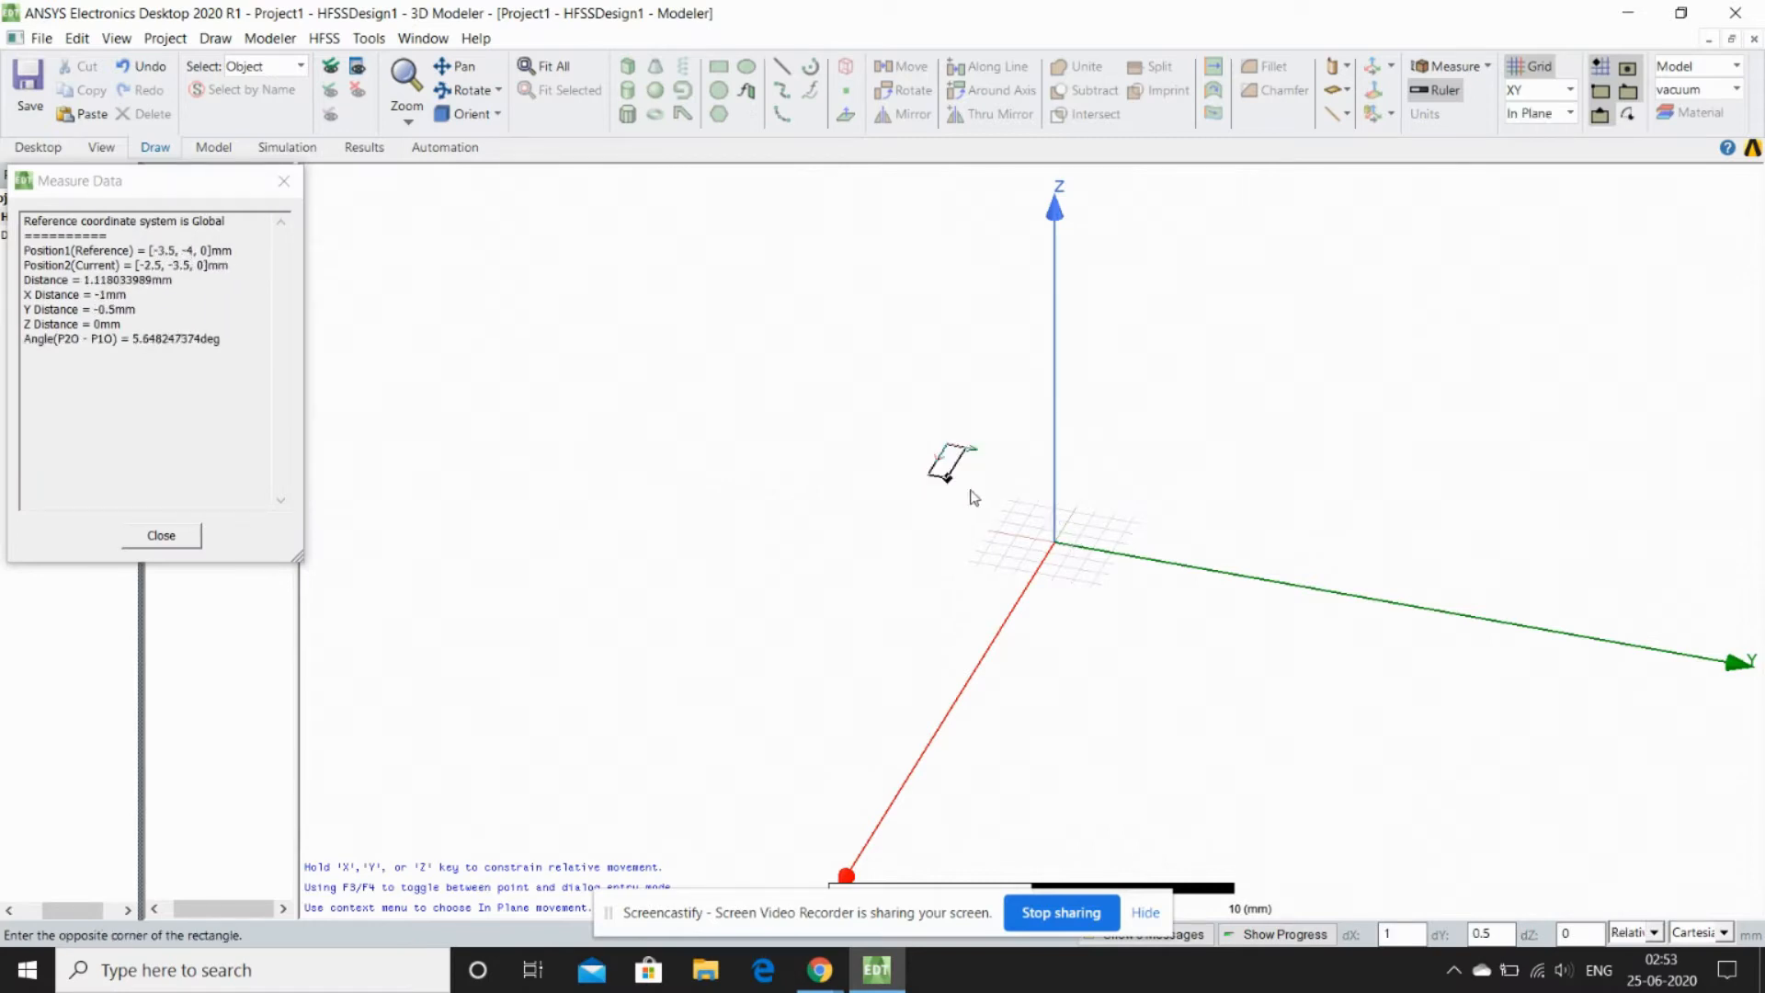
left_click(1212, 694)
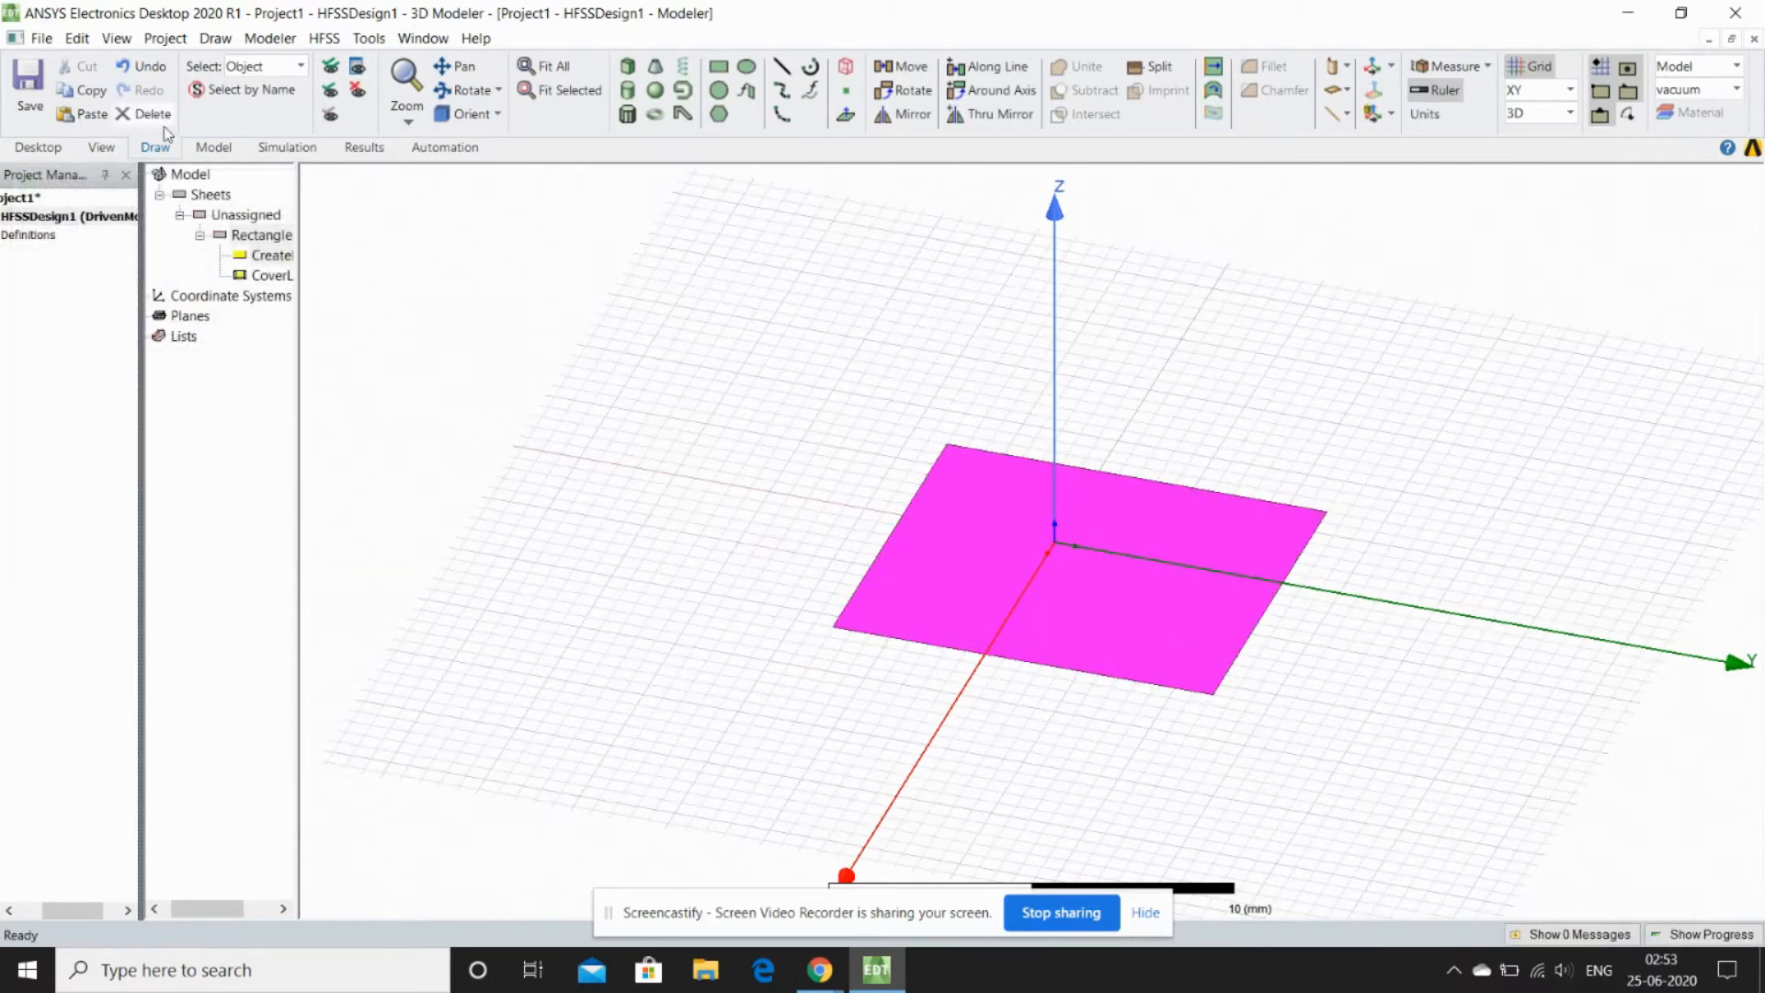
Set the rectangle's XSize to 22.265 mm, YSize to 16.4292 mm and position to -11.1325, -8.2146, 0
double_click(266, 257)
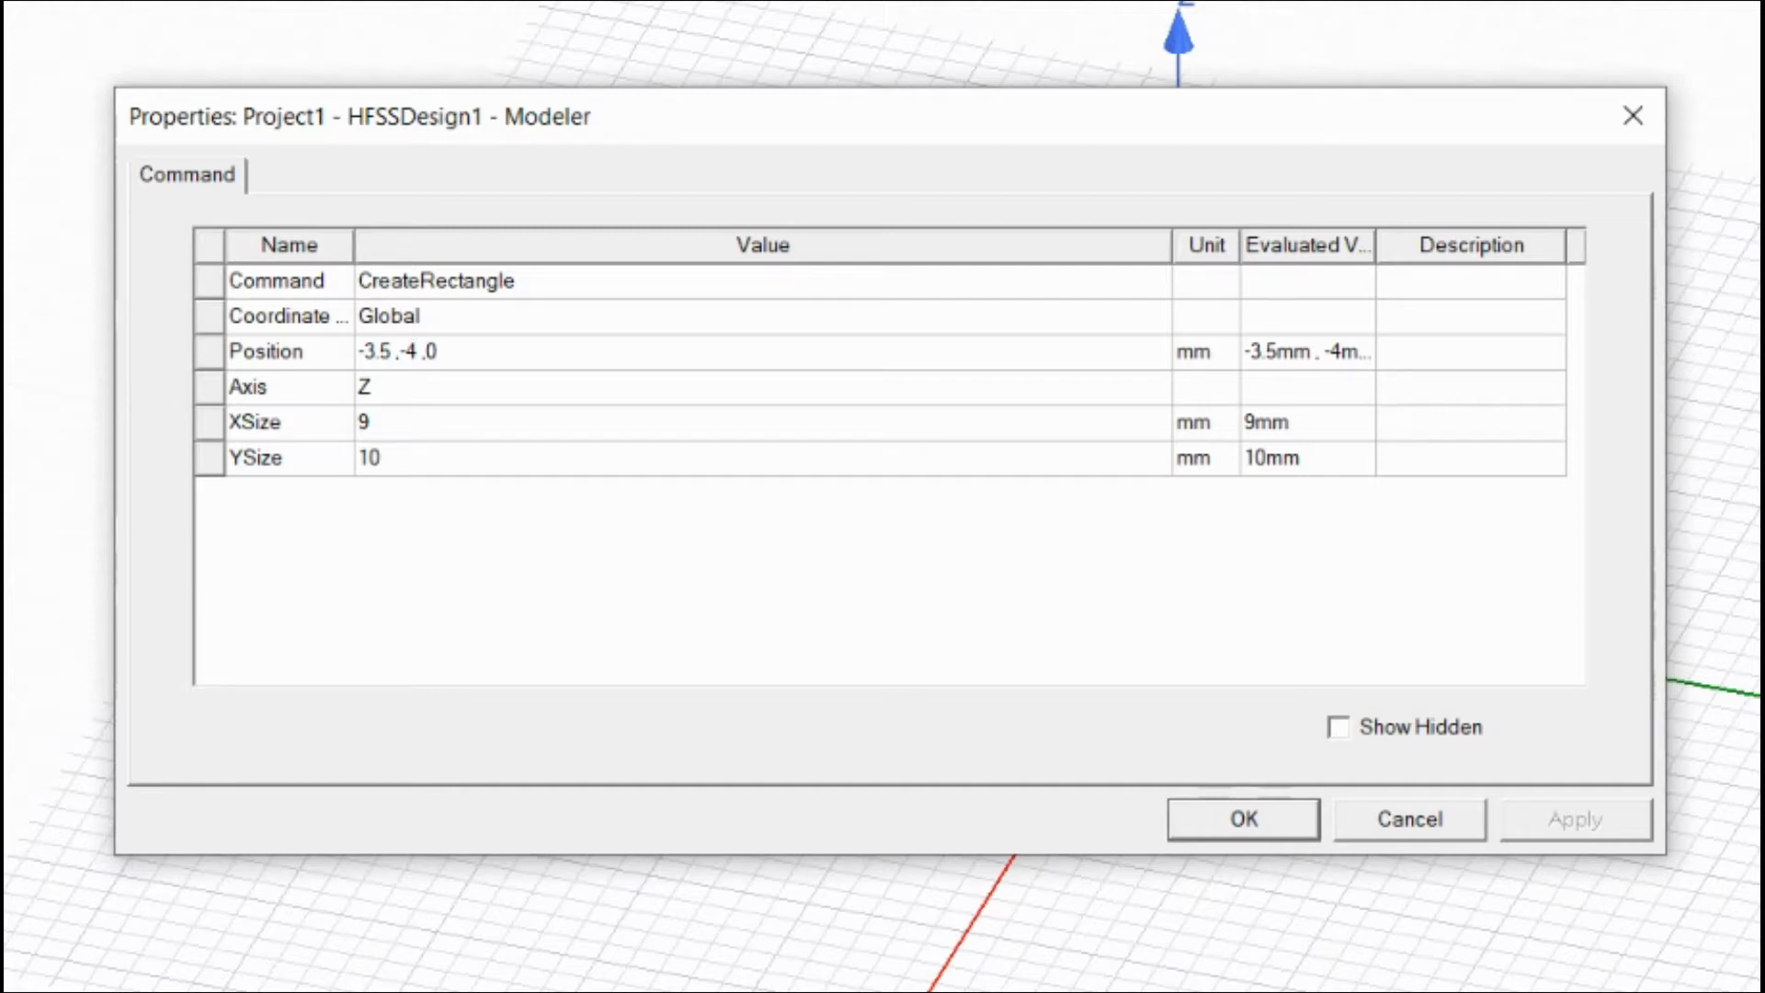
left_click(437, 423)
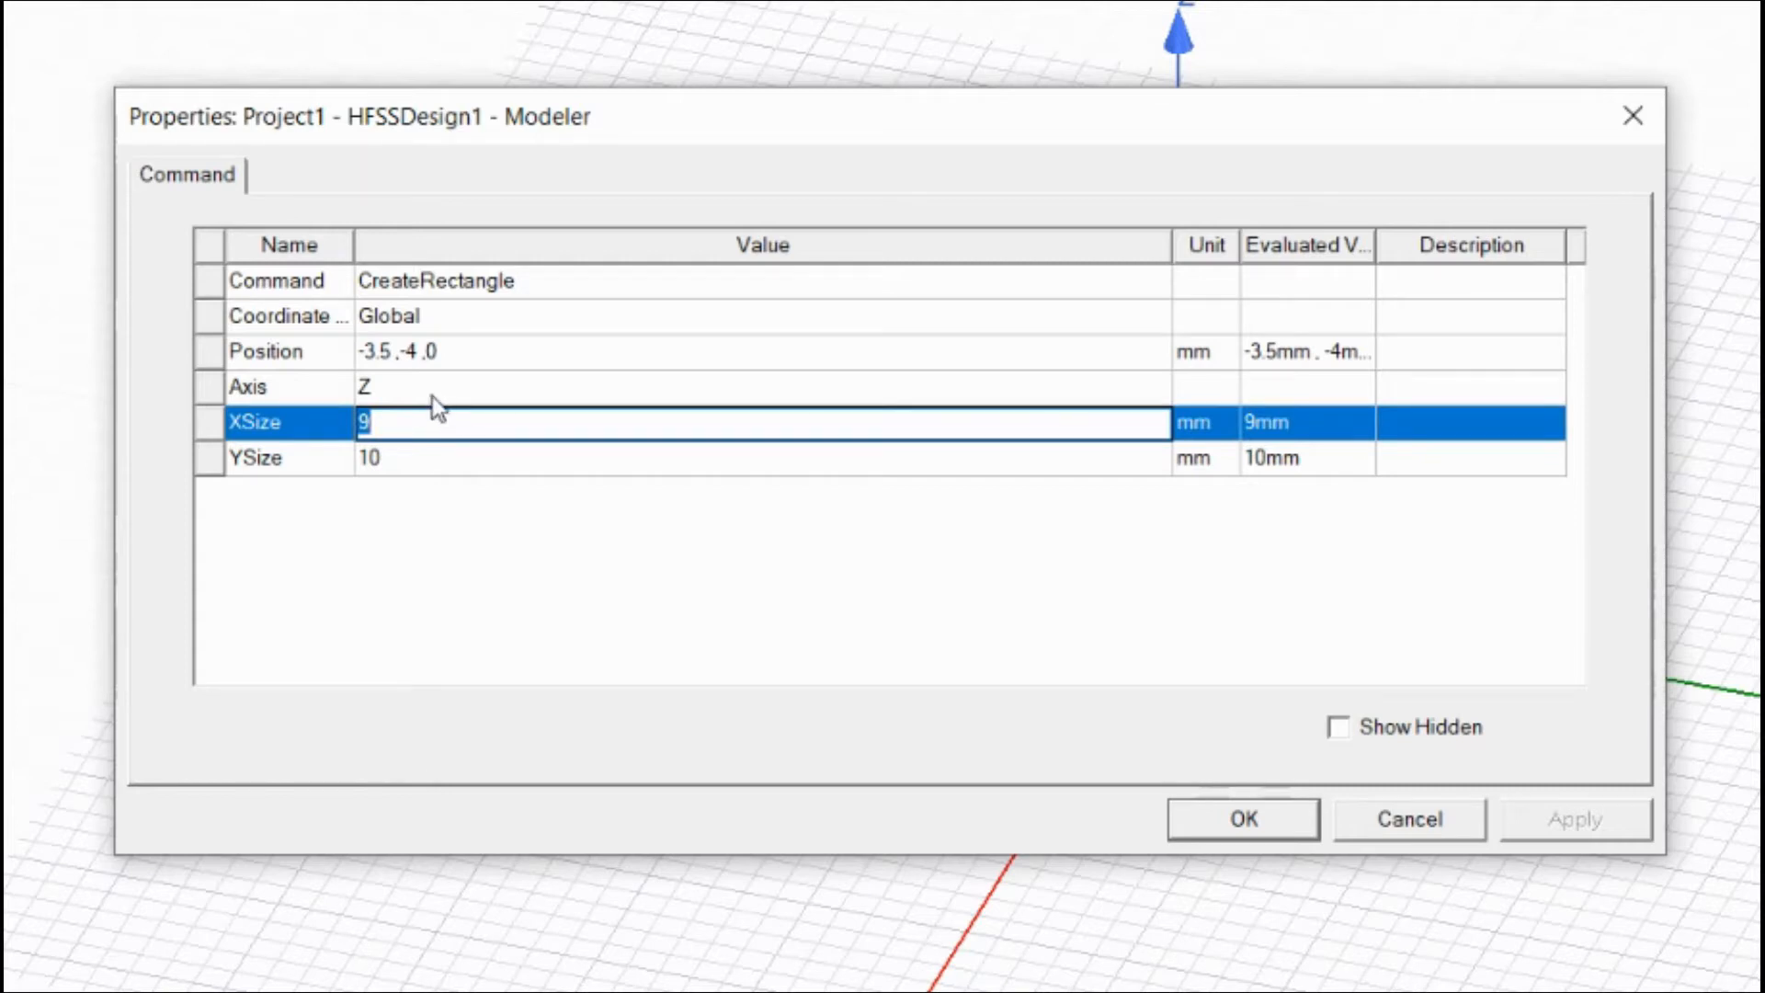
left_click(411, 465)
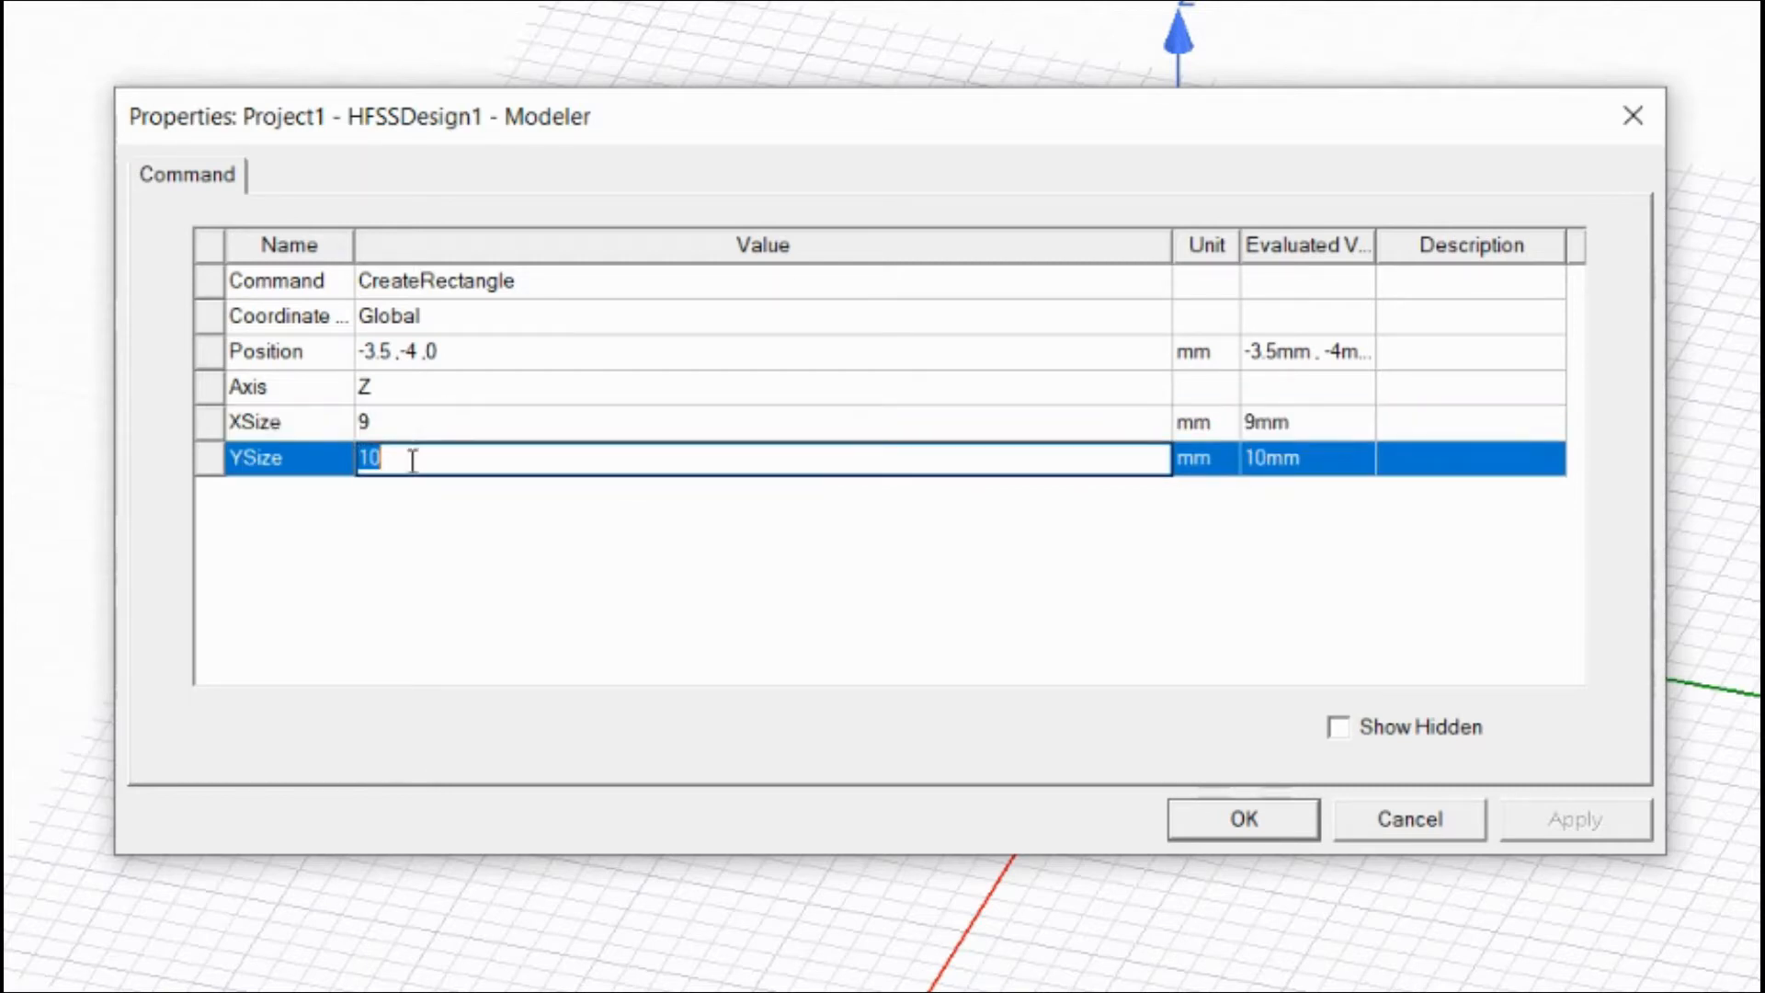
left_click(418, 421)
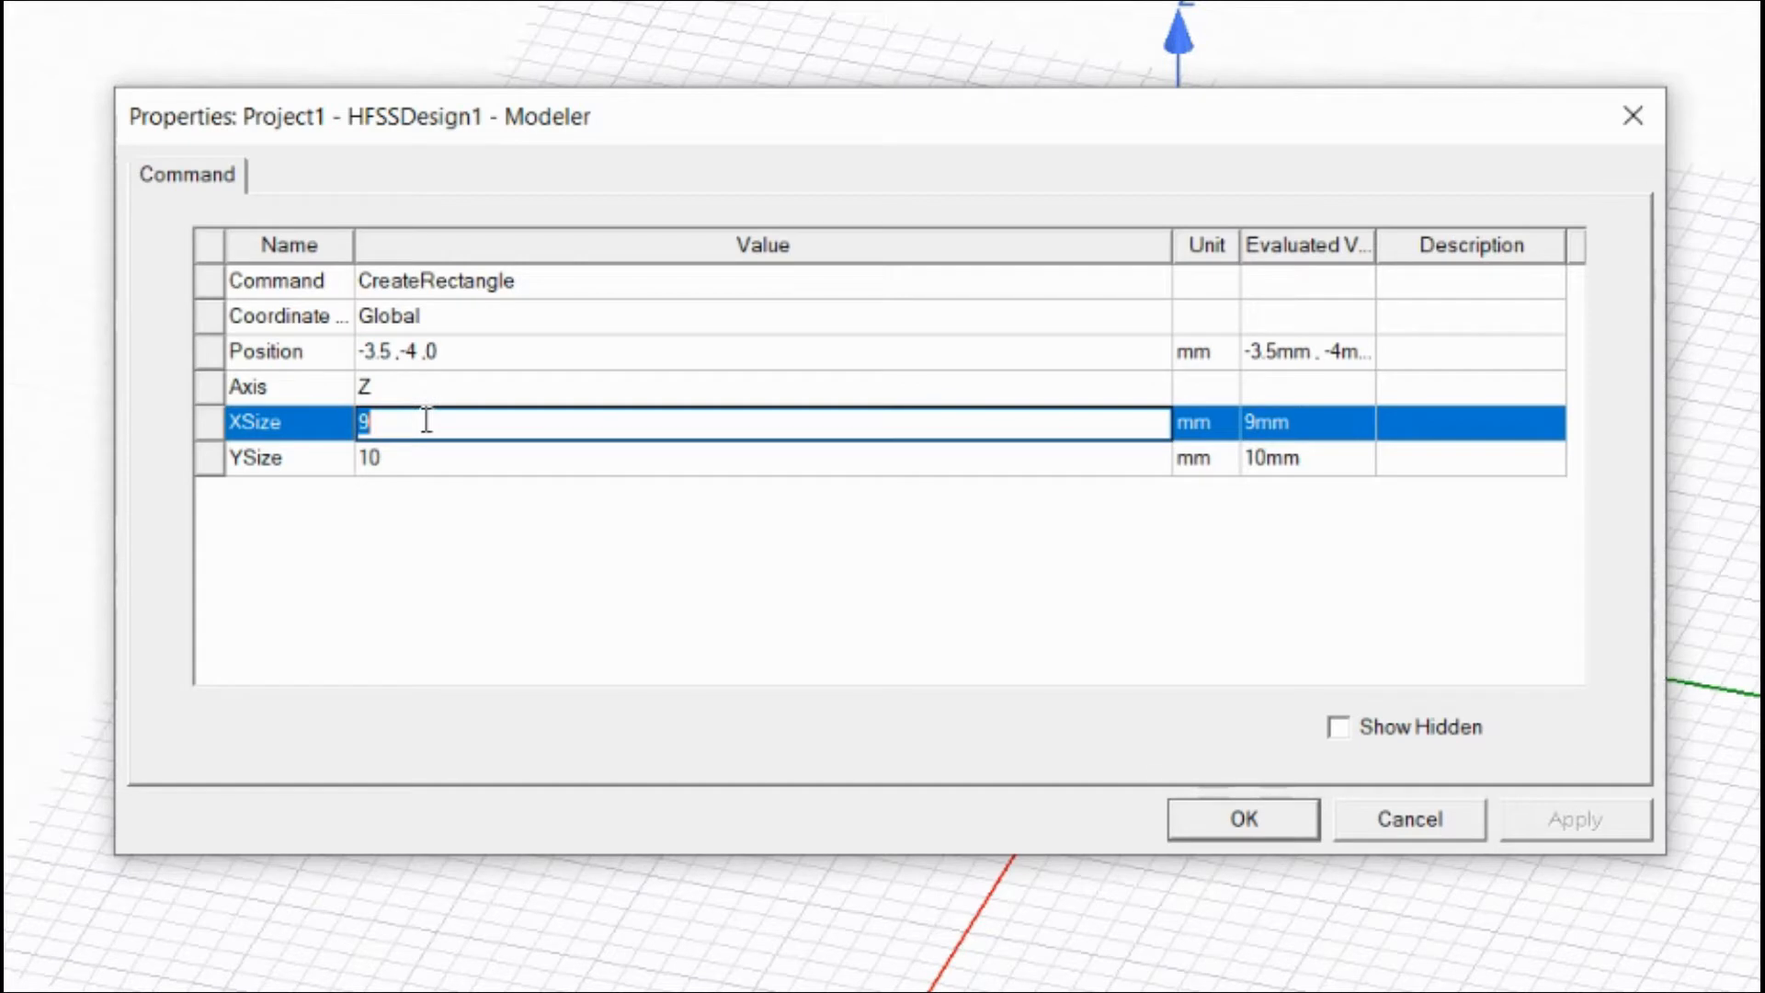
type("22.265")
left_click(417, 440)
type("16.4292")
left_click(493, 347)
key("BackSpace")
type("-11.1325,-8.2146,0")
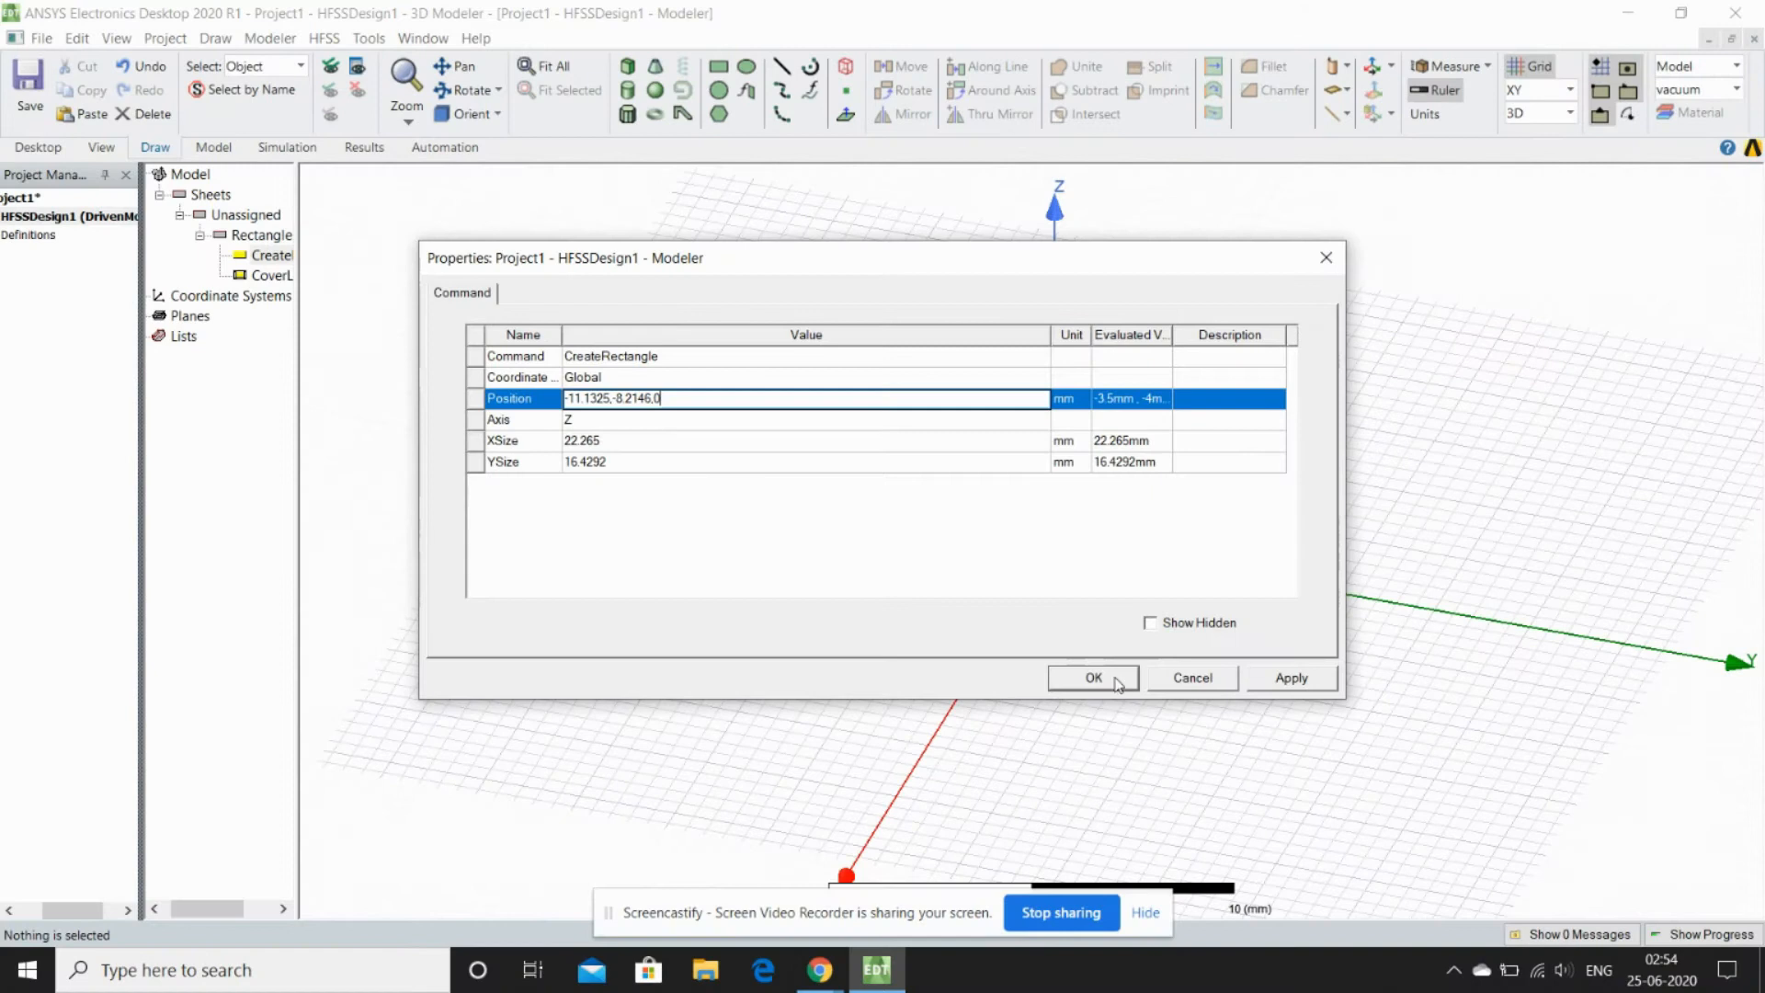
left_click(1116, 682)
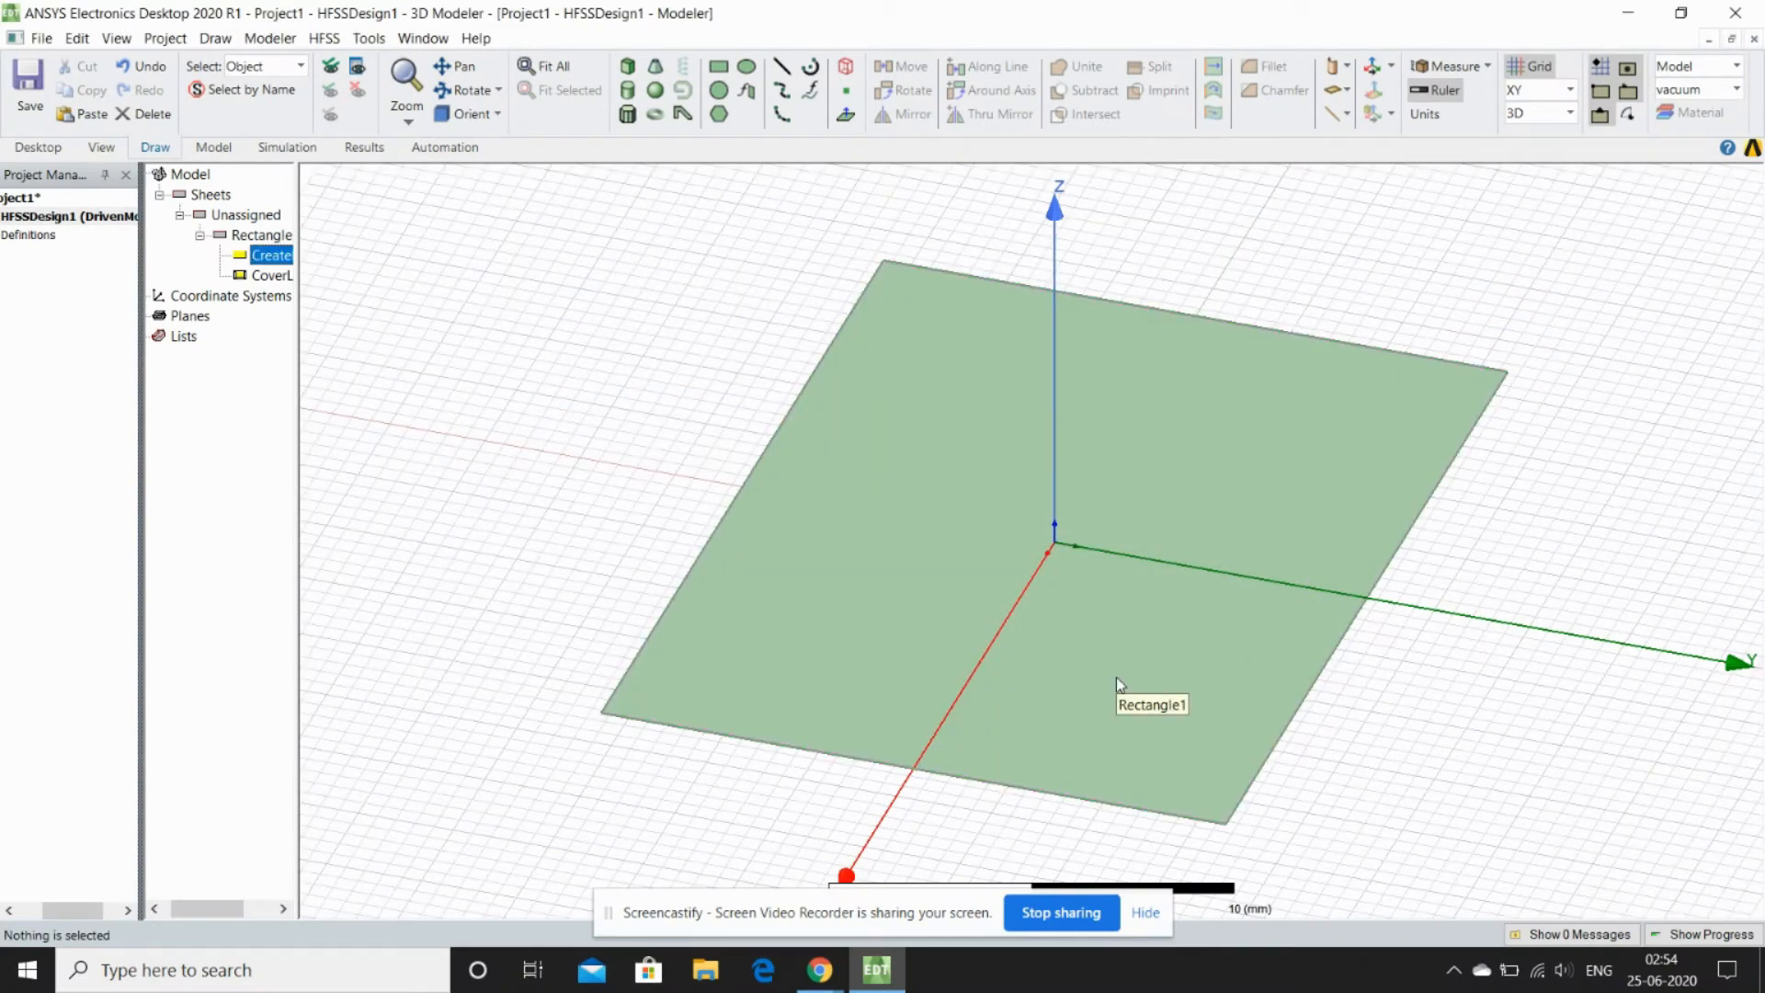
Rename the rectangle as Patch and set its color to blue
double_click(249, 244)
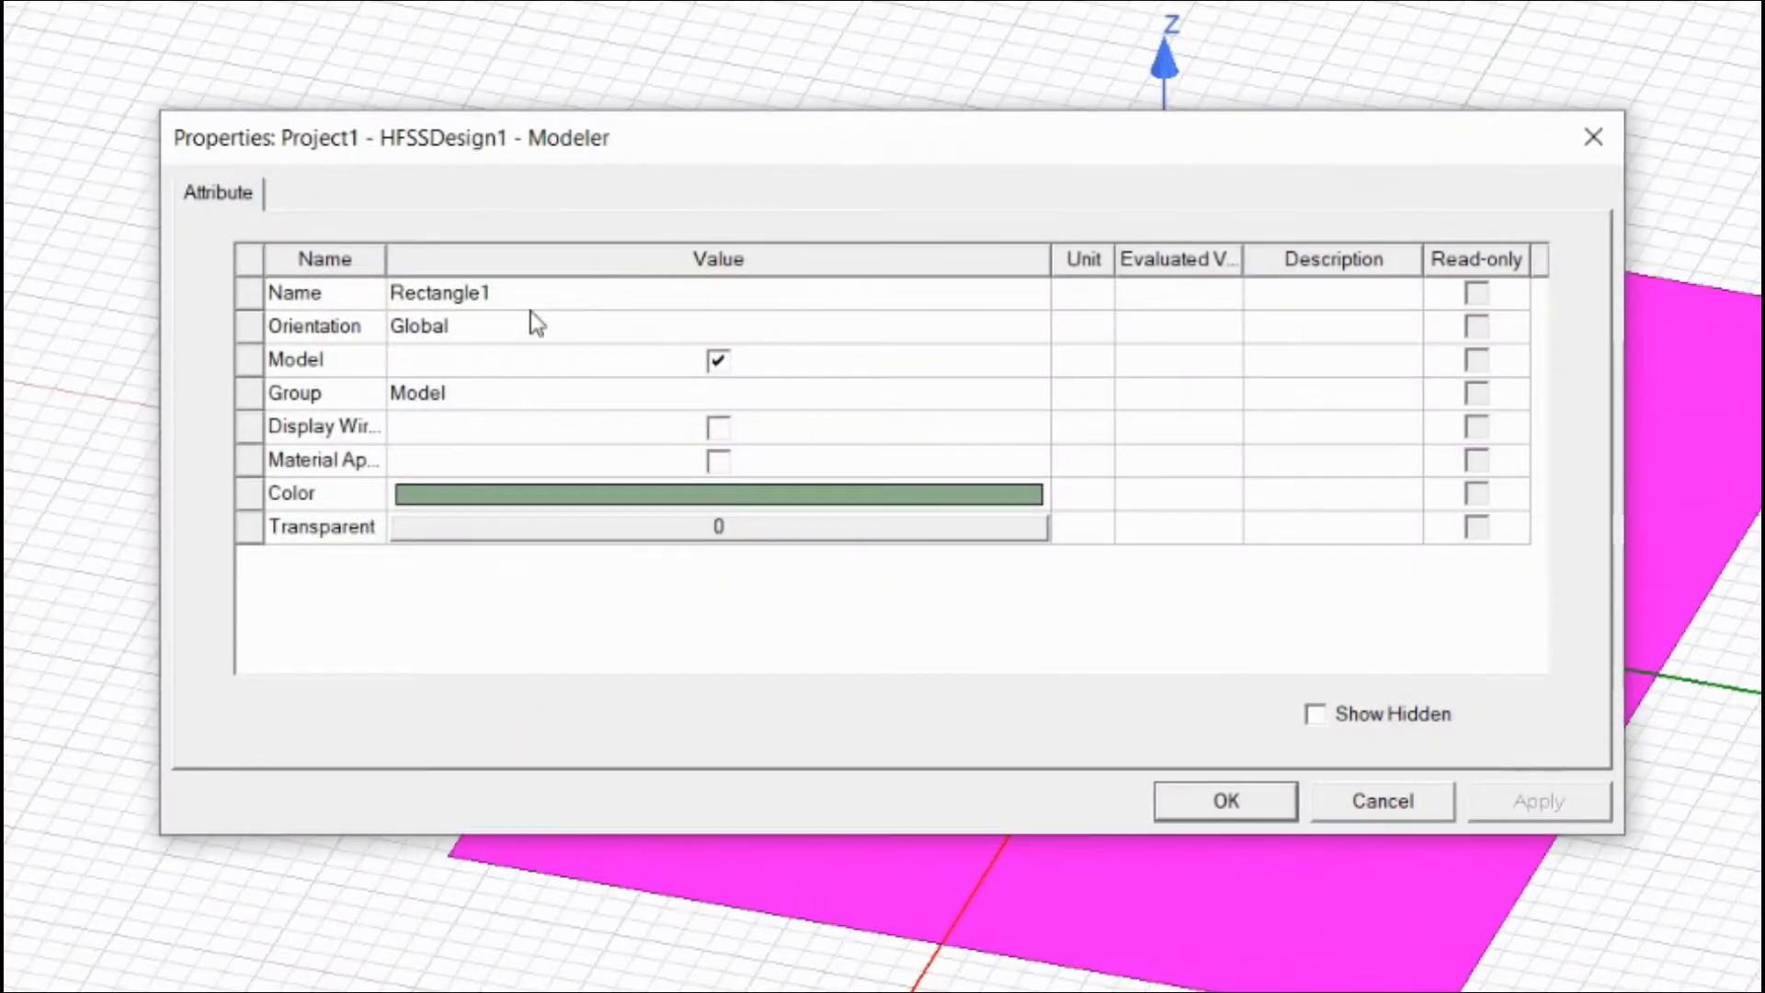
left_click(662, 363)
key("BackSpace")
type("Patch")
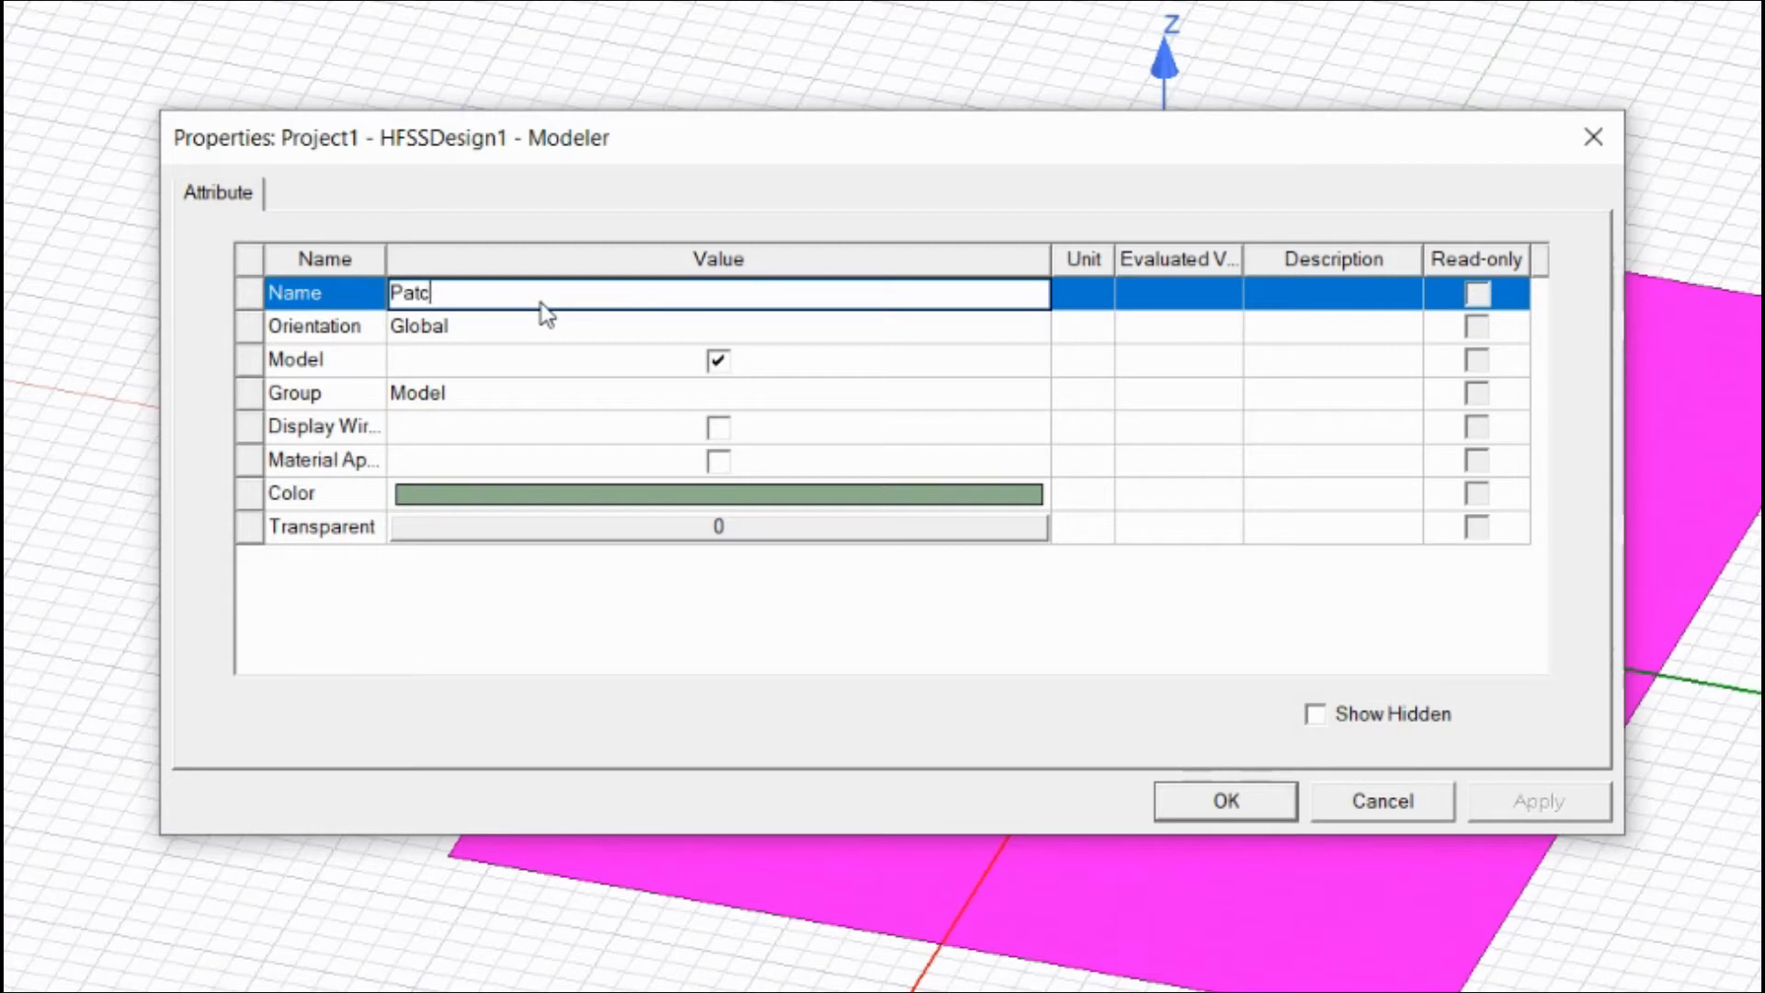
left_click(946, 493)
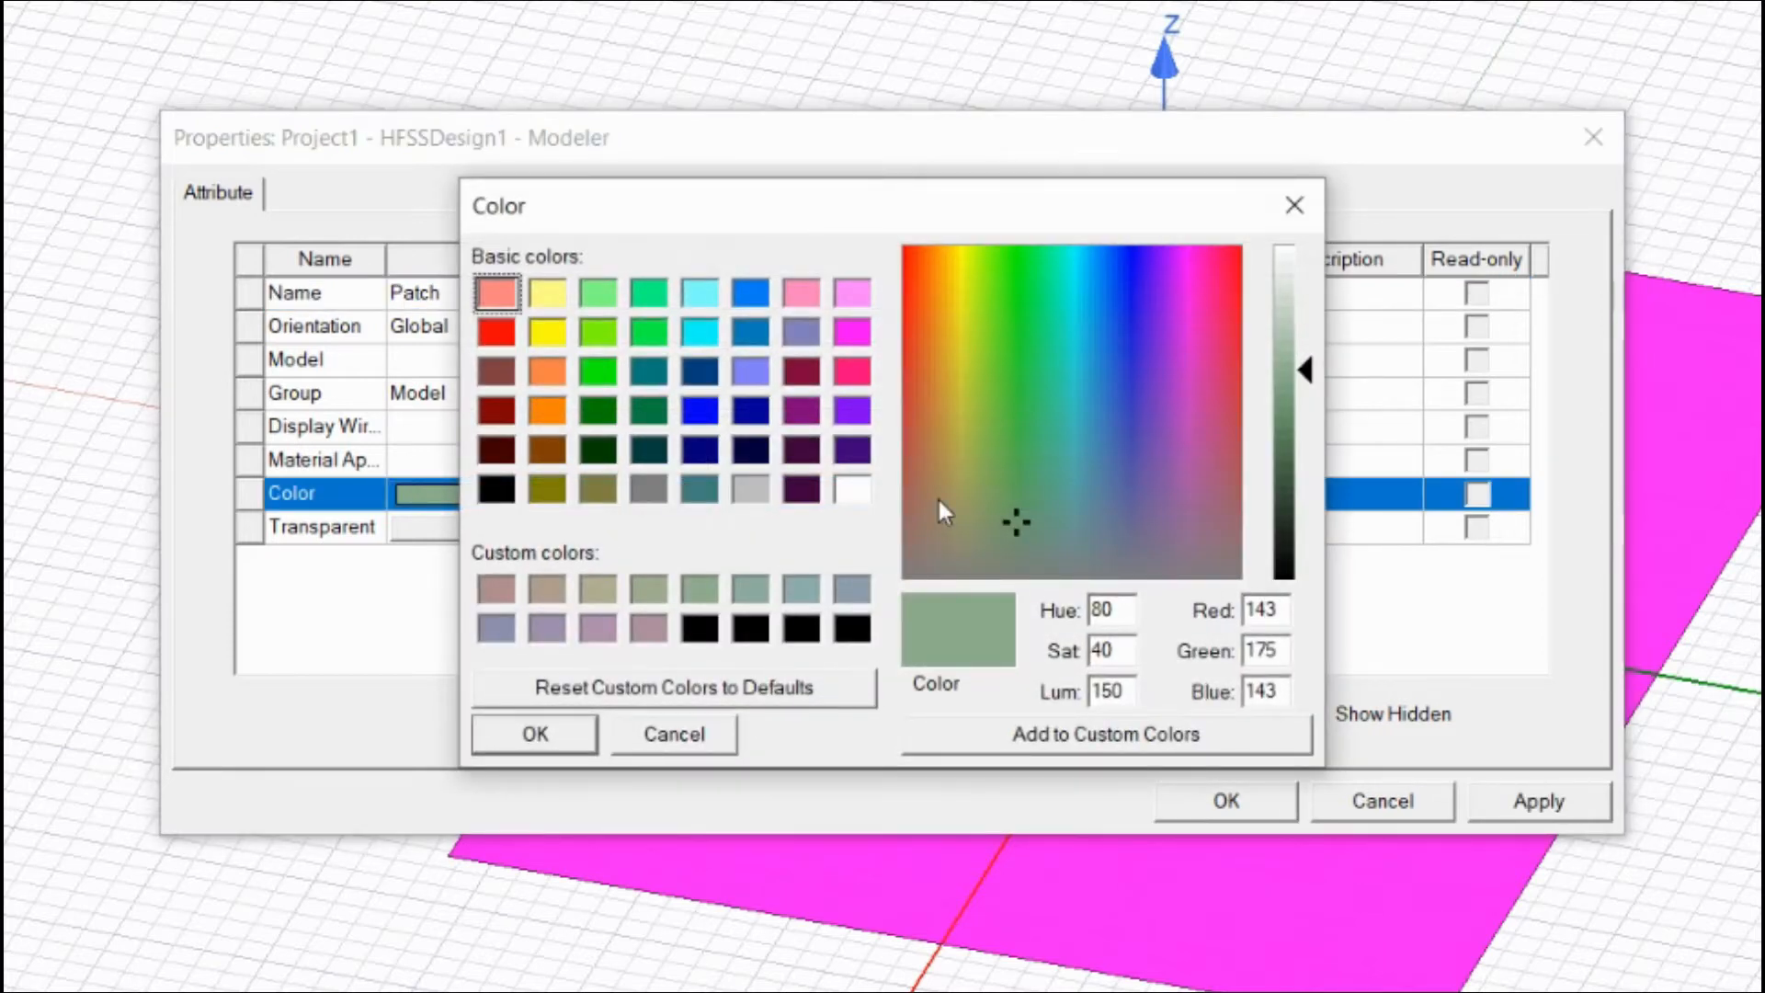
left_click(700, 414)
left_click(526, 739)
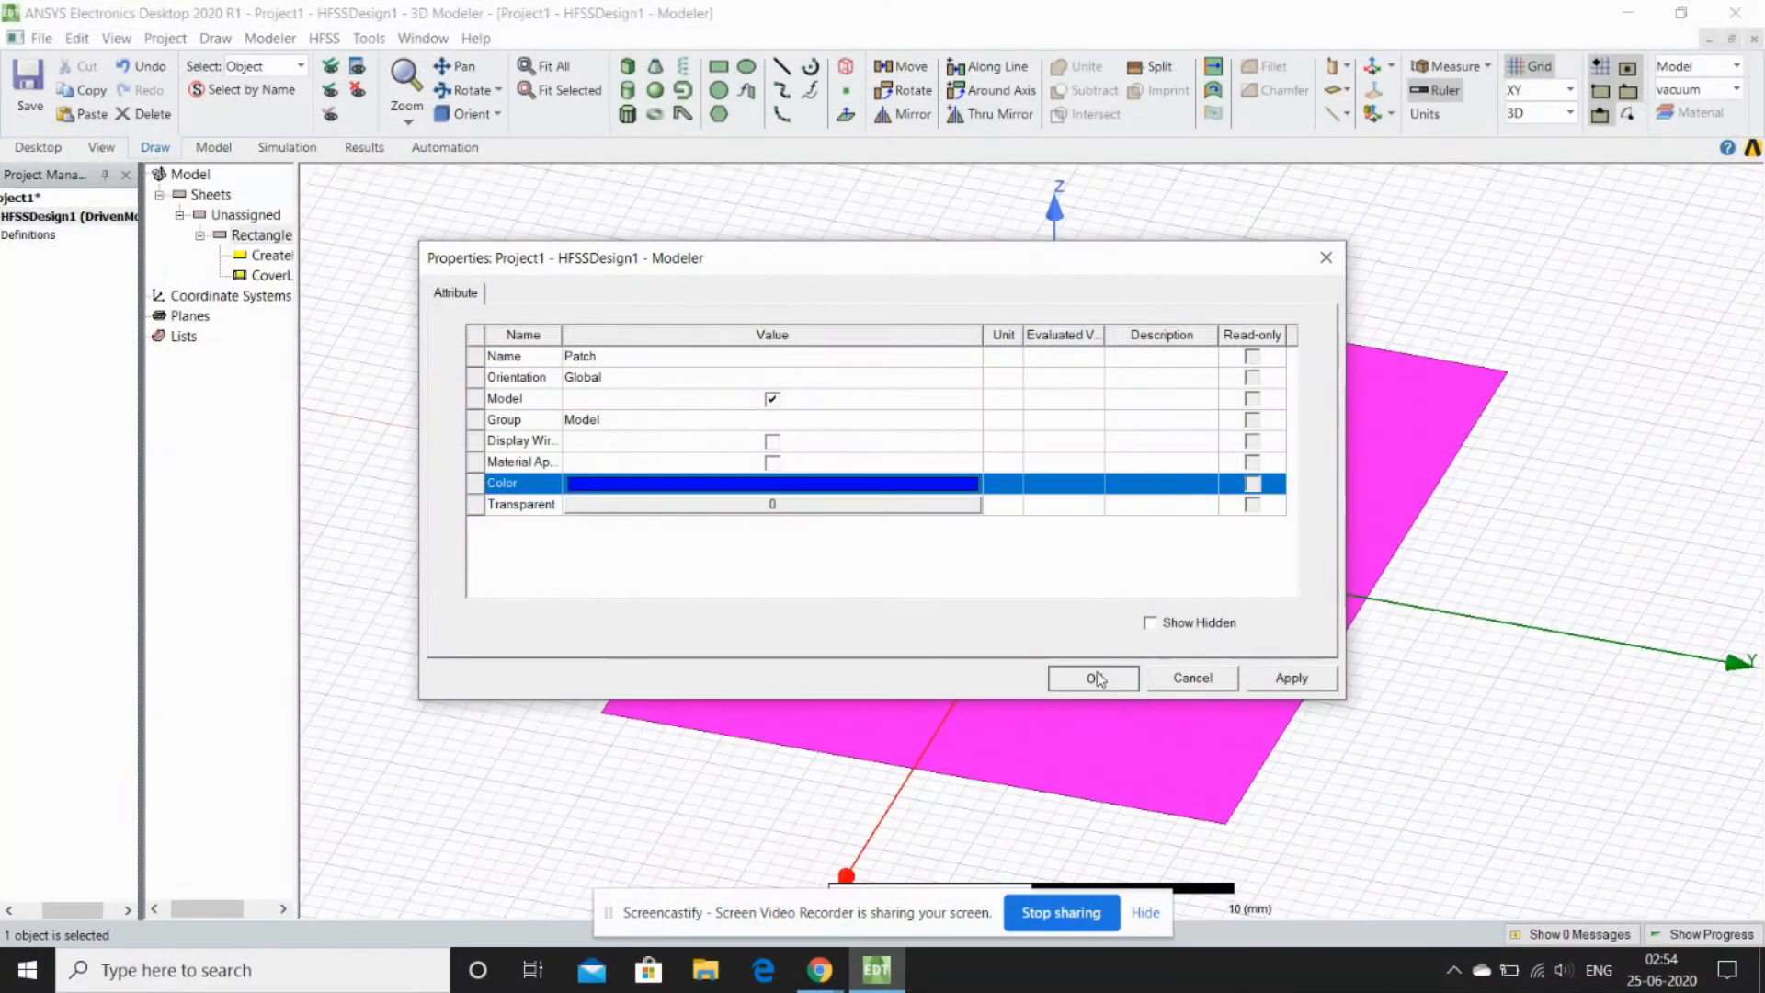
left_click(1095, 678)
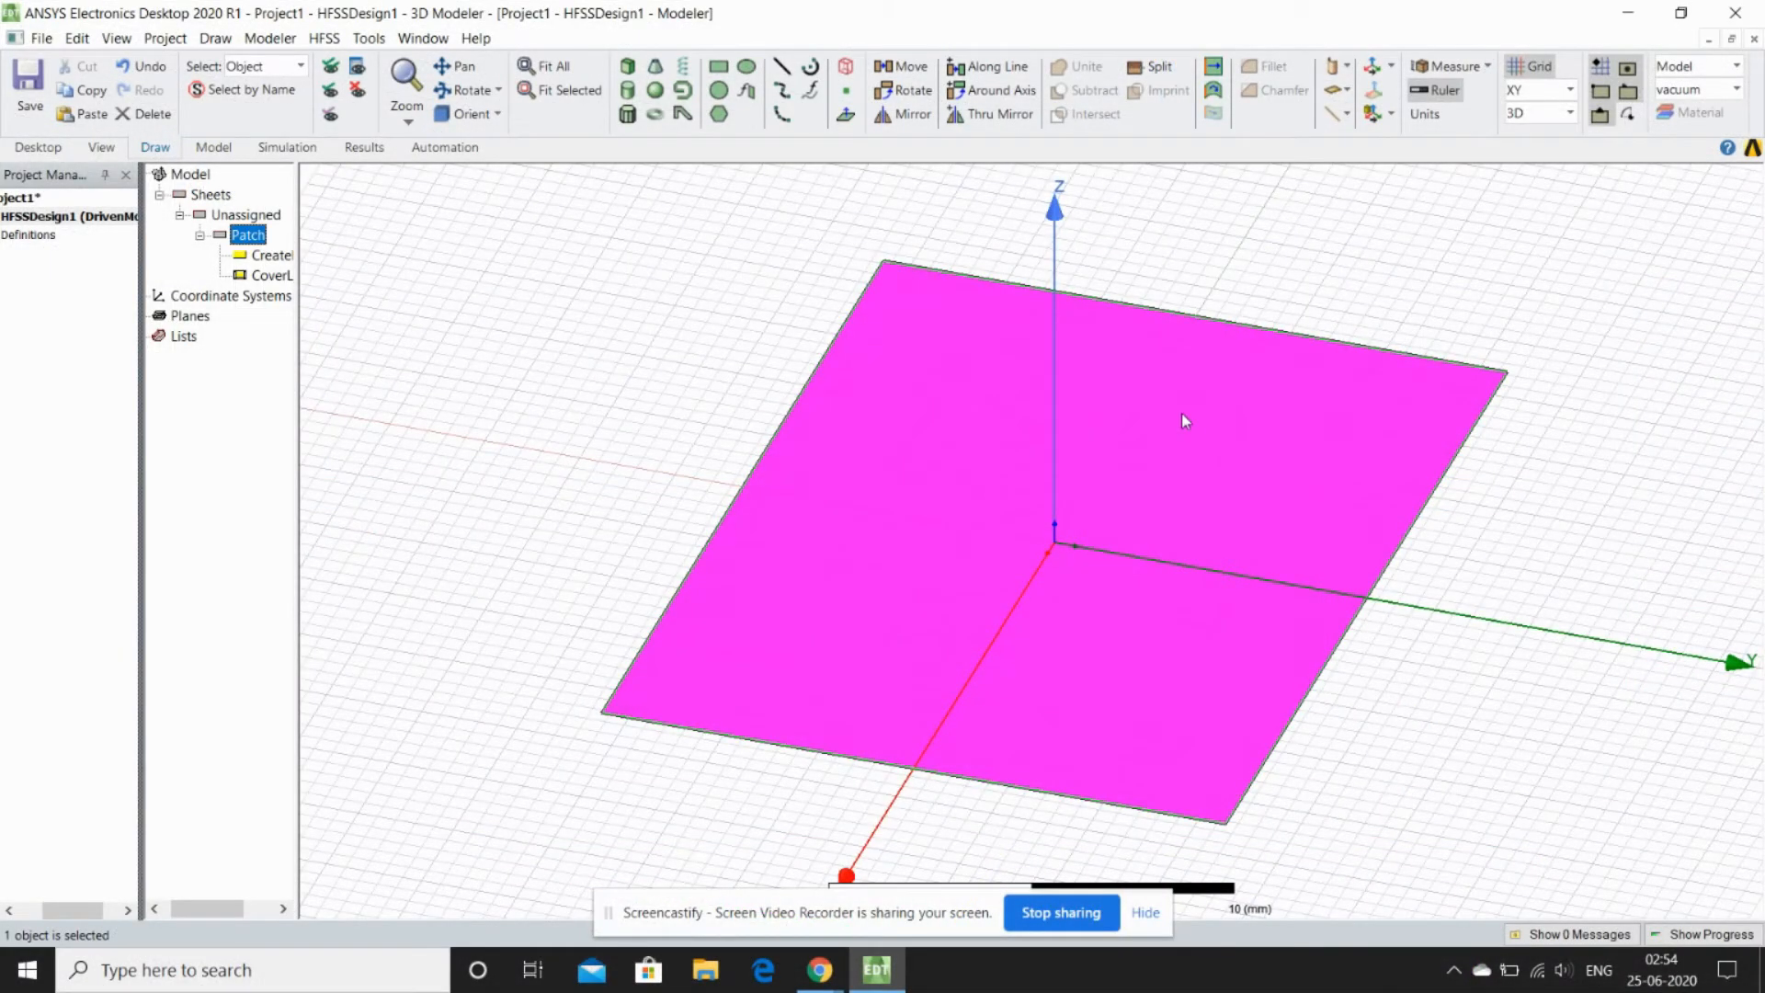
left_click(1641, 324)
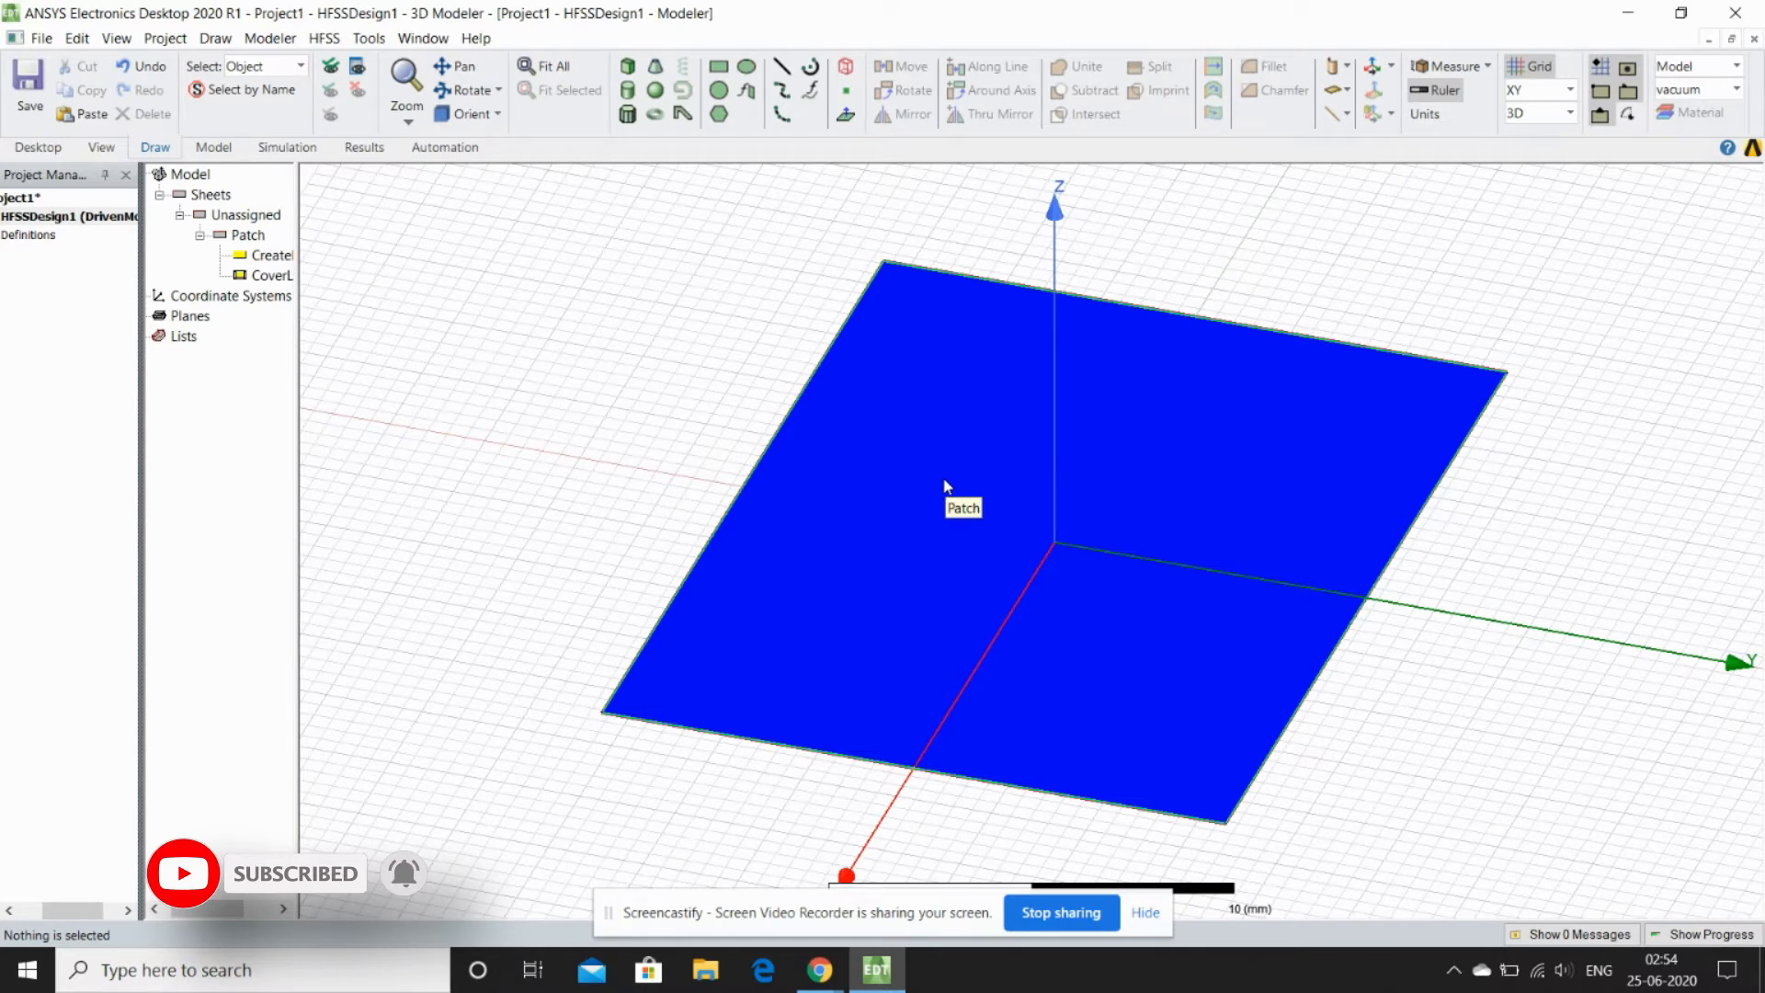
Draw a second rectangle about 3 by 6 mm on the XY plane, beside the patch's negative-Y edge
left_click(716, 72)
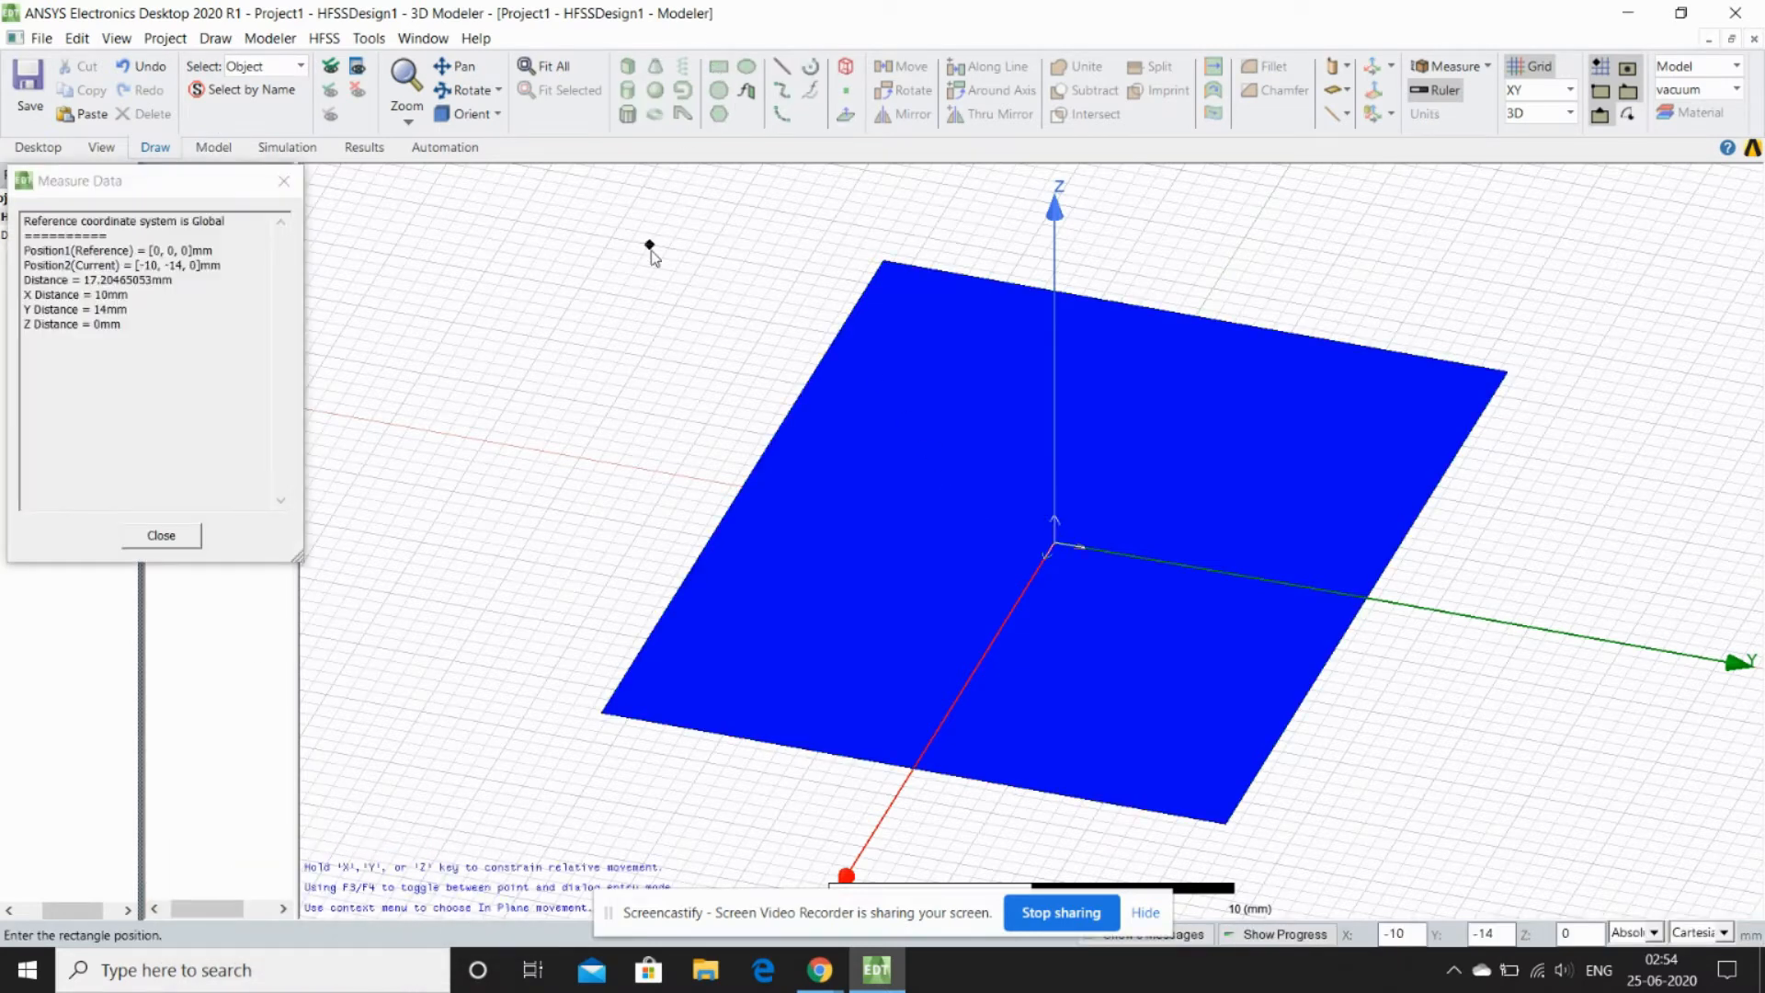
left_click(523, 415)
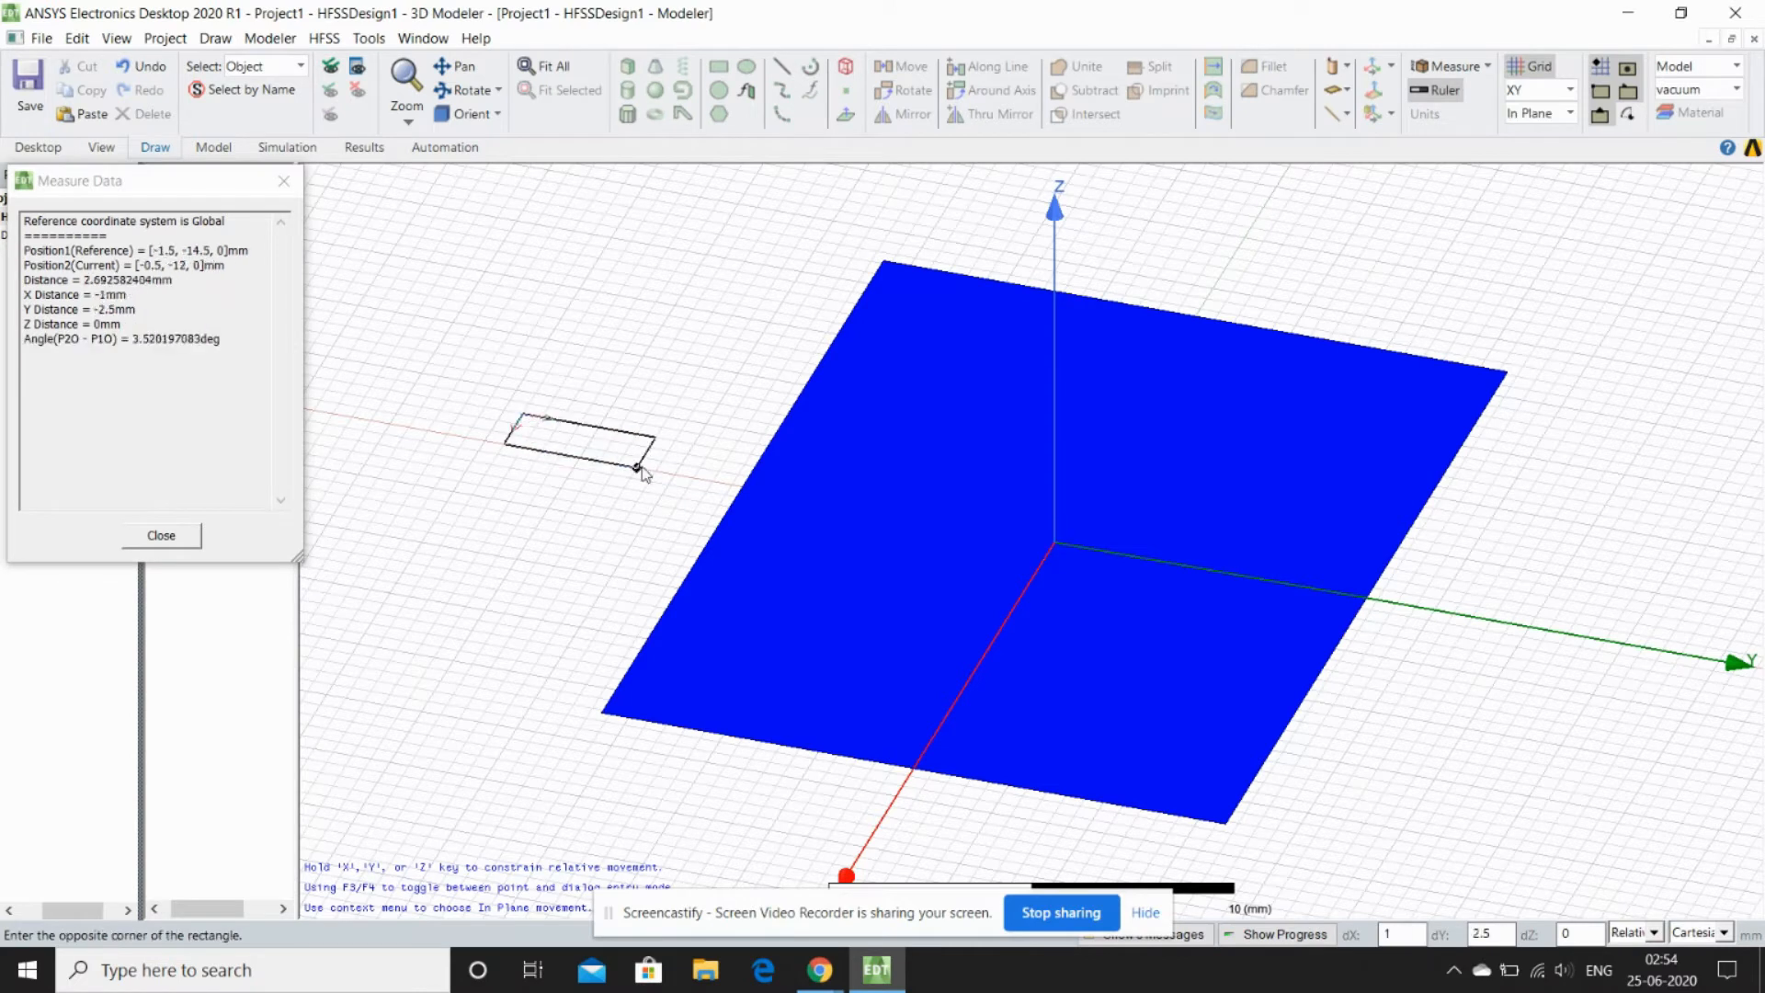
left_click(716, 517)
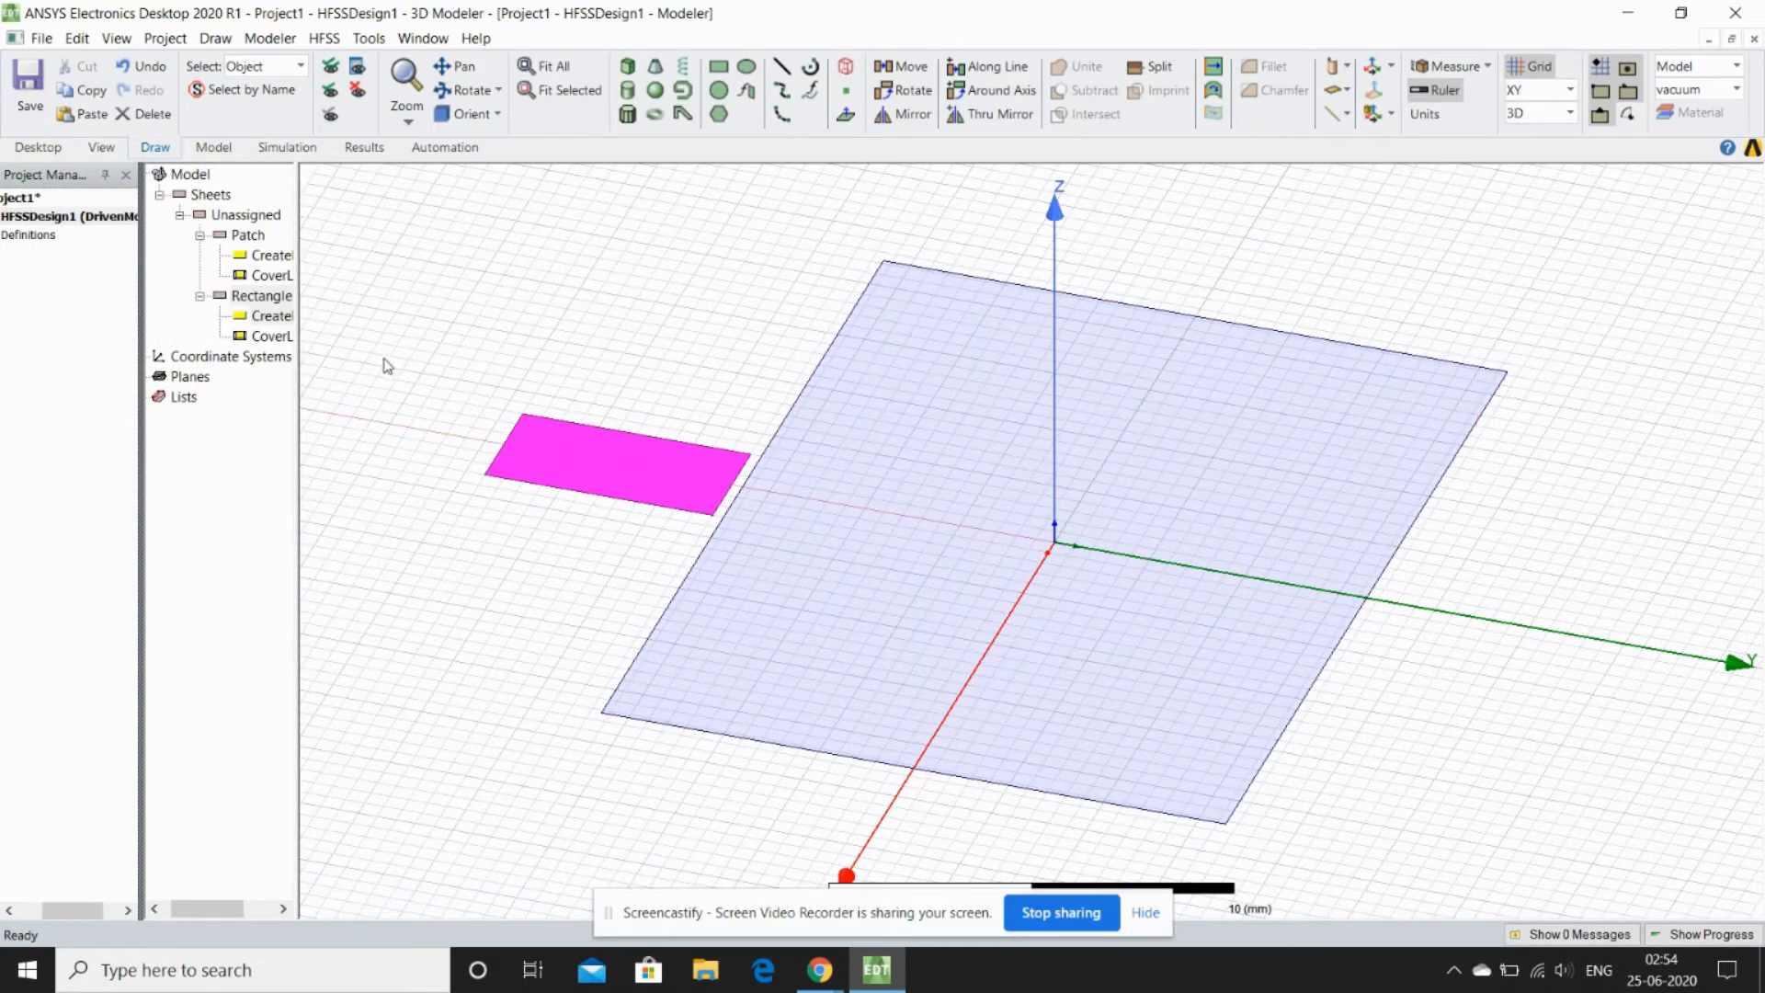
left_click(583, 468)
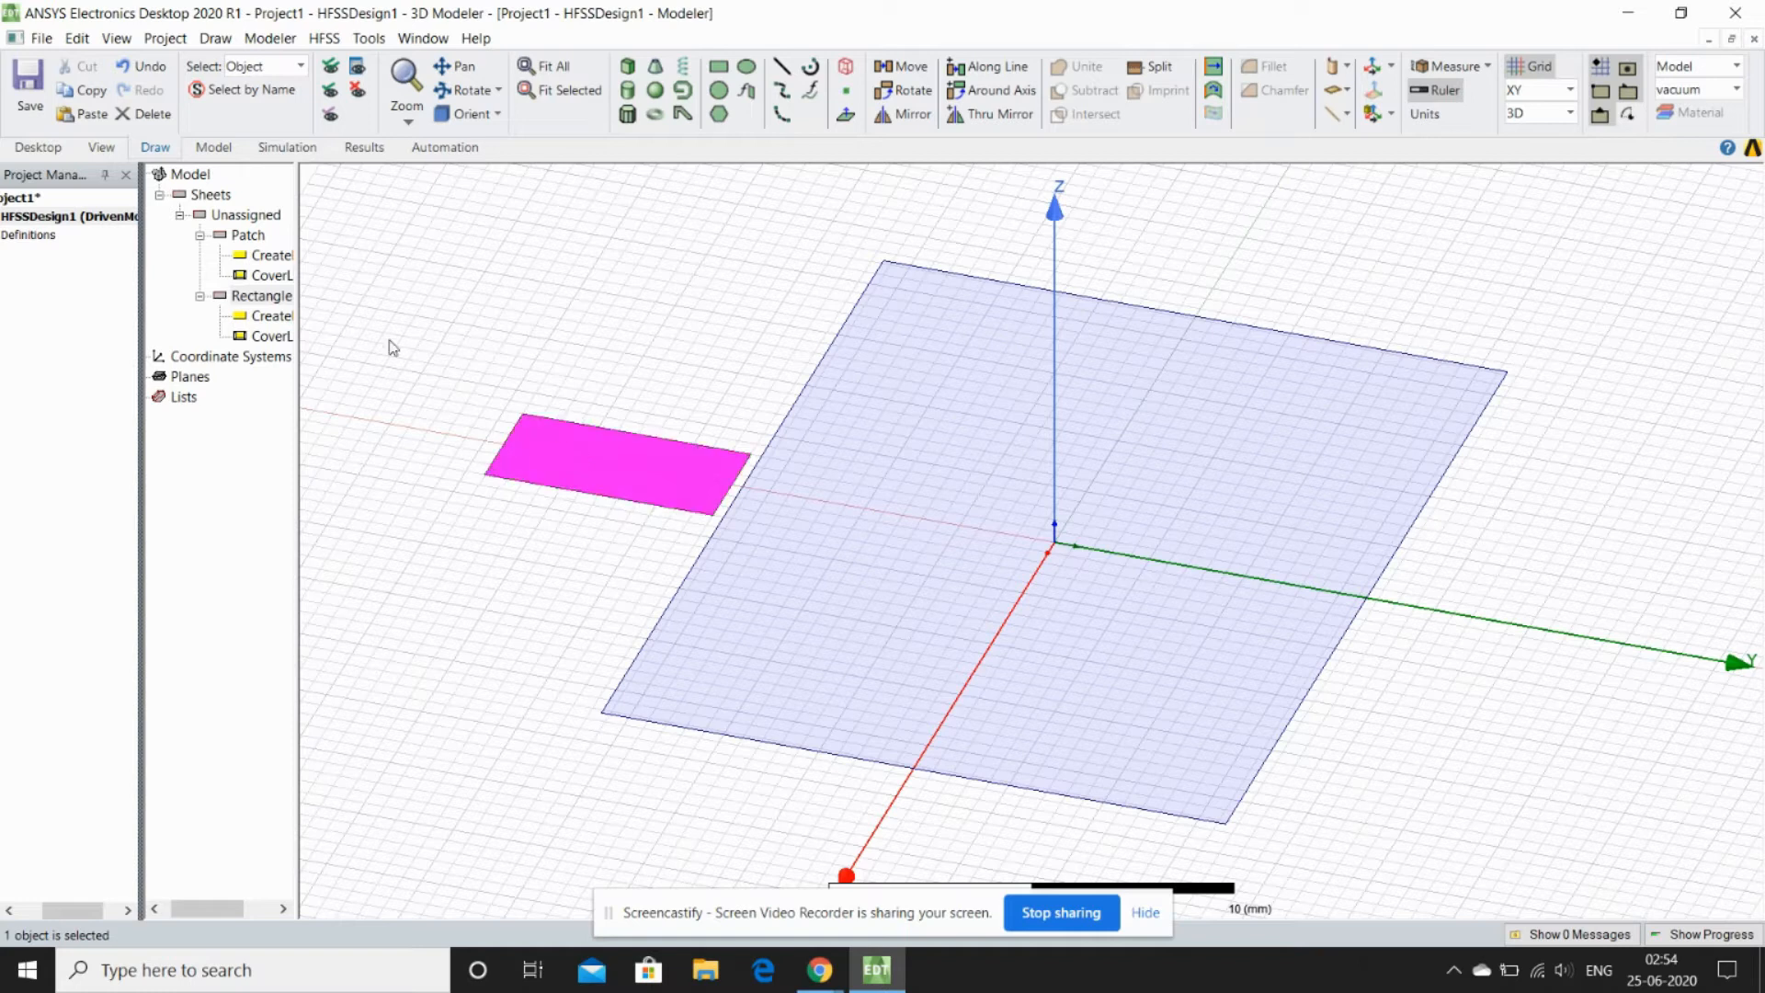
Set the small rectangle's position to 1, -8.2146, 0, with XSize -2 mm and YSize -8 mm
double_click(281, 317)
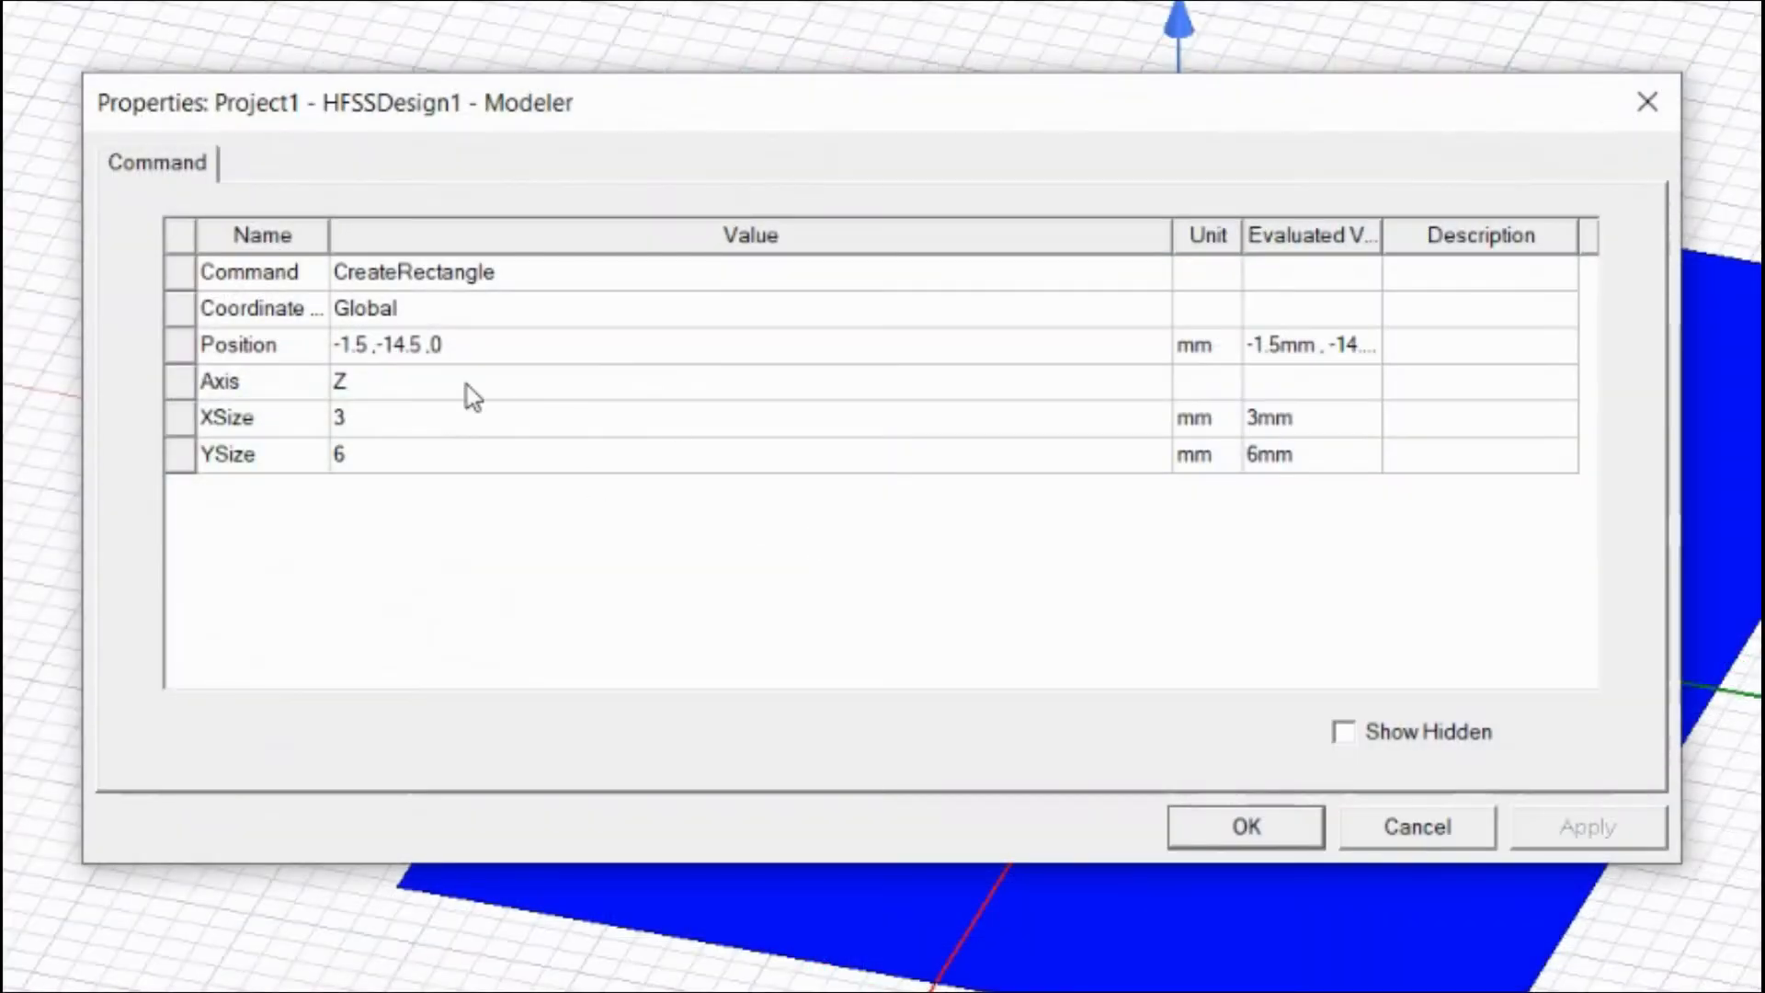
left_click(464, 347)
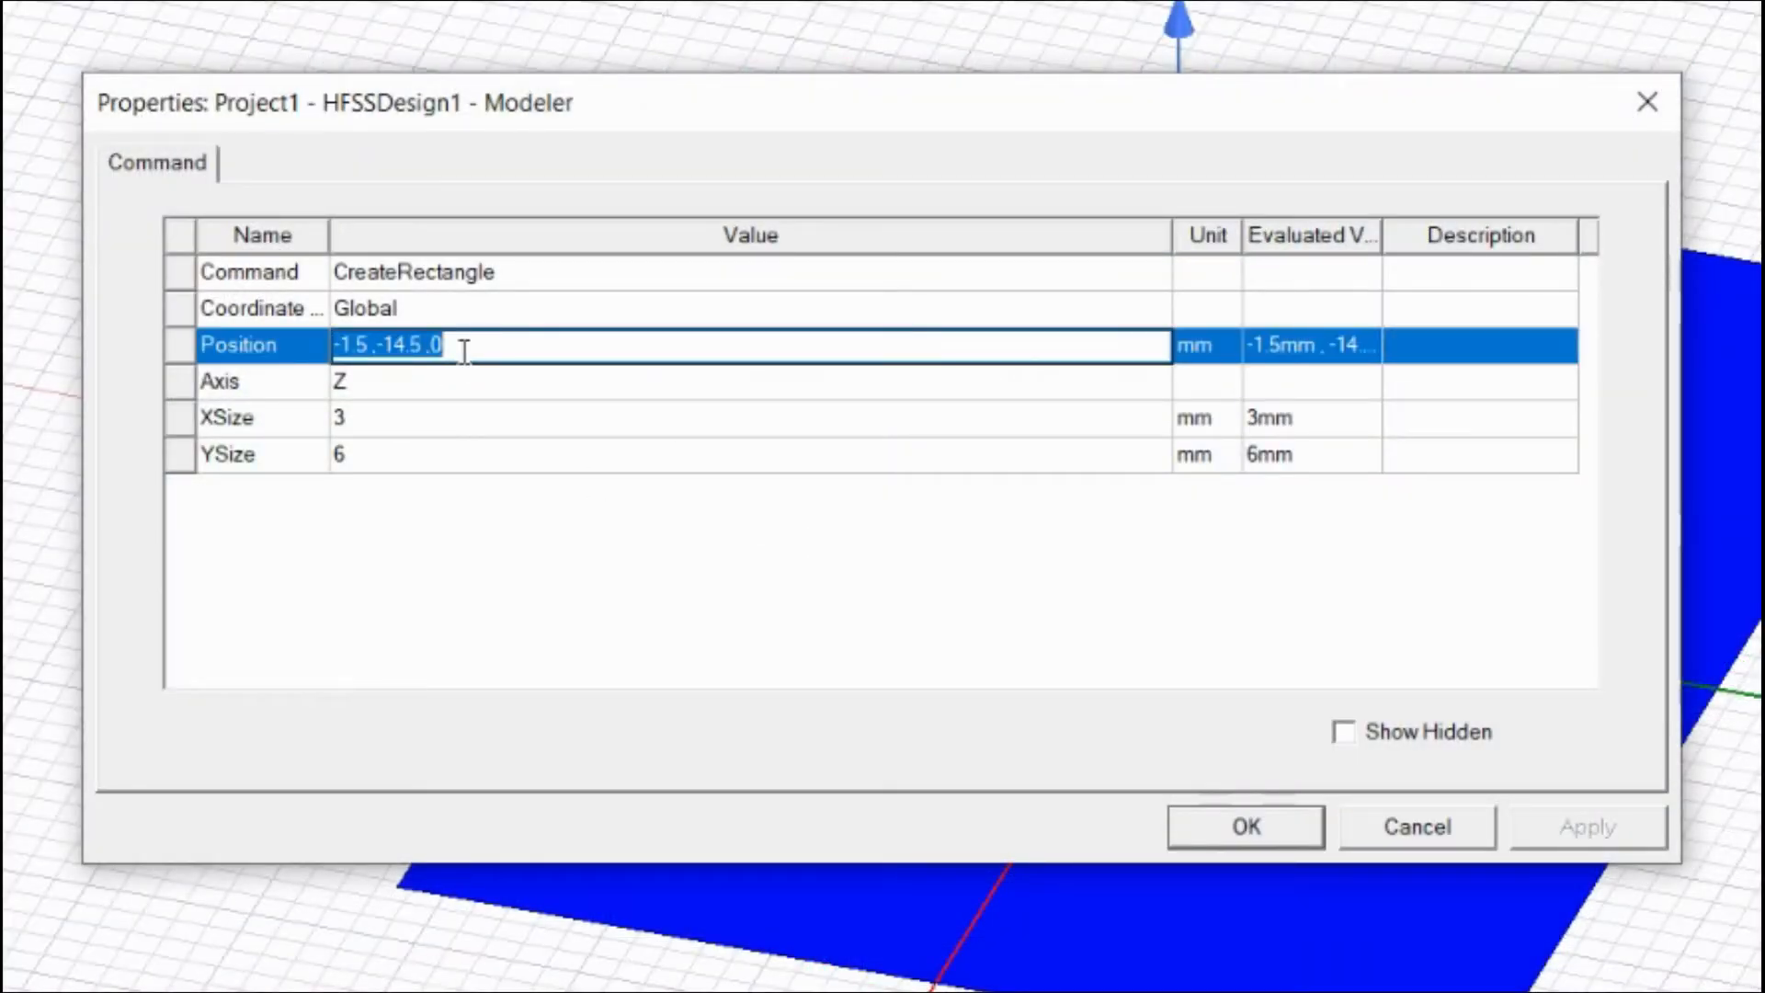
type("1.-8.2146,0")
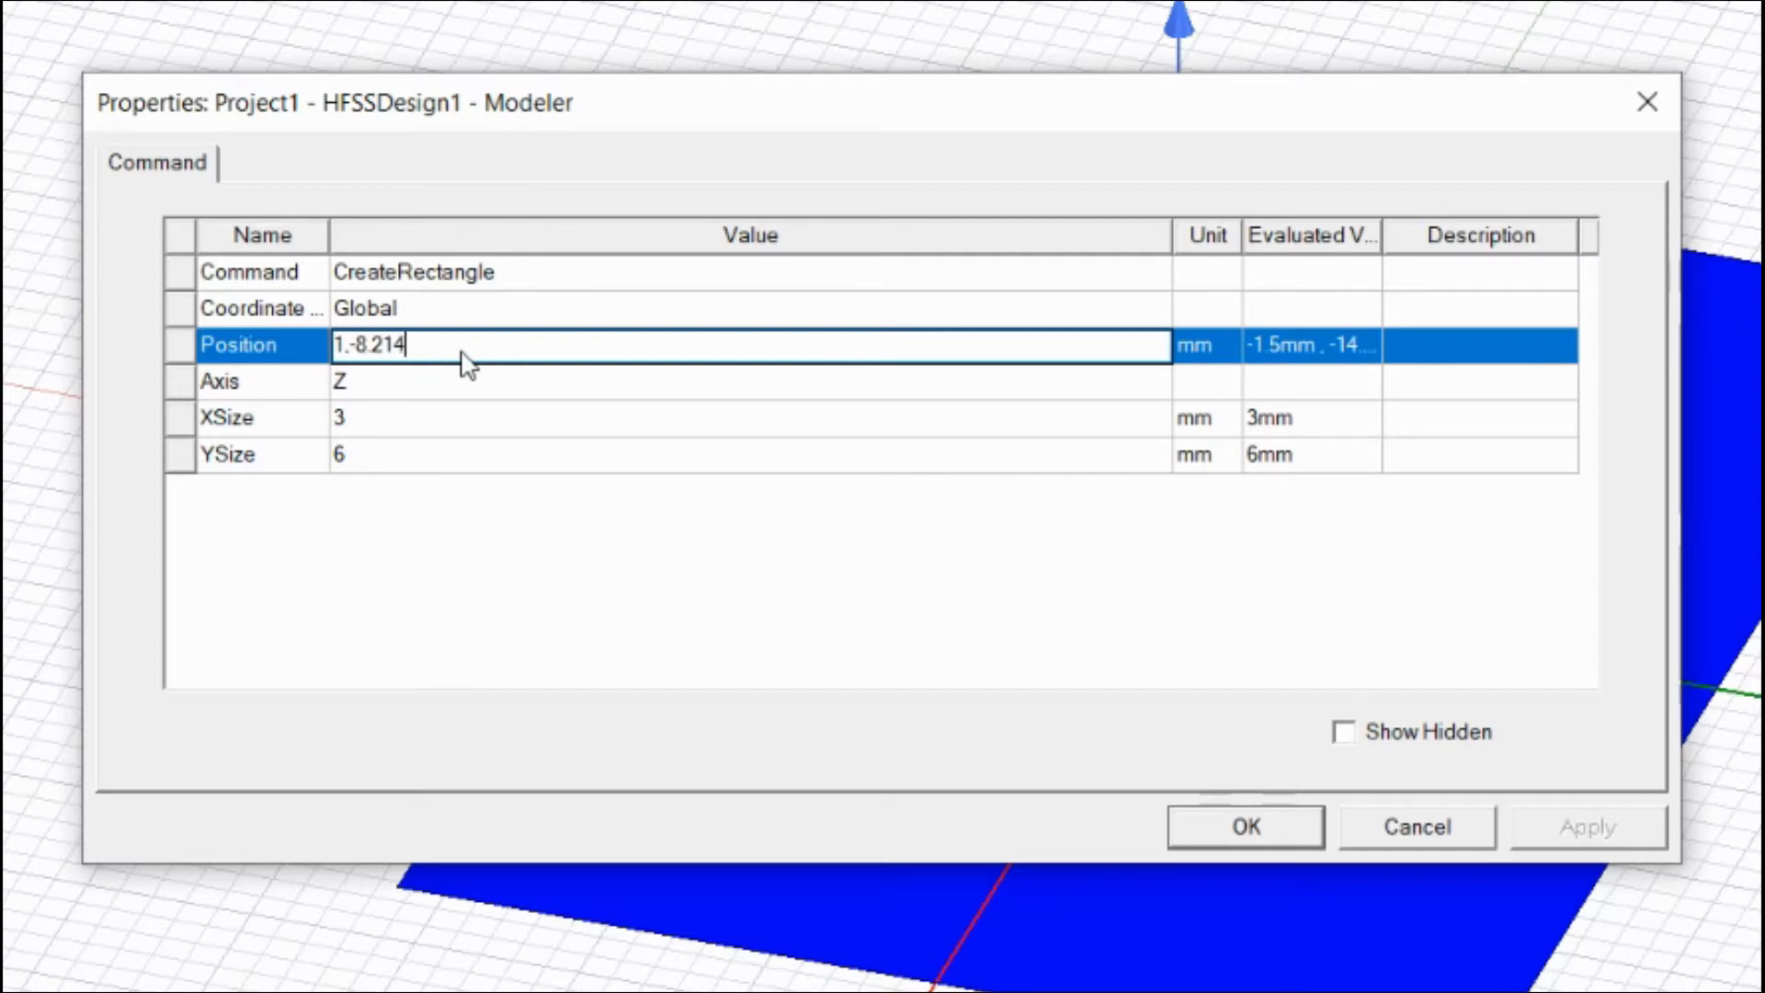
left_click(638, 418)
type("-2")
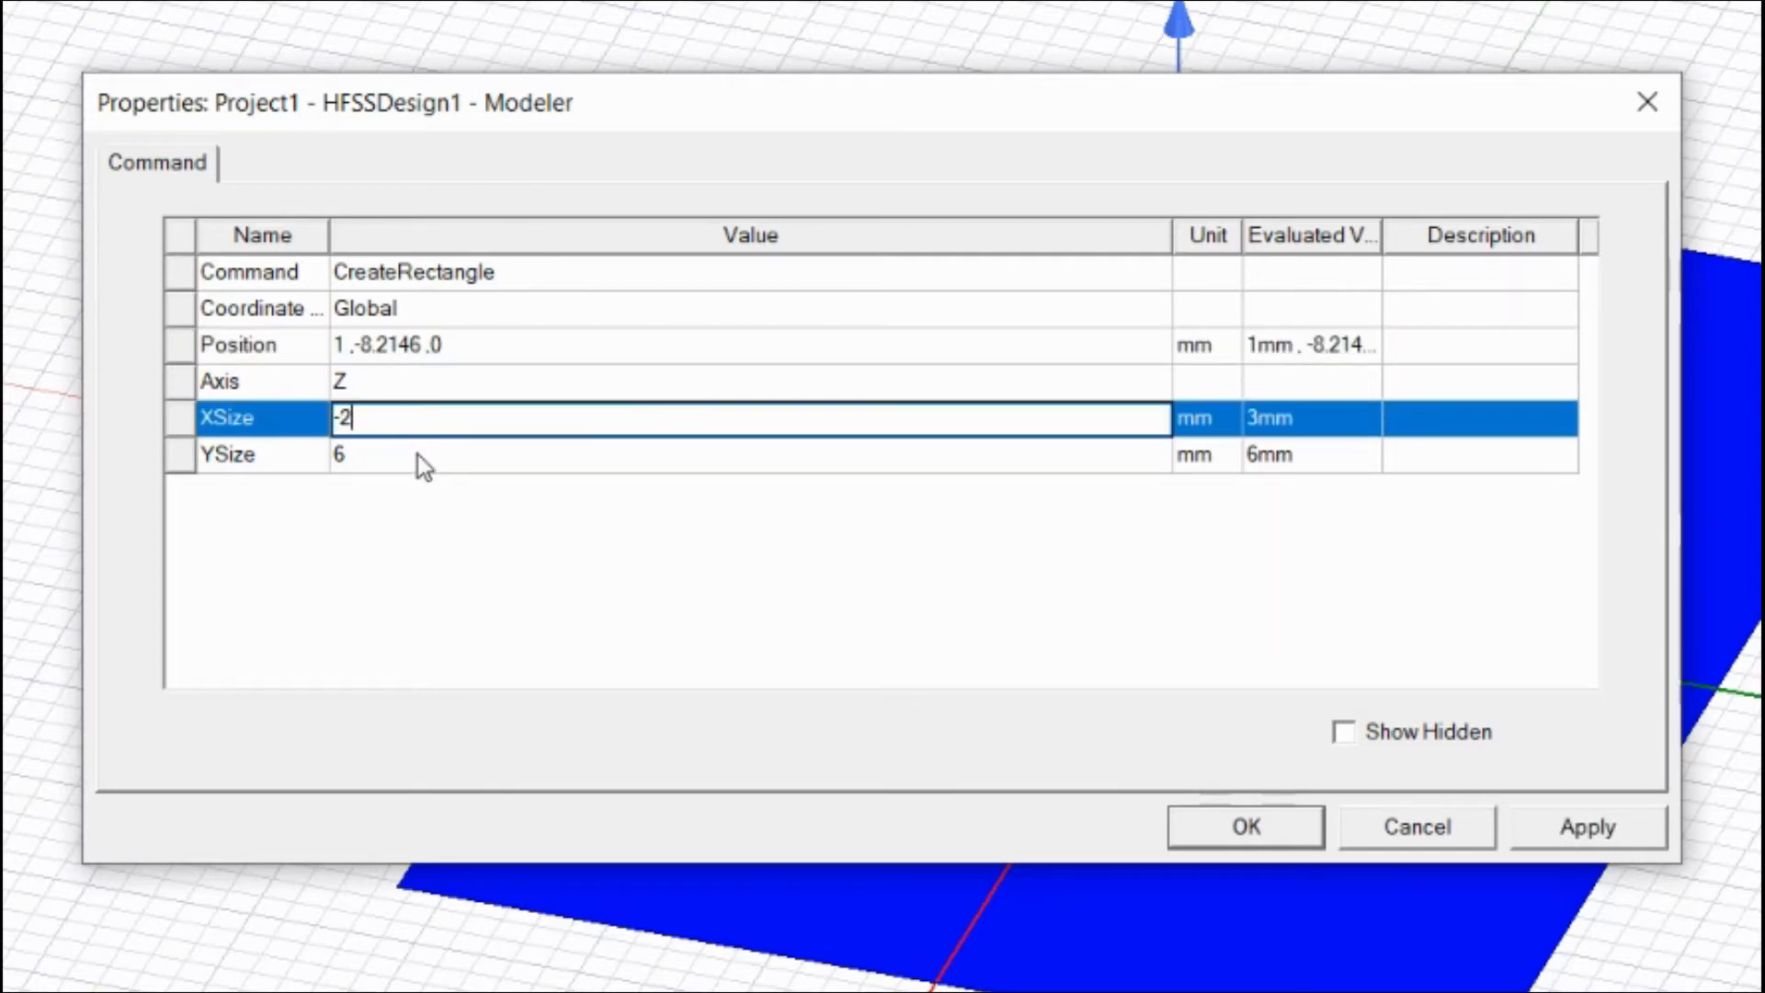
left_click(437, 457)
type("-8")
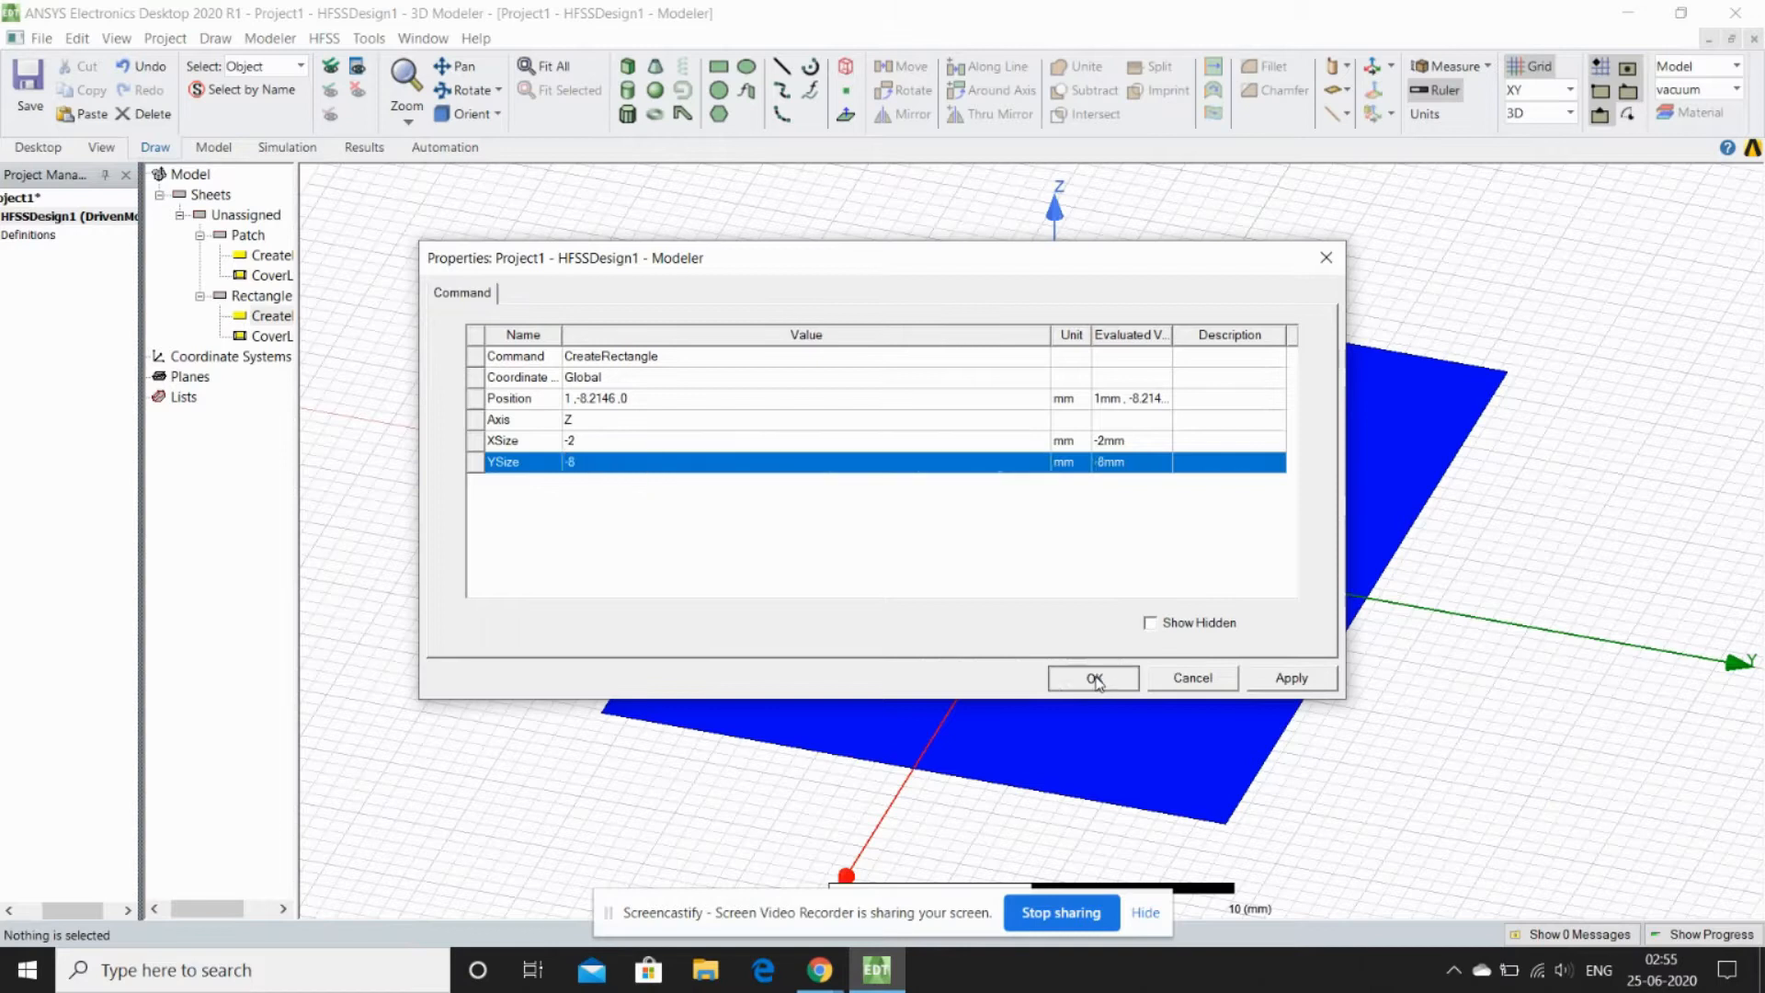
left_click(1094, 678)
Rename the small rectangle beside the patch as Feed and set its color to blue
left_click(276, 316)
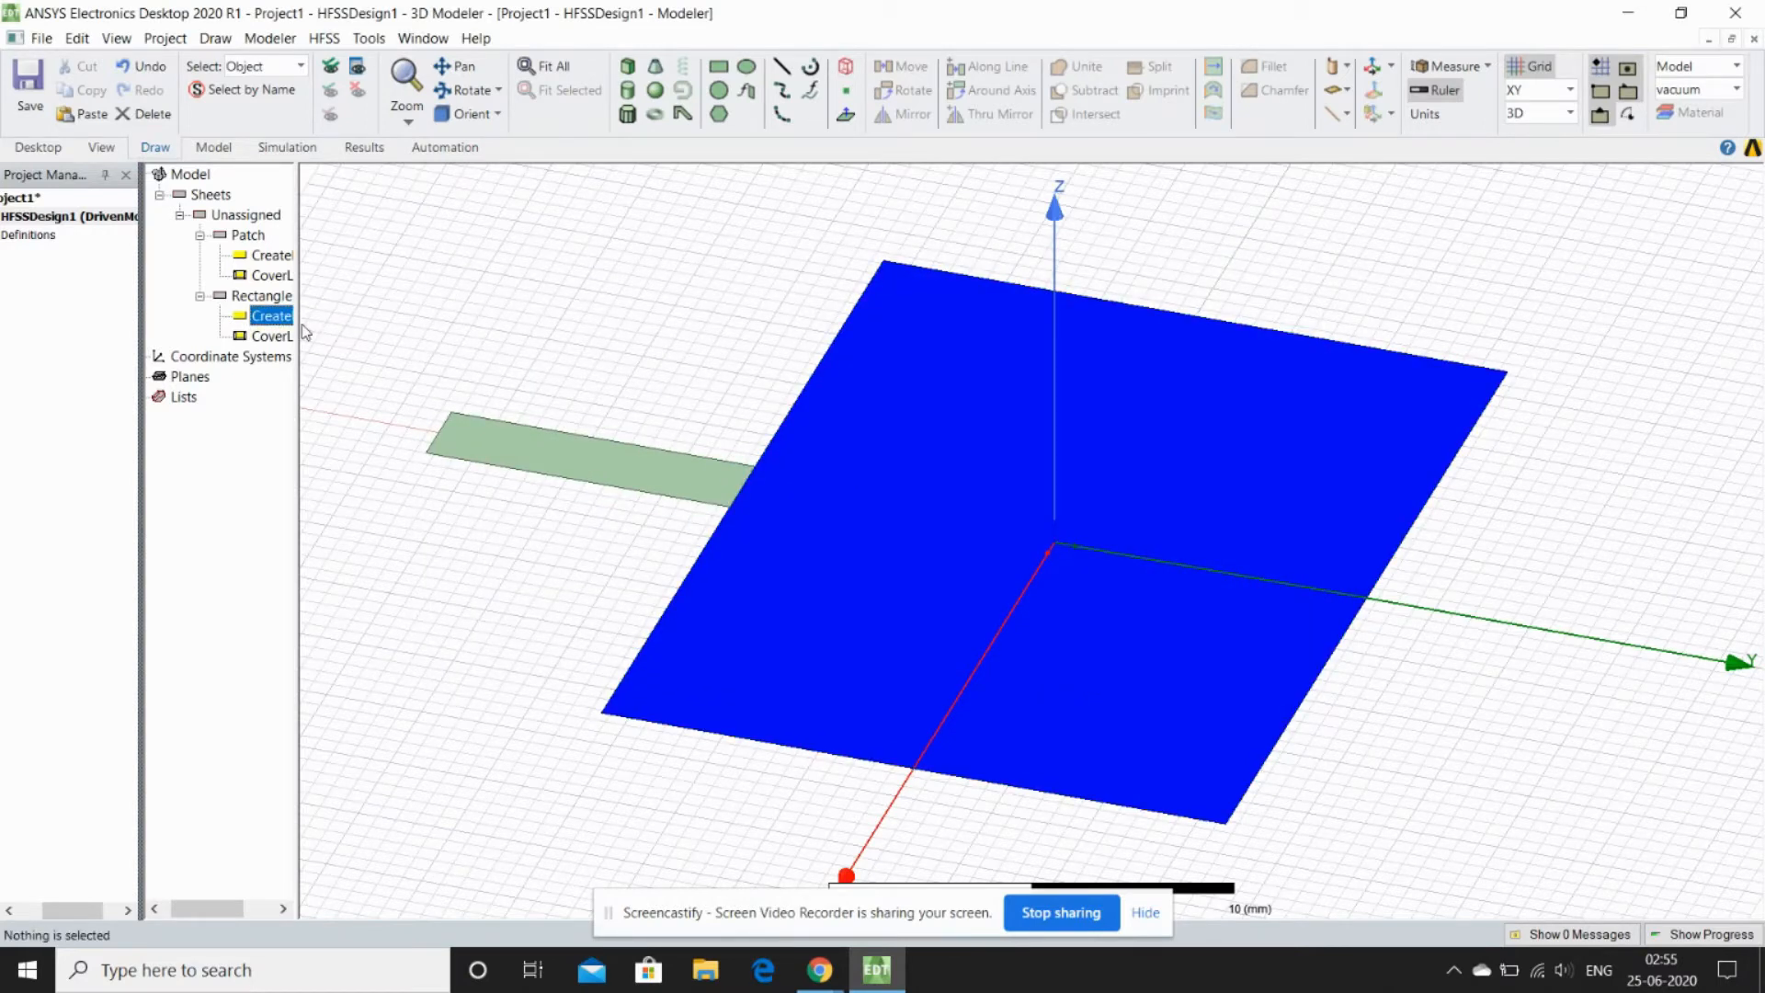
double_click(265, 296)
left_click(651, 372)
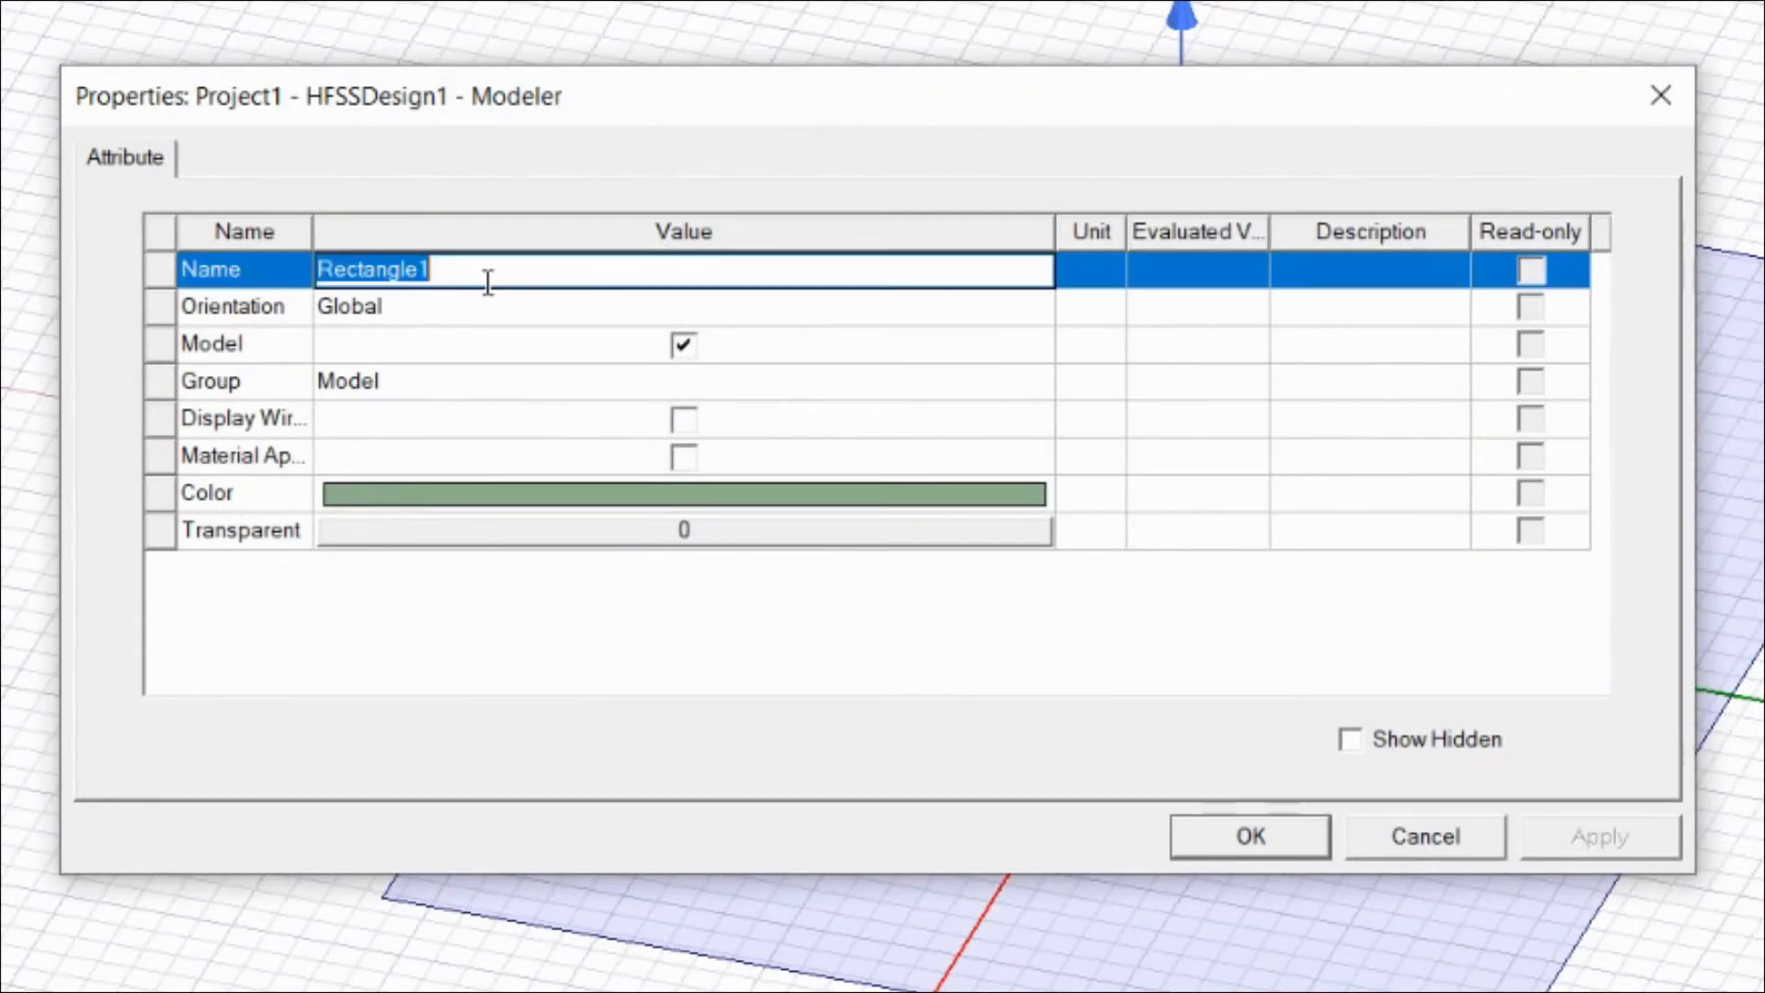
key("BackSpace")
type("Feed")
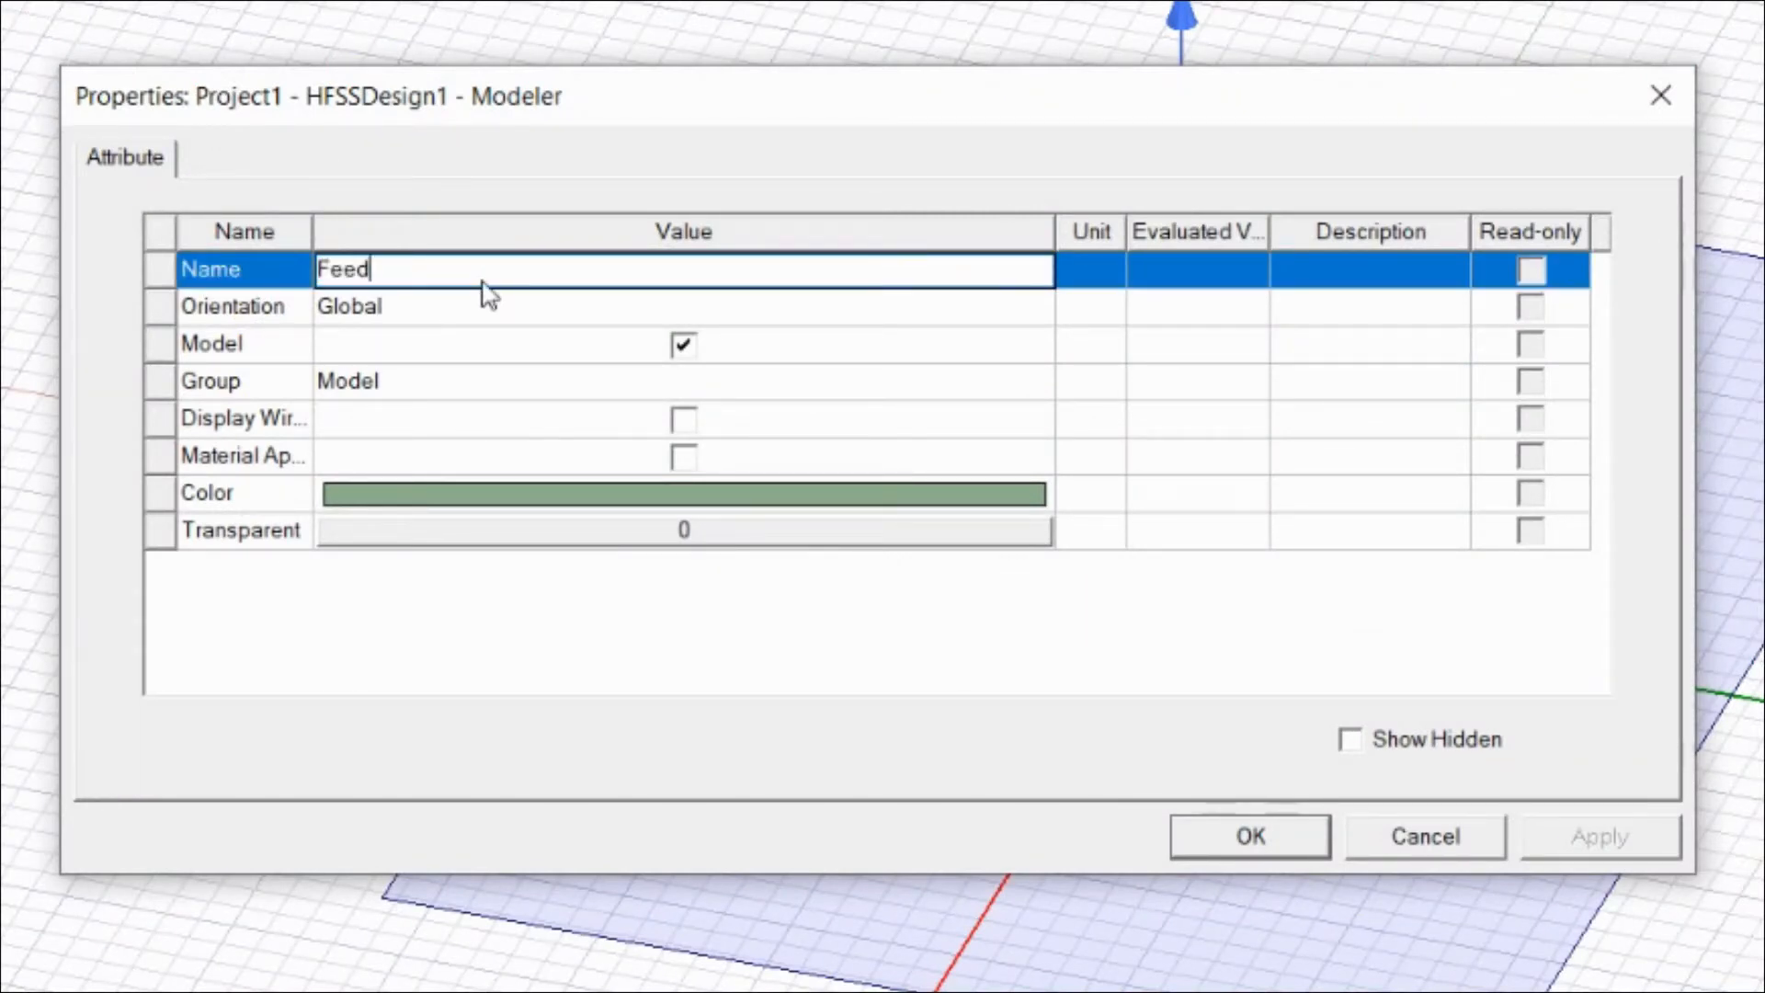
left_click(869, 496)
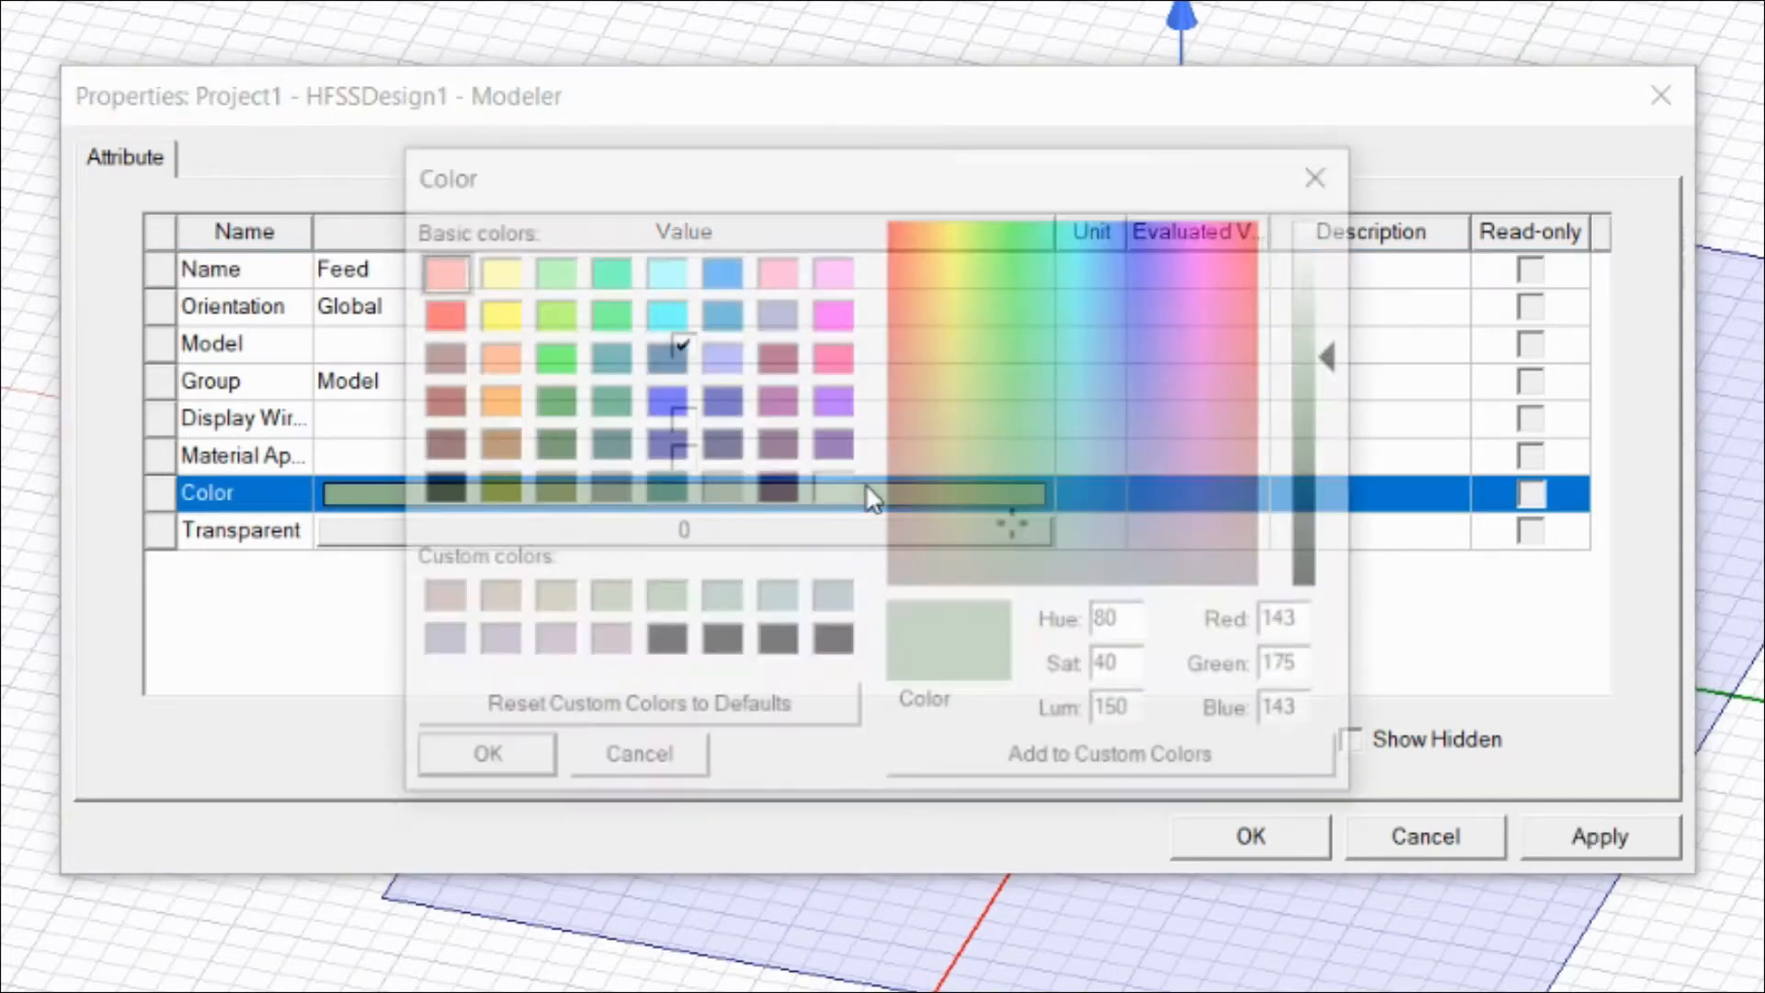
left_click(663, 401)
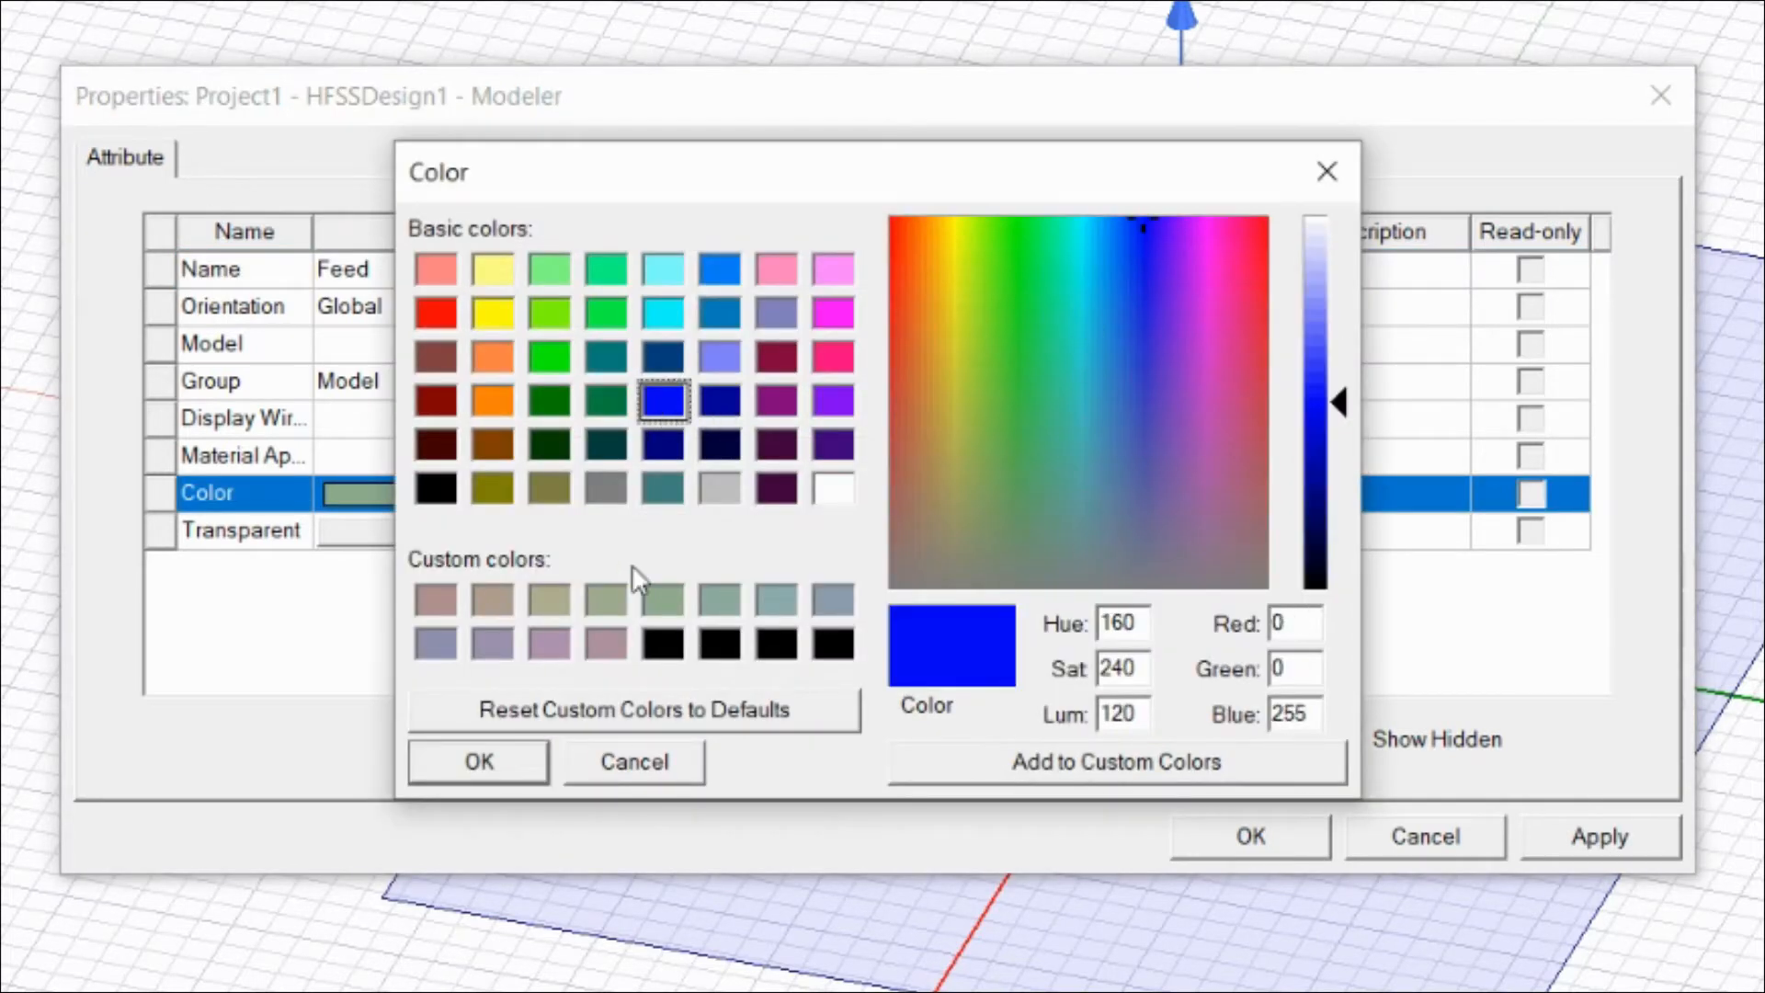
left_click(519, 761)
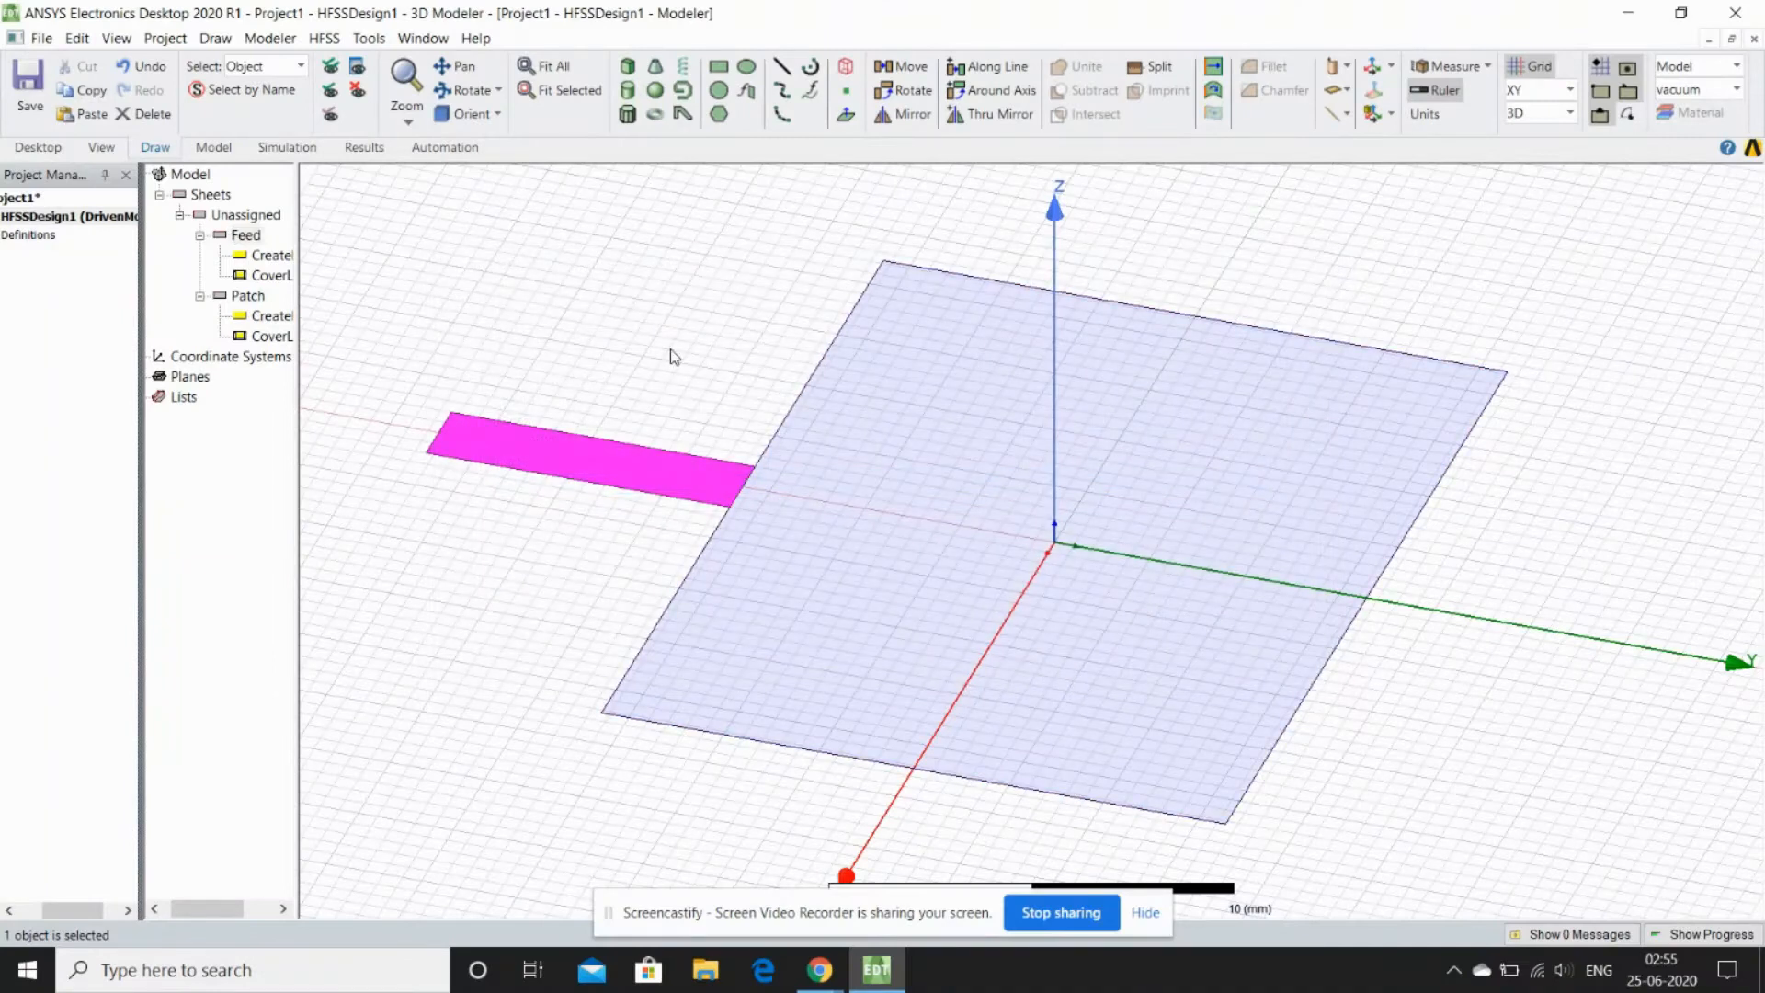
left_click(672, 356)
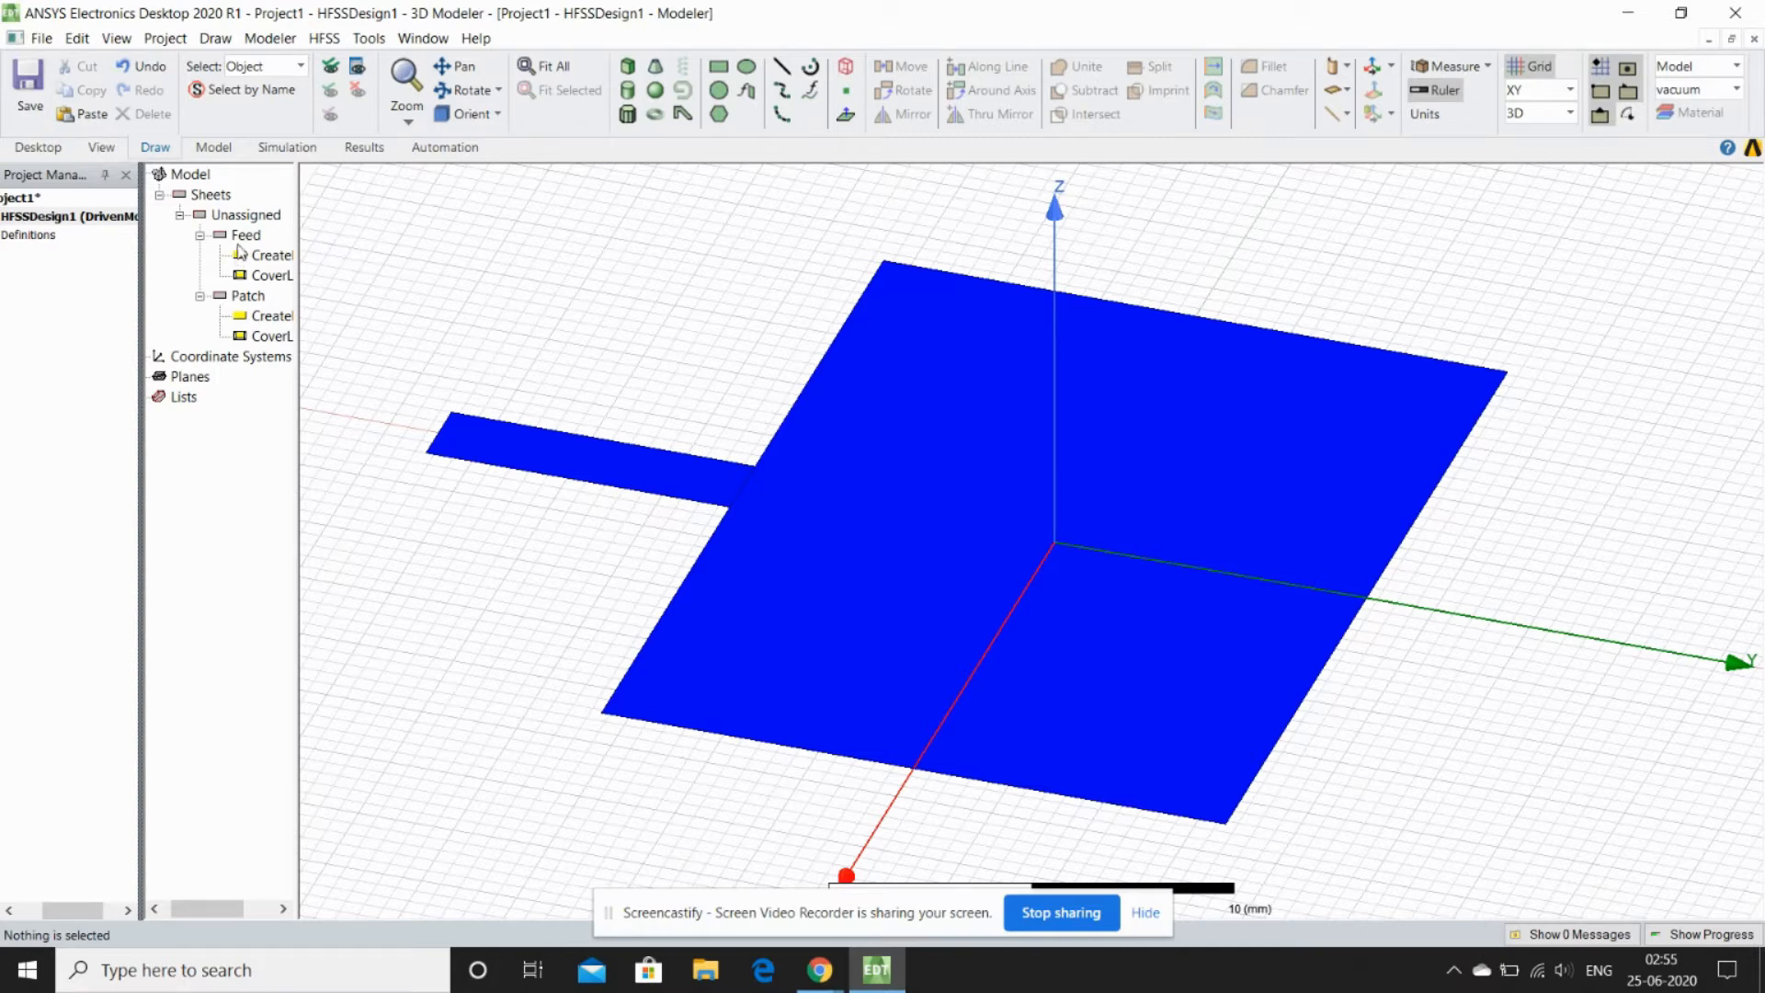
Unite the Patch and Feed sheets into a single object, with Patch as the first selected
left_click(249, 295)
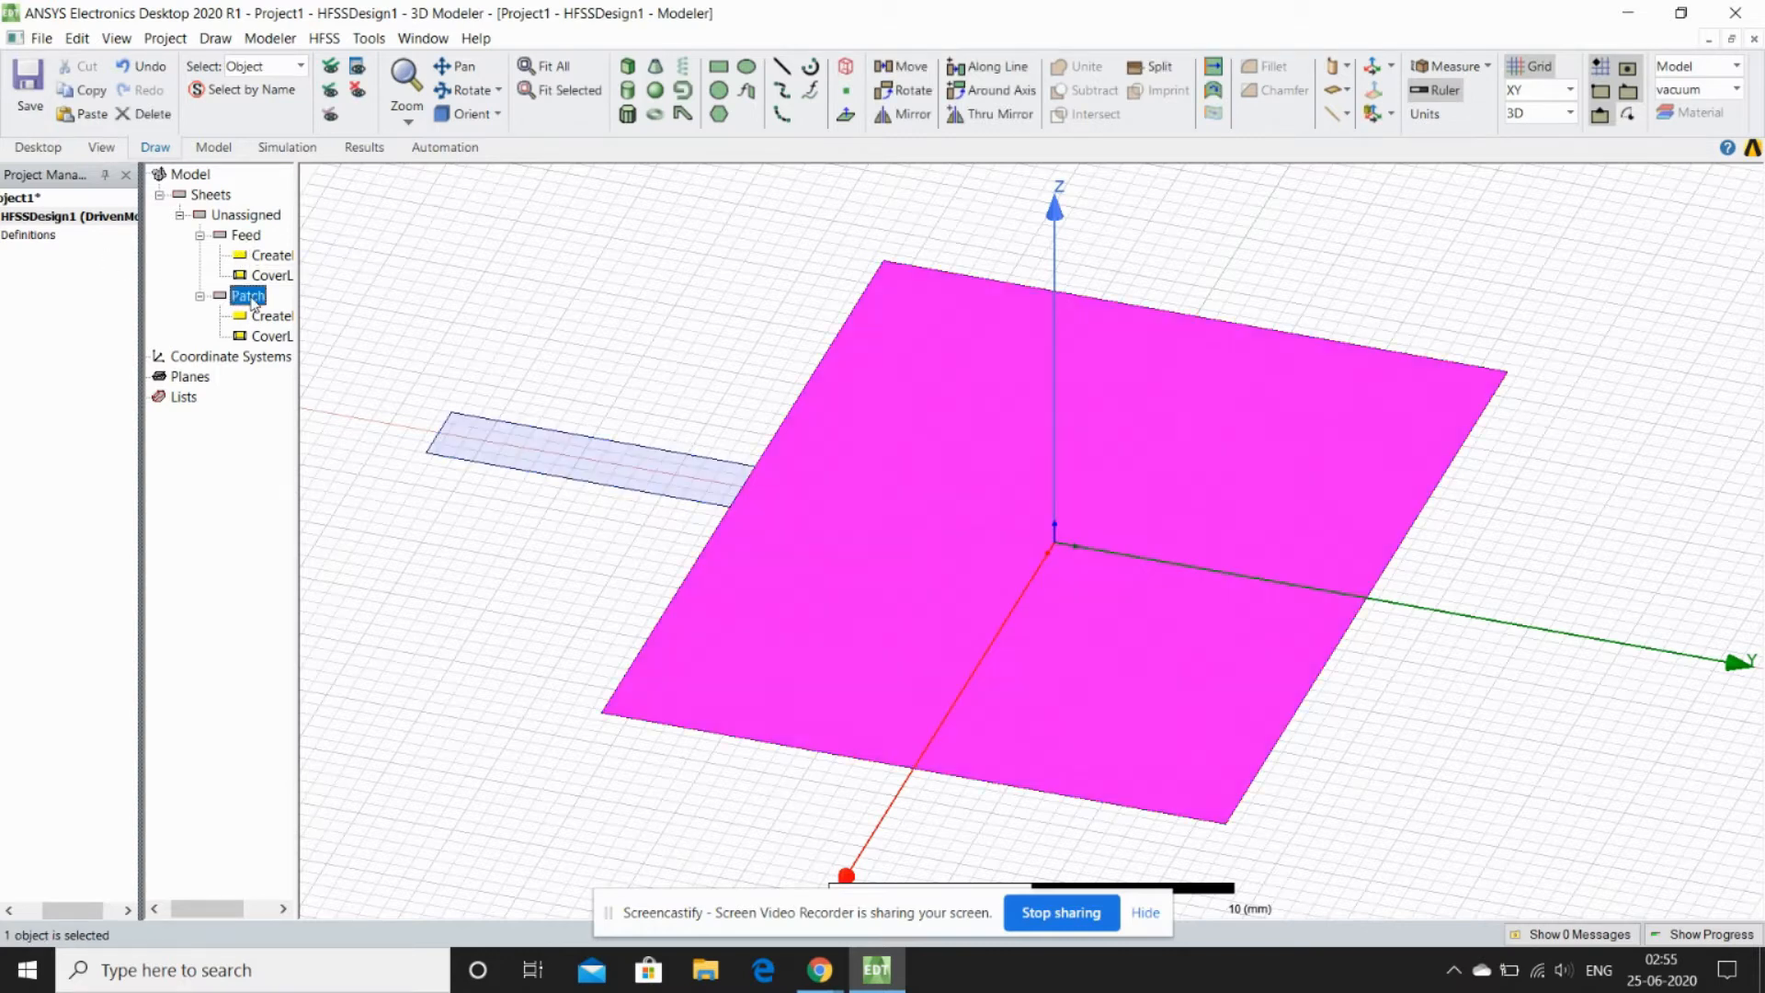
left_click(245, 235, "ctrl")
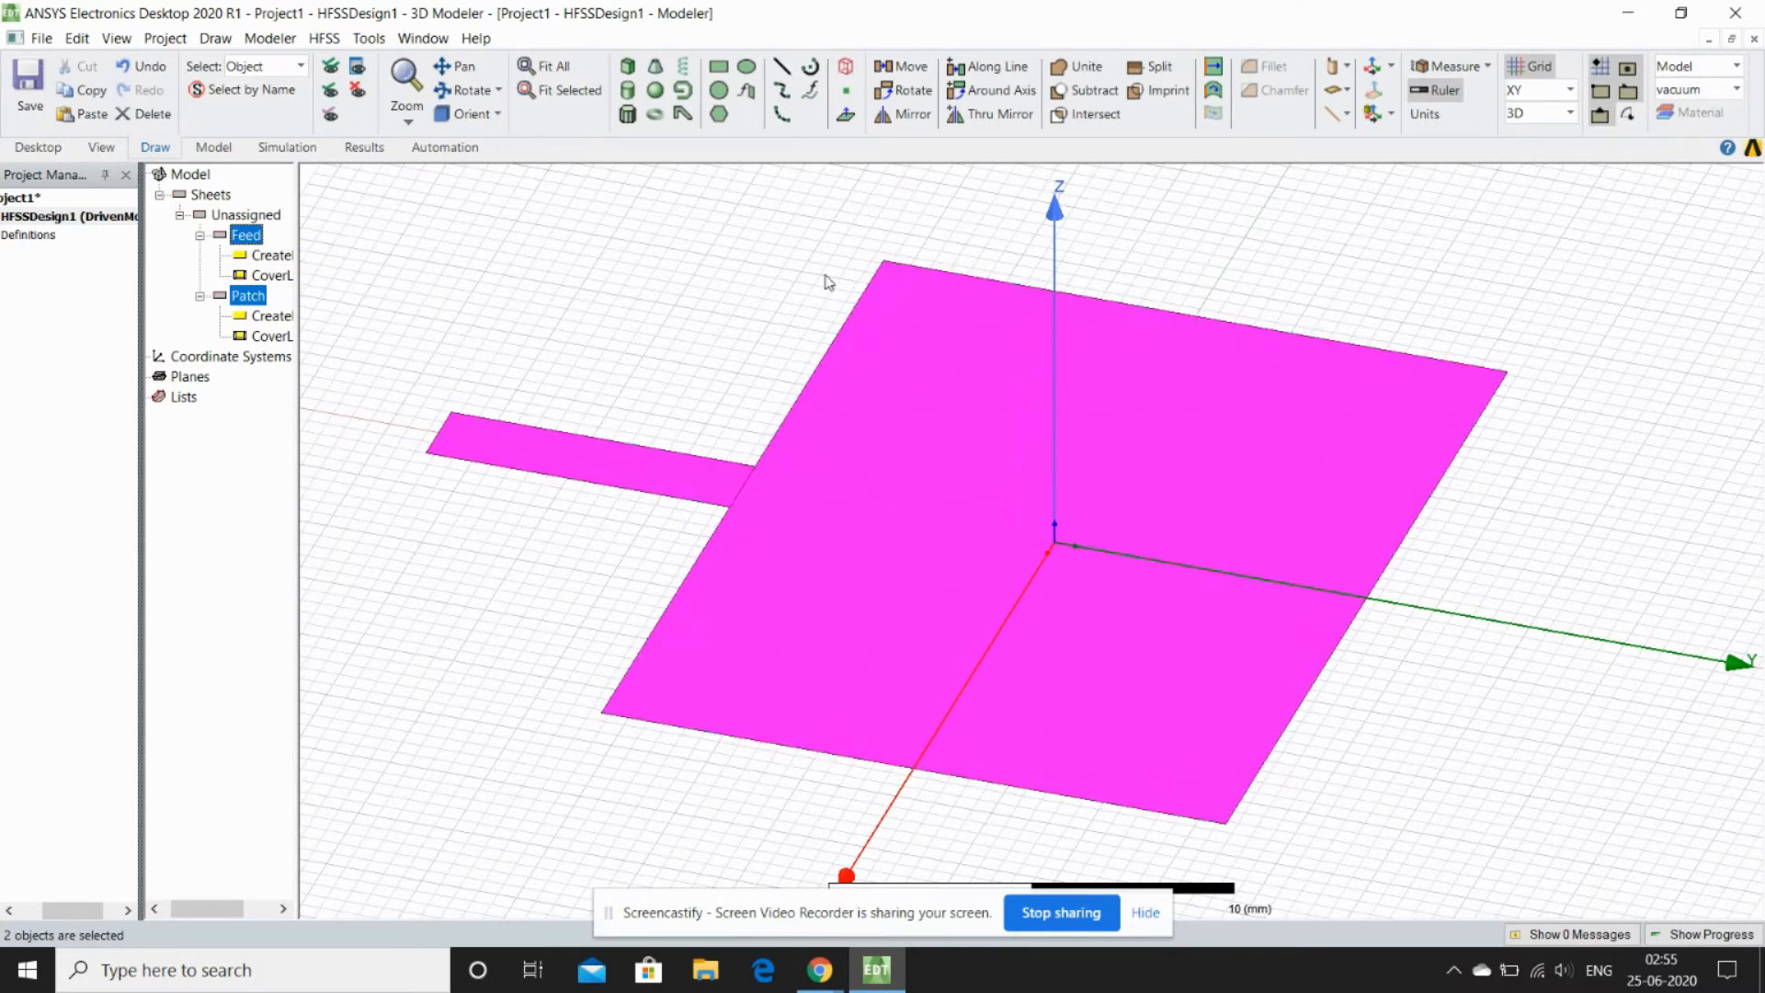
left_click(1081, 68)
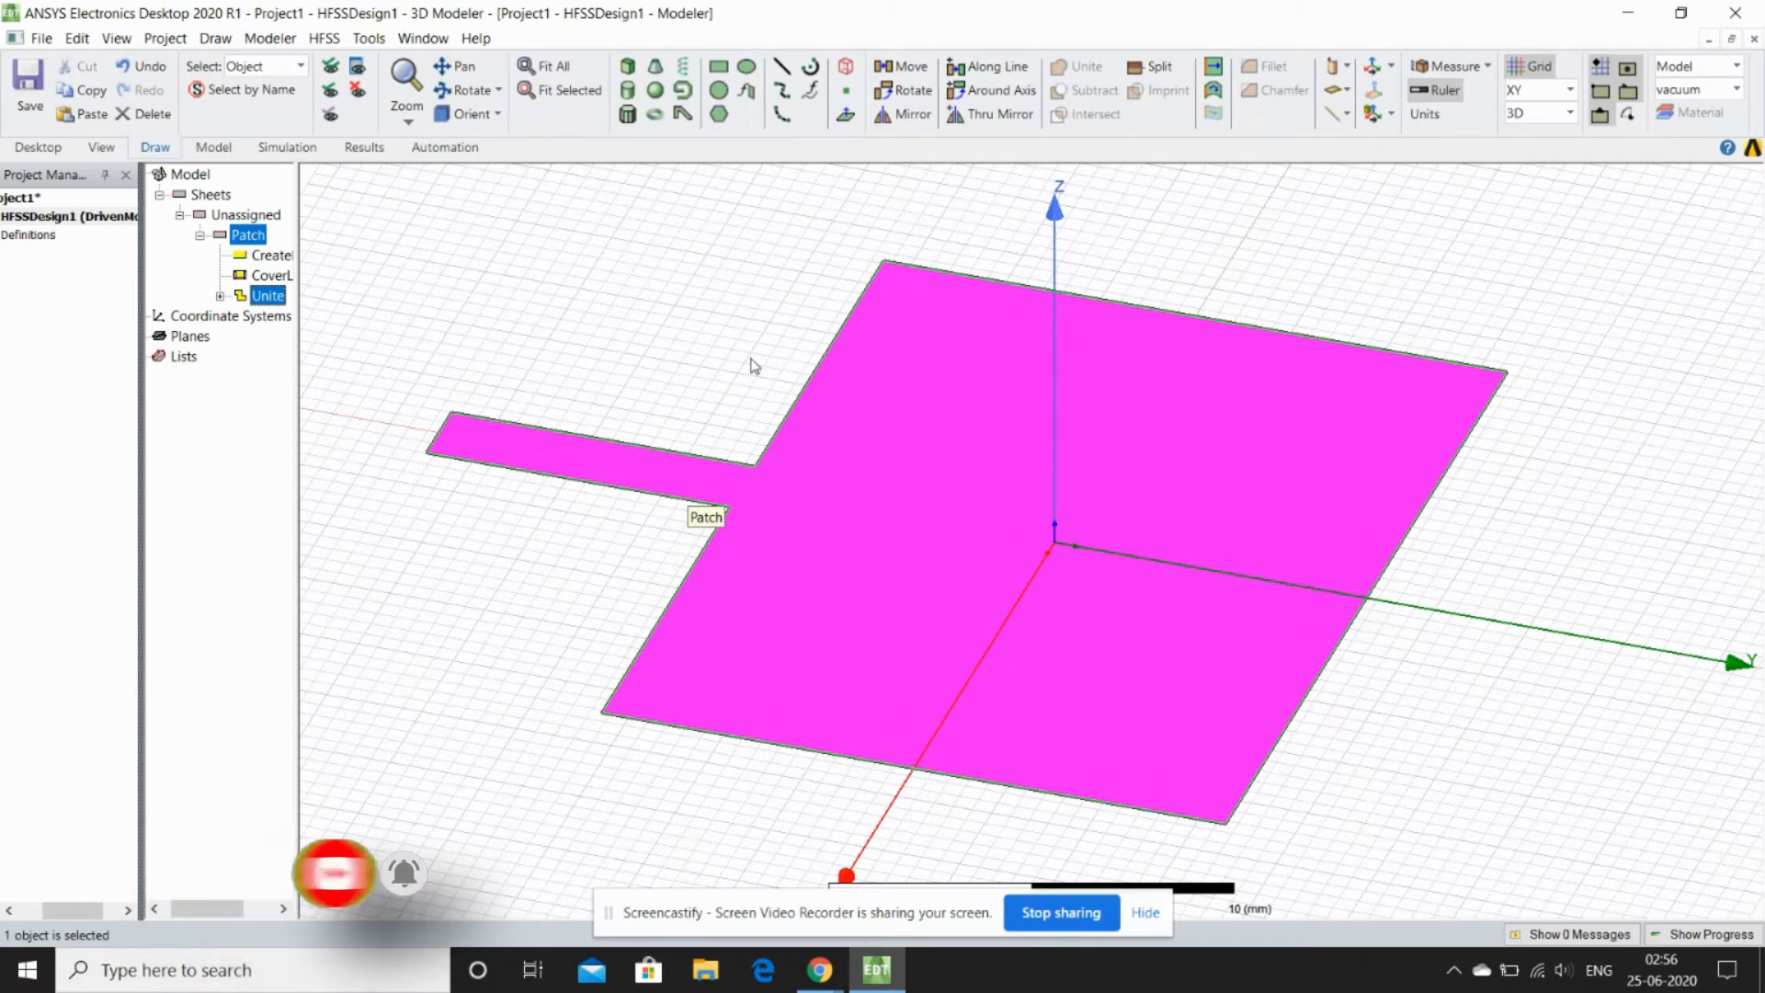
Draw a box about 3 by 6.5 by 1.5 mm on the XY plane, beside the feed line
left_click(628, 70)
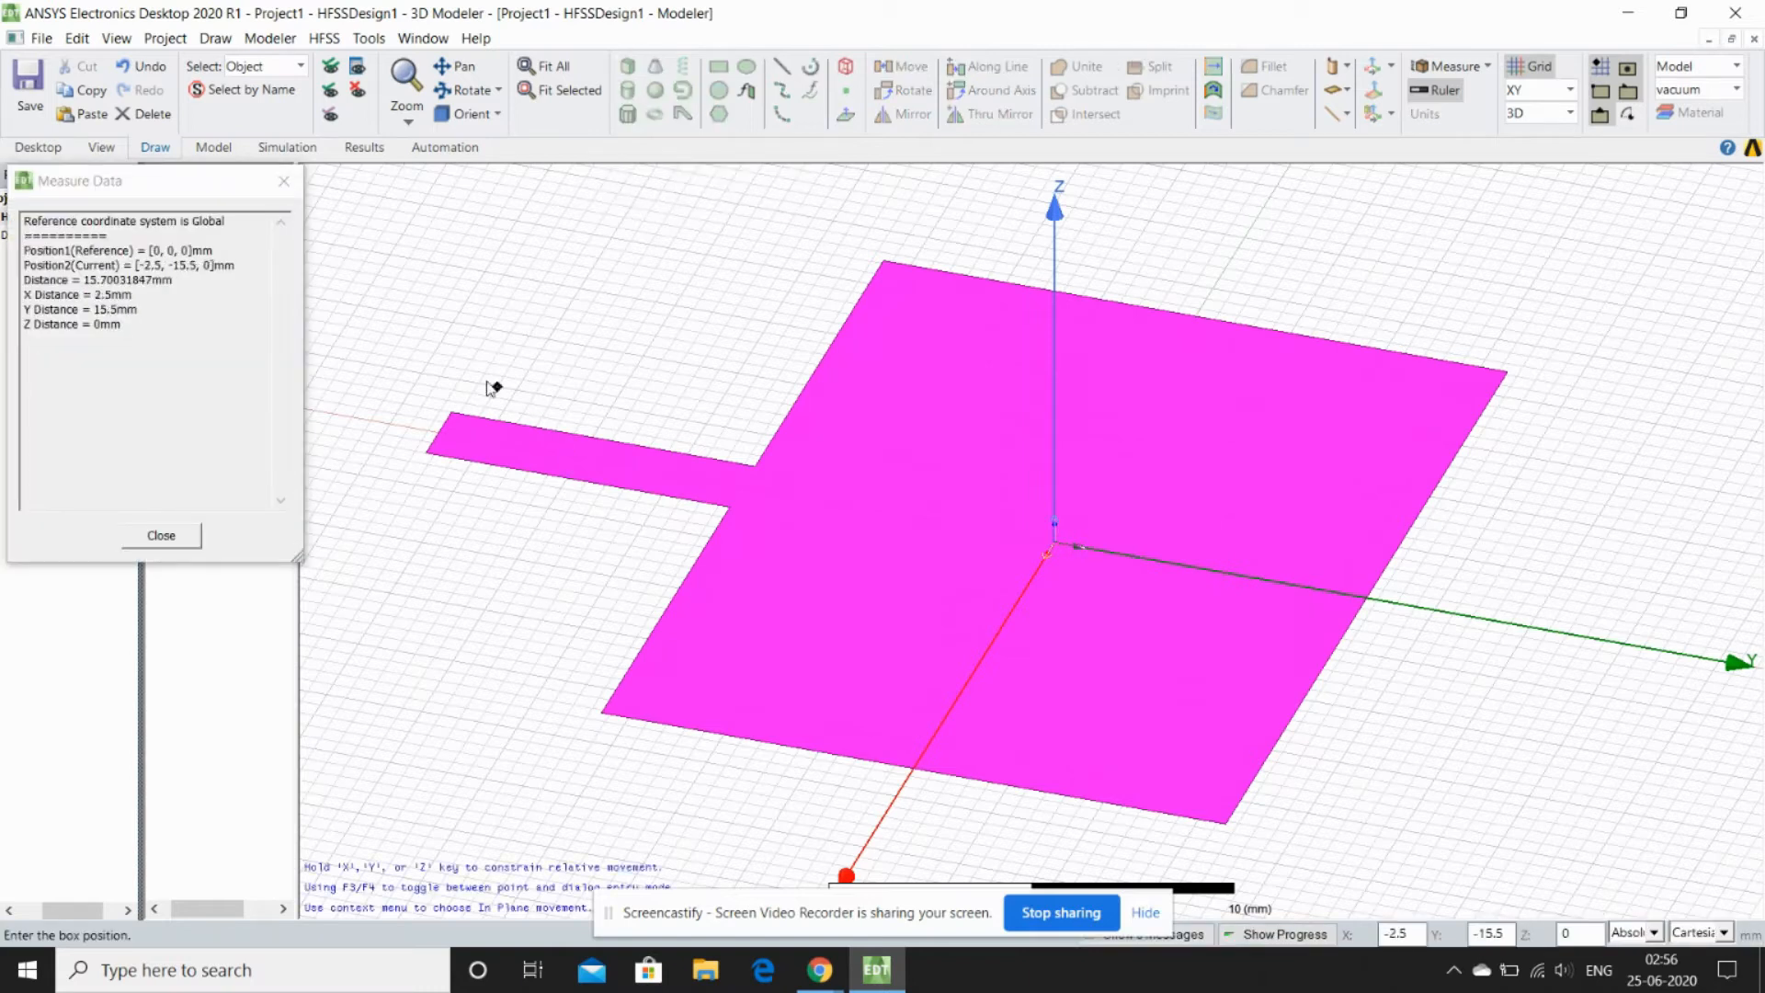
left_click(445, 302)
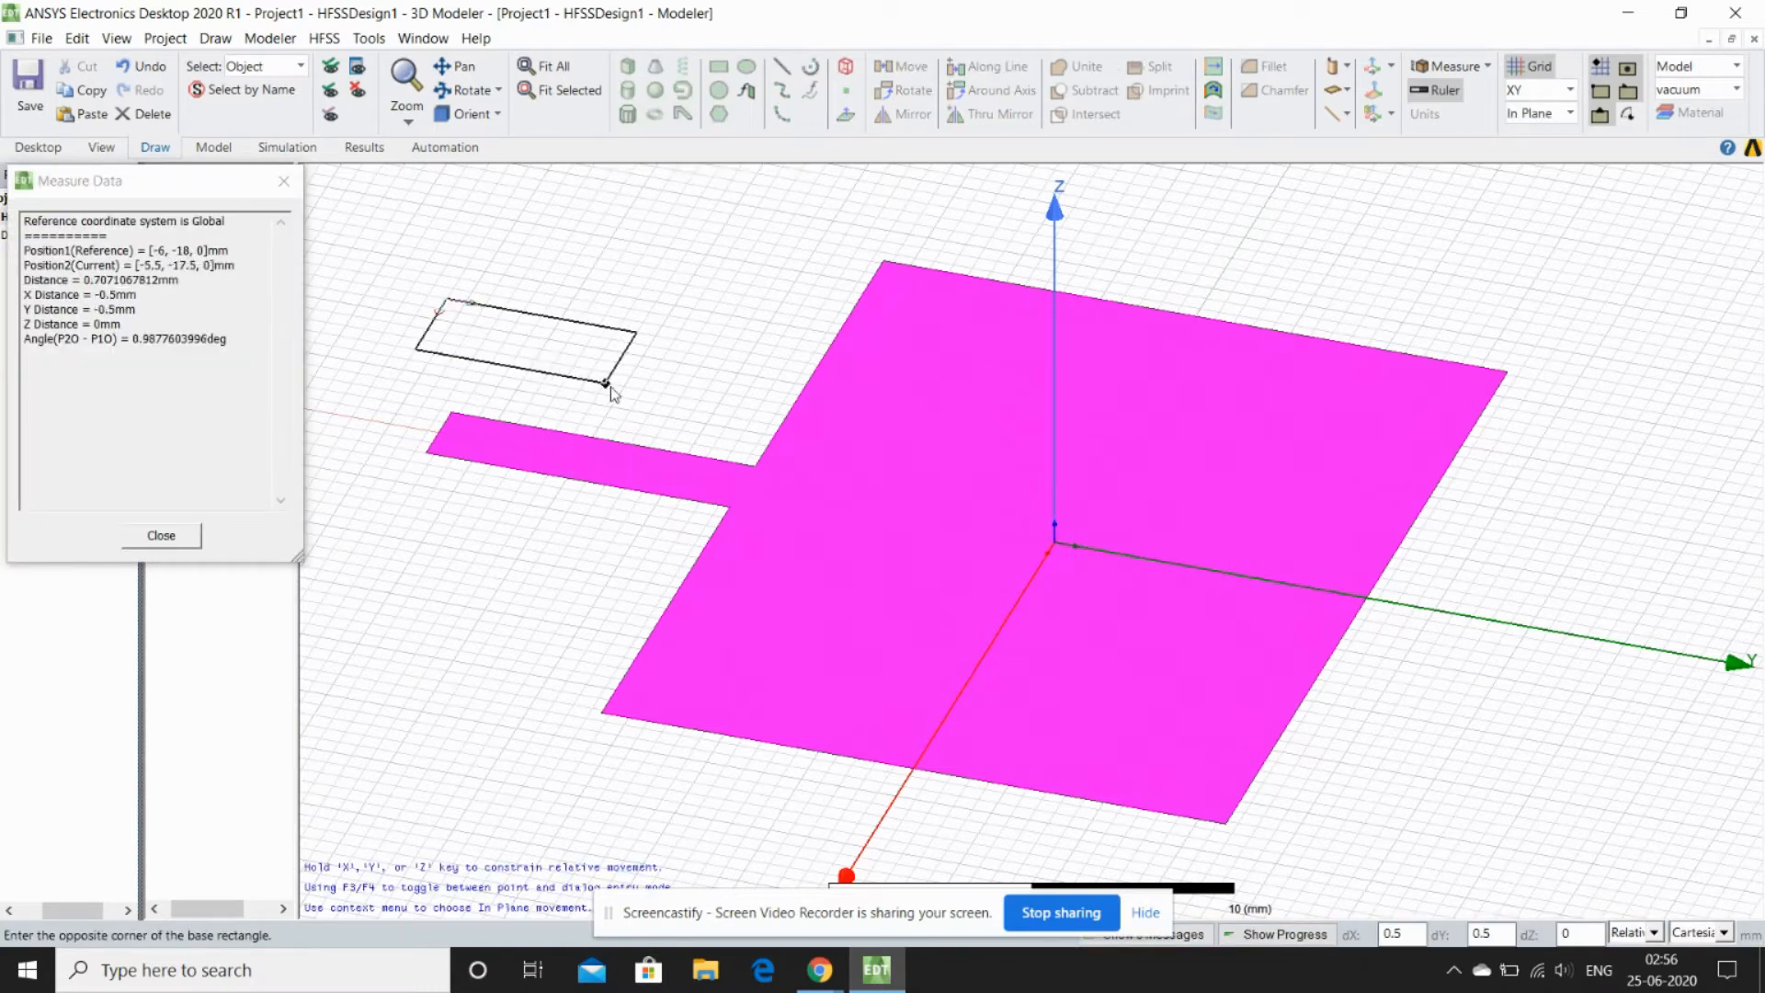
left_click(655, 402)
left_click(658, 353)
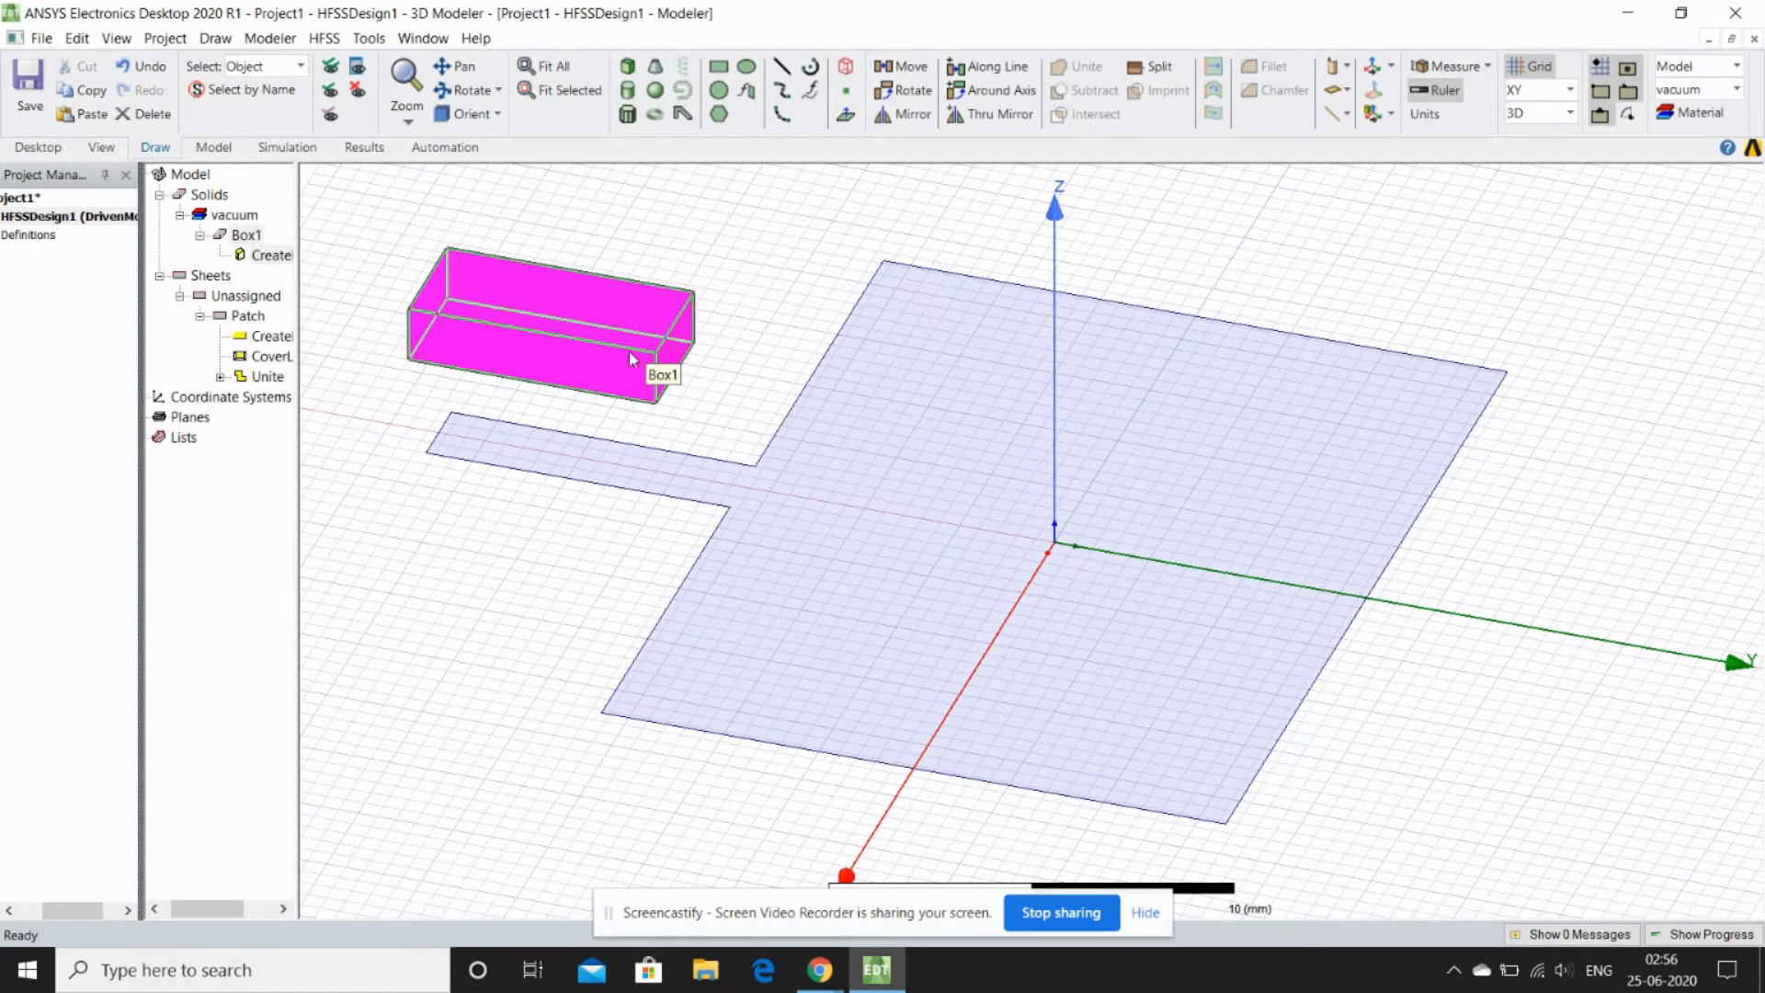
left_click(607, 340)
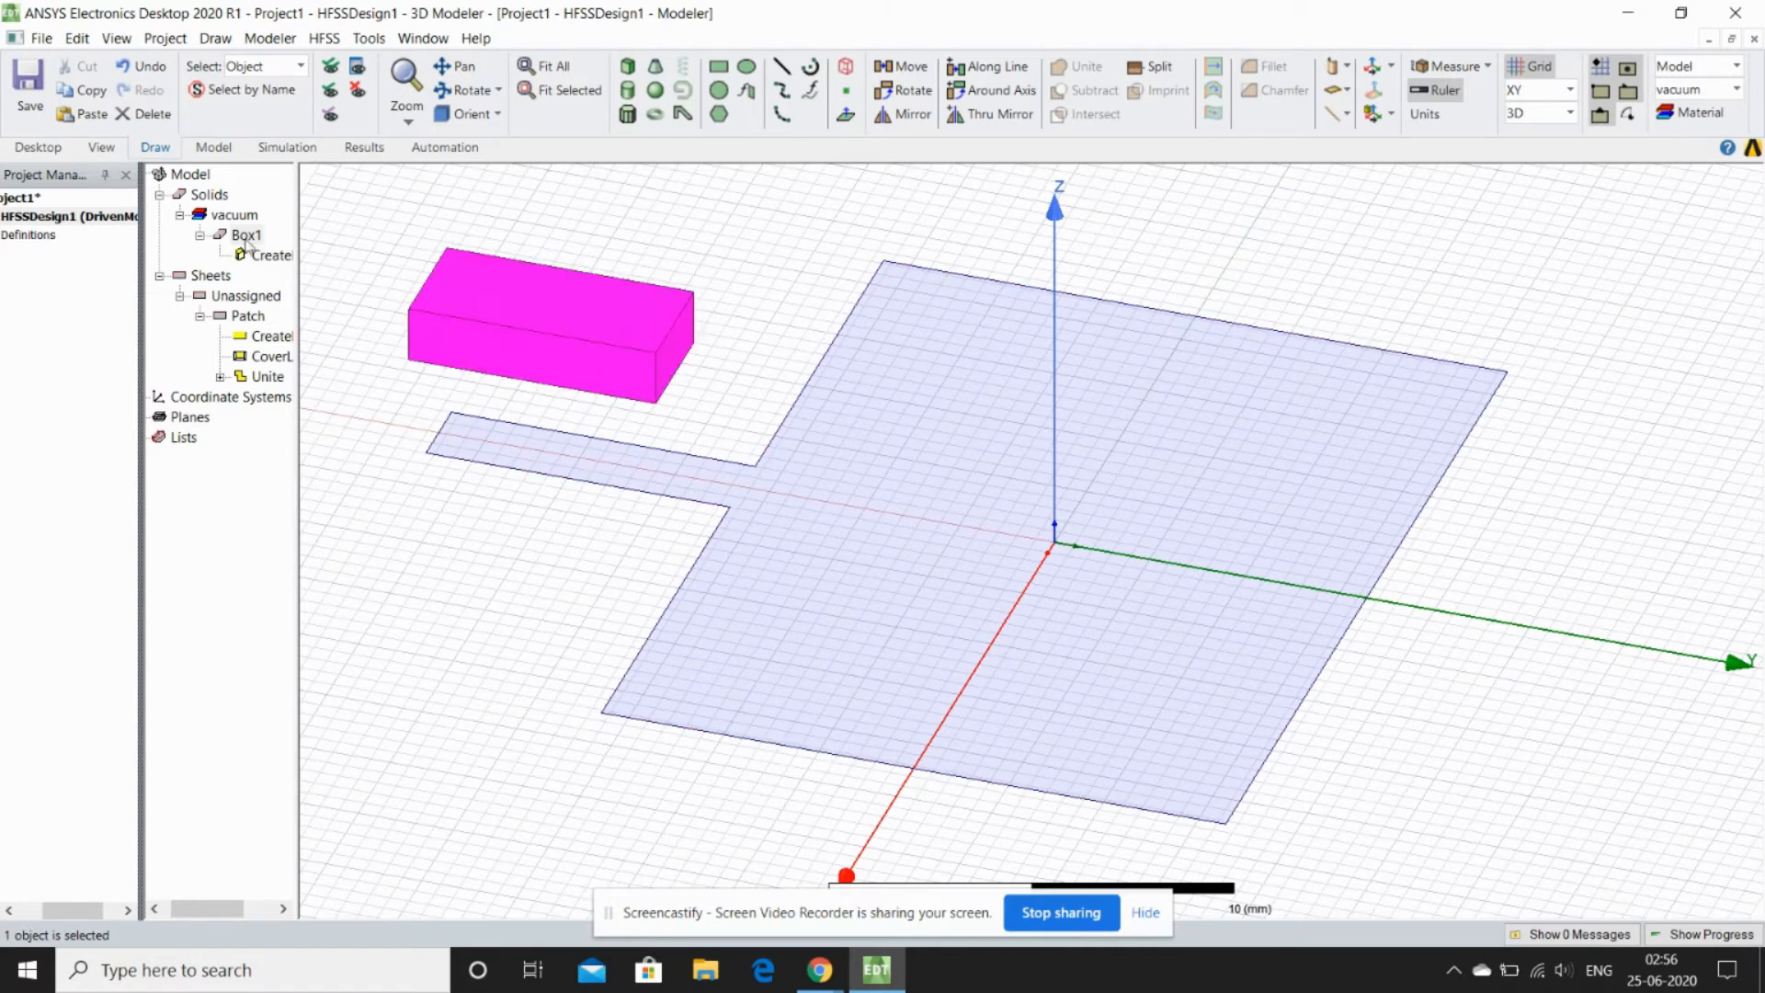
Set the box's position to -16, -16.2146, -1.6 mm
double_click(268, 257)
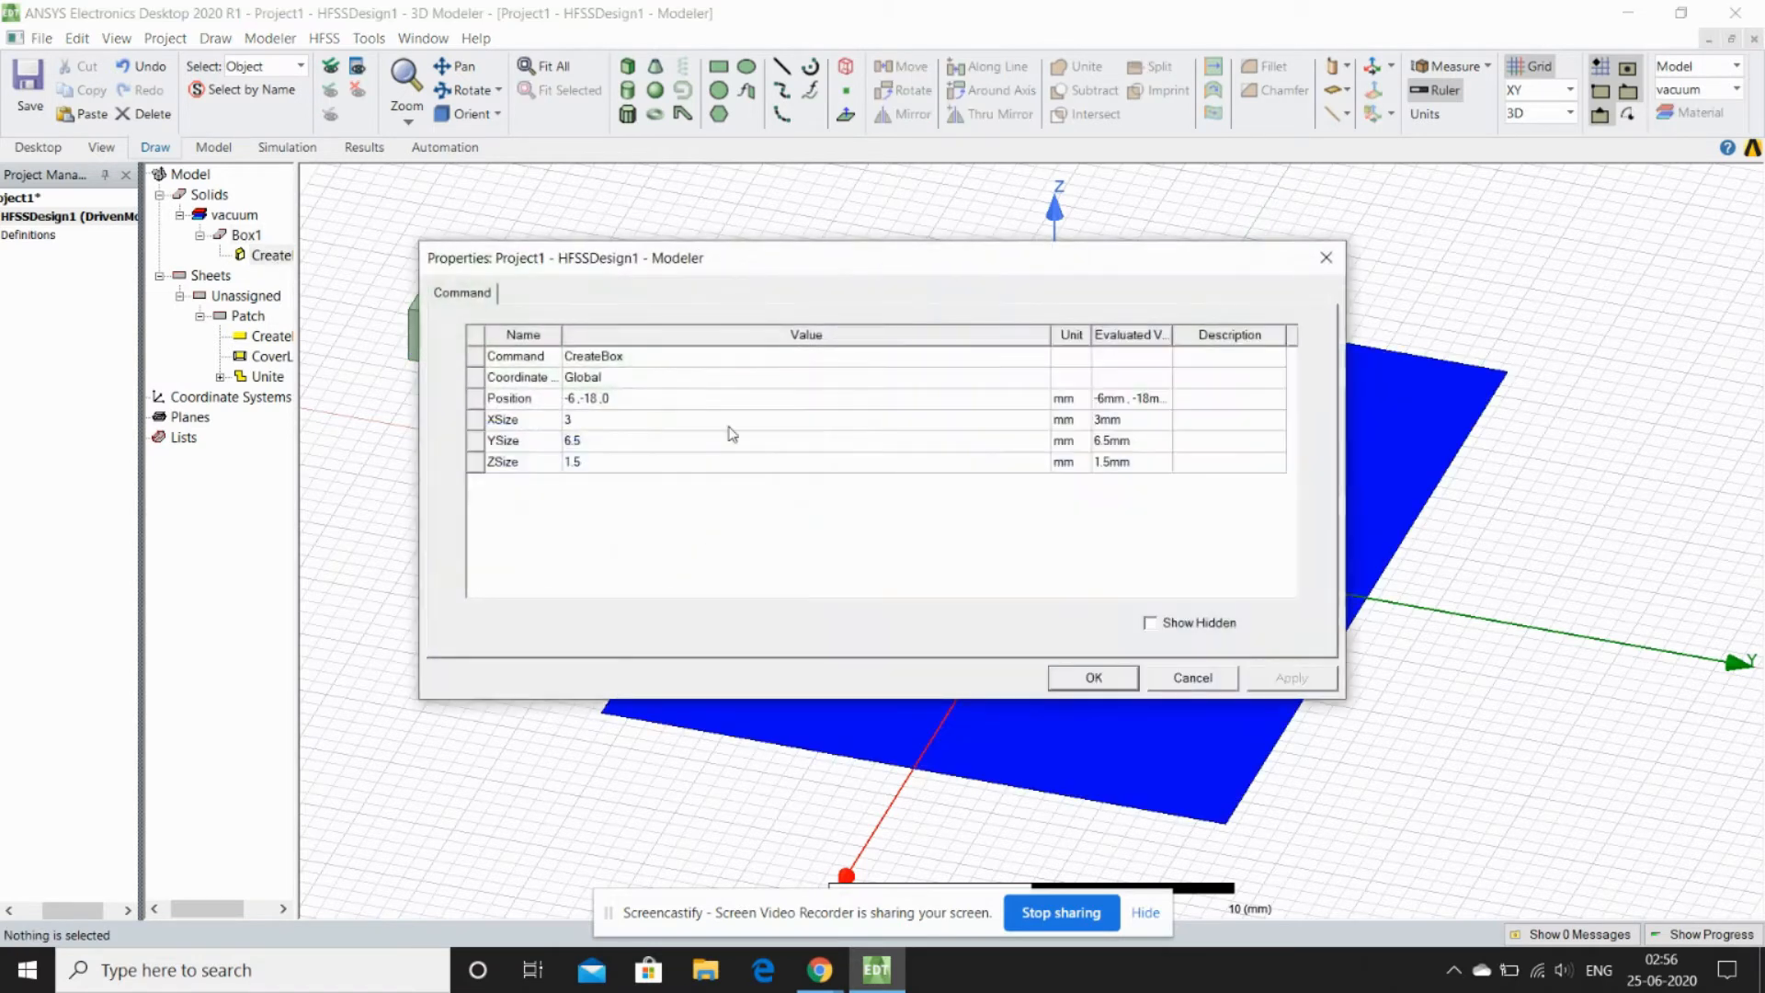
left_click(642, 401)
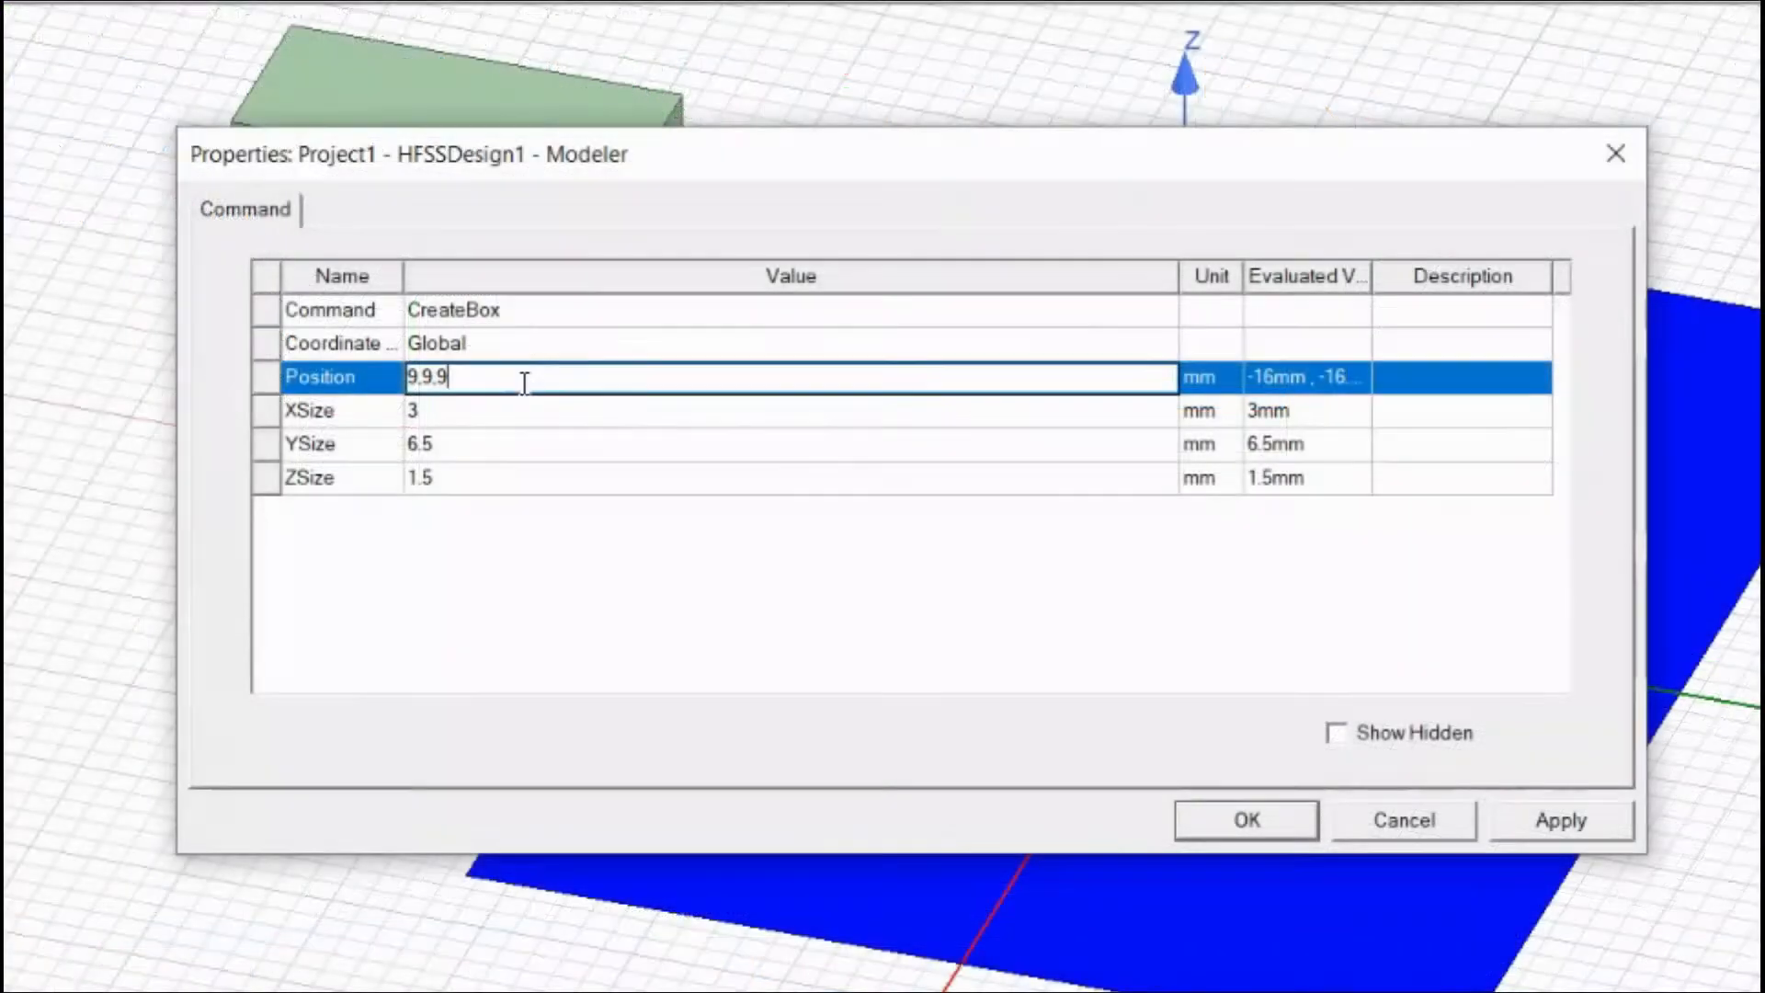
key("BackSpace")
key("BackSpace")
key("BackSpace")
key("BackSpace")
key("BackSpace")
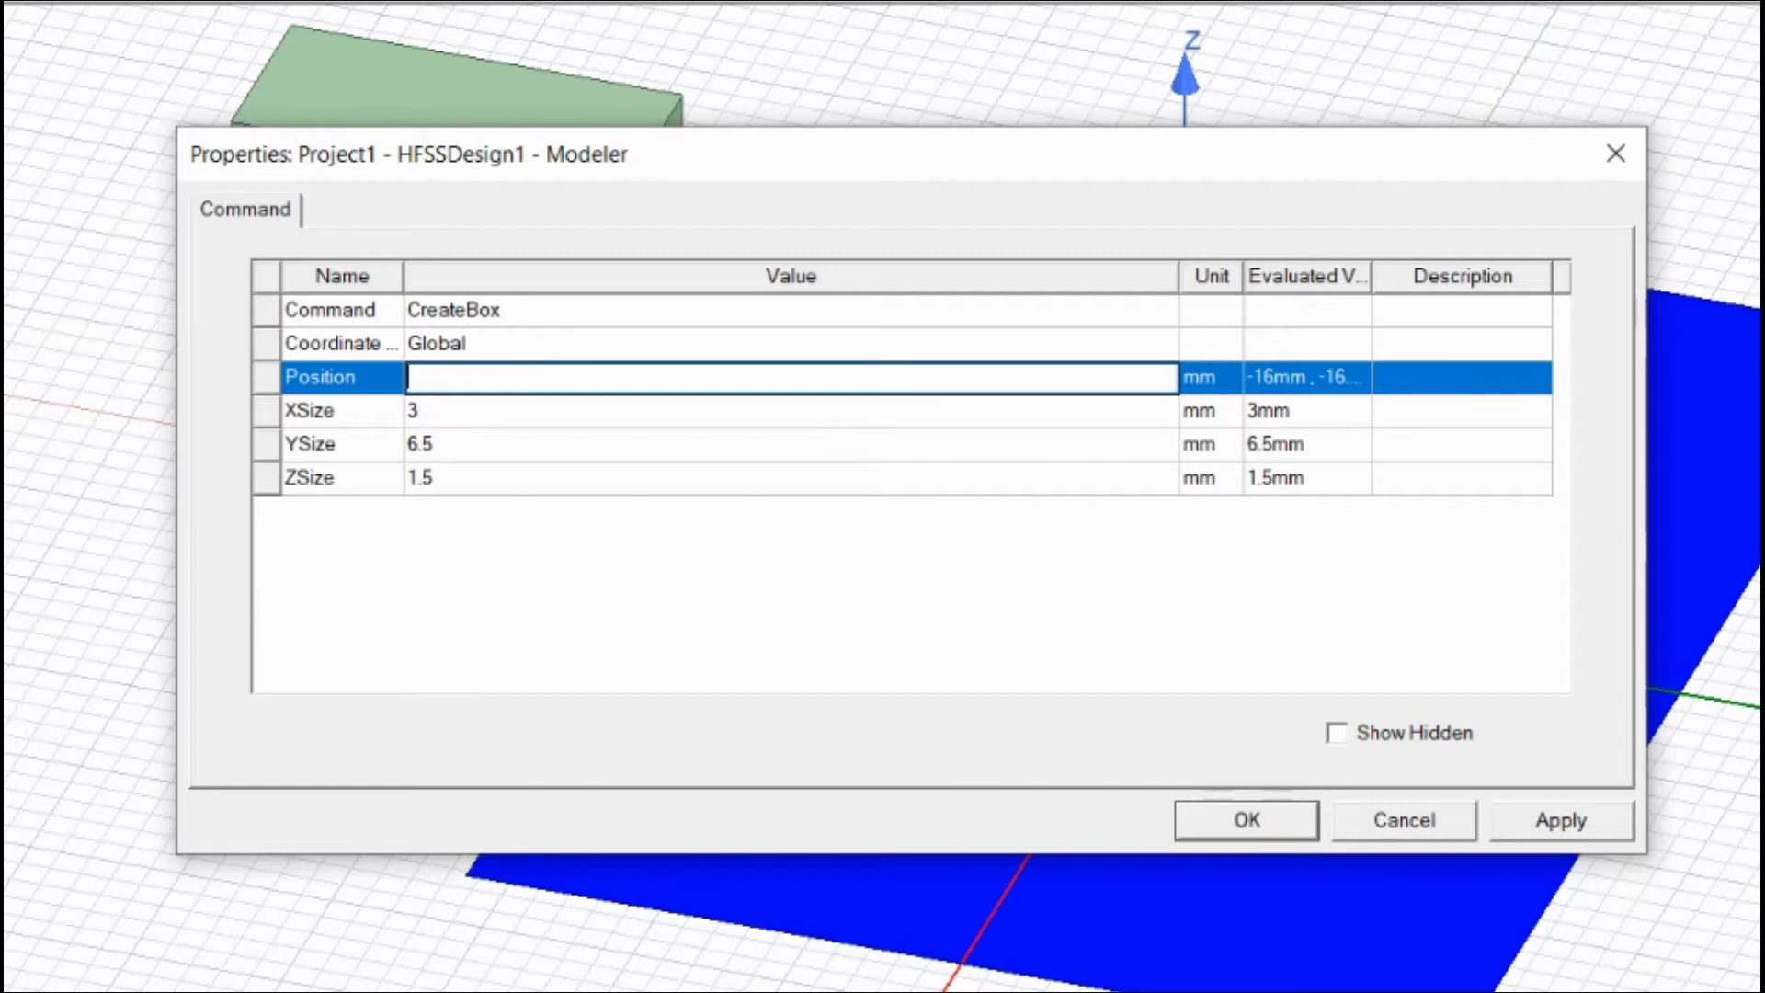
type("-16,-16")
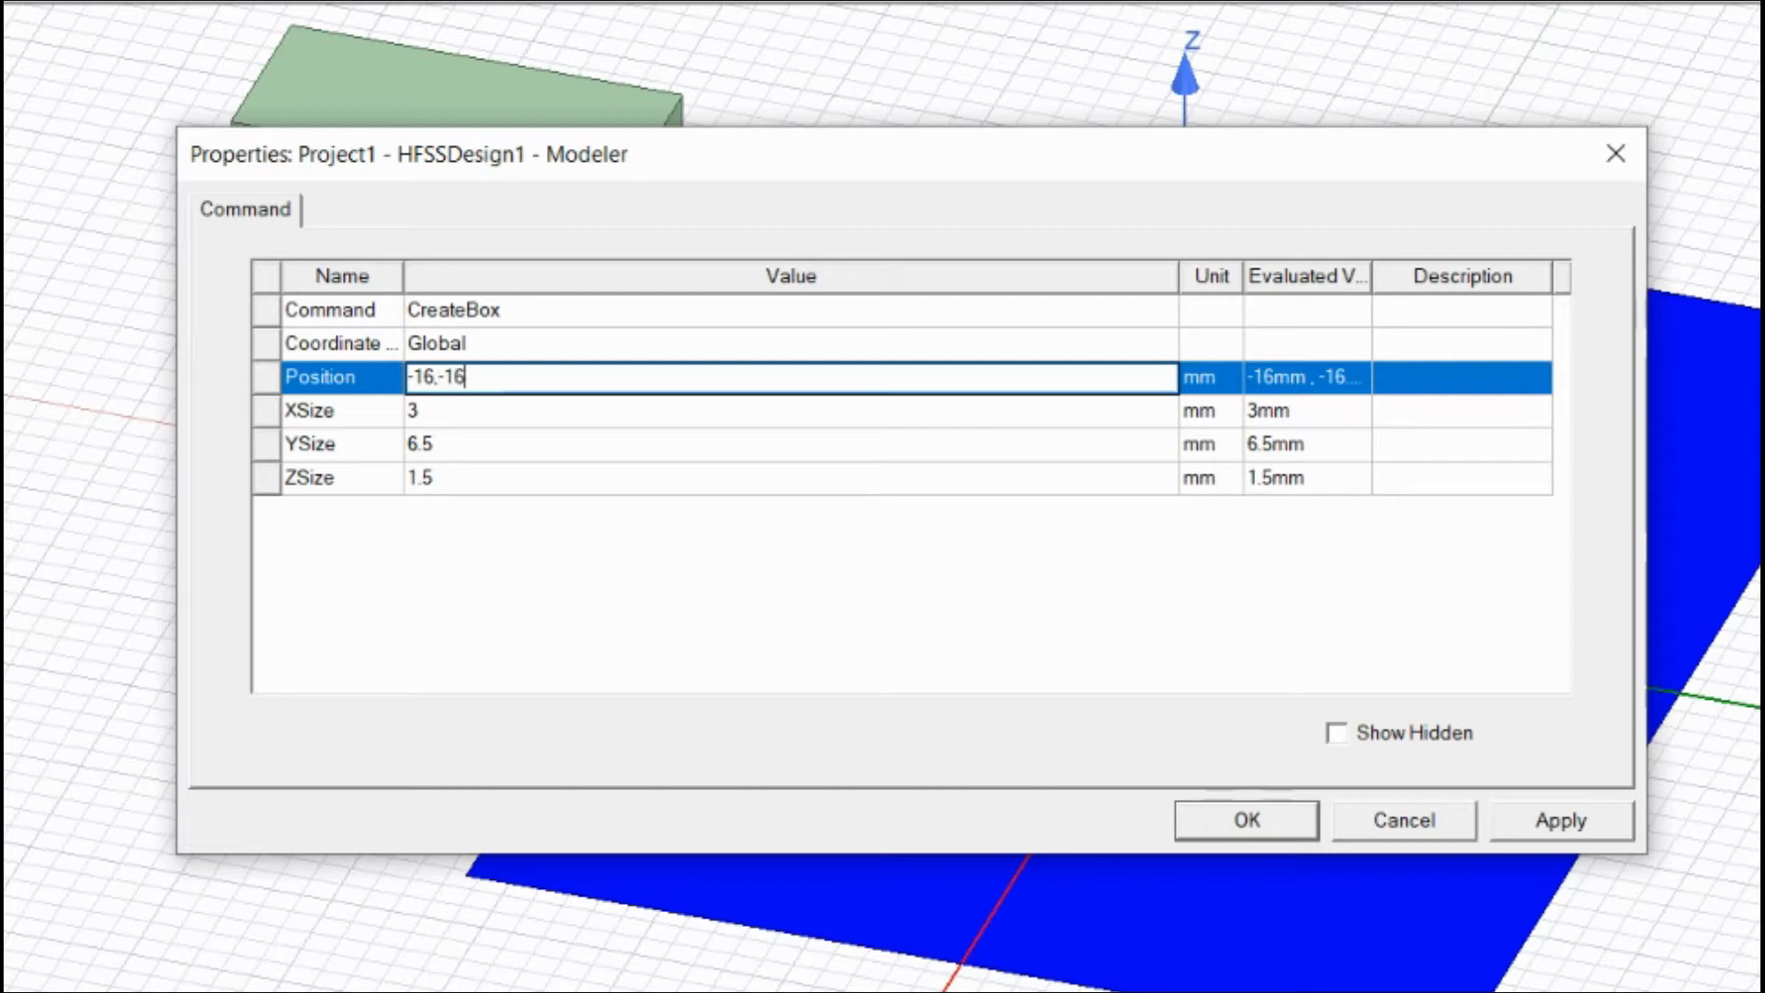
type(",2146")
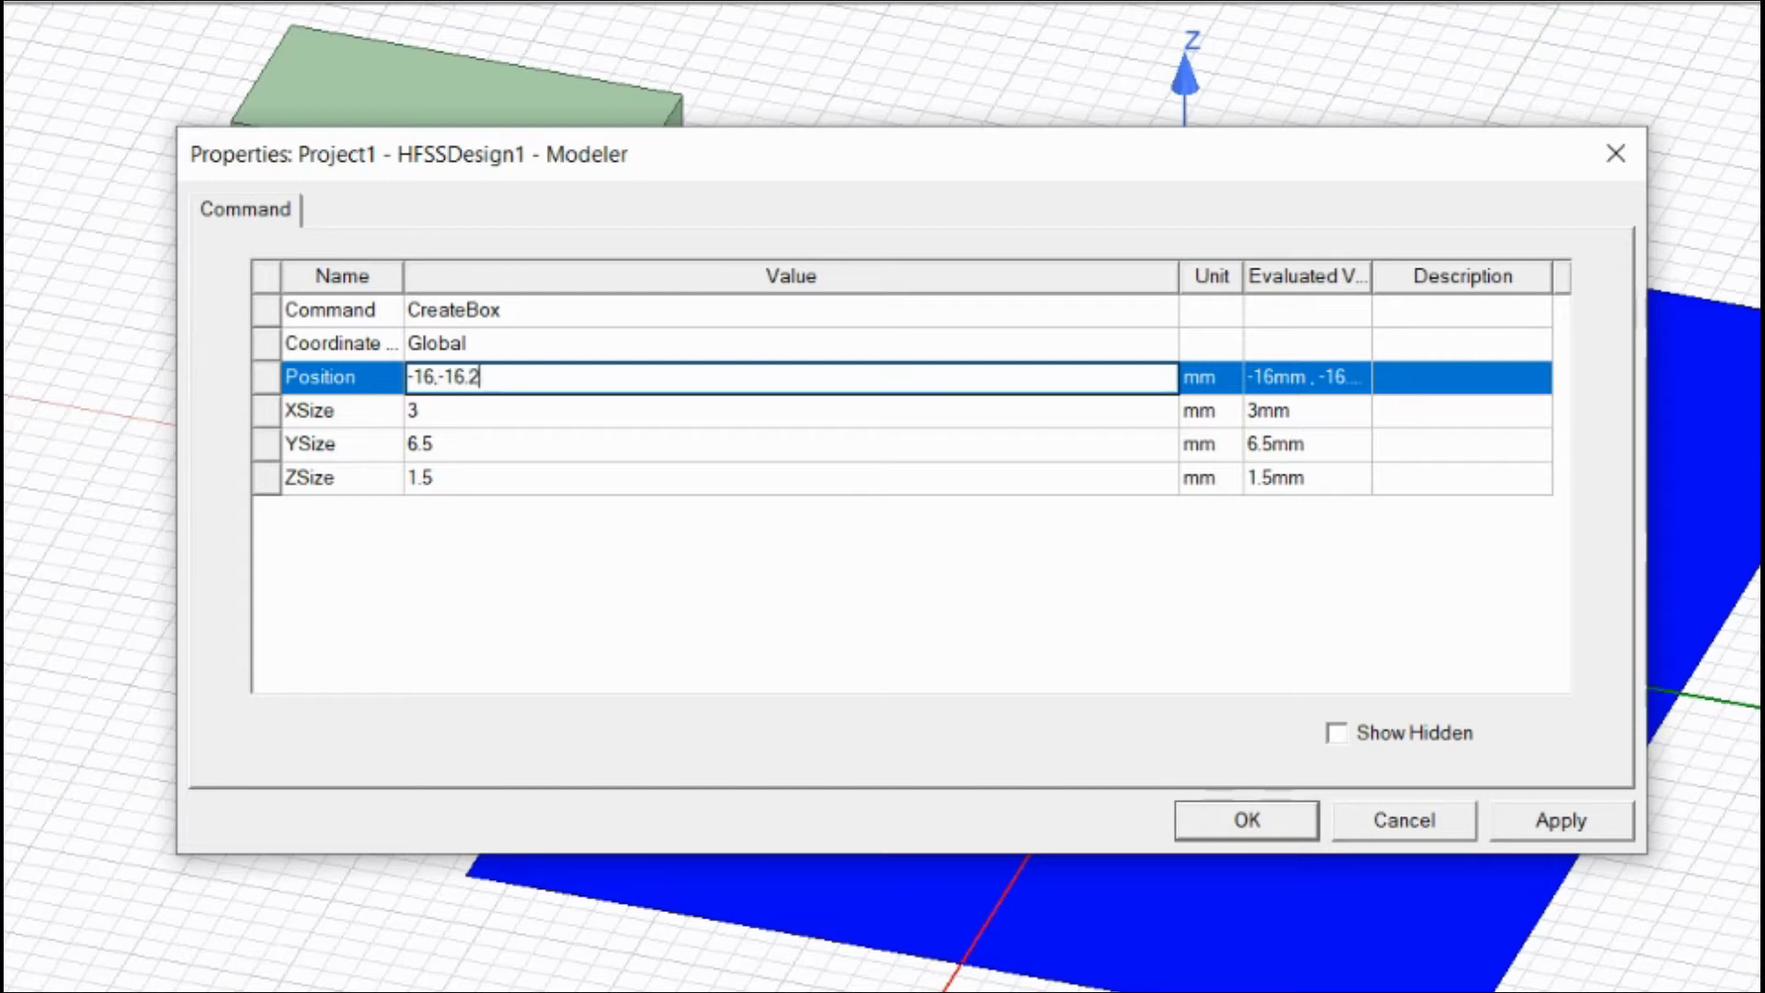
type(",")
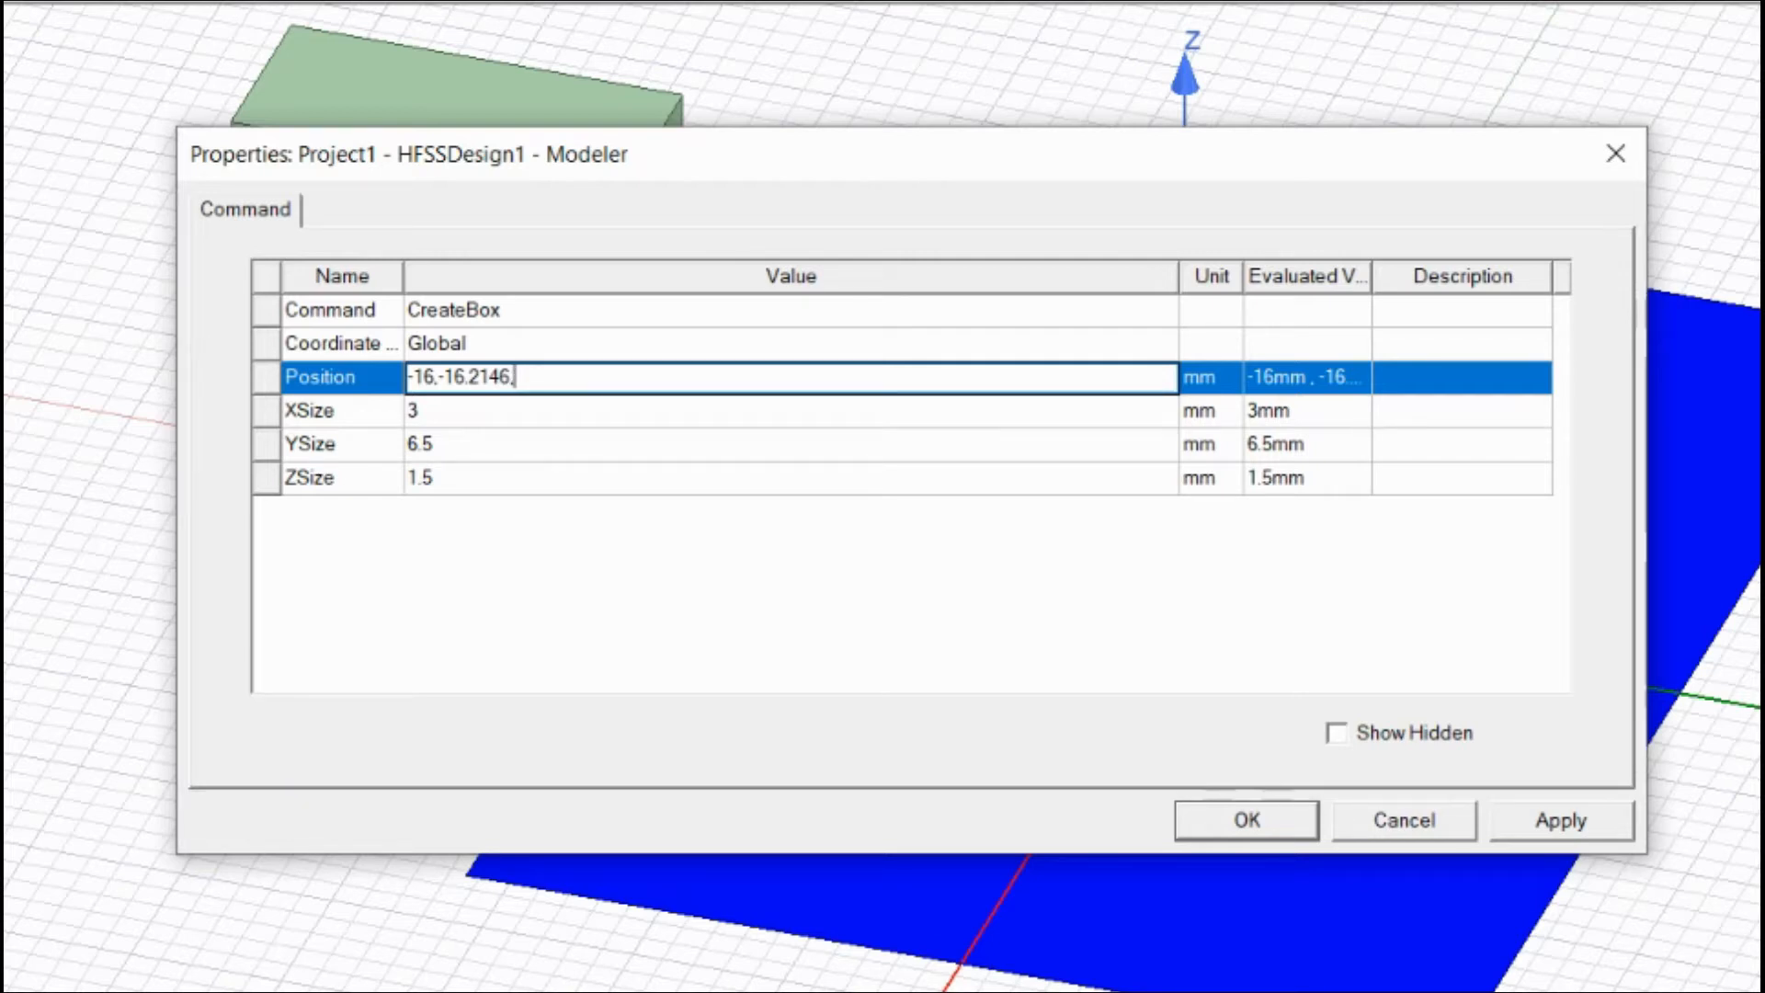
type("-1.6")
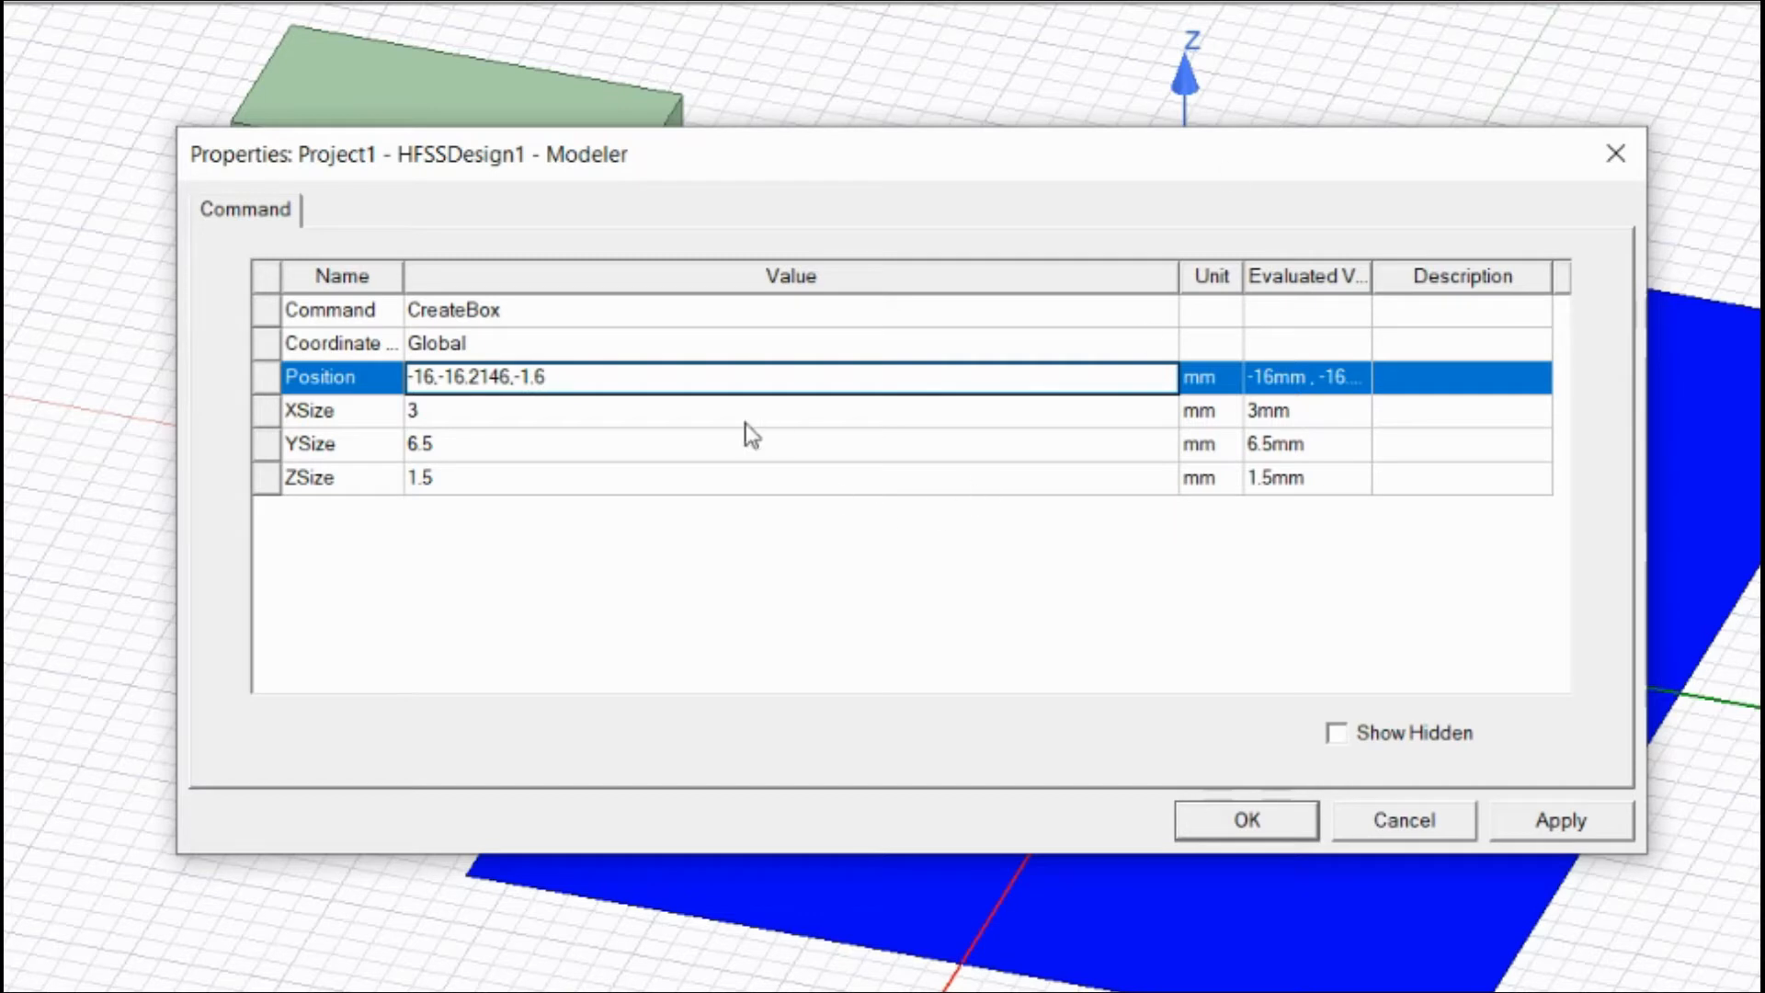
Set the box's XSize to 34 mm, YSize to 32.4292 mm and ZSize to 1.6 mm
left_click(704, 415)
key("BackSpace")
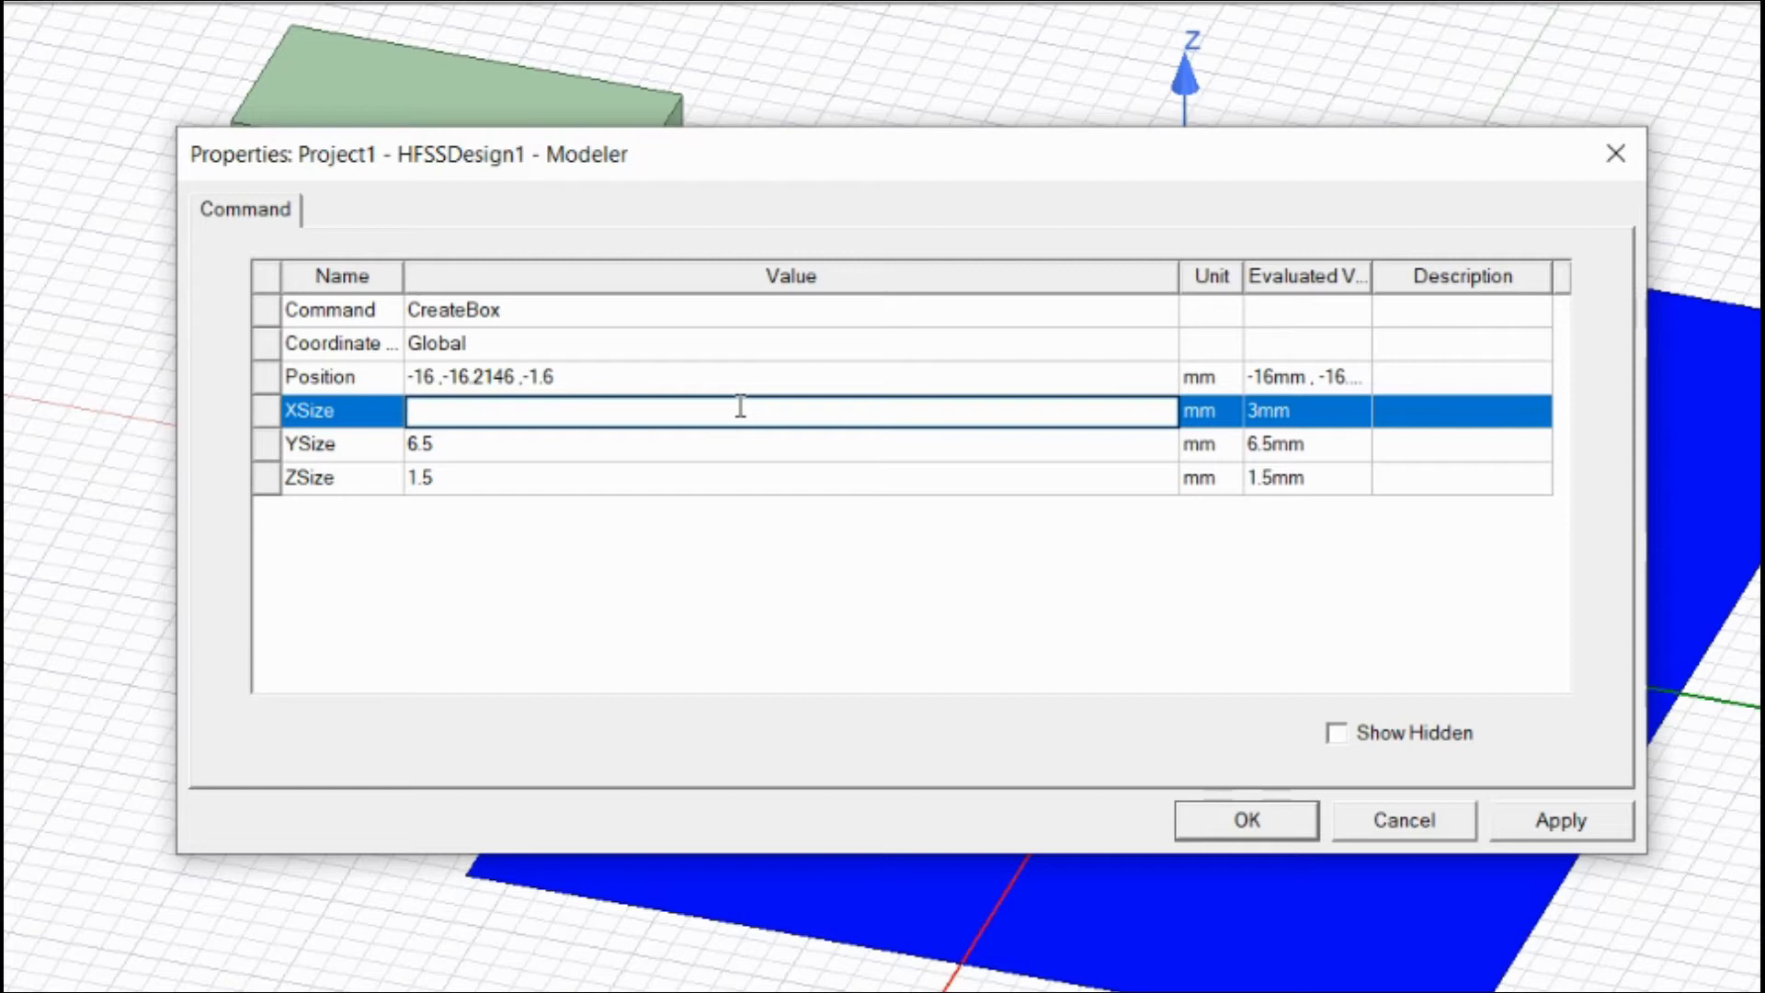
type("34")
left_click(763, 443)
type("32.429")
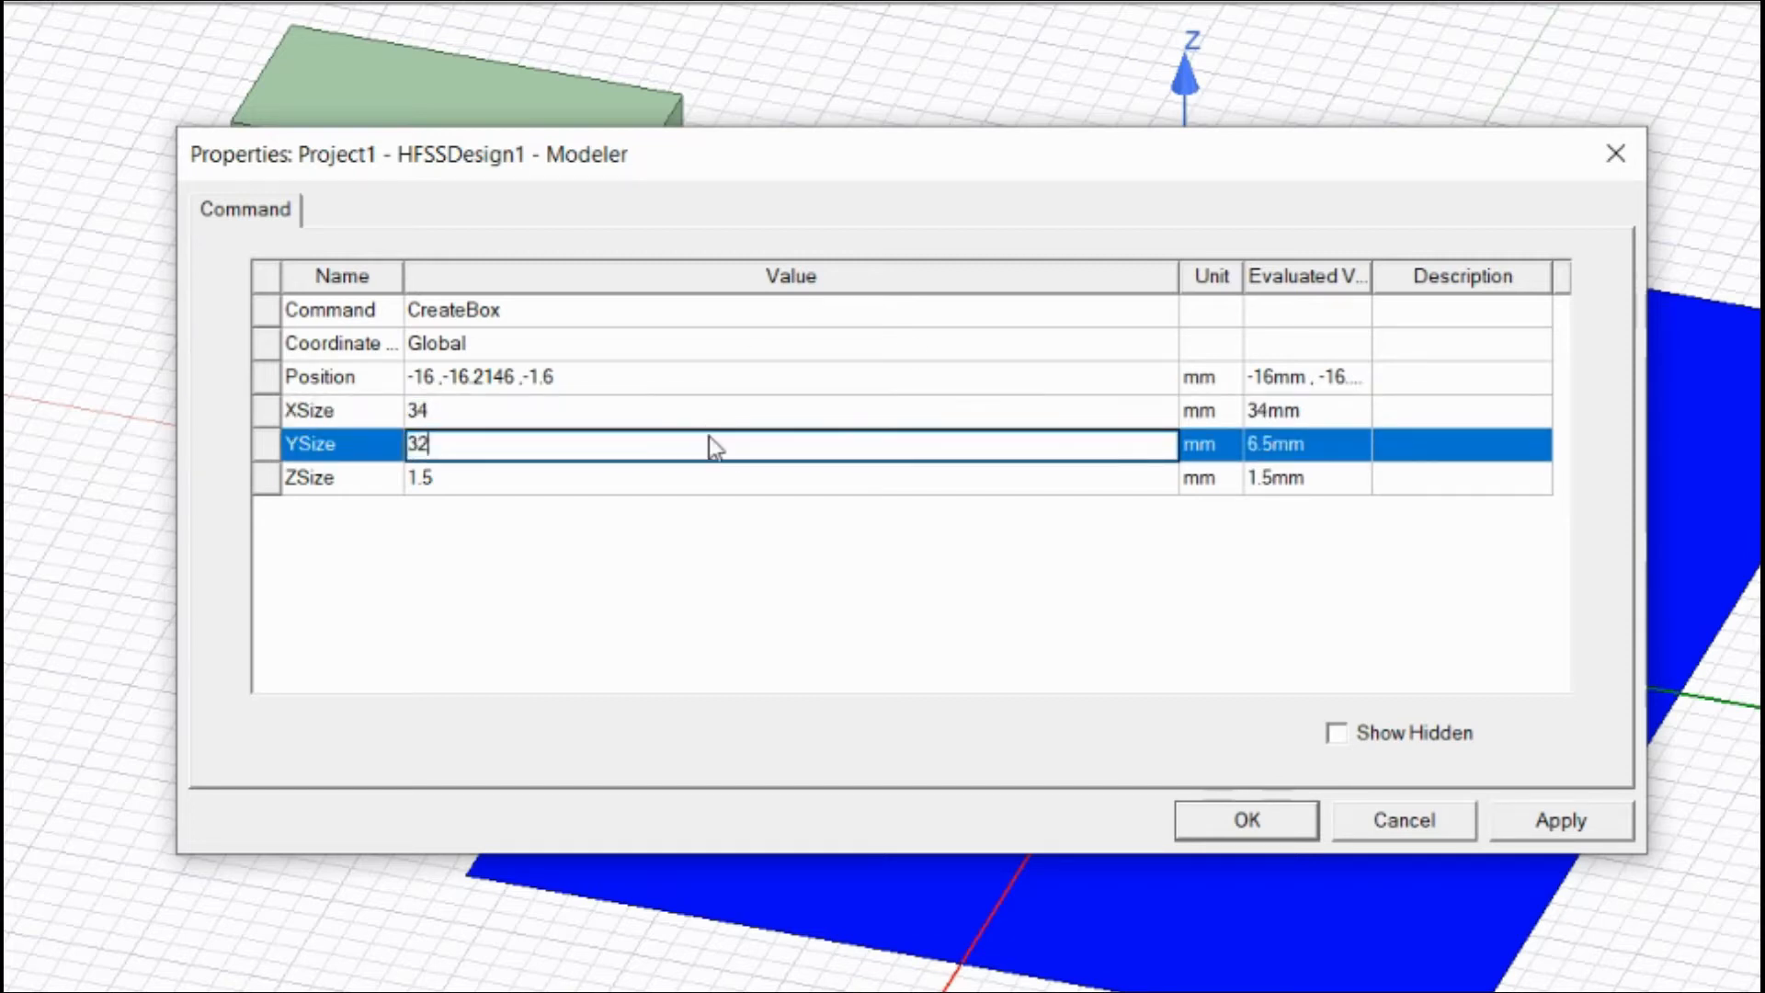
type("2")
left_click(643, 478)
type("1.6")
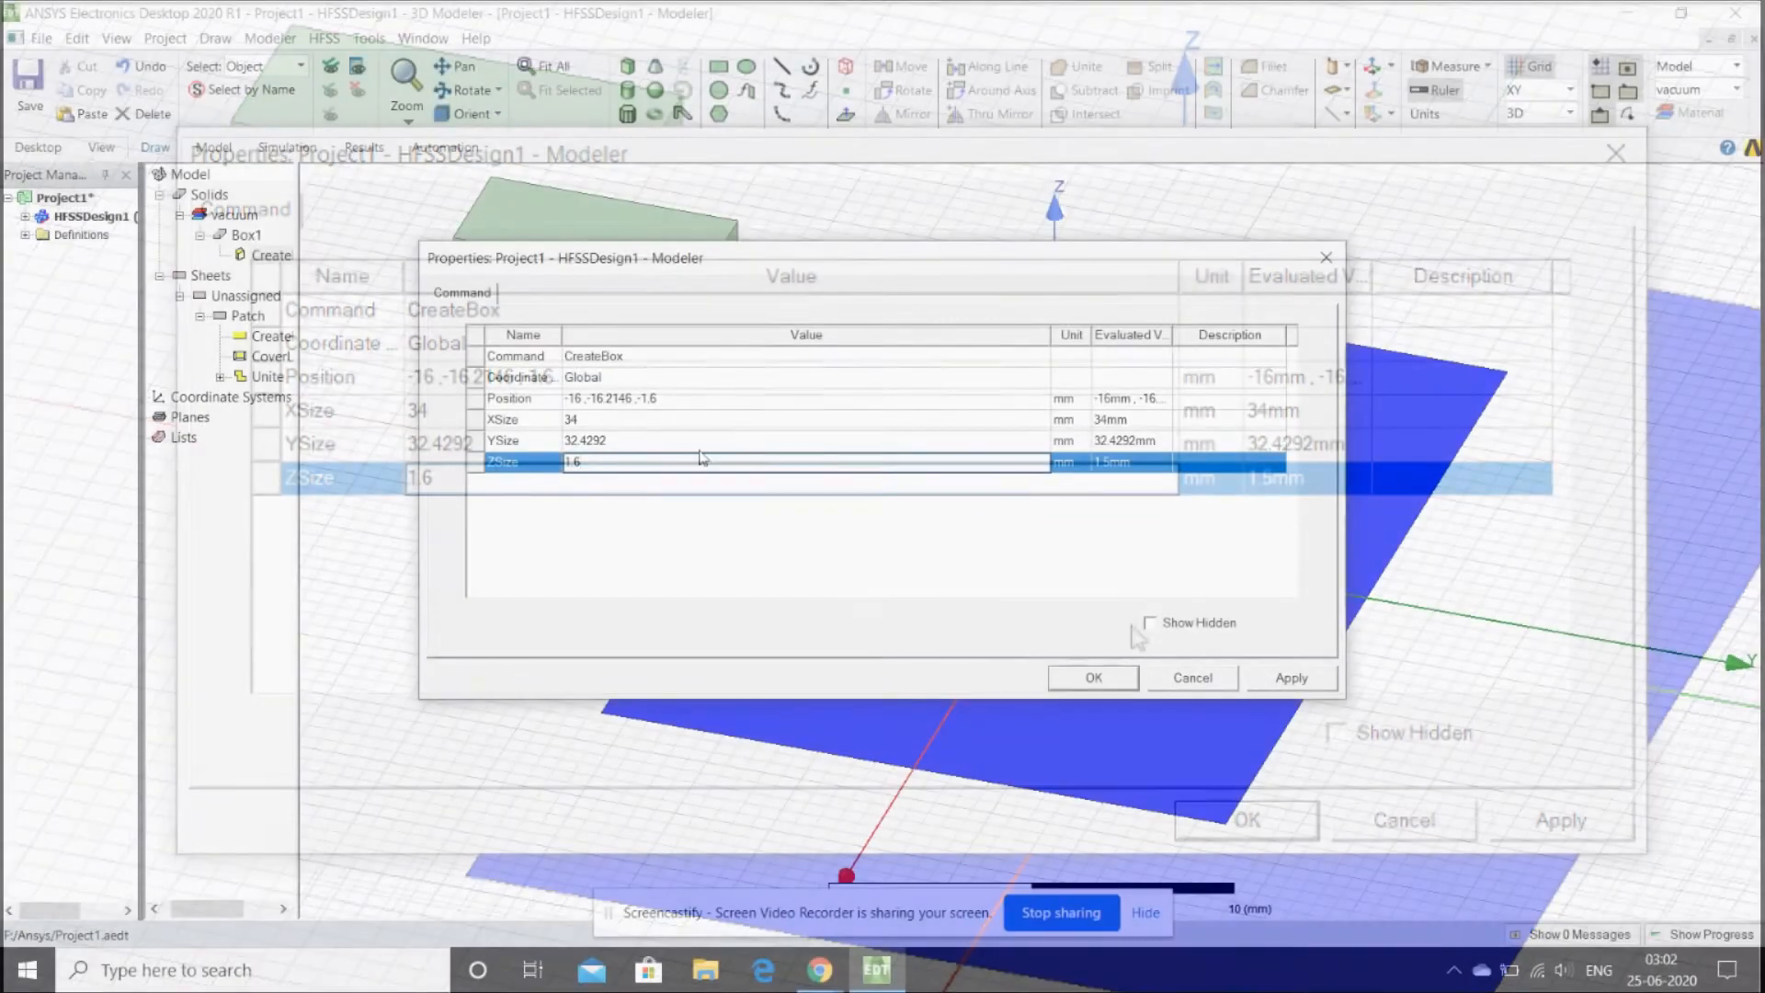
left_click(1247, 819)
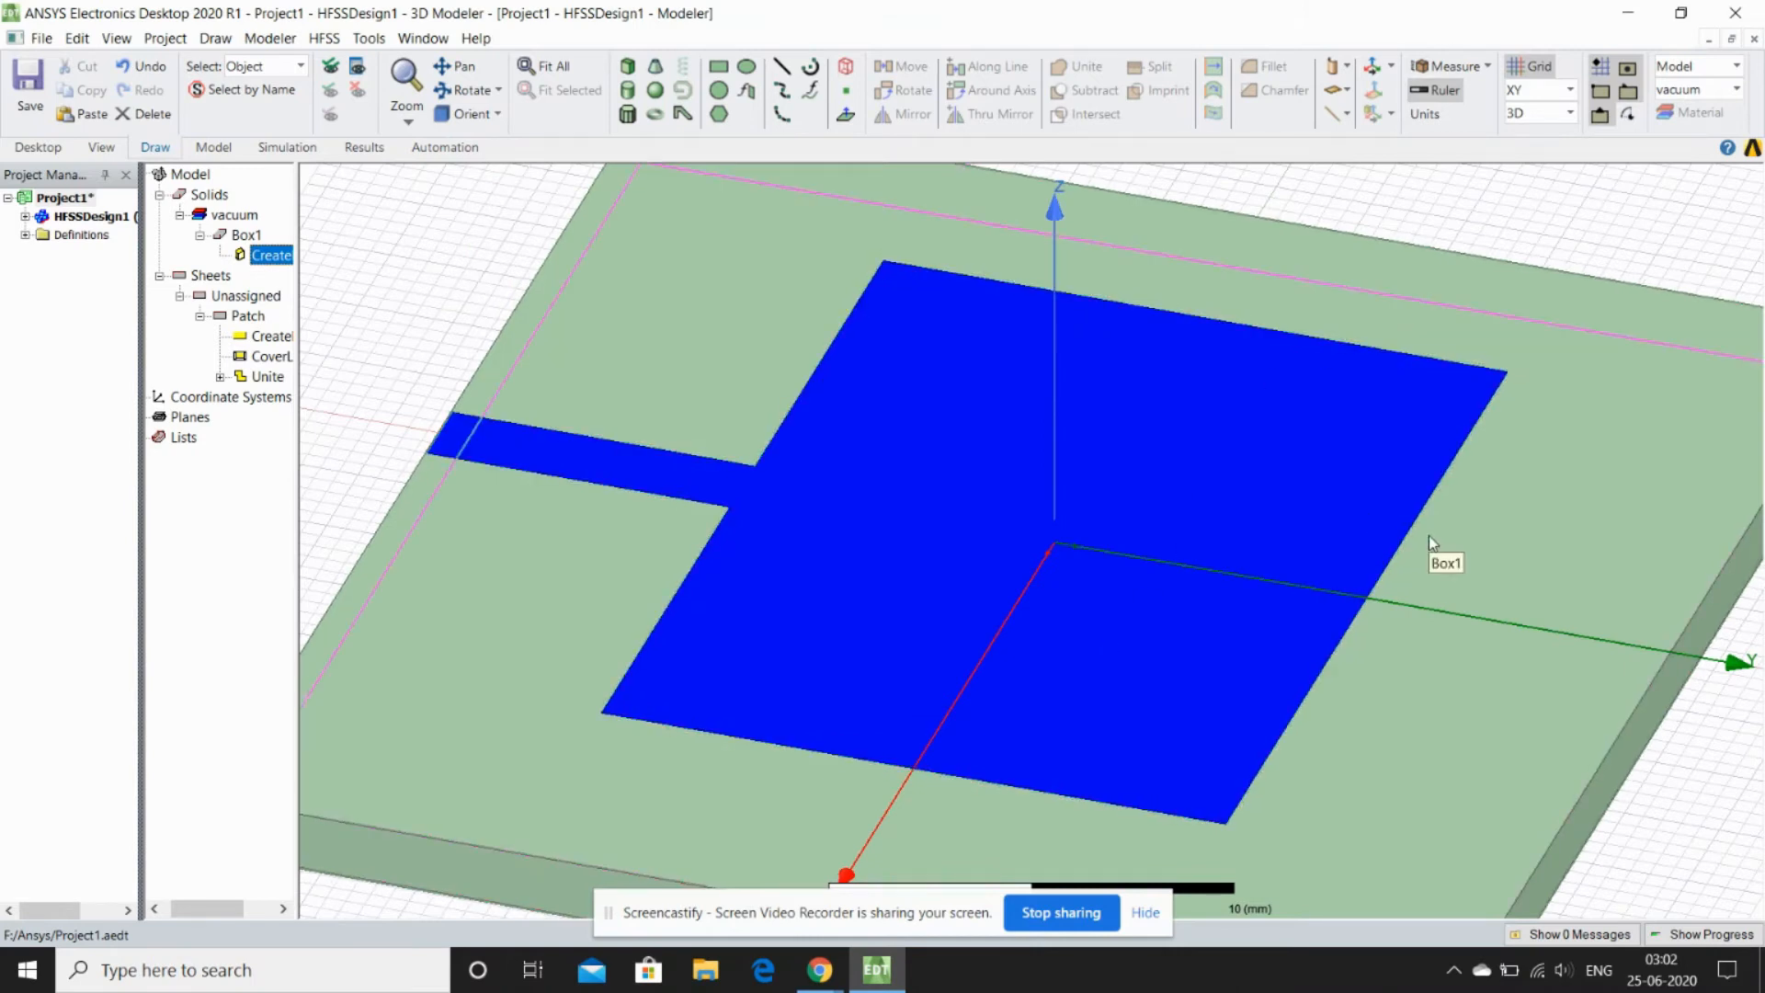
Switch to the emtalk patch antenna calculator in Chrome, check the substrate's dielectric constant and height, and return to HFSS
mouse_move(817, 973)
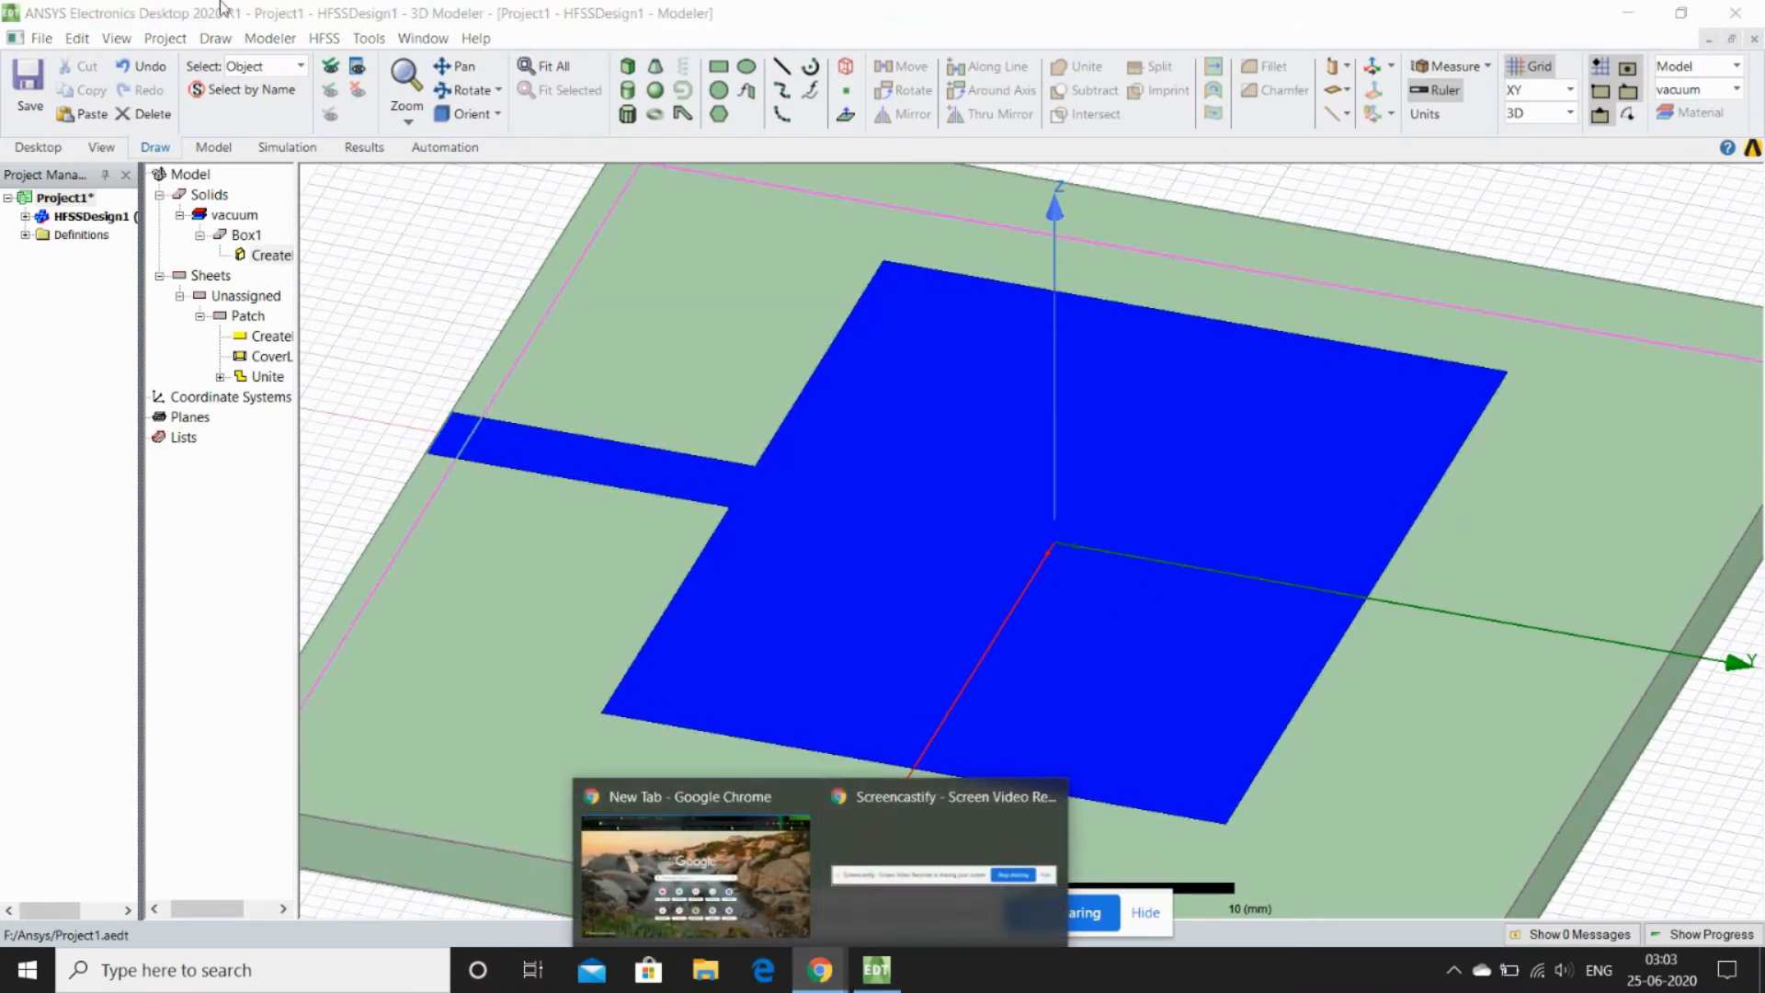
left_click(680, 837)
left_click(107, 24)
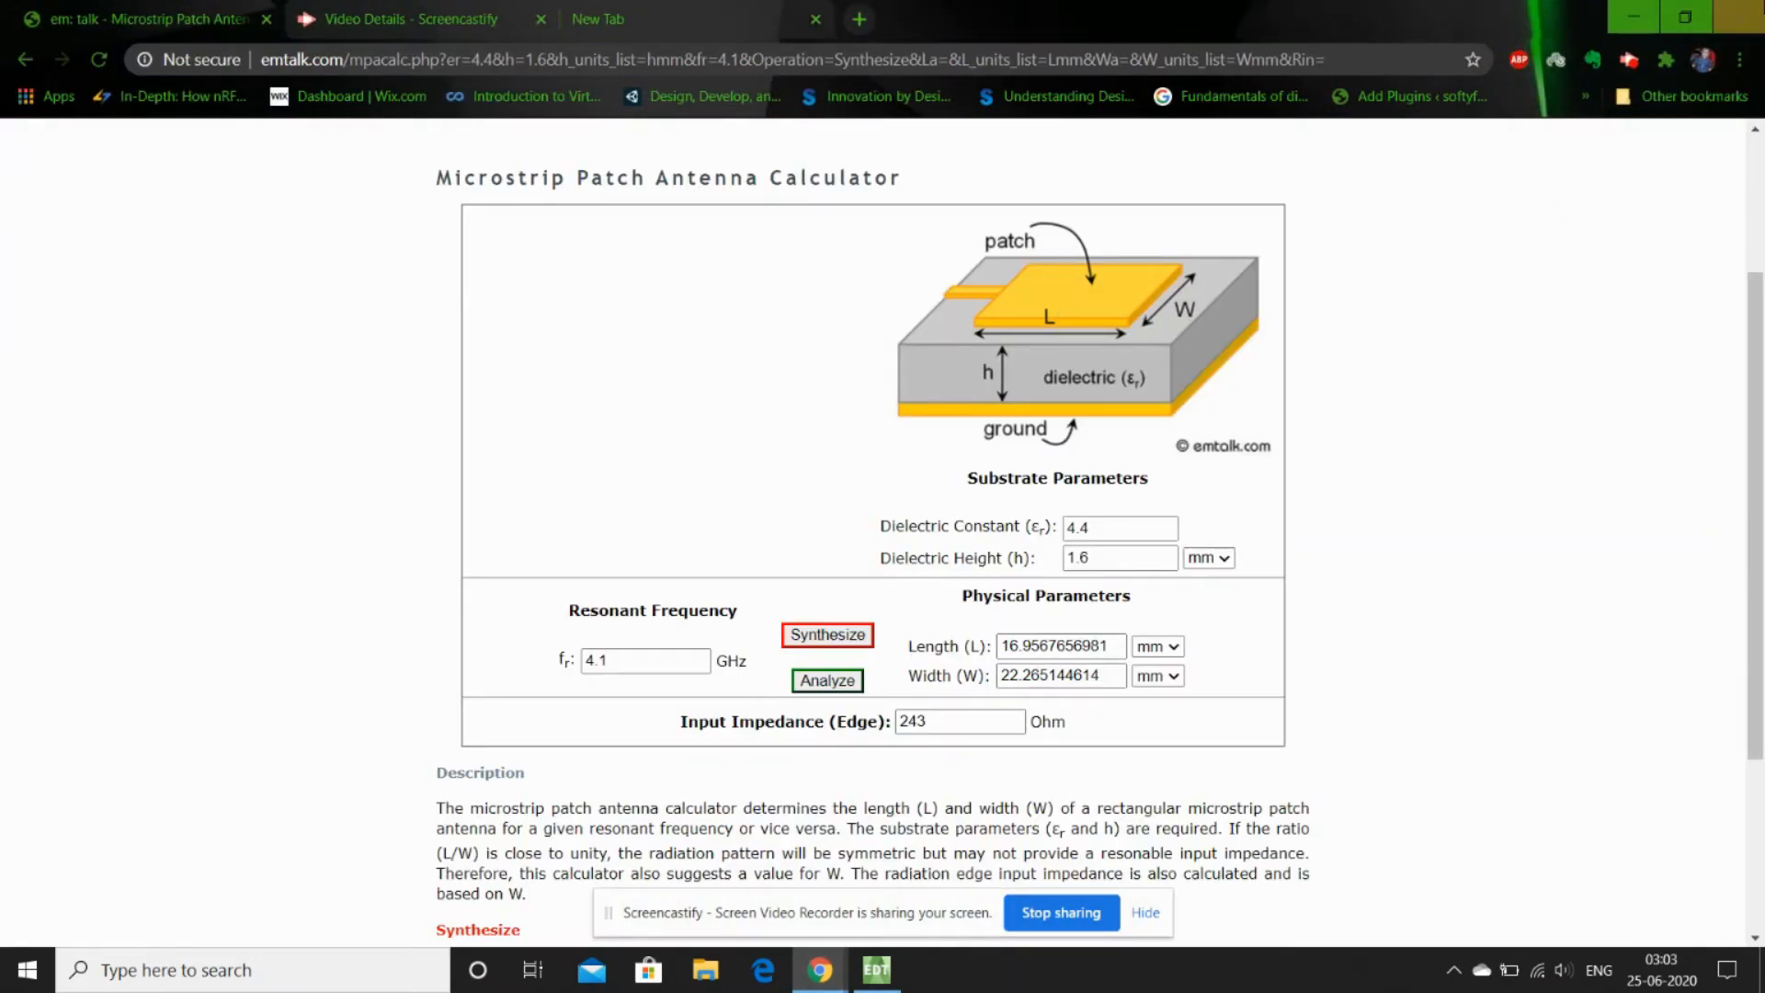
left_click(1630, 19)
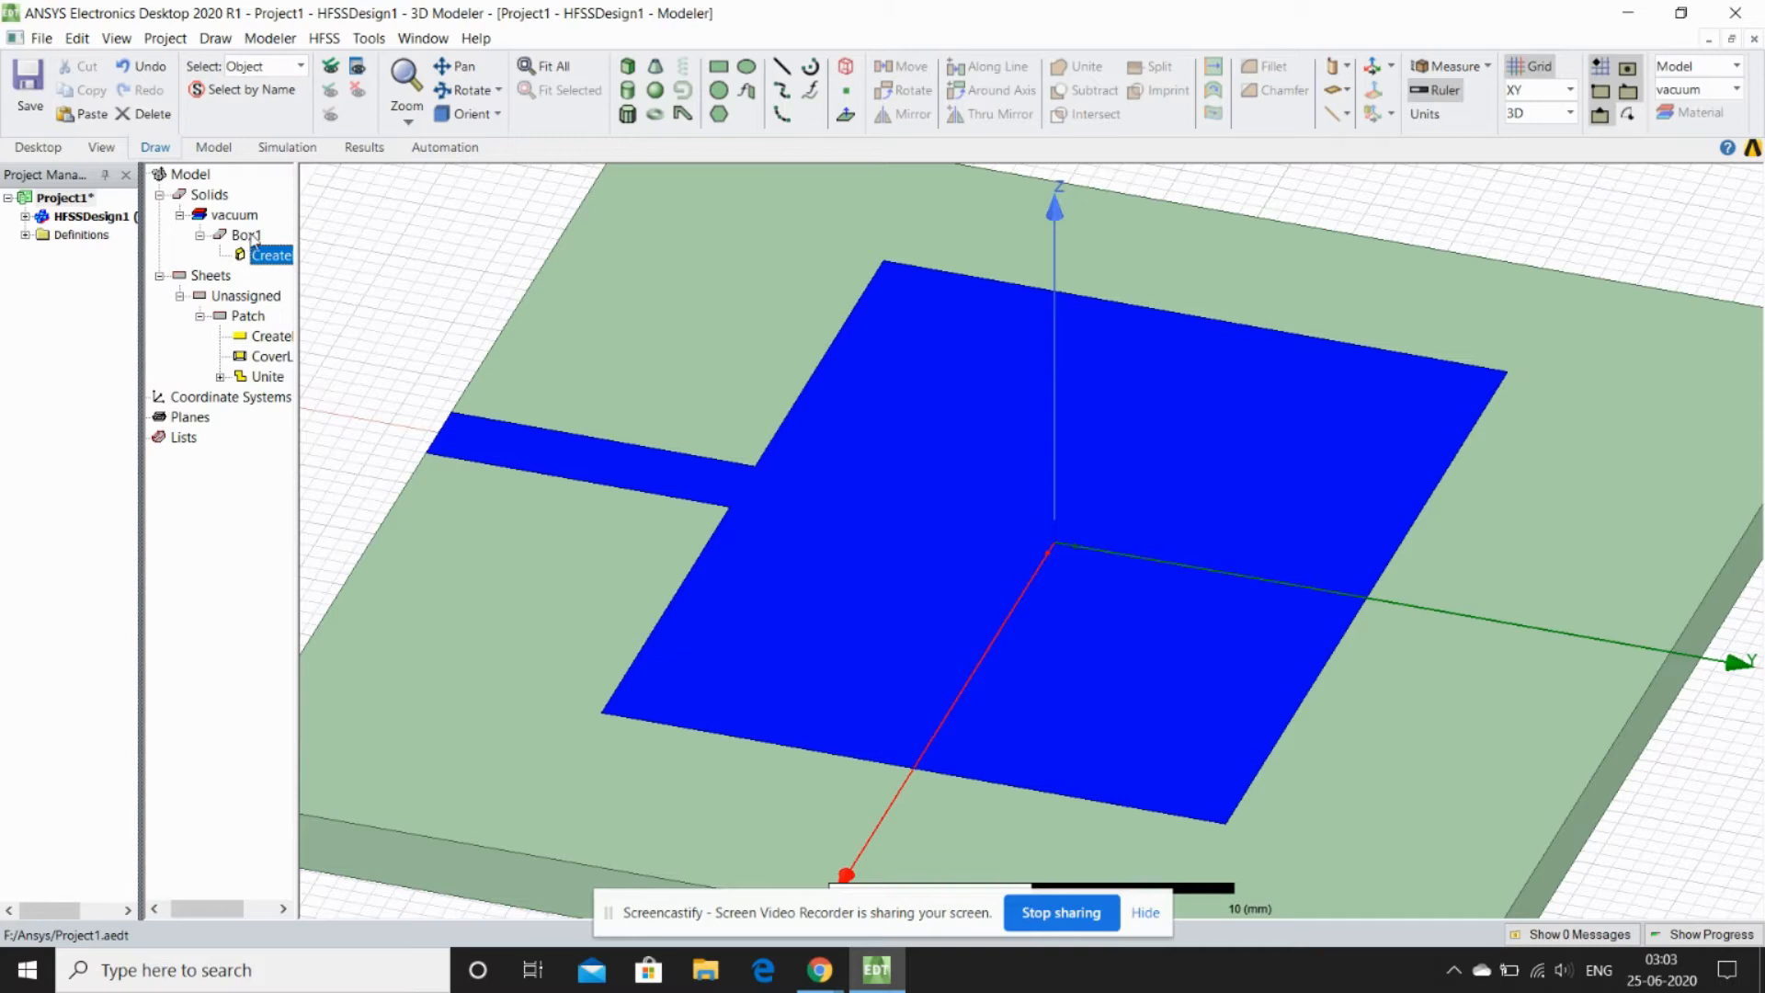
Rename the box under the patch as Substrate
double_click(247, 237)
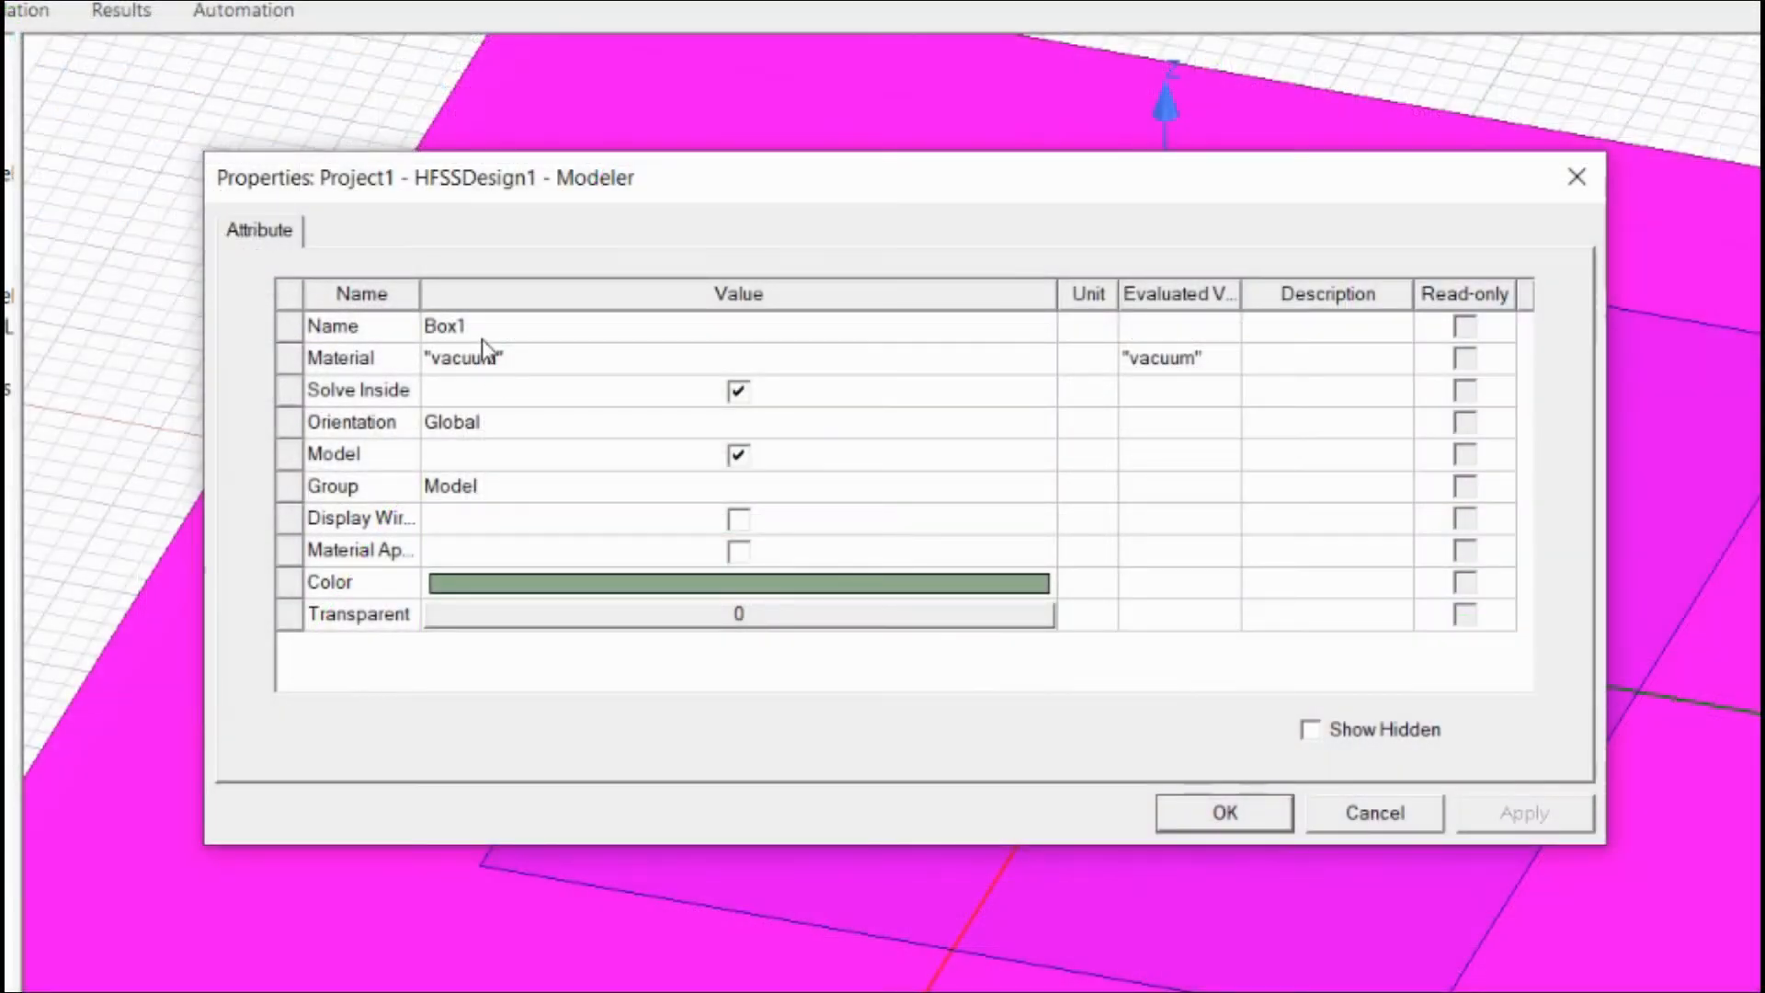
left_click(480, 326)
key("BackSpace")
type("S")
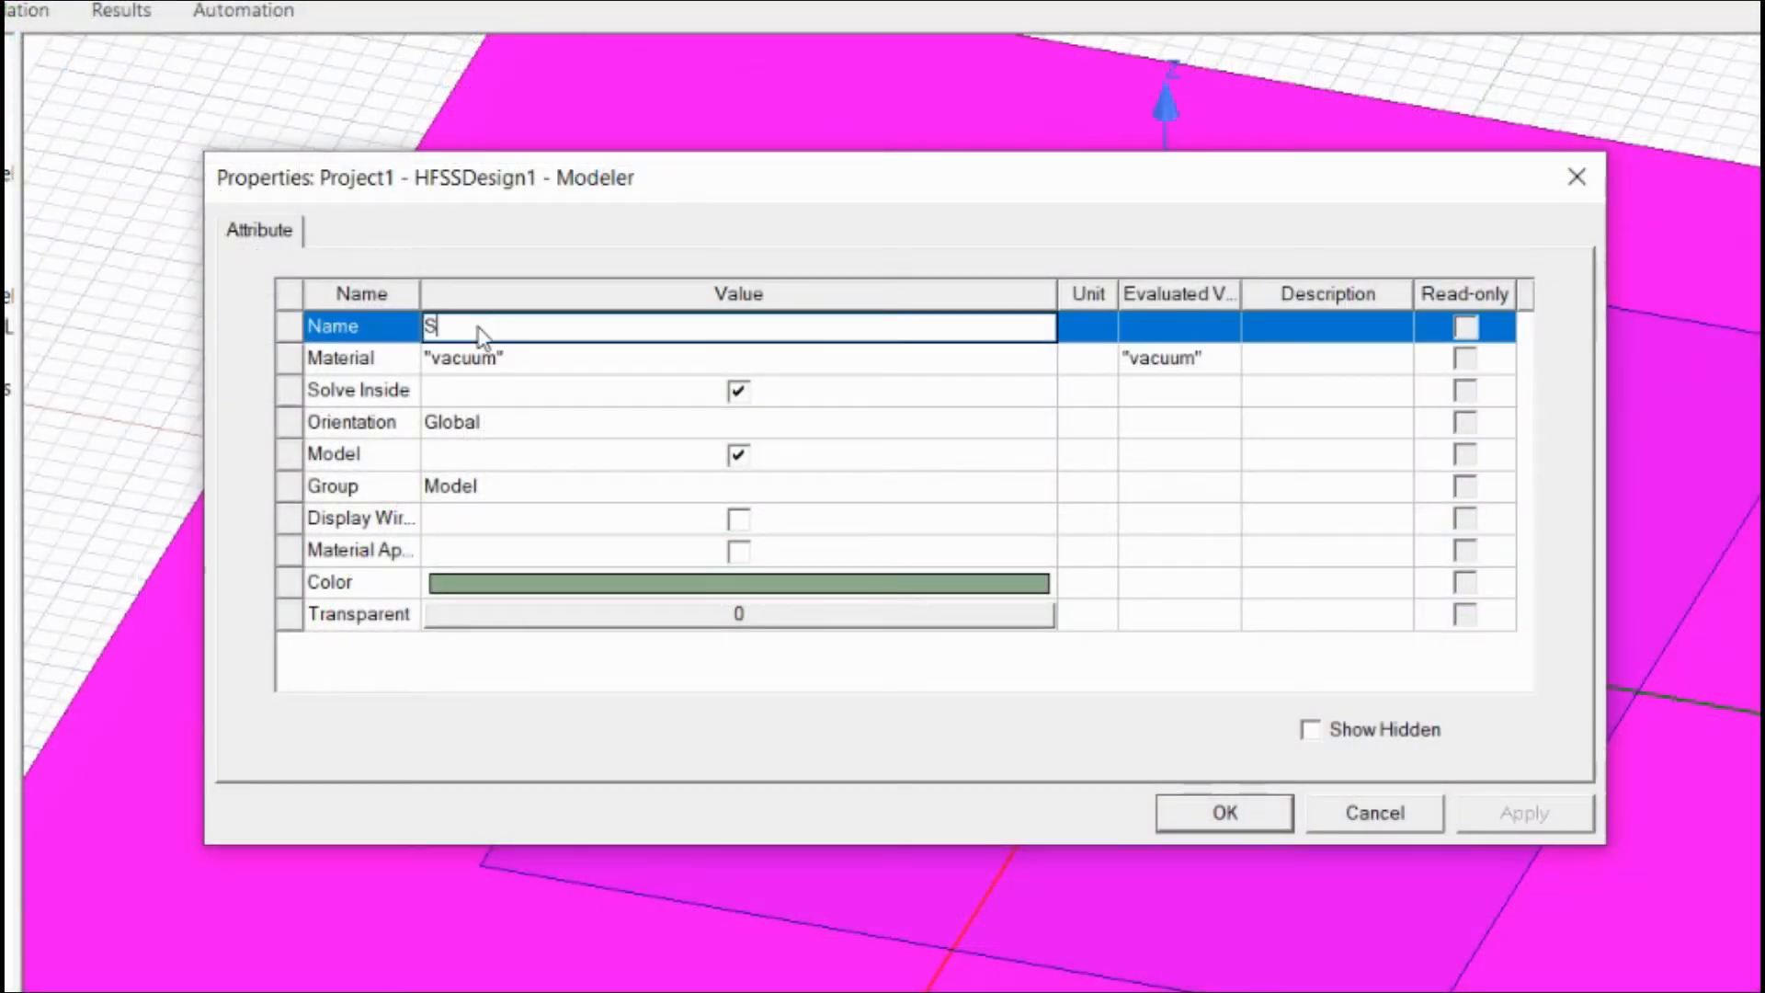
type("ubstrate")
Assign the FR4_epoxy material to the substrate box, searching the material library for "fr"
left_click(515, 363)
left_click(513, 390)
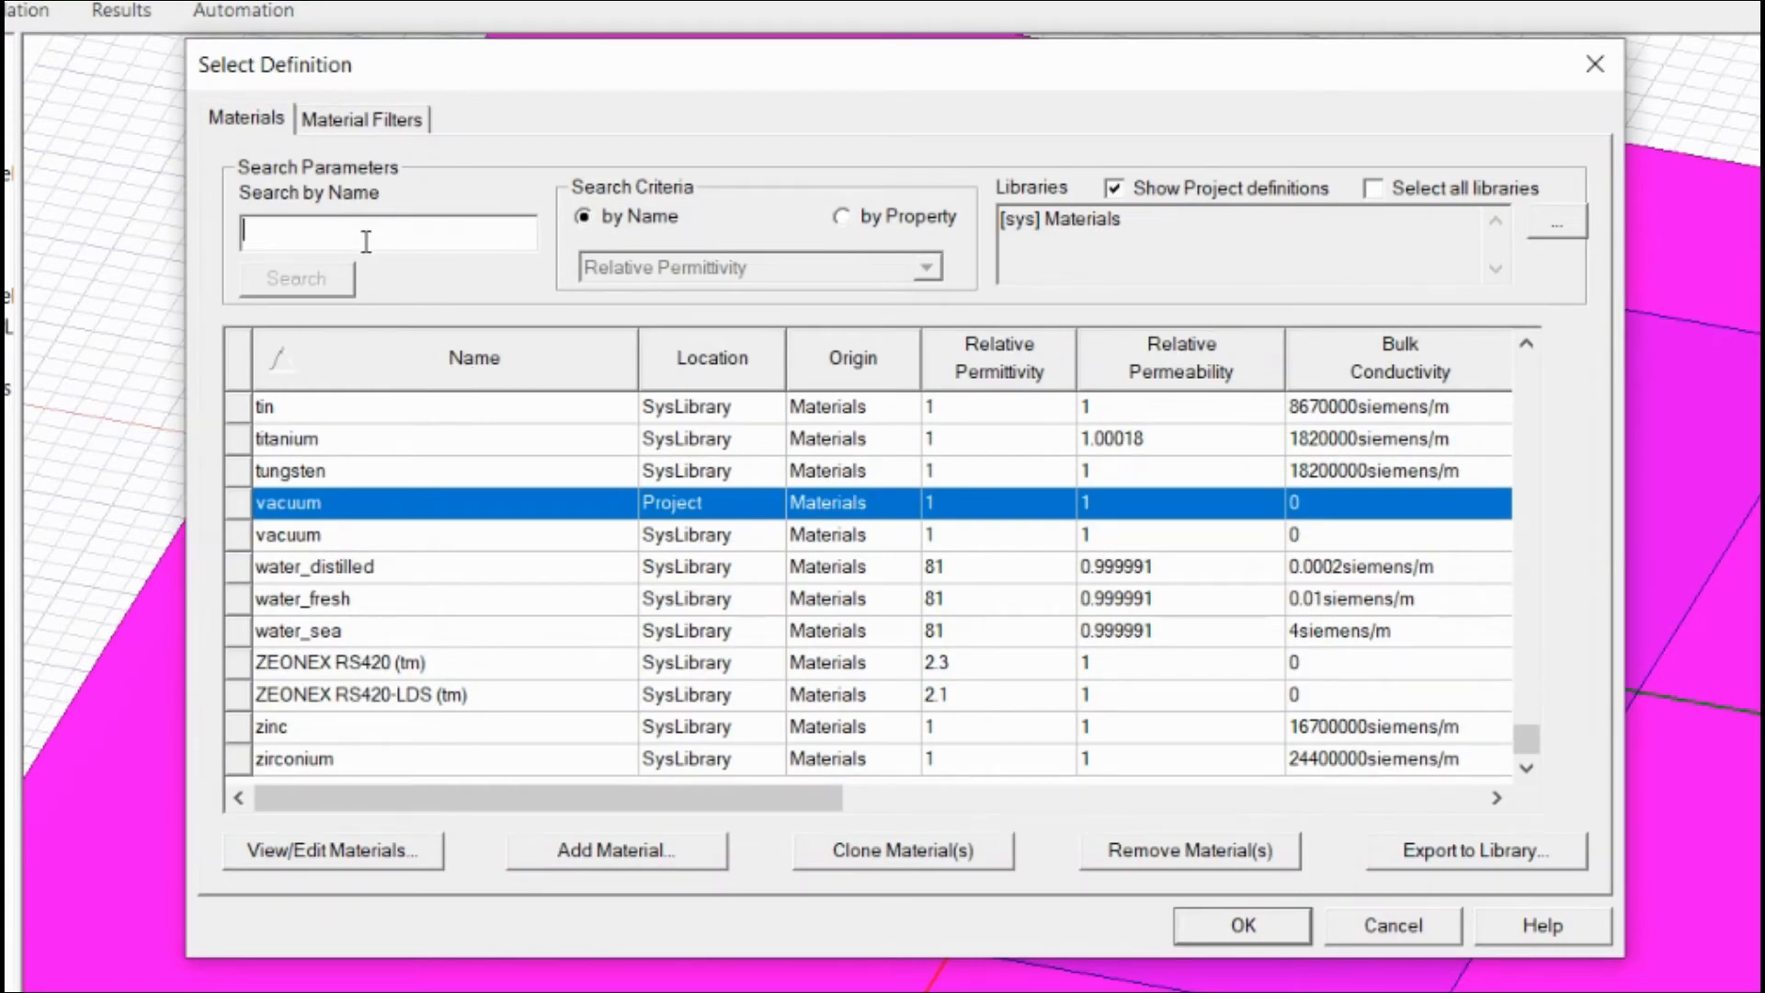
left_click(365, 240)
type("fr")
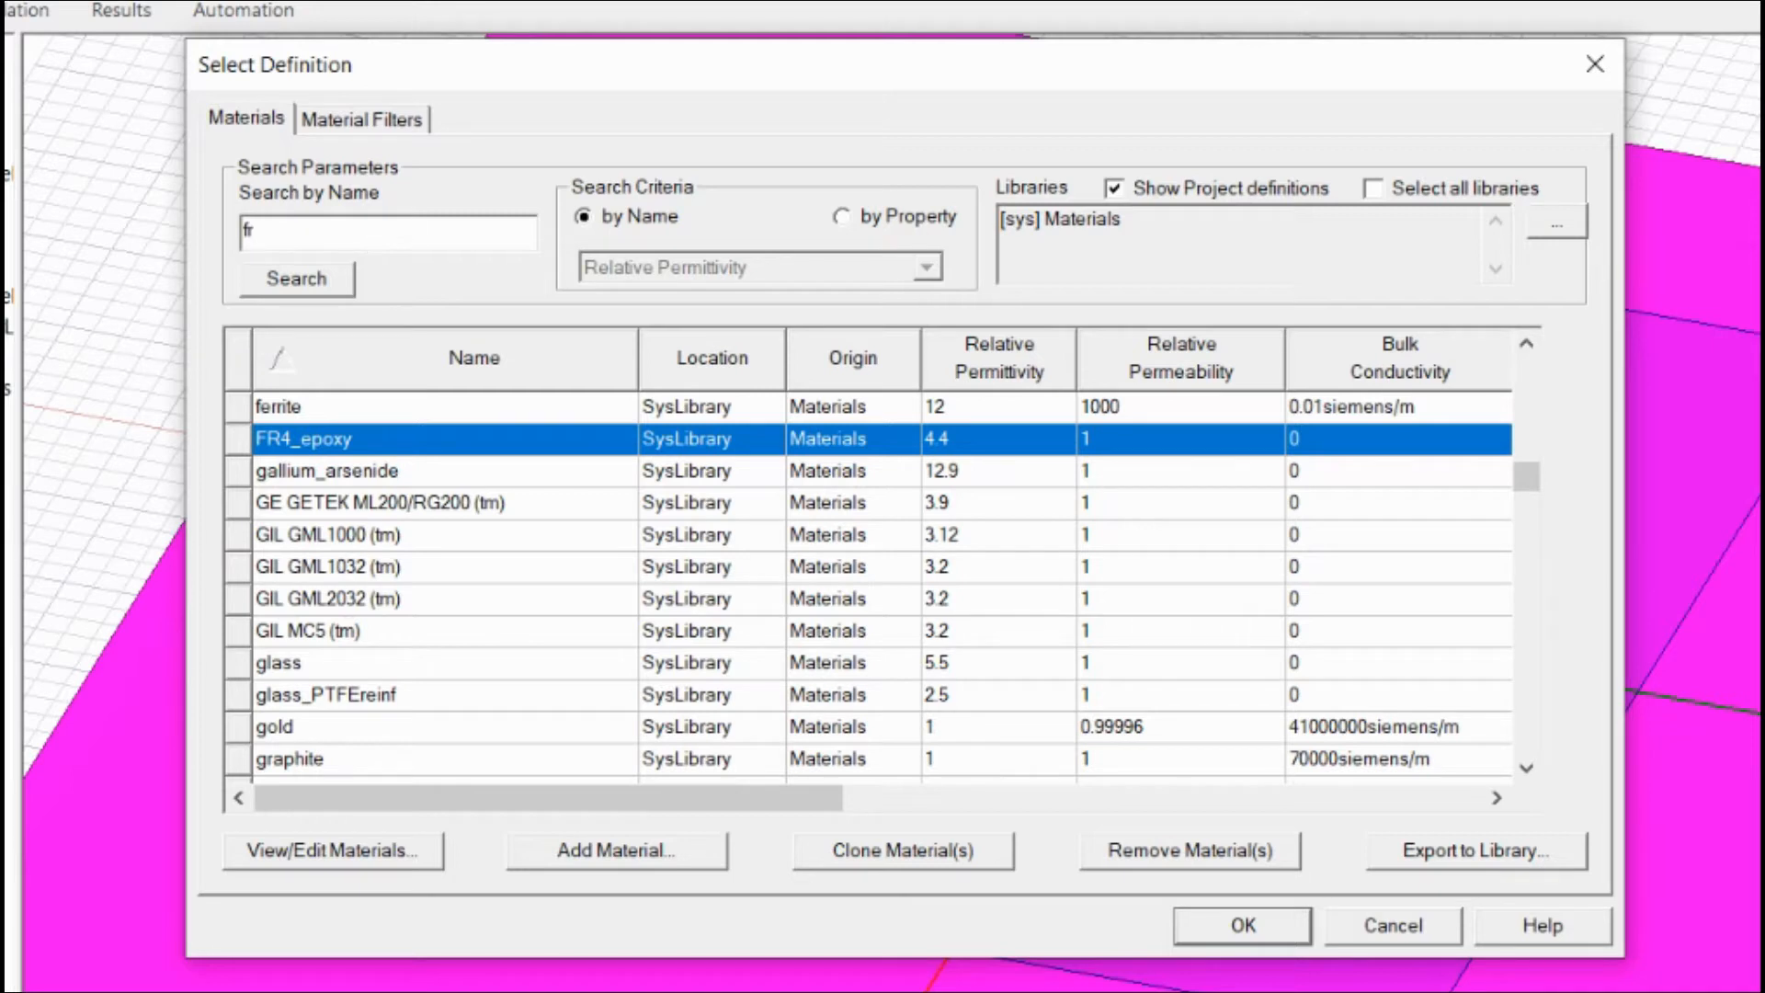
left_click(1250, 930)
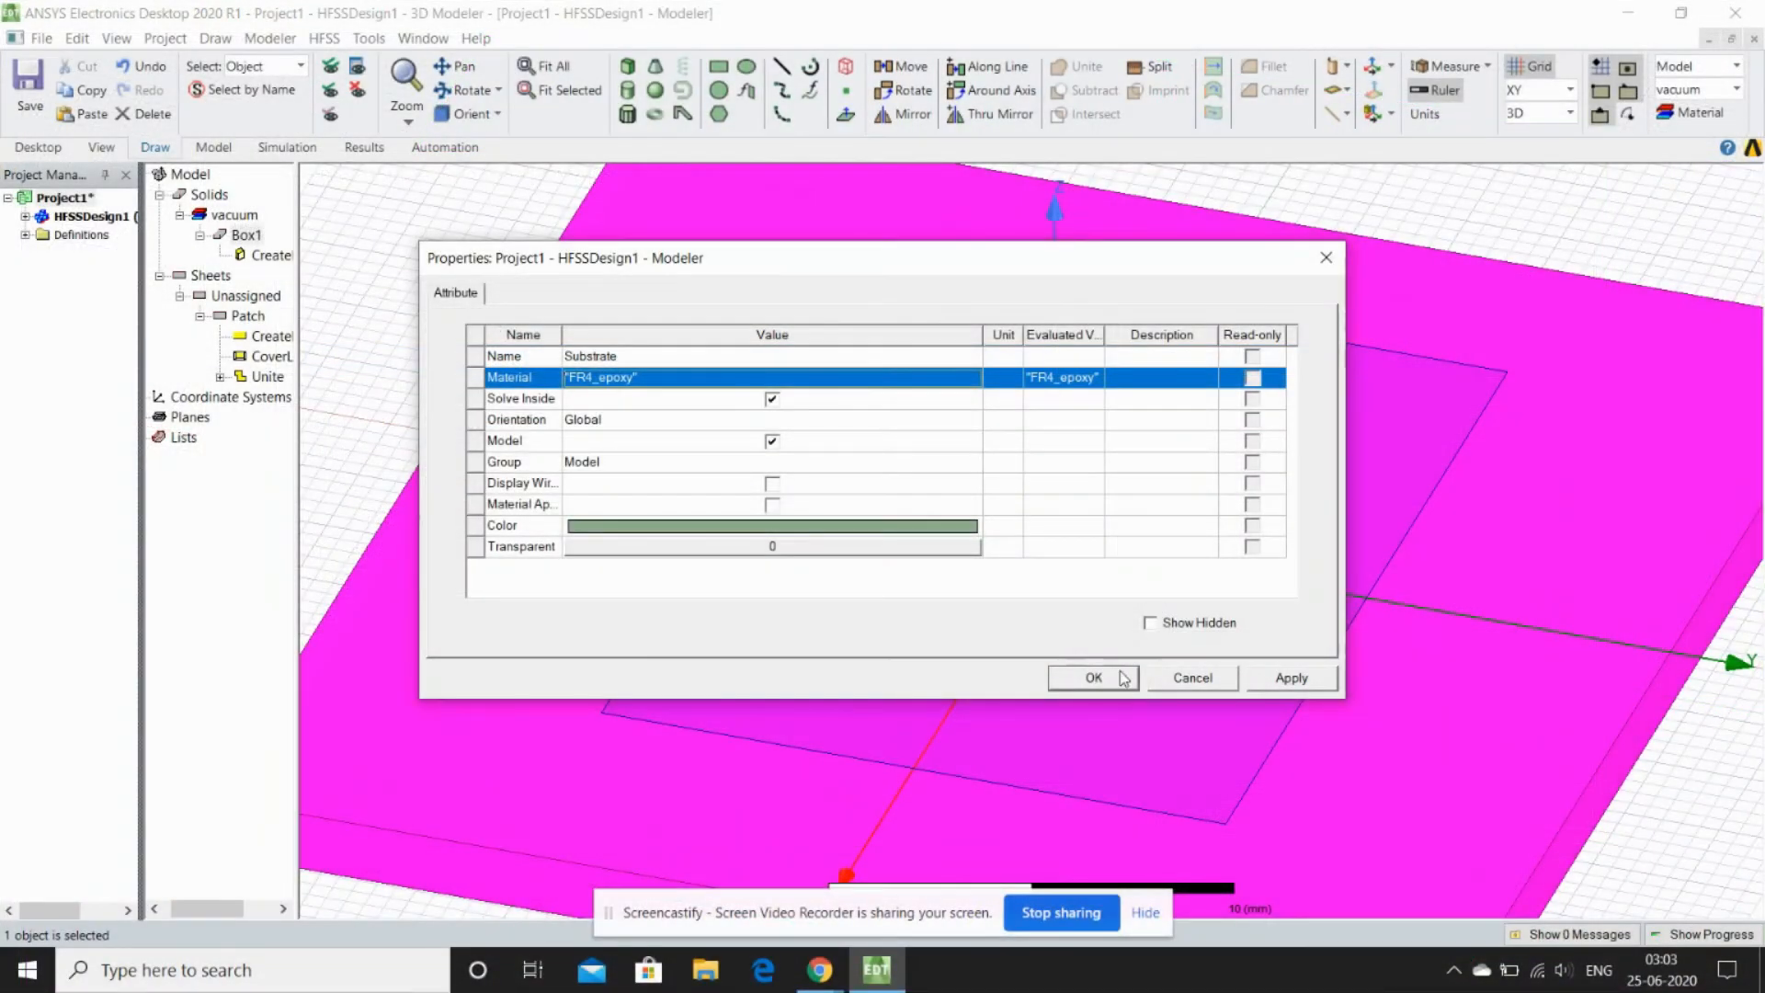
left_click(1121, 678)
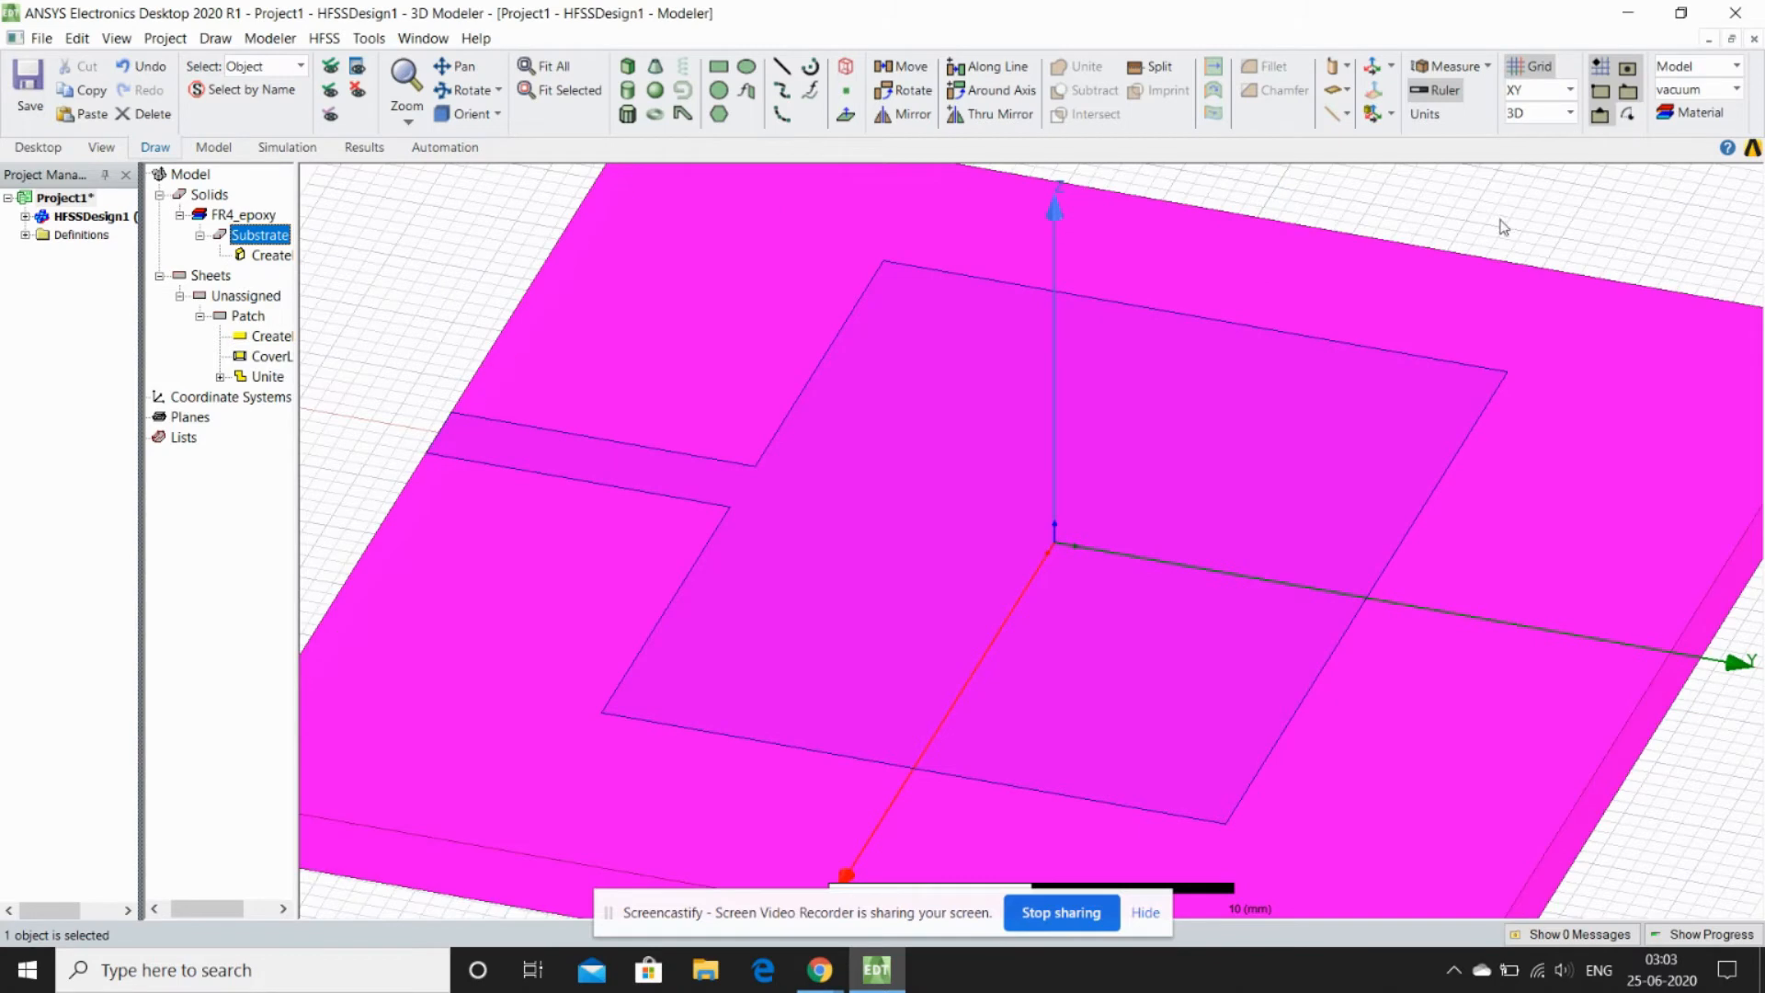
left_click(1537, 232)
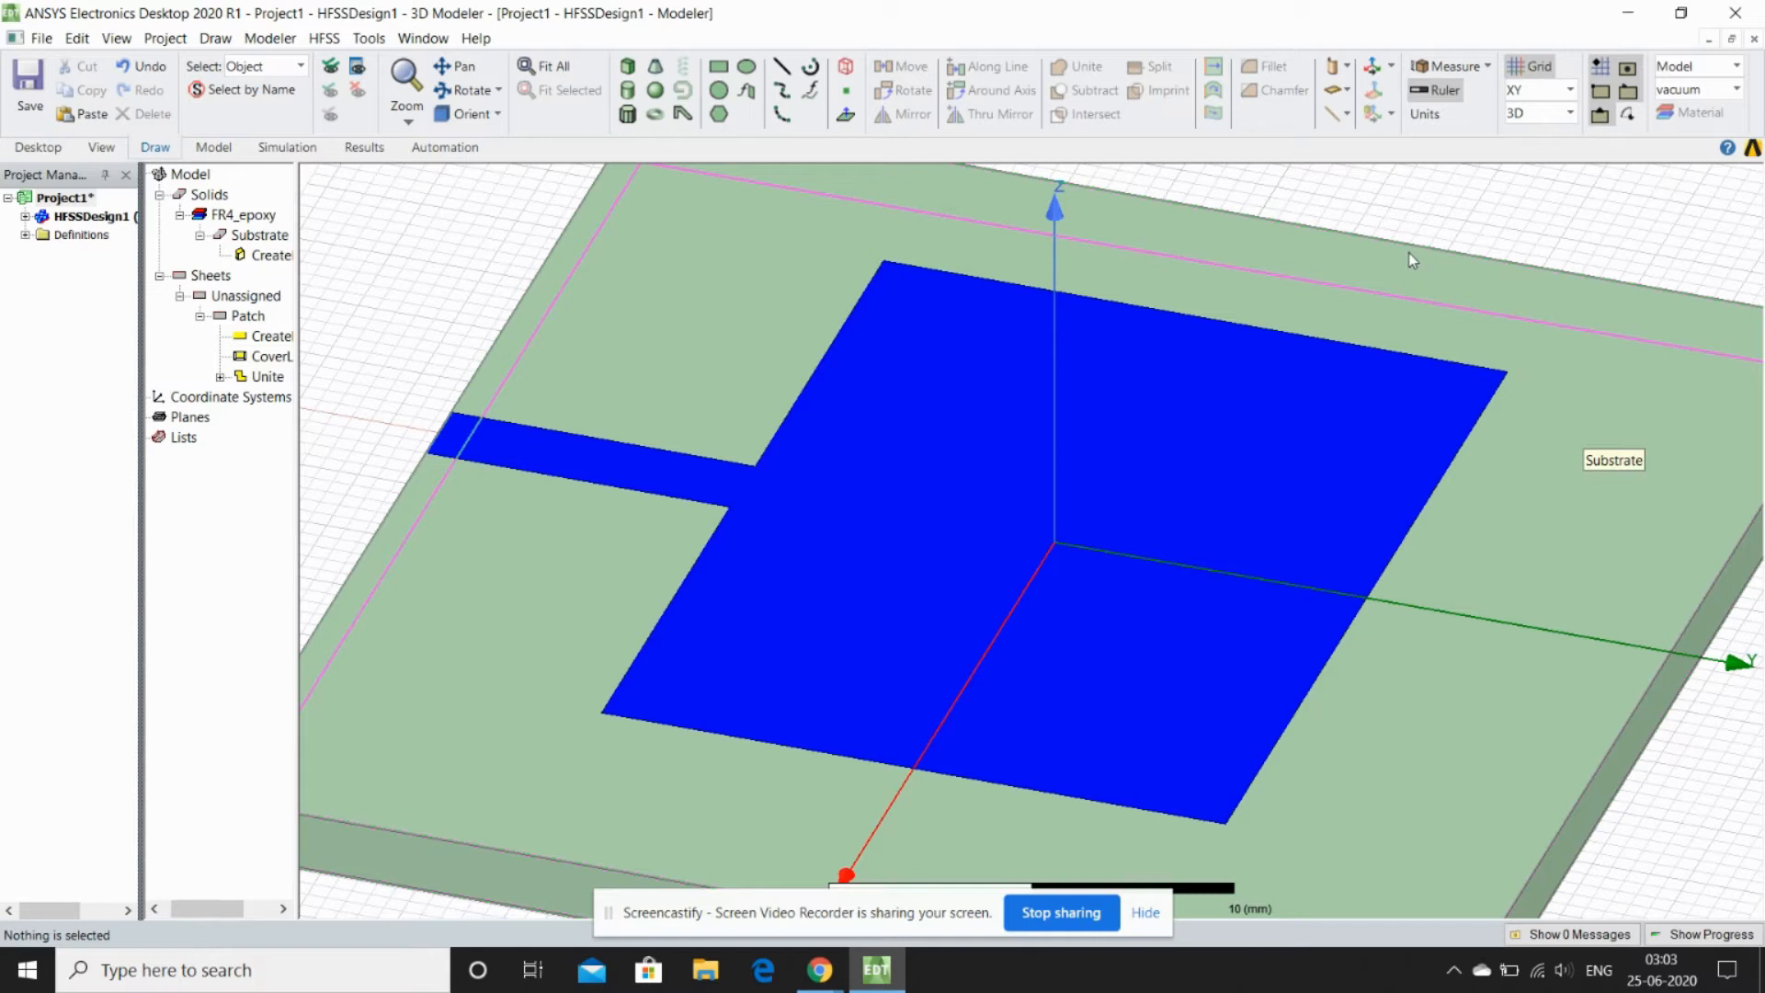
Switch to the emtalk patch antenna calculator in Chrome, check where the ground plane sits in the diagram, and return to HFSS
mouse_move(819, 970)
left_click(747, 896)
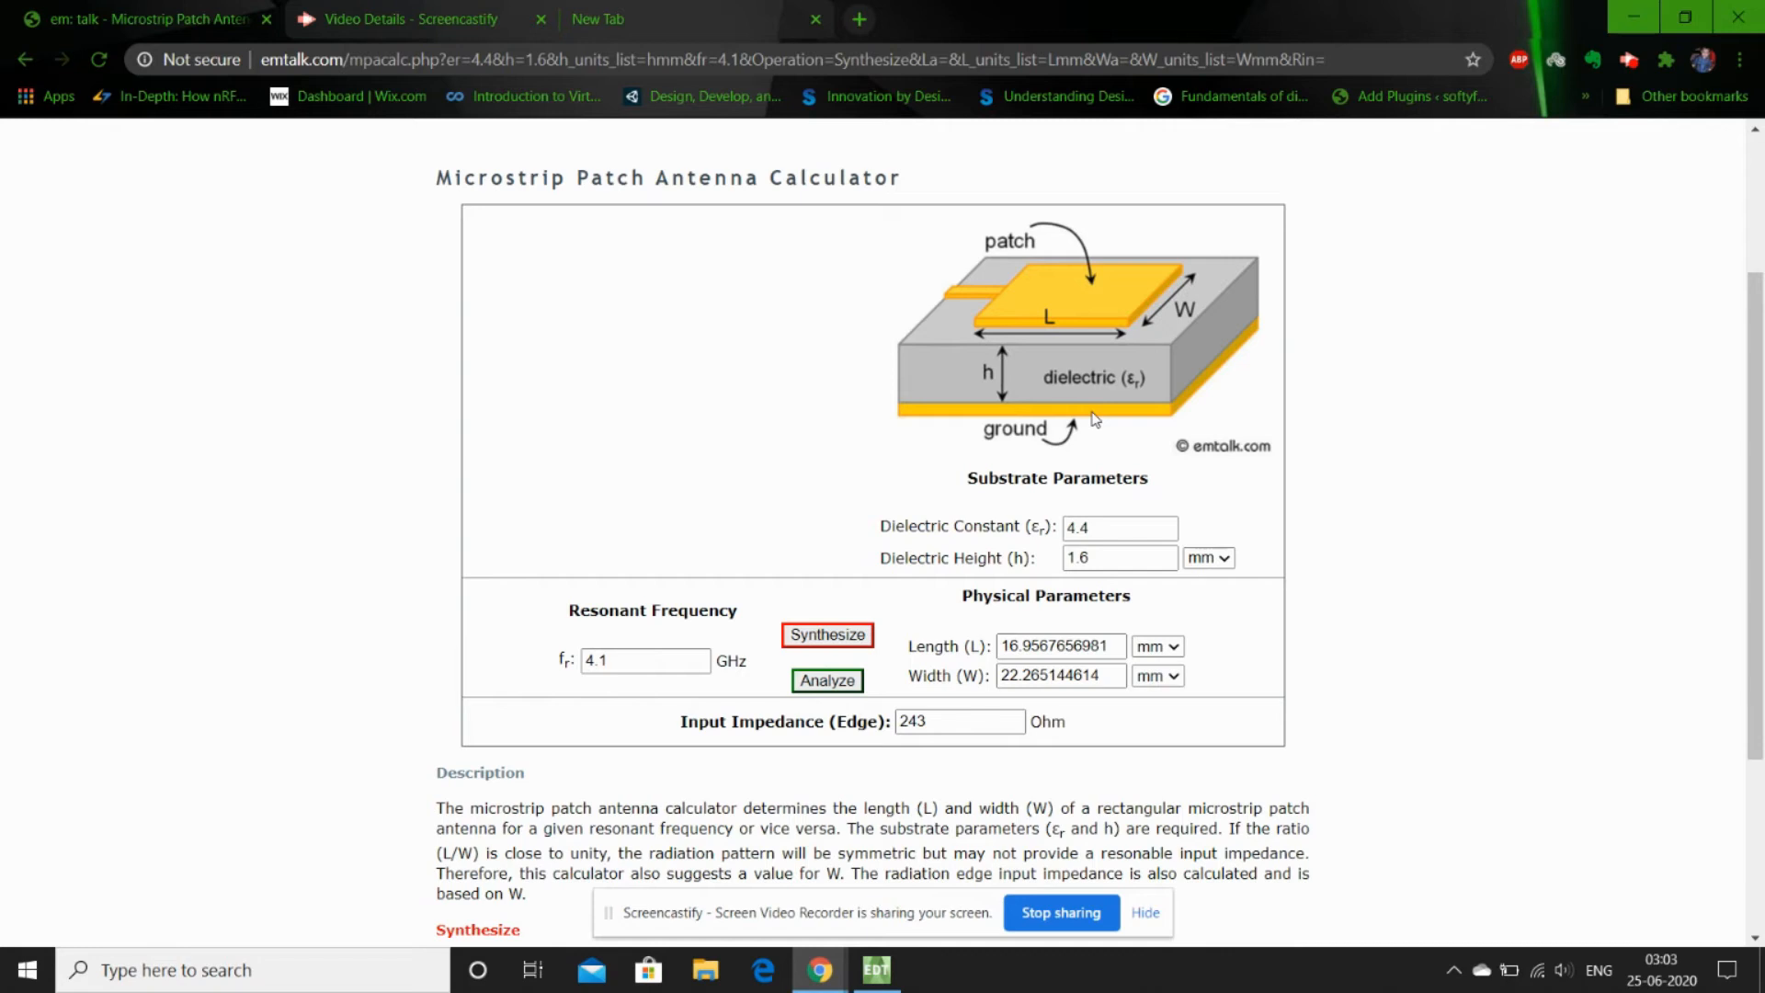
left_click(1633, 17)
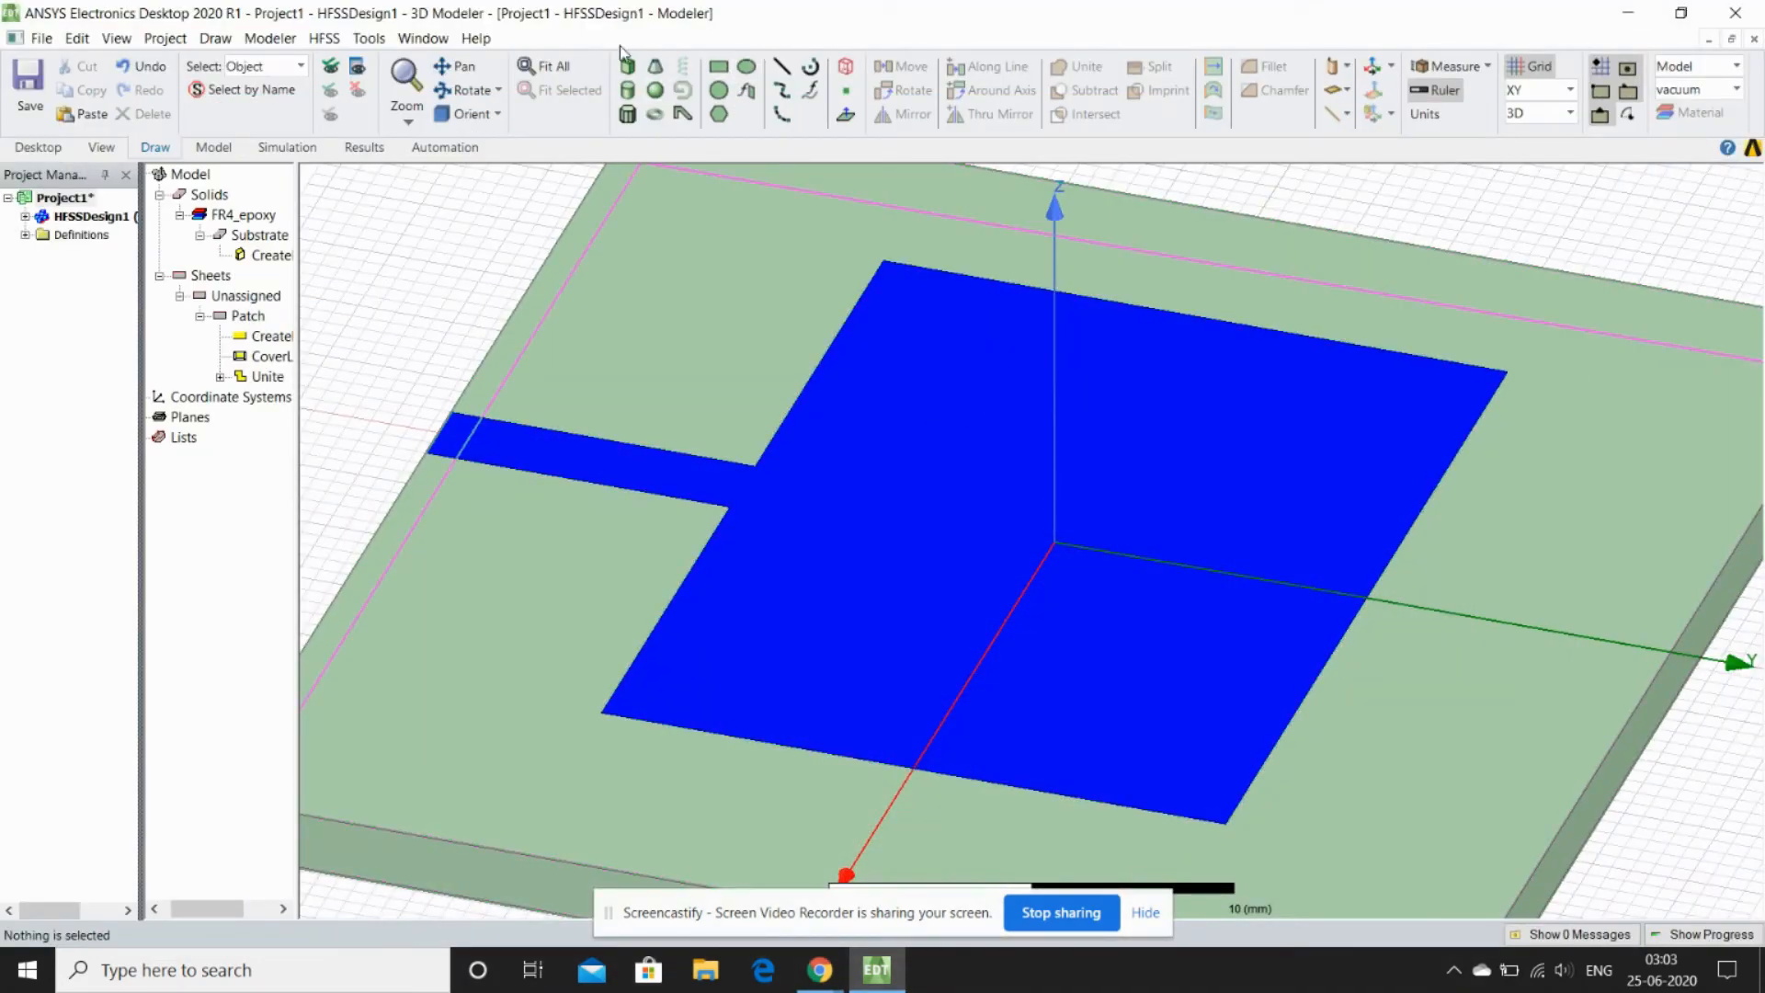
Draw a rectangle corner to corner over the whole underside of the substrate box
left_click(457, 90)
left_click_drag(890, 564, 1106, 410)
left_click_drag(1400, 325, 1395, 307)
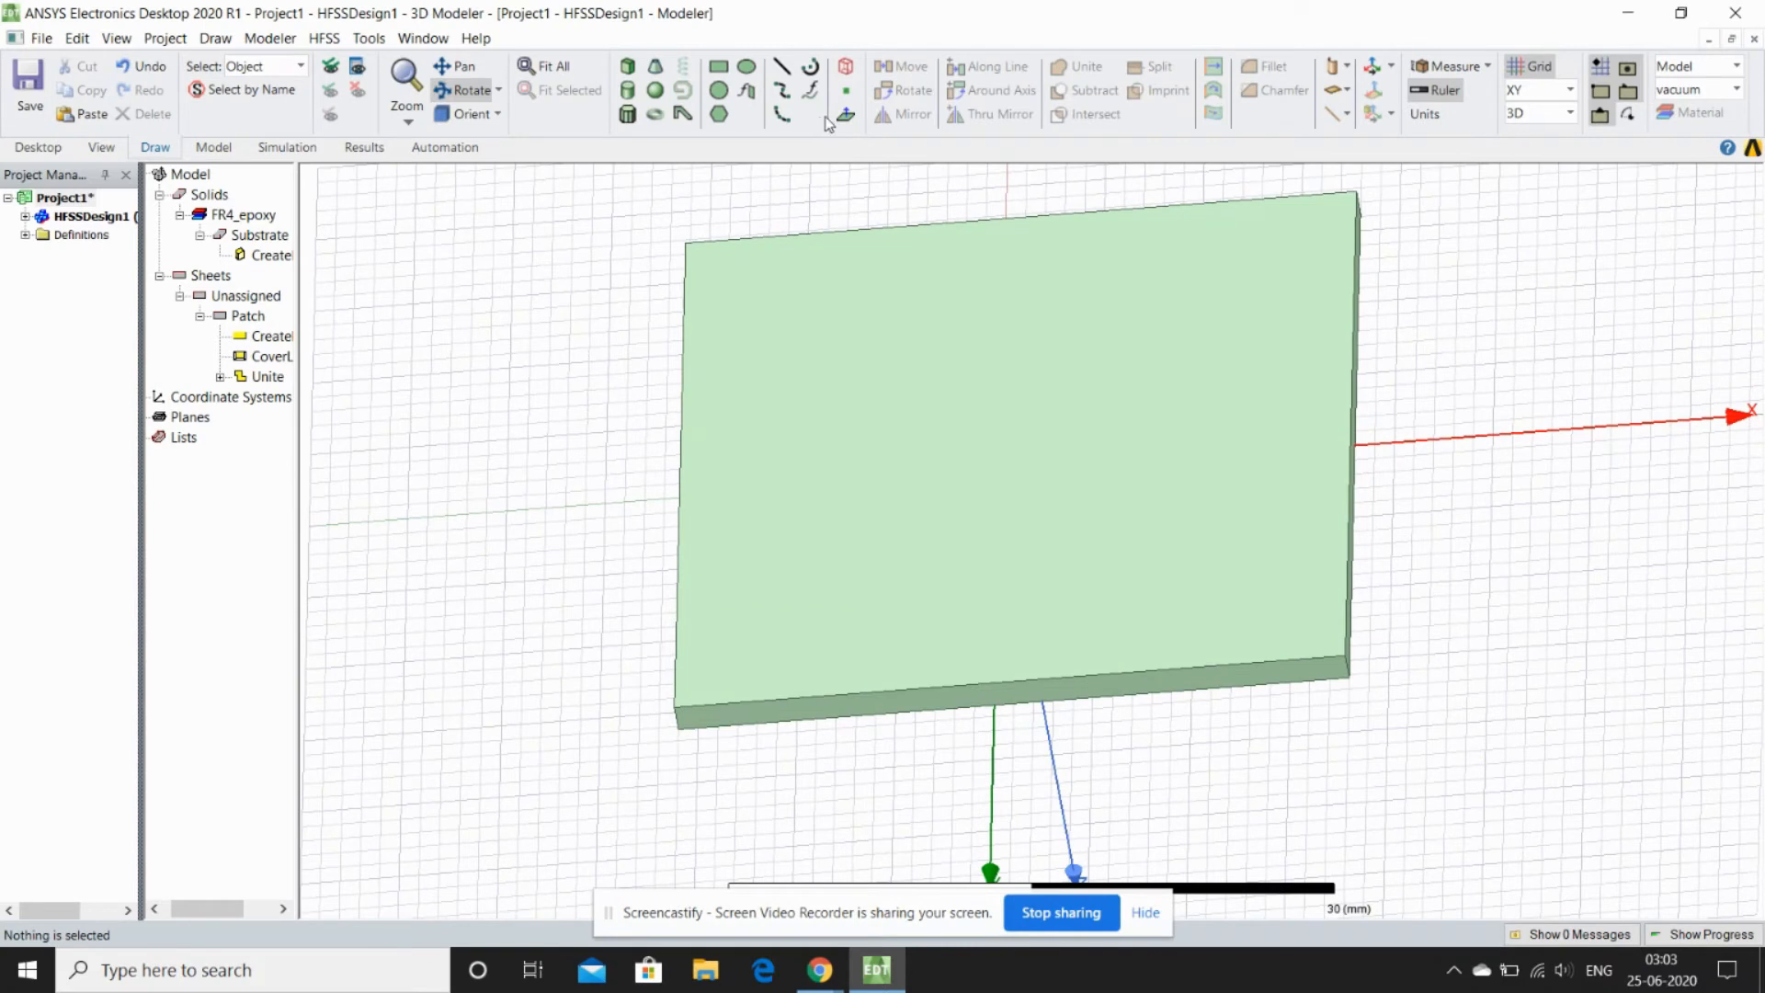
key("Escape")
left_click(717, 68)
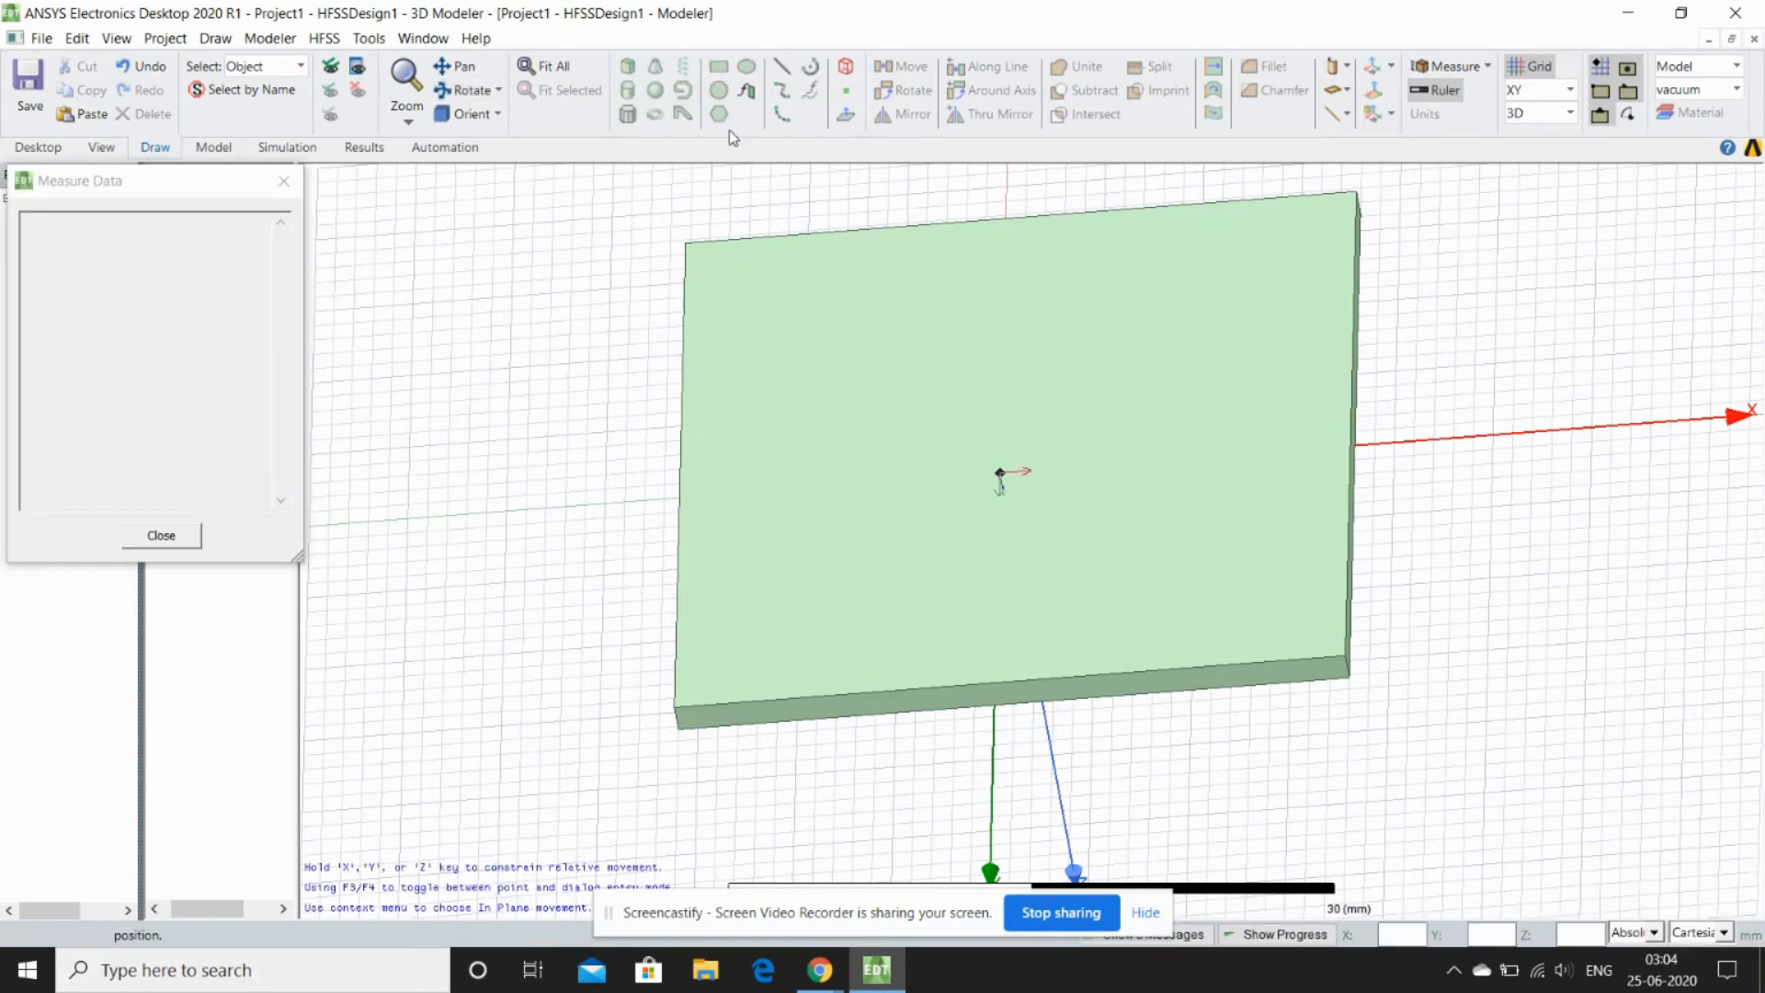
left_click(686, 244)
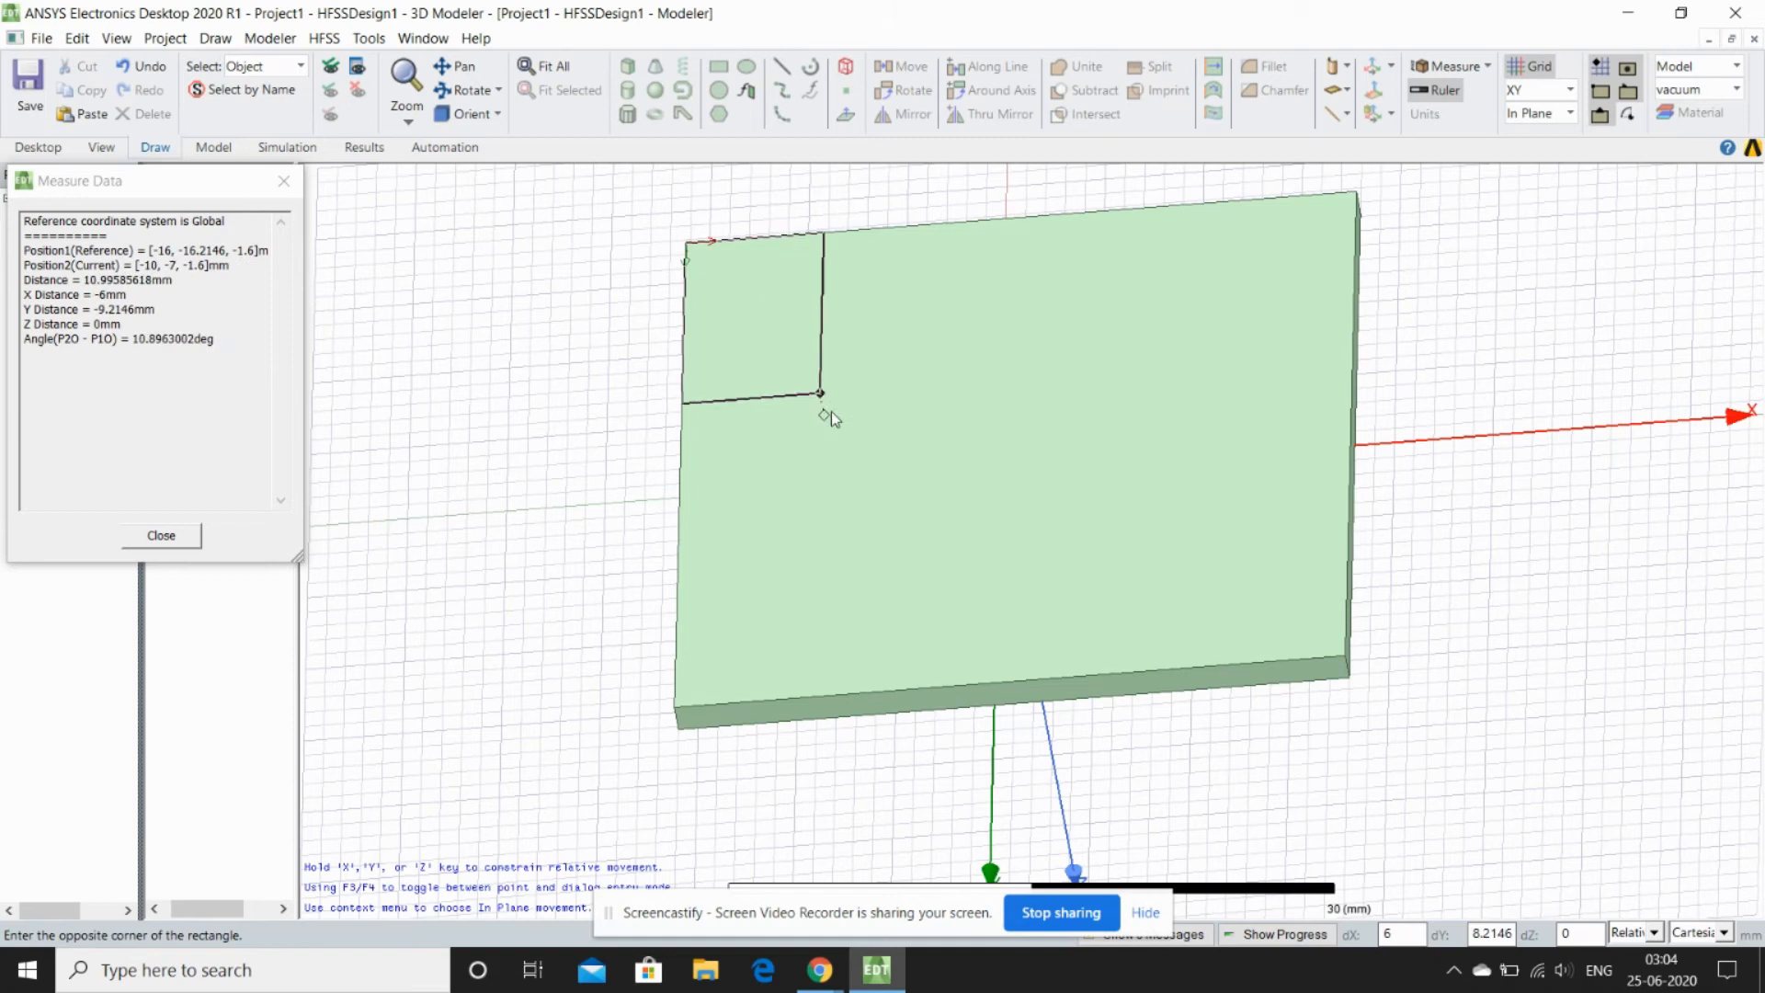
left_click(1349, 665)
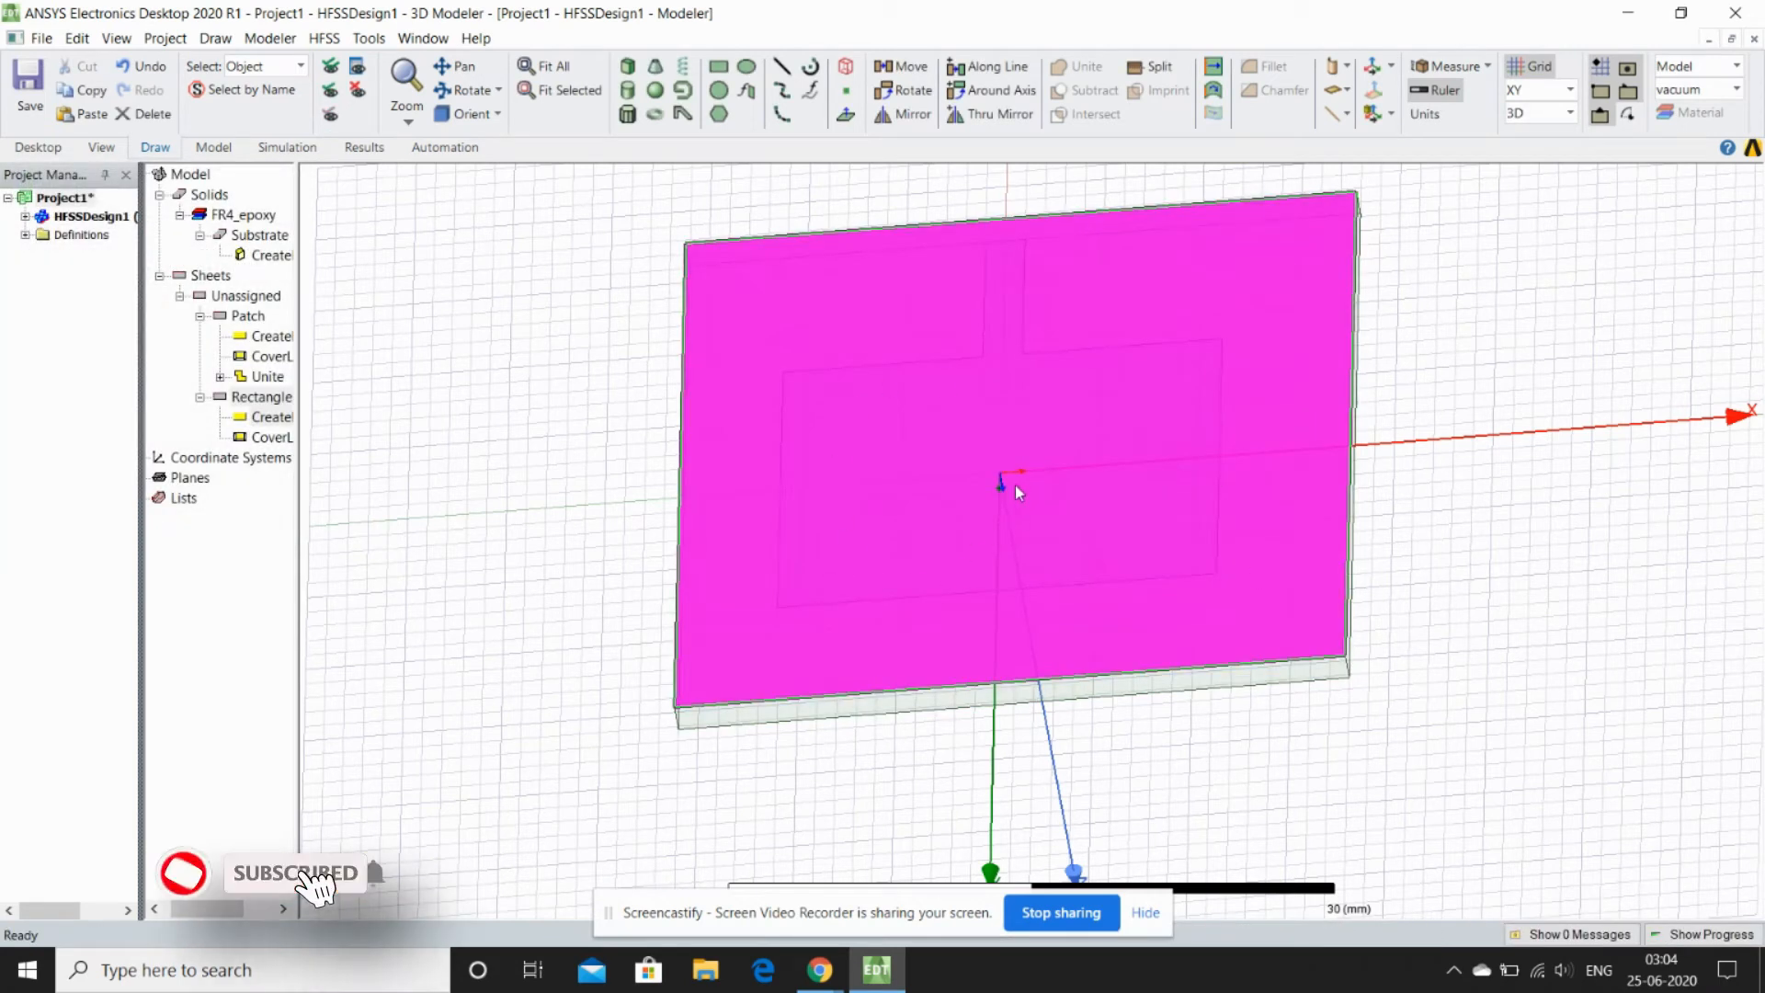
Rename the rectangle under the substrate as Ground and set its color to black
double_click(268, 398)
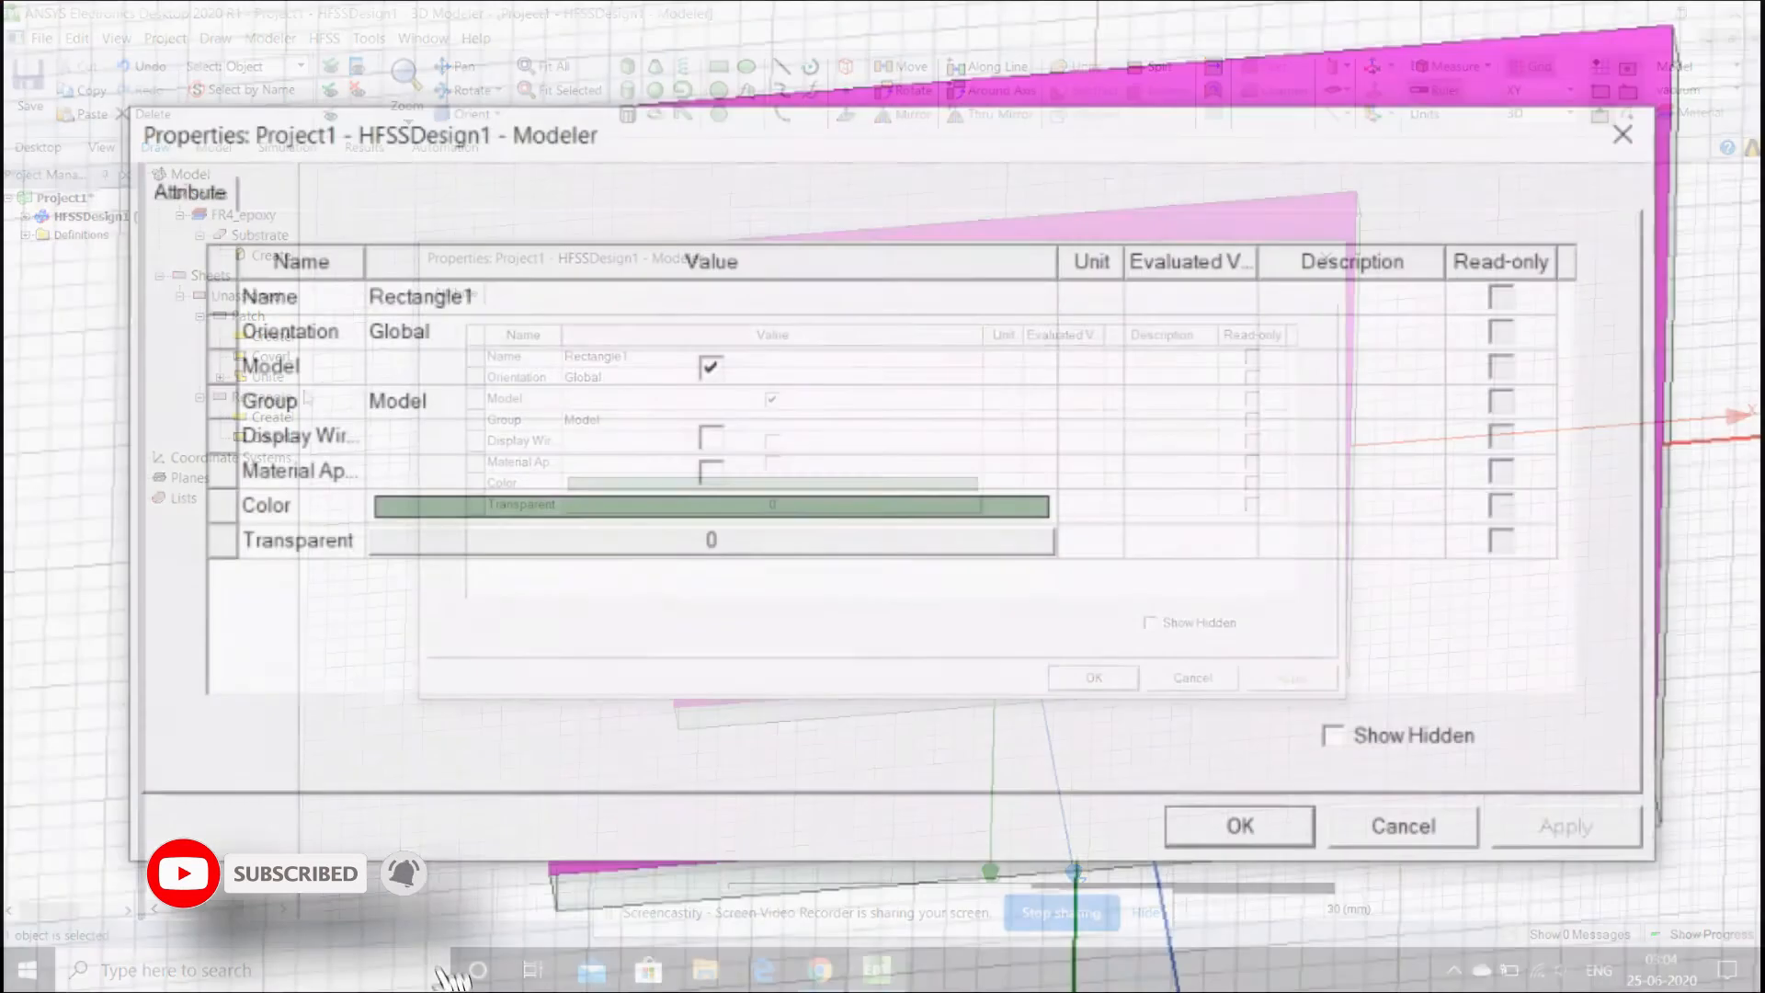
left_click(507, 304)
key("BackSpace")
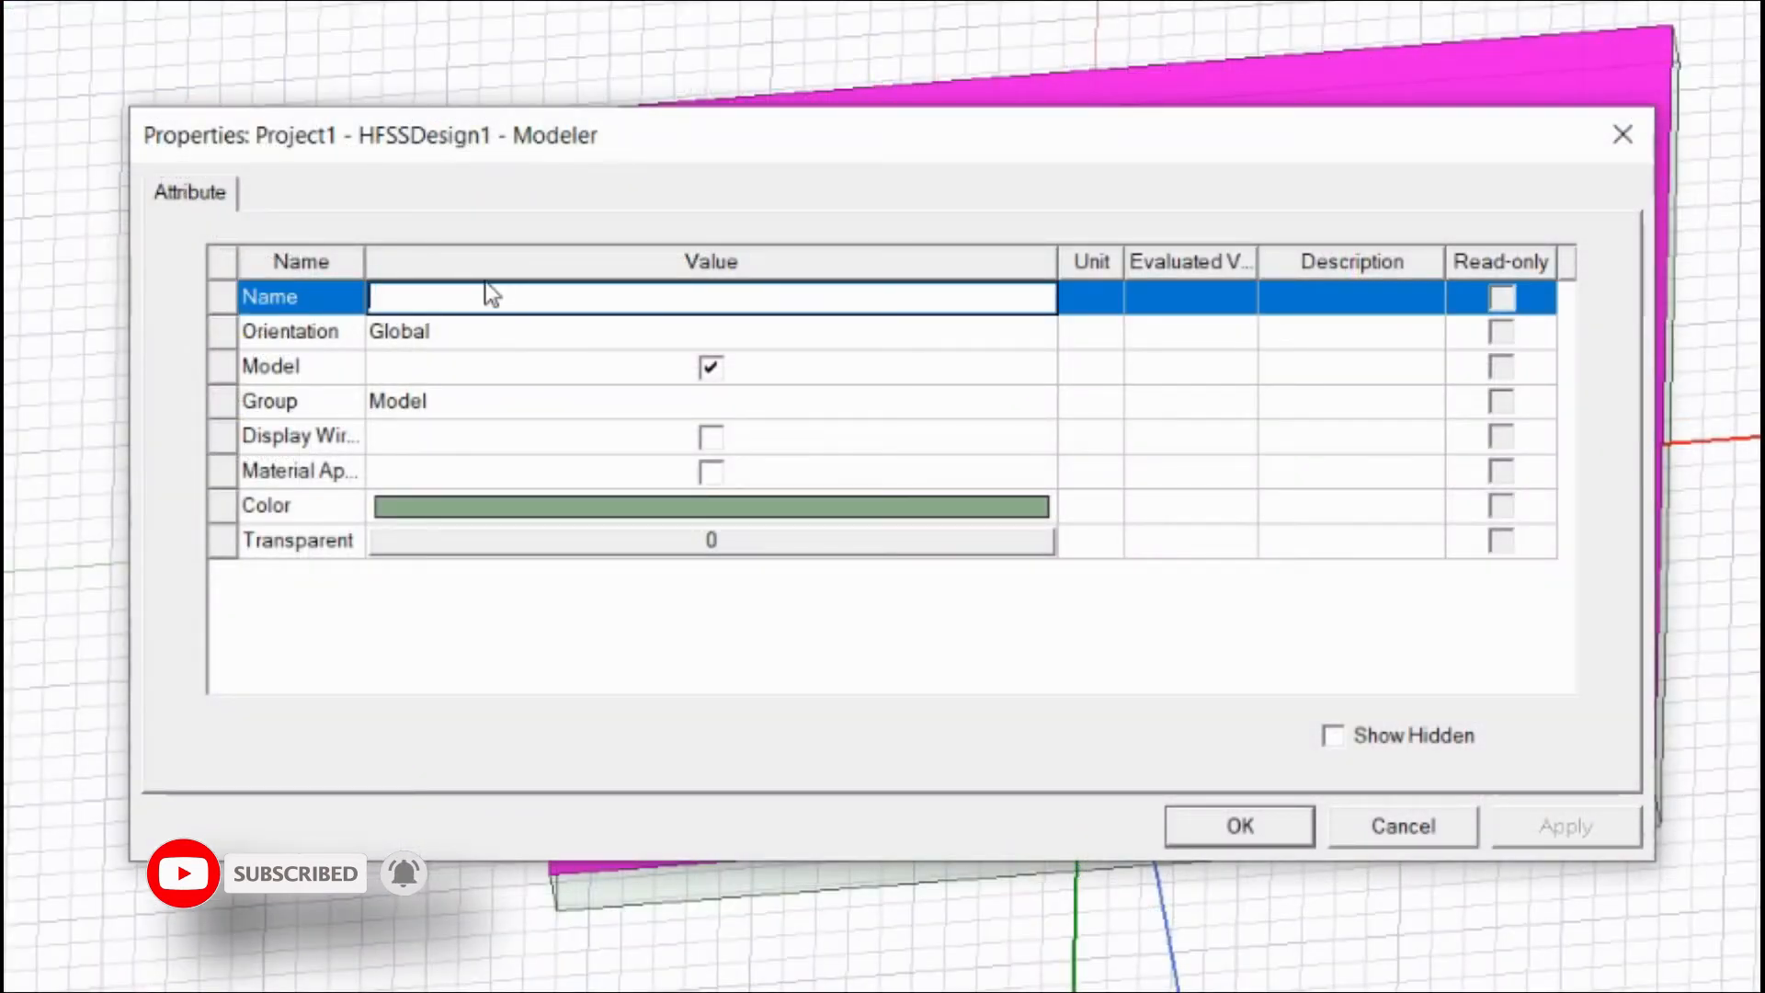
type("Gro")
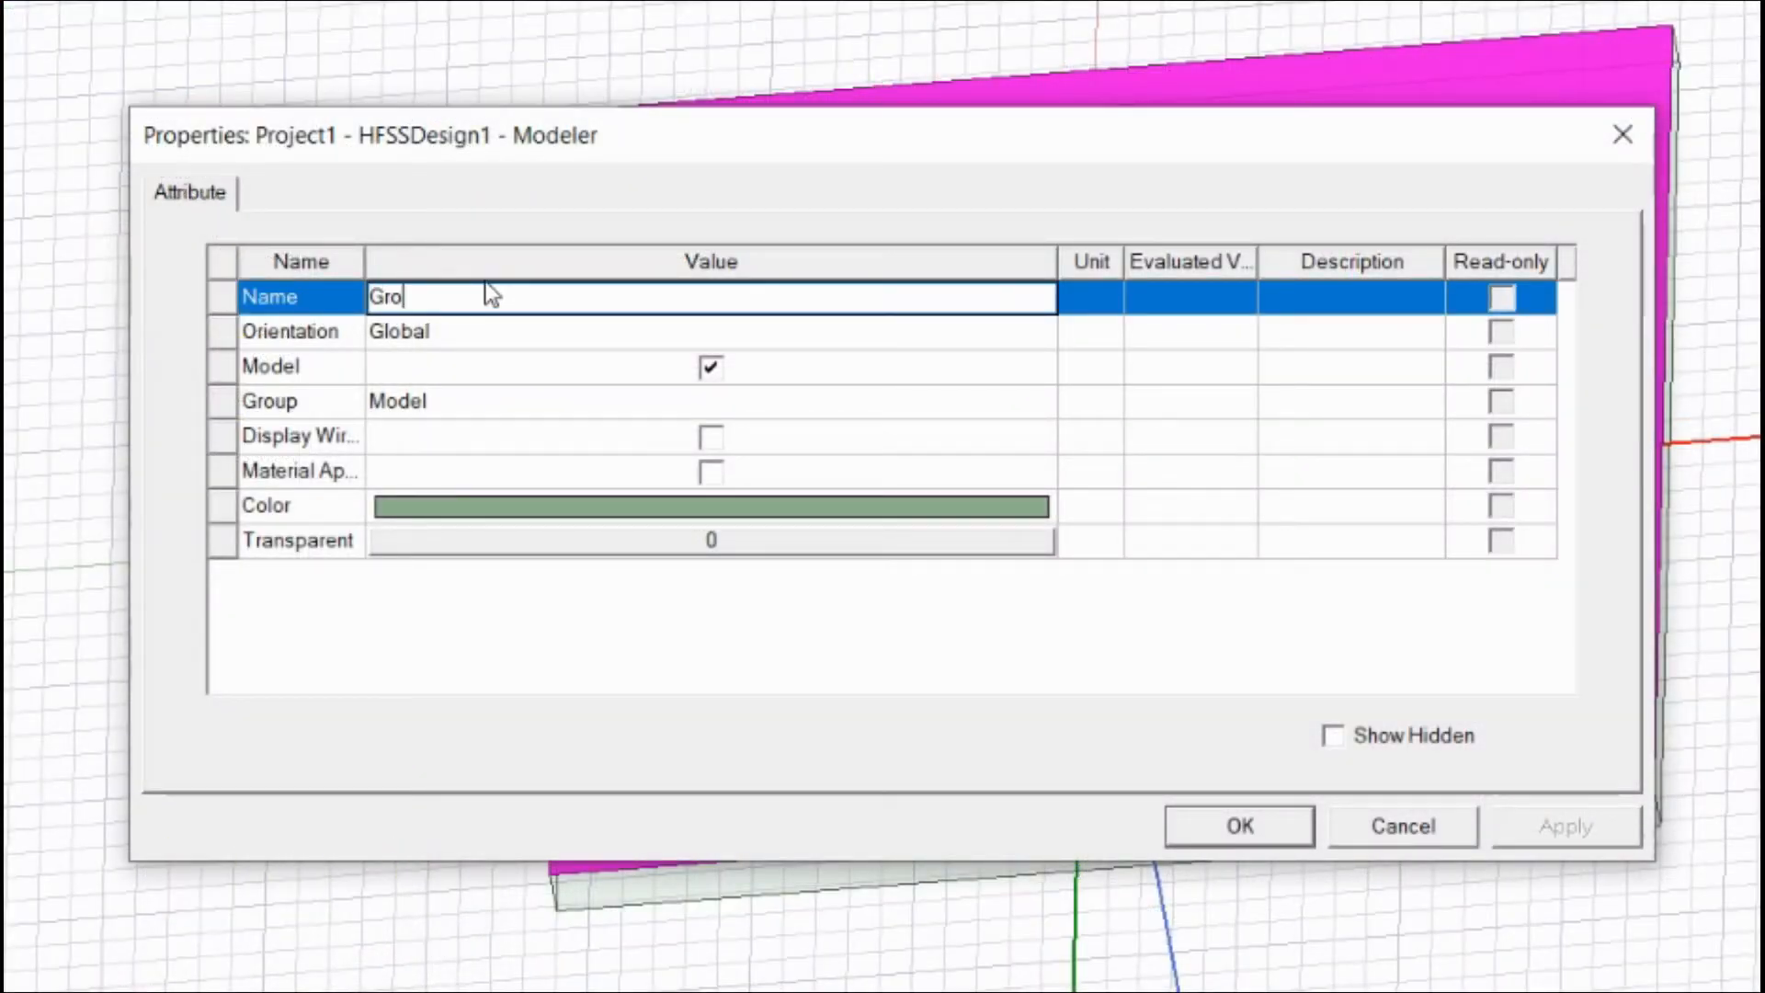
type("und")
left_click(851, 508)
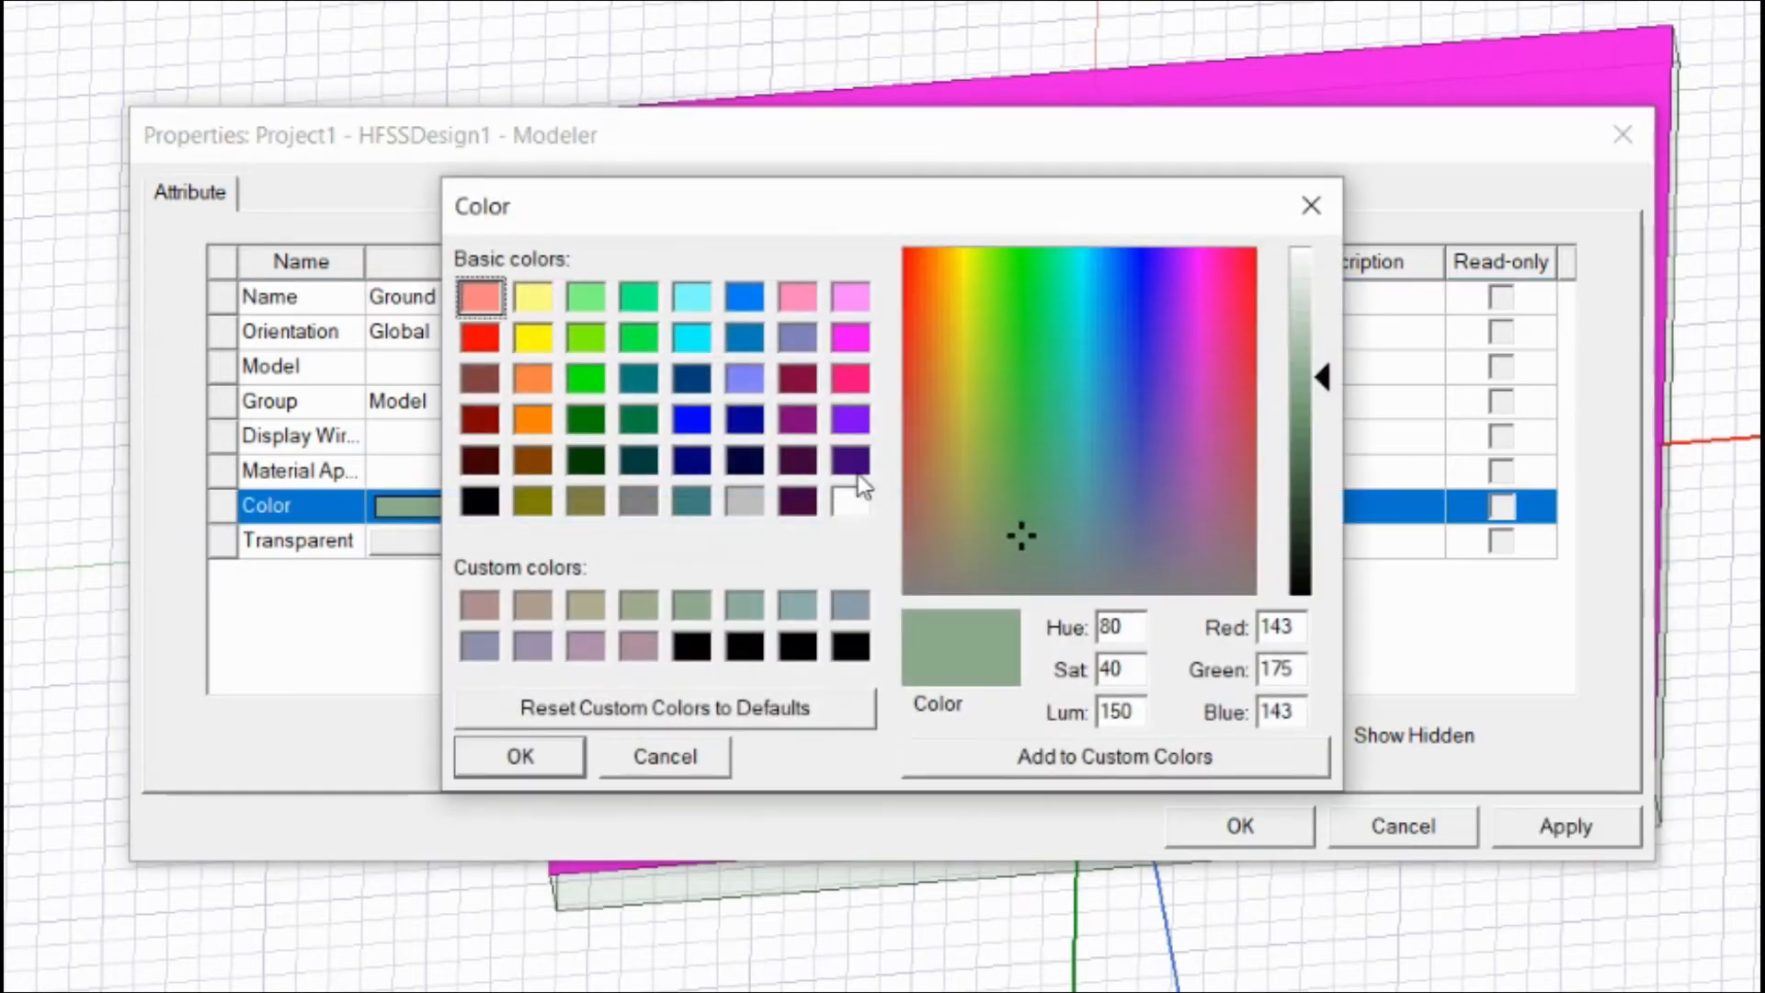
left_click(478, 500)
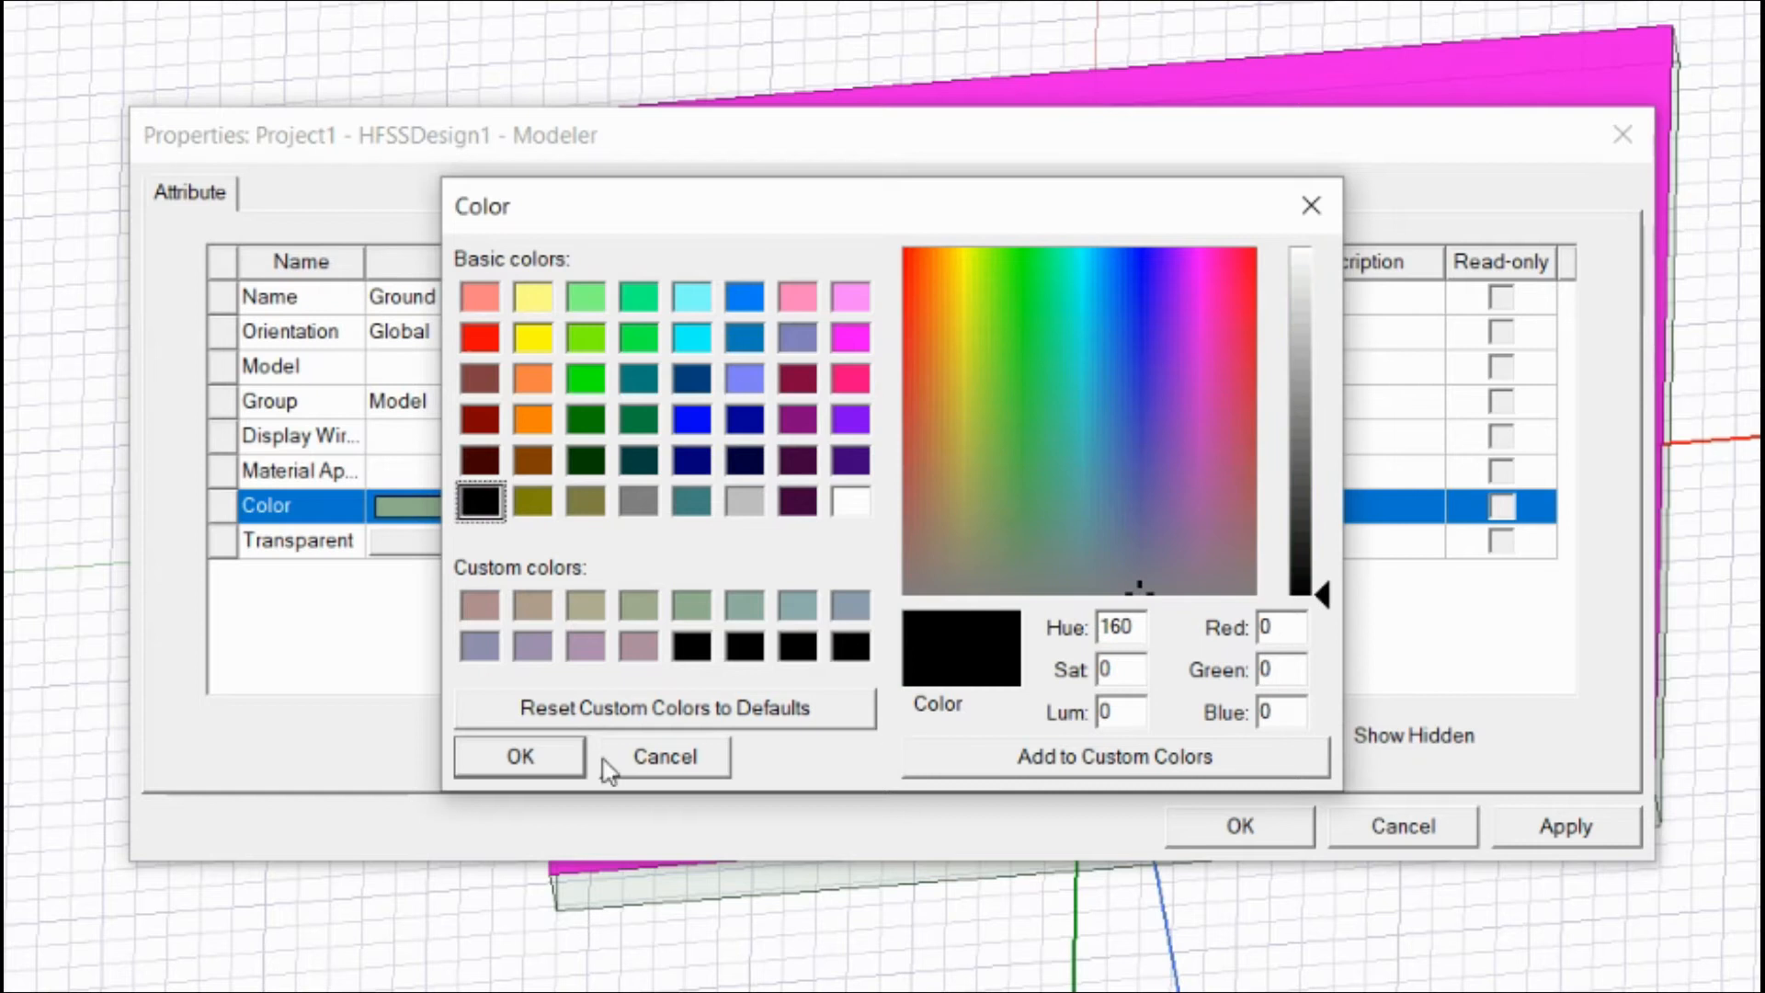
left_click(570, 758)
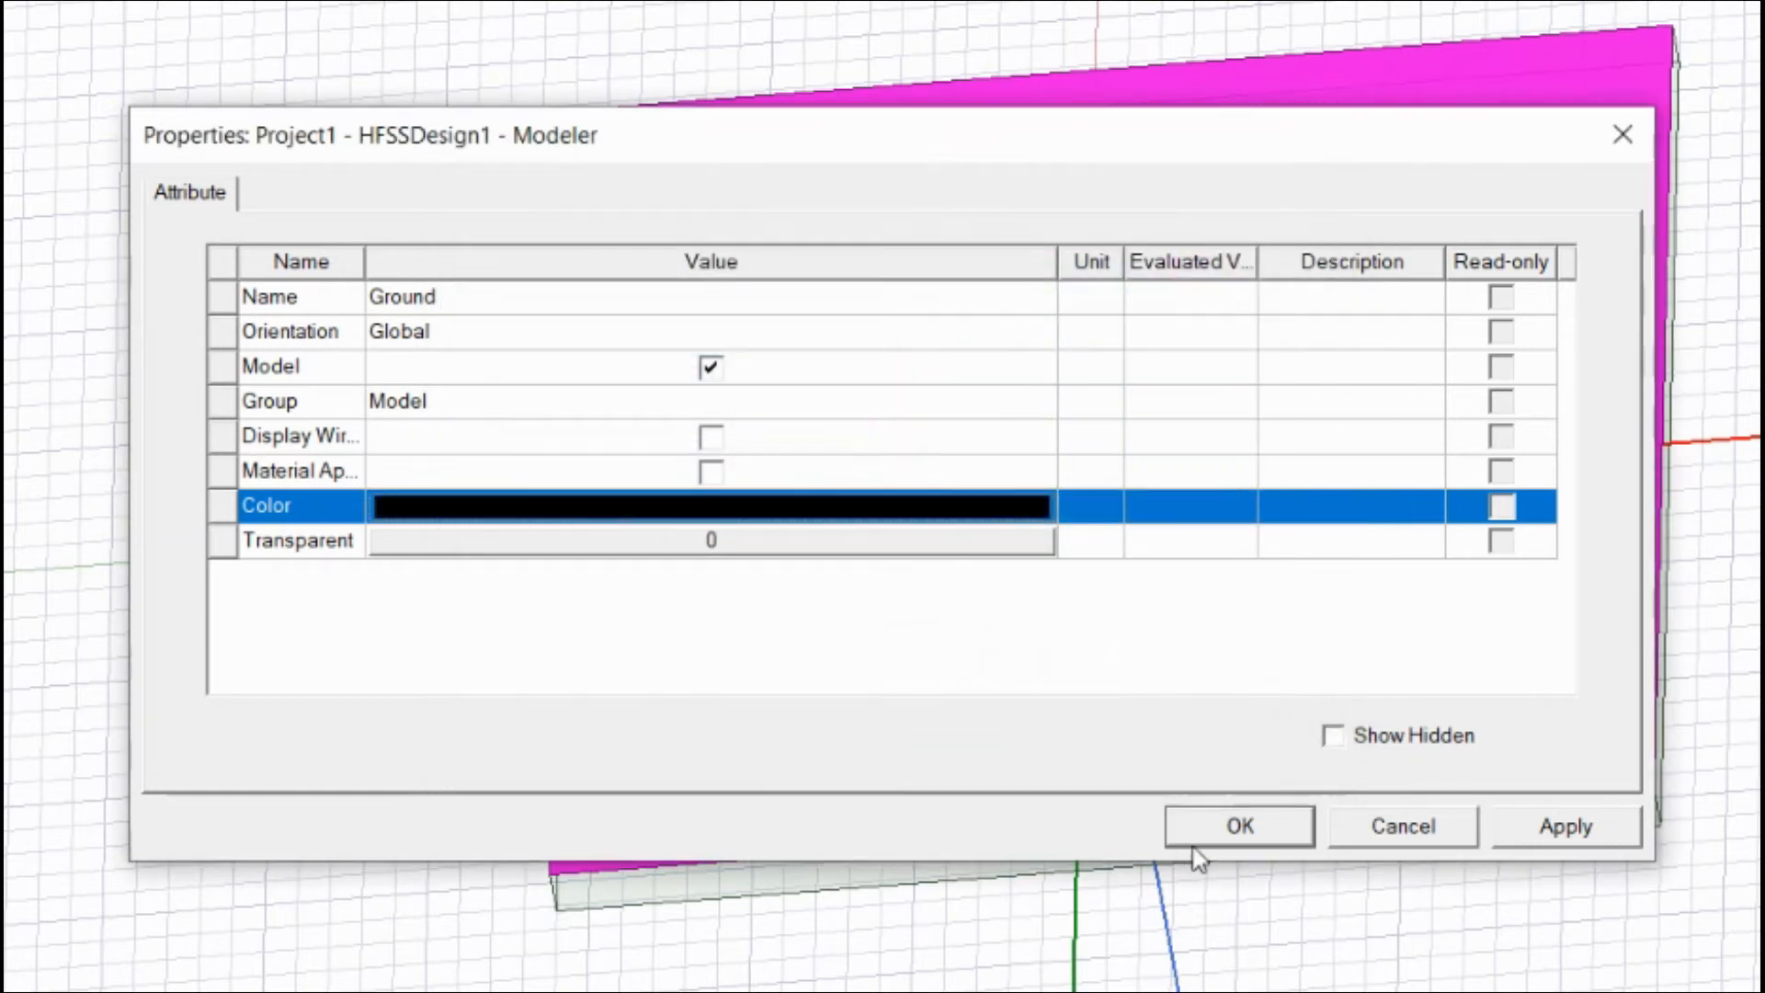
left_click(1236, 825)
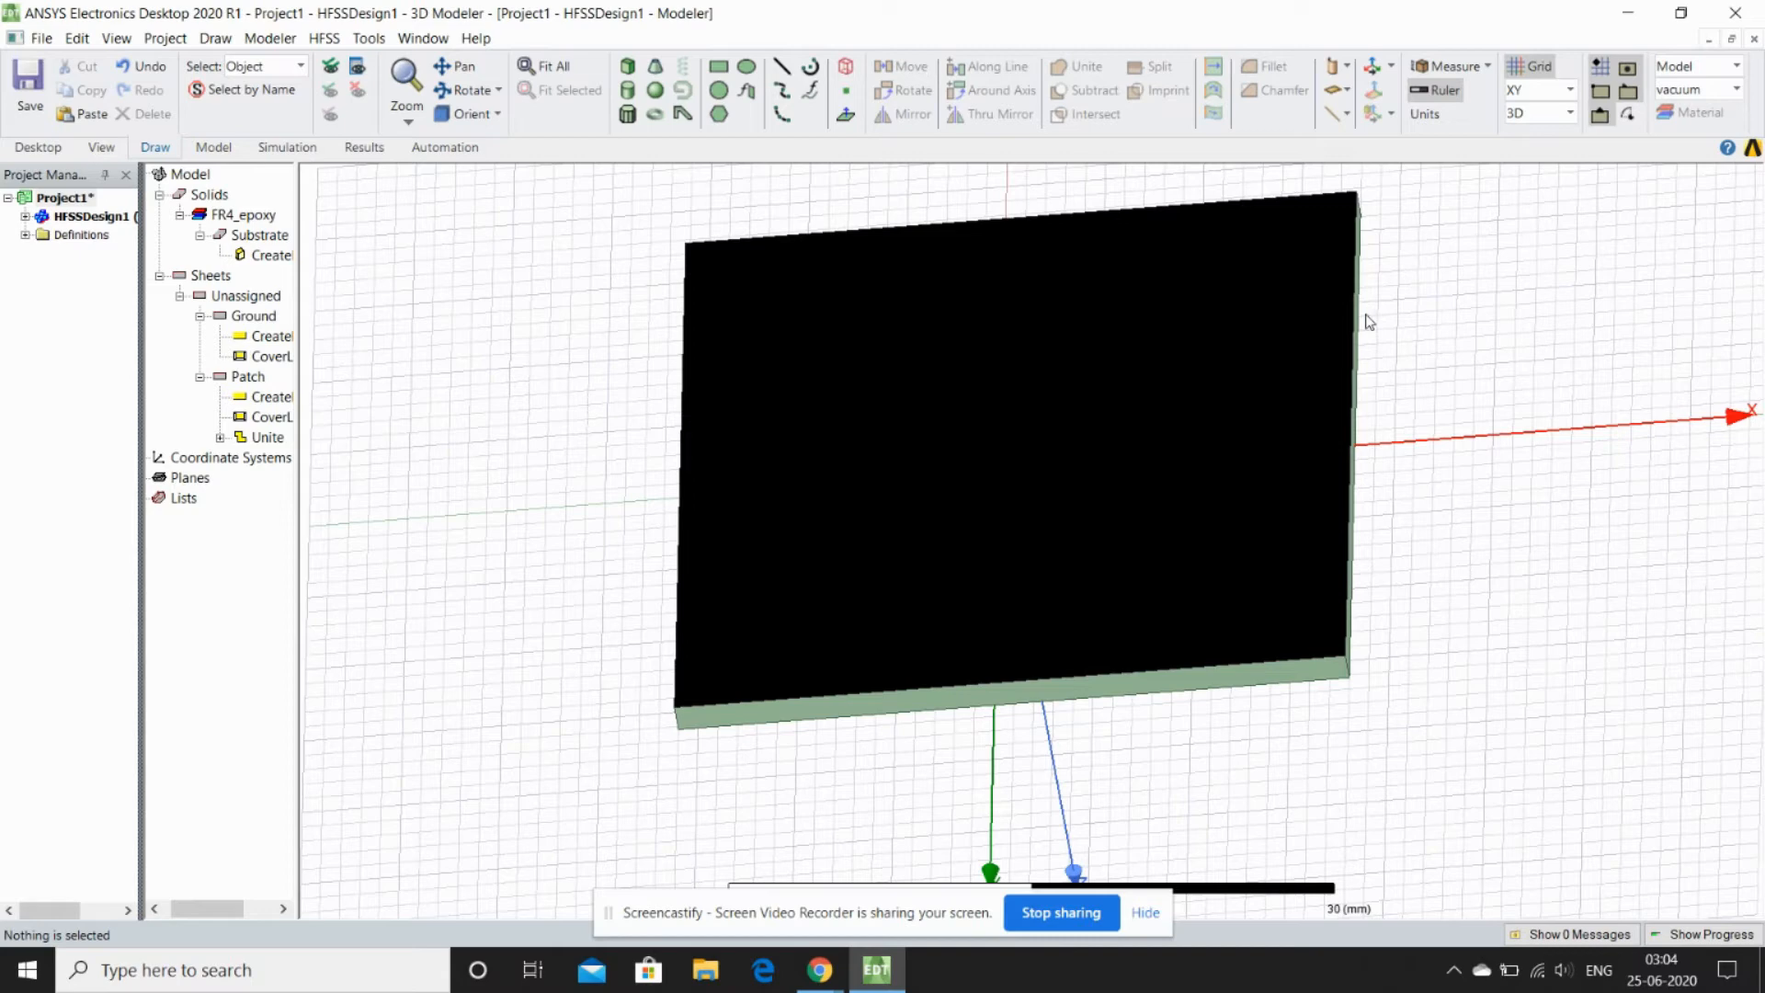
Set the drawing plane to XZ and draw a rectangle about 2 mm by 1.5 mm on the substrate's side face below the feed line's end
left_click(469, 90)
left_click_drag(985, 193, 839, 580)
left_click_drag(1149, 367, 1259, 328)
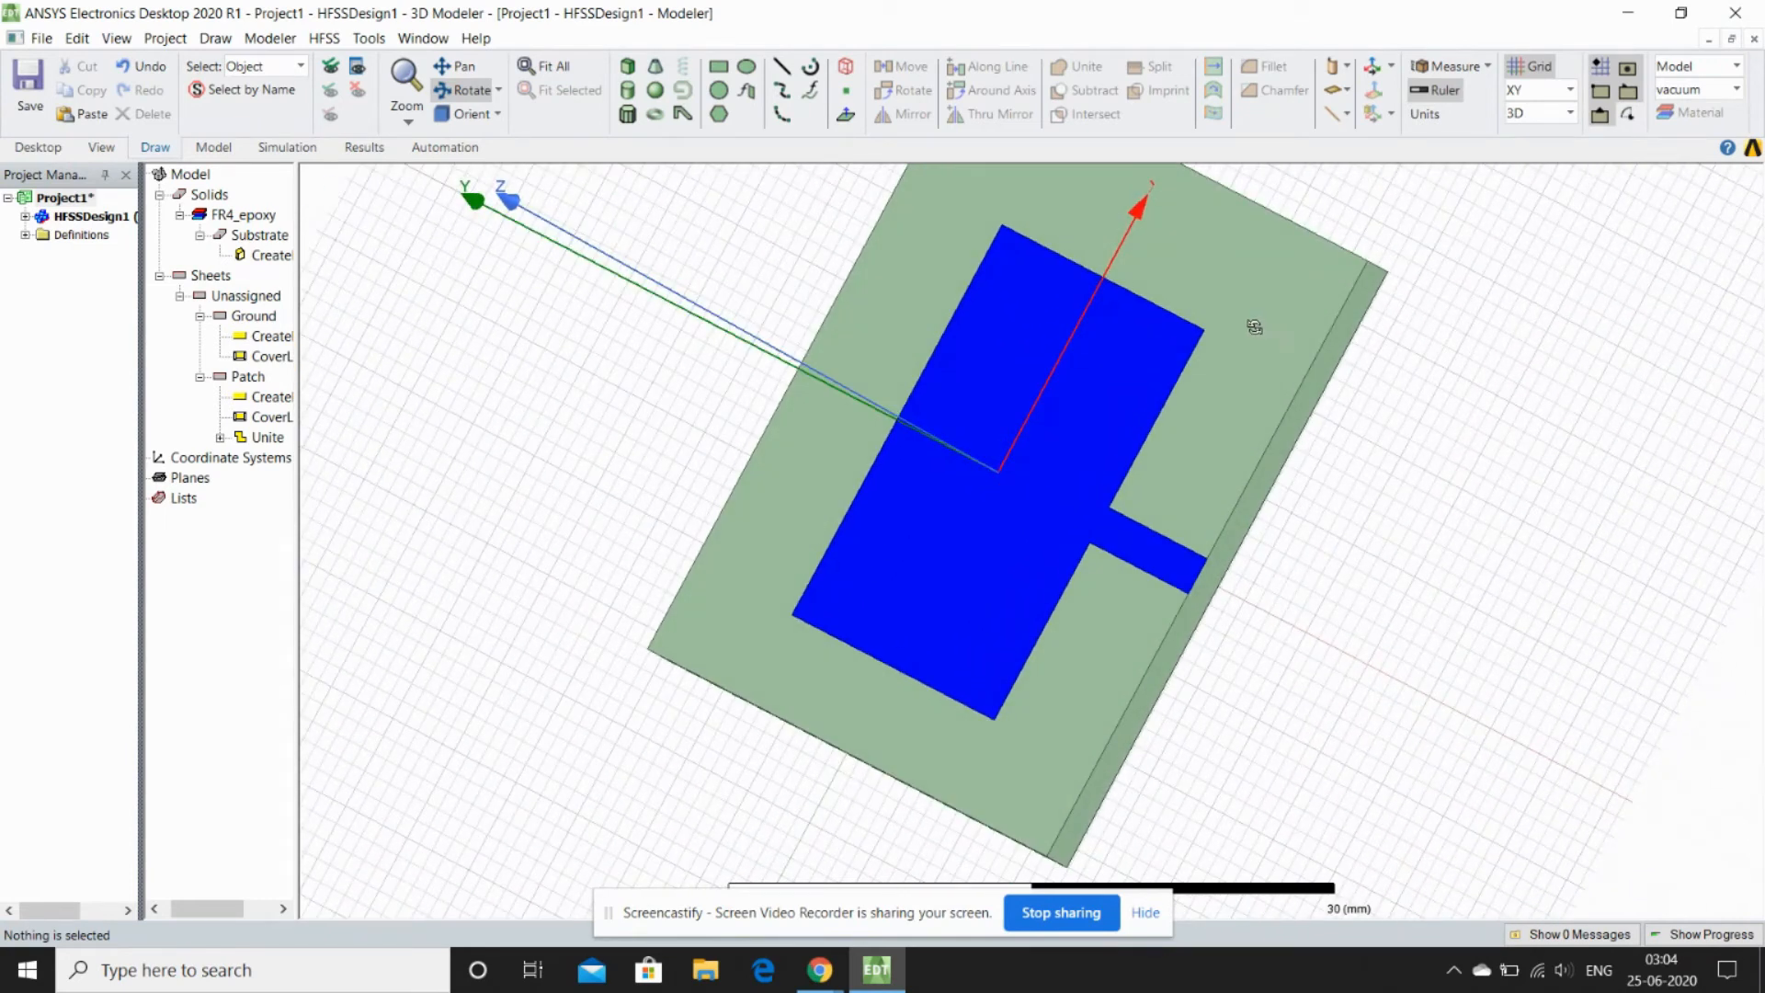
key("Escape")
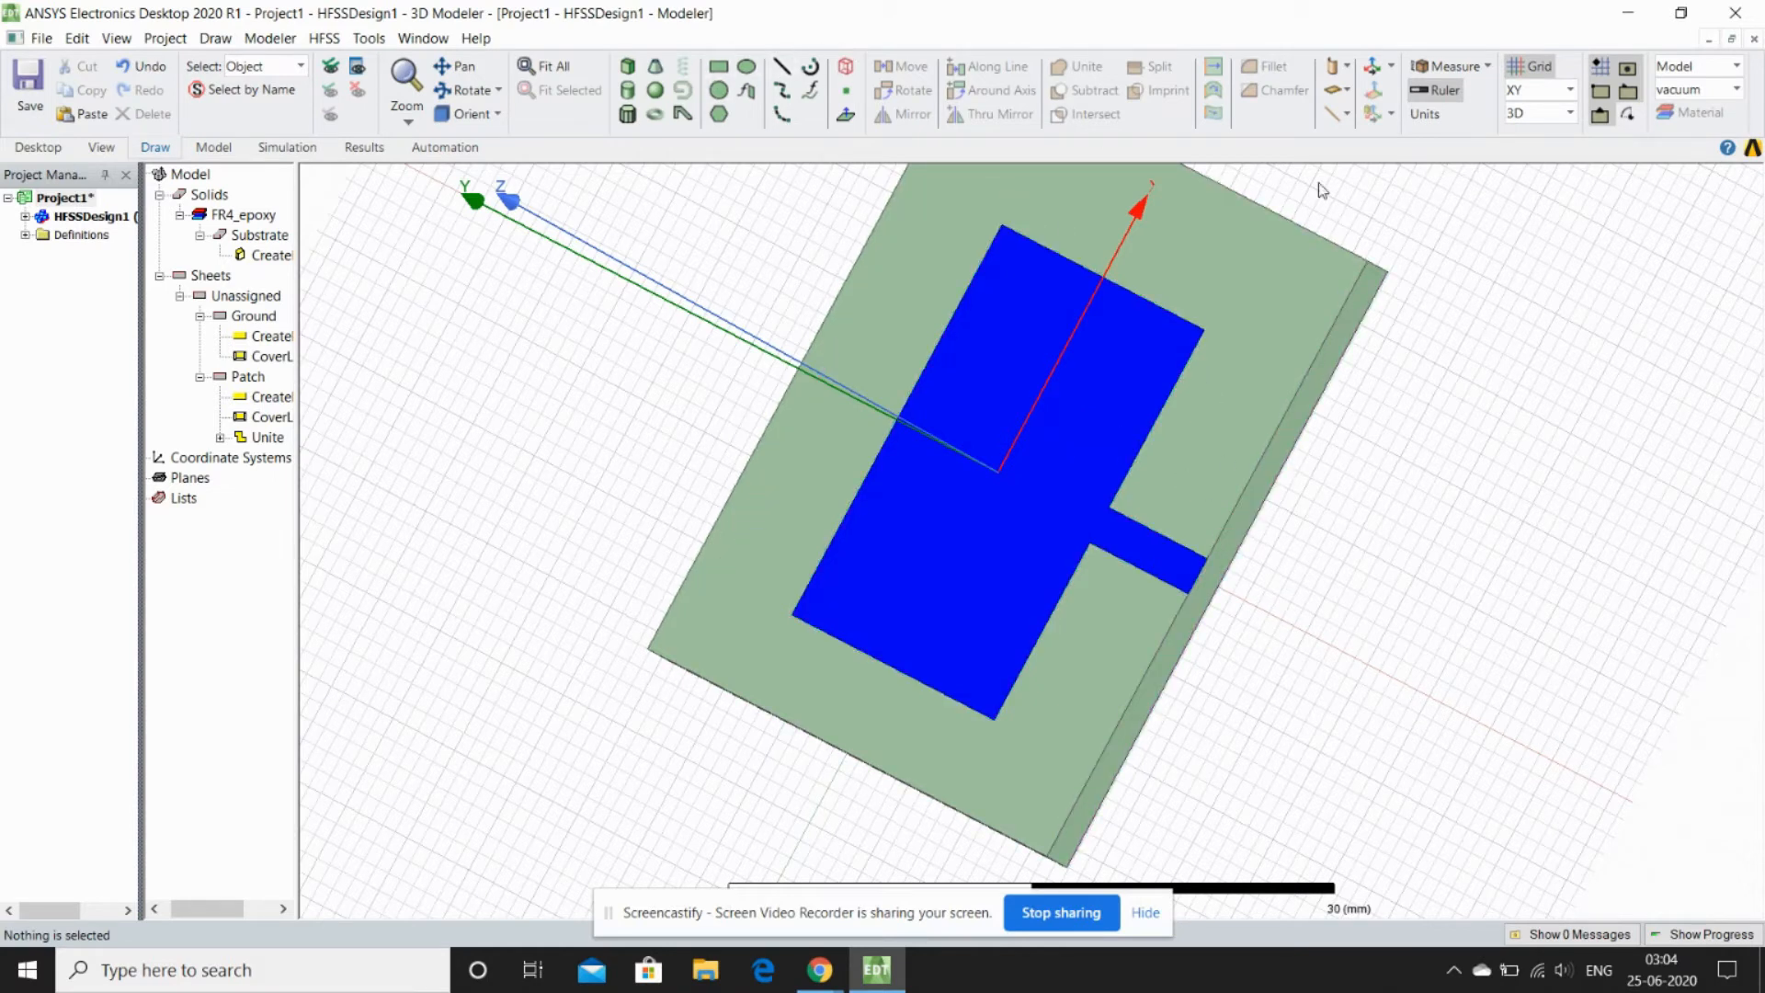
left_click(1536, 95)
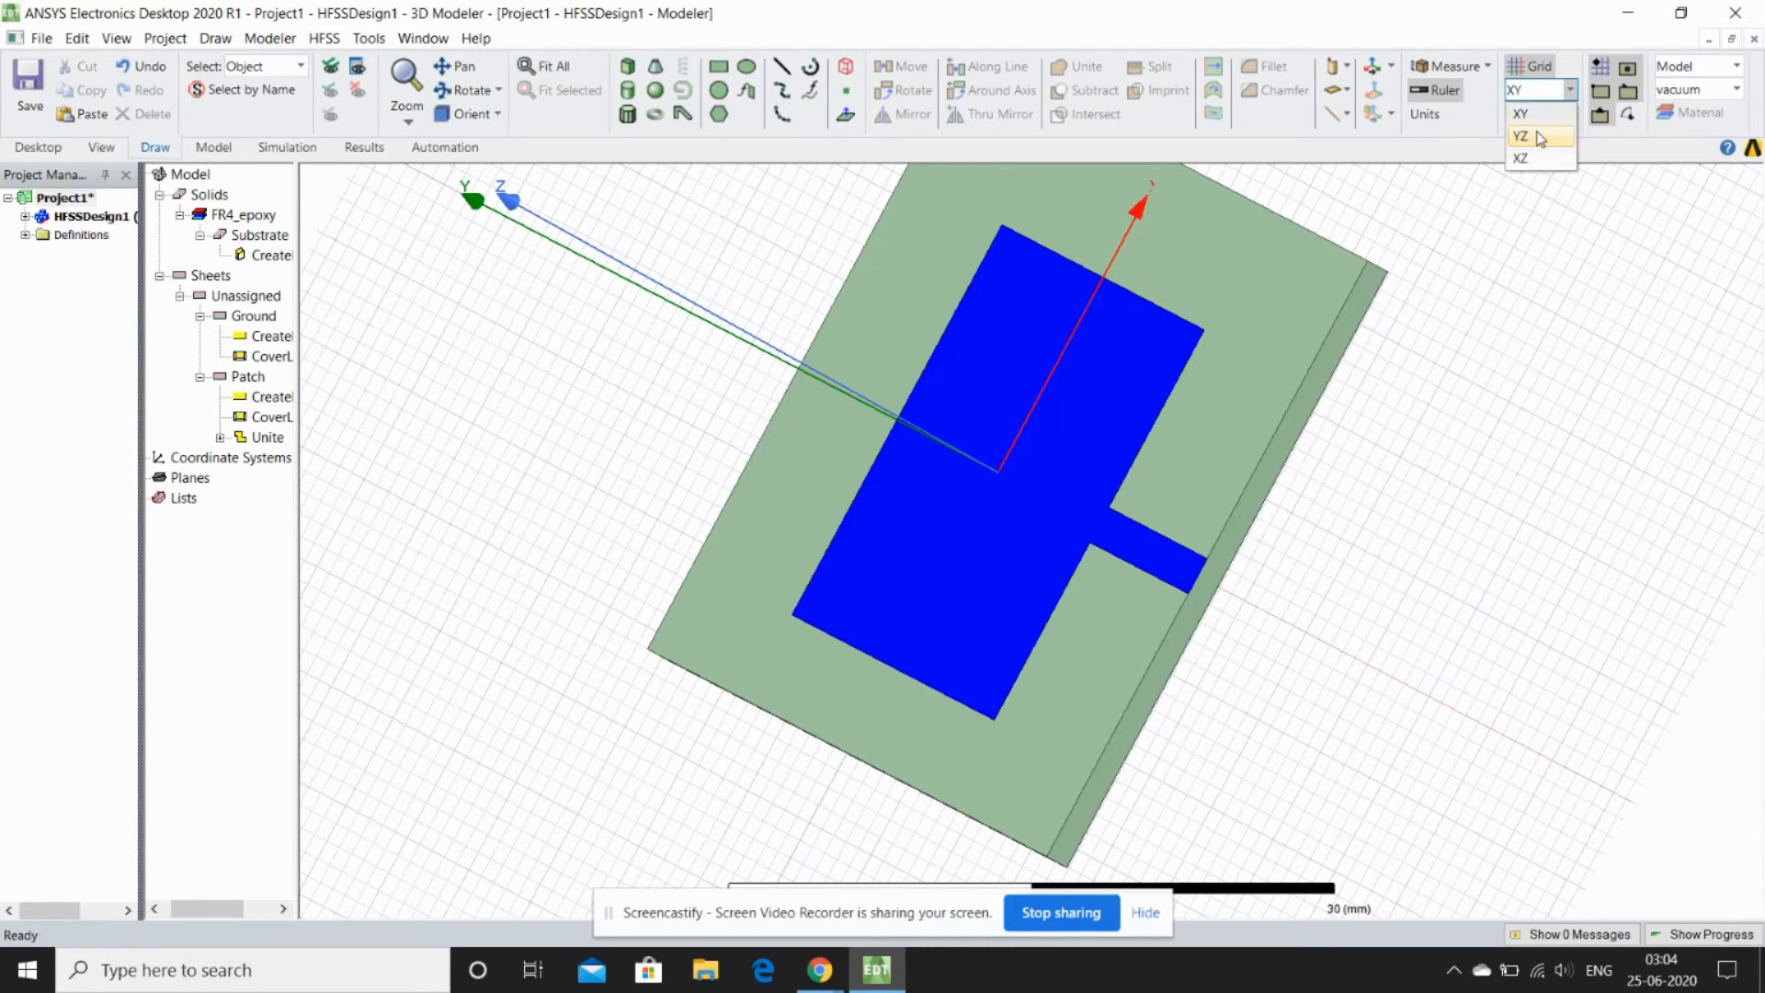
left_click(1520, 158)
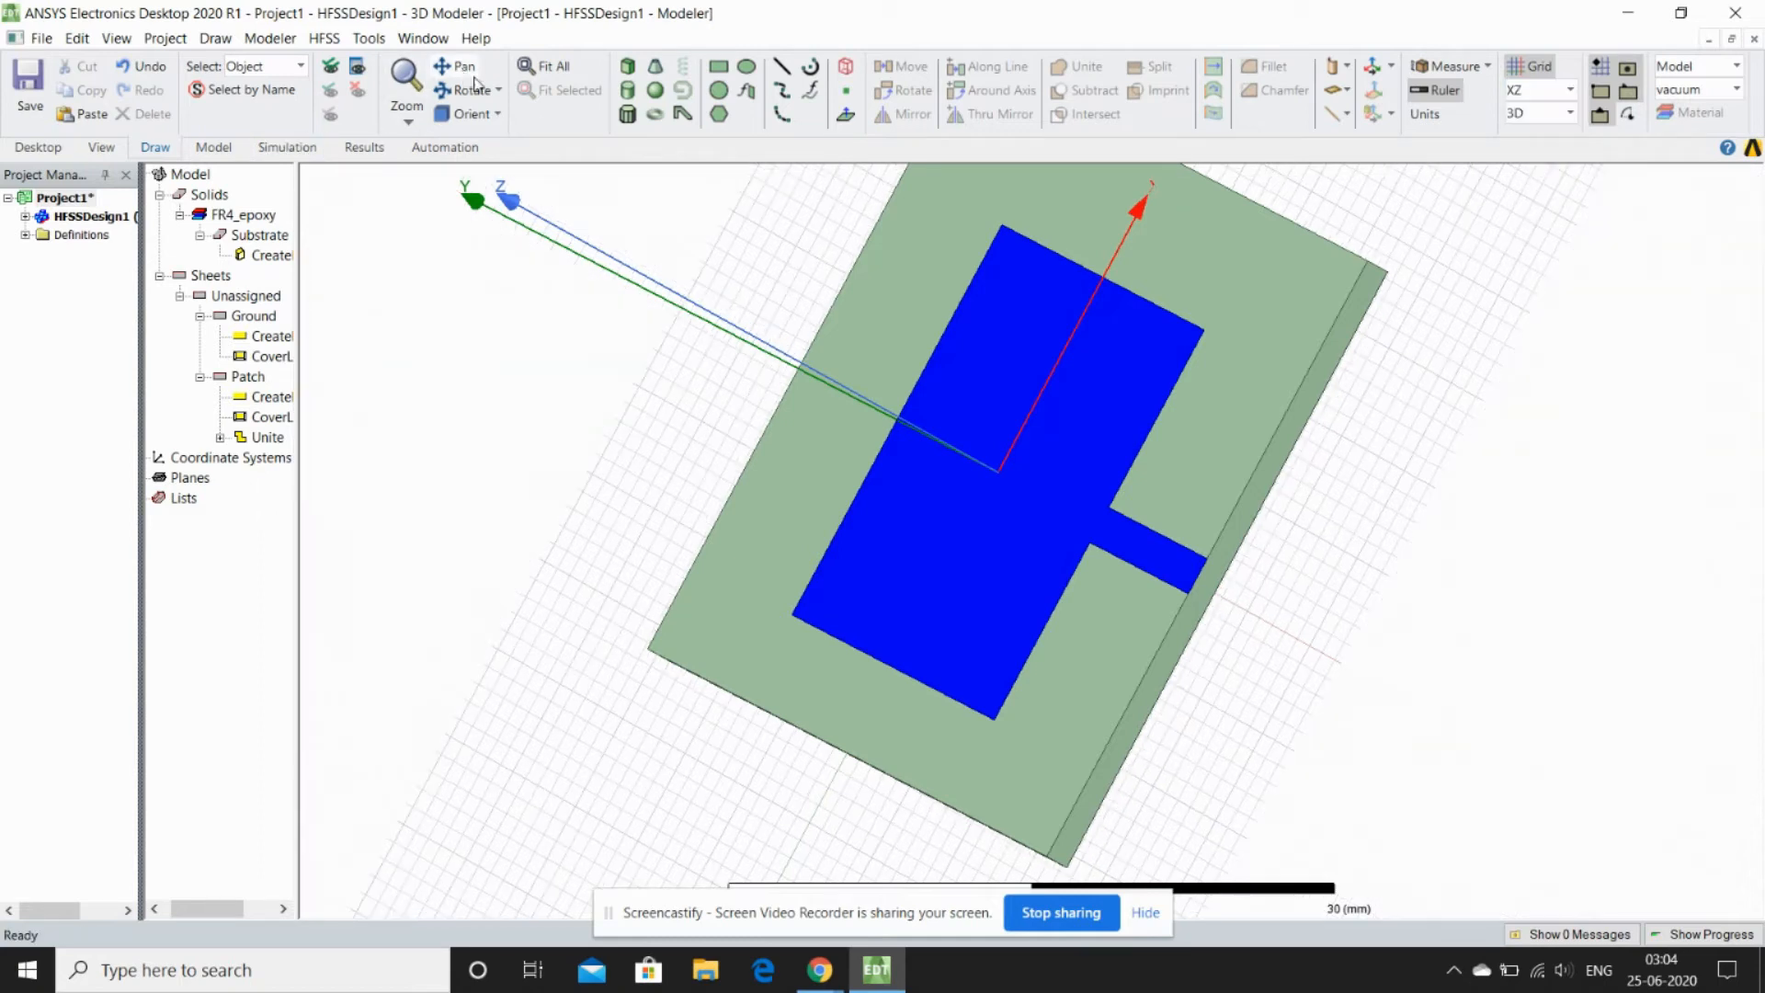
left_click(719, 66)
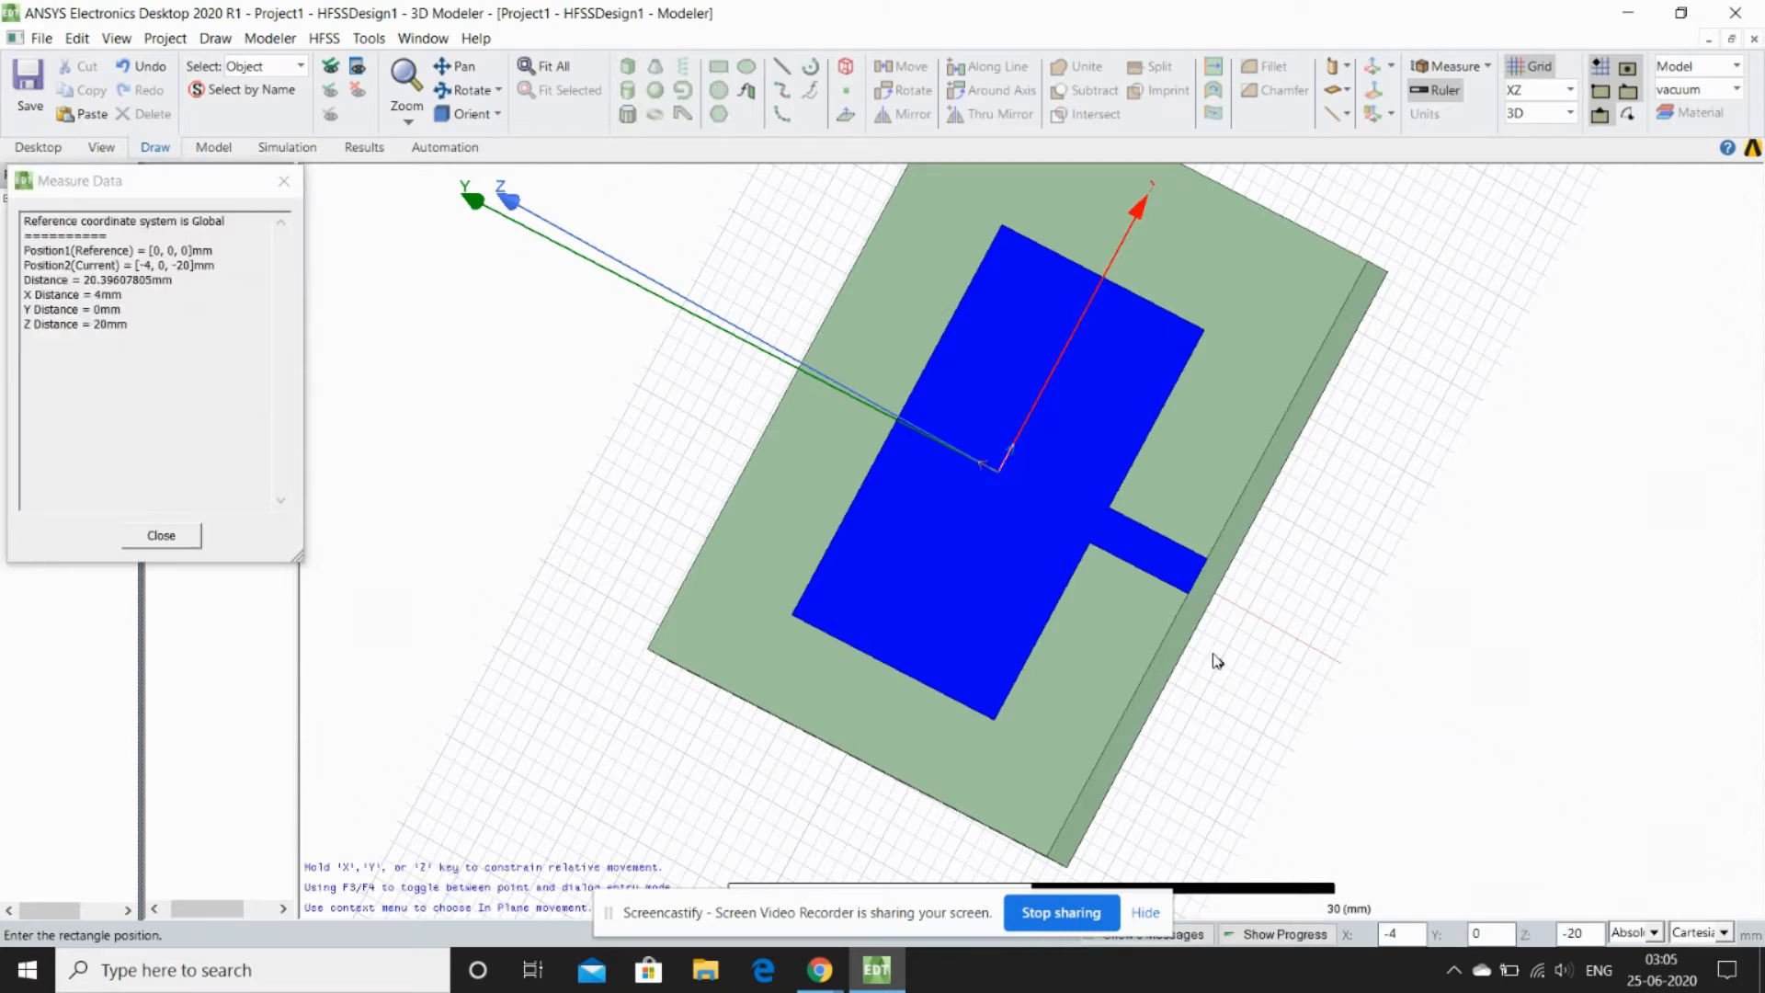
left_click(1189, 599)
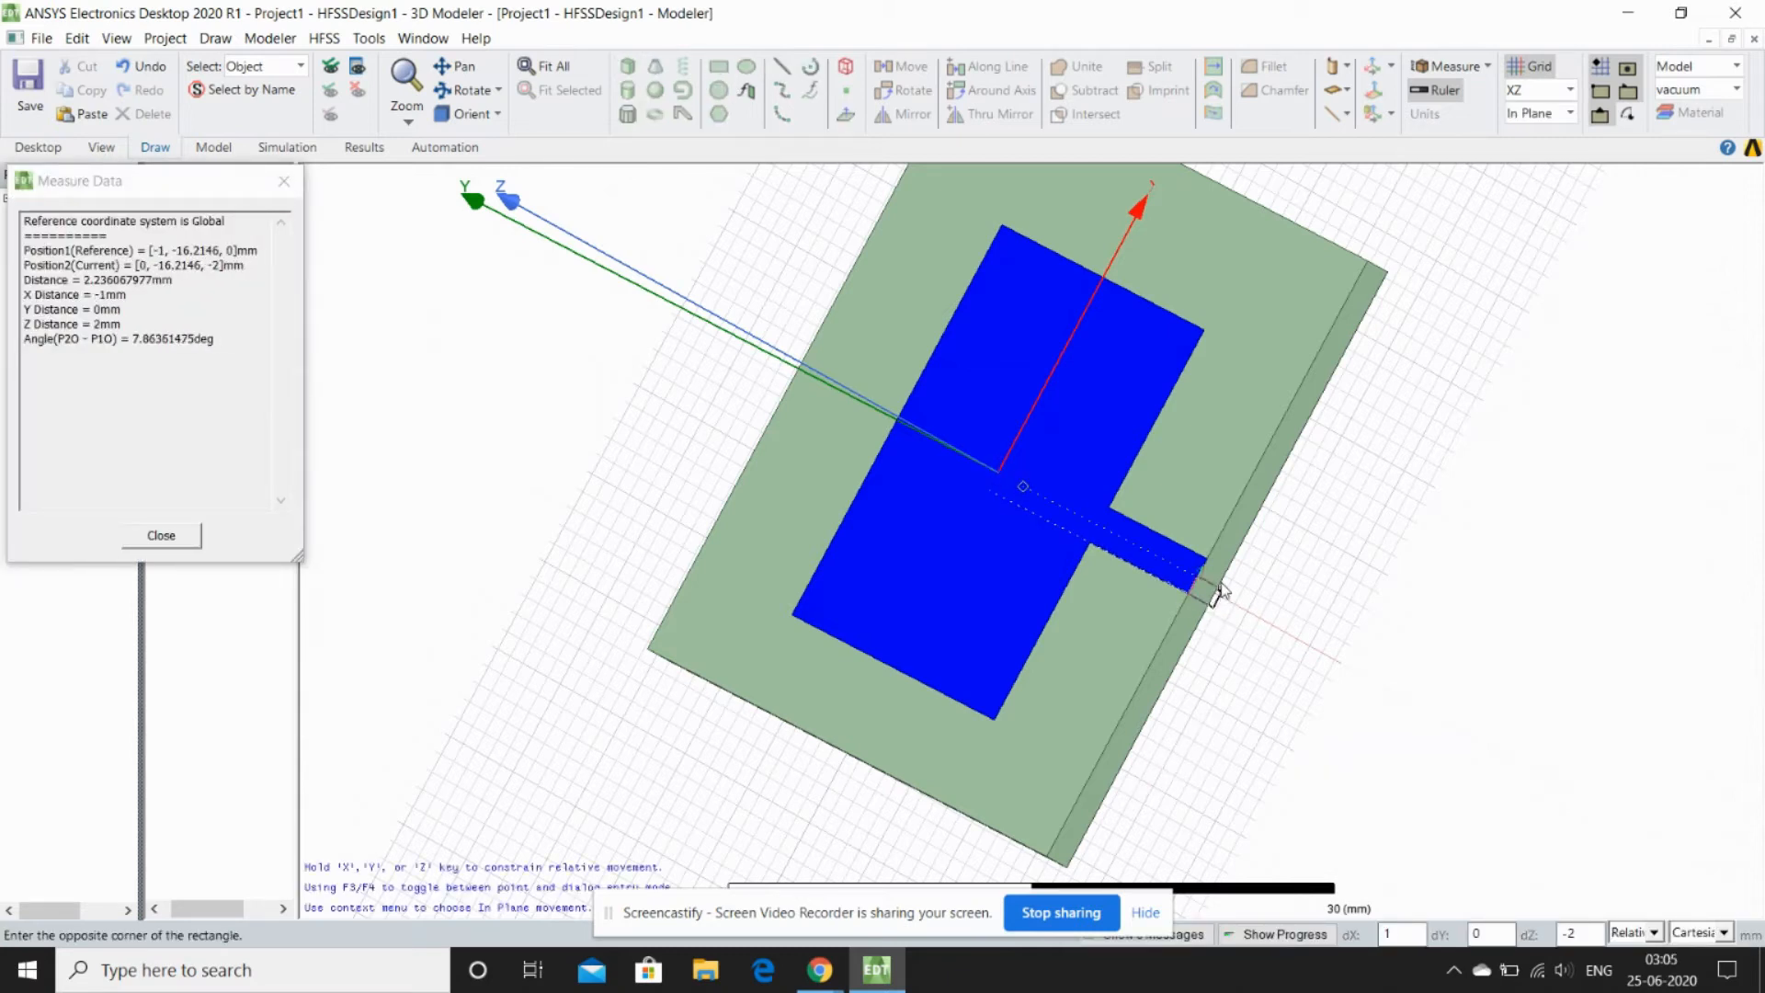
scroll(1220, 593, "up", 5)
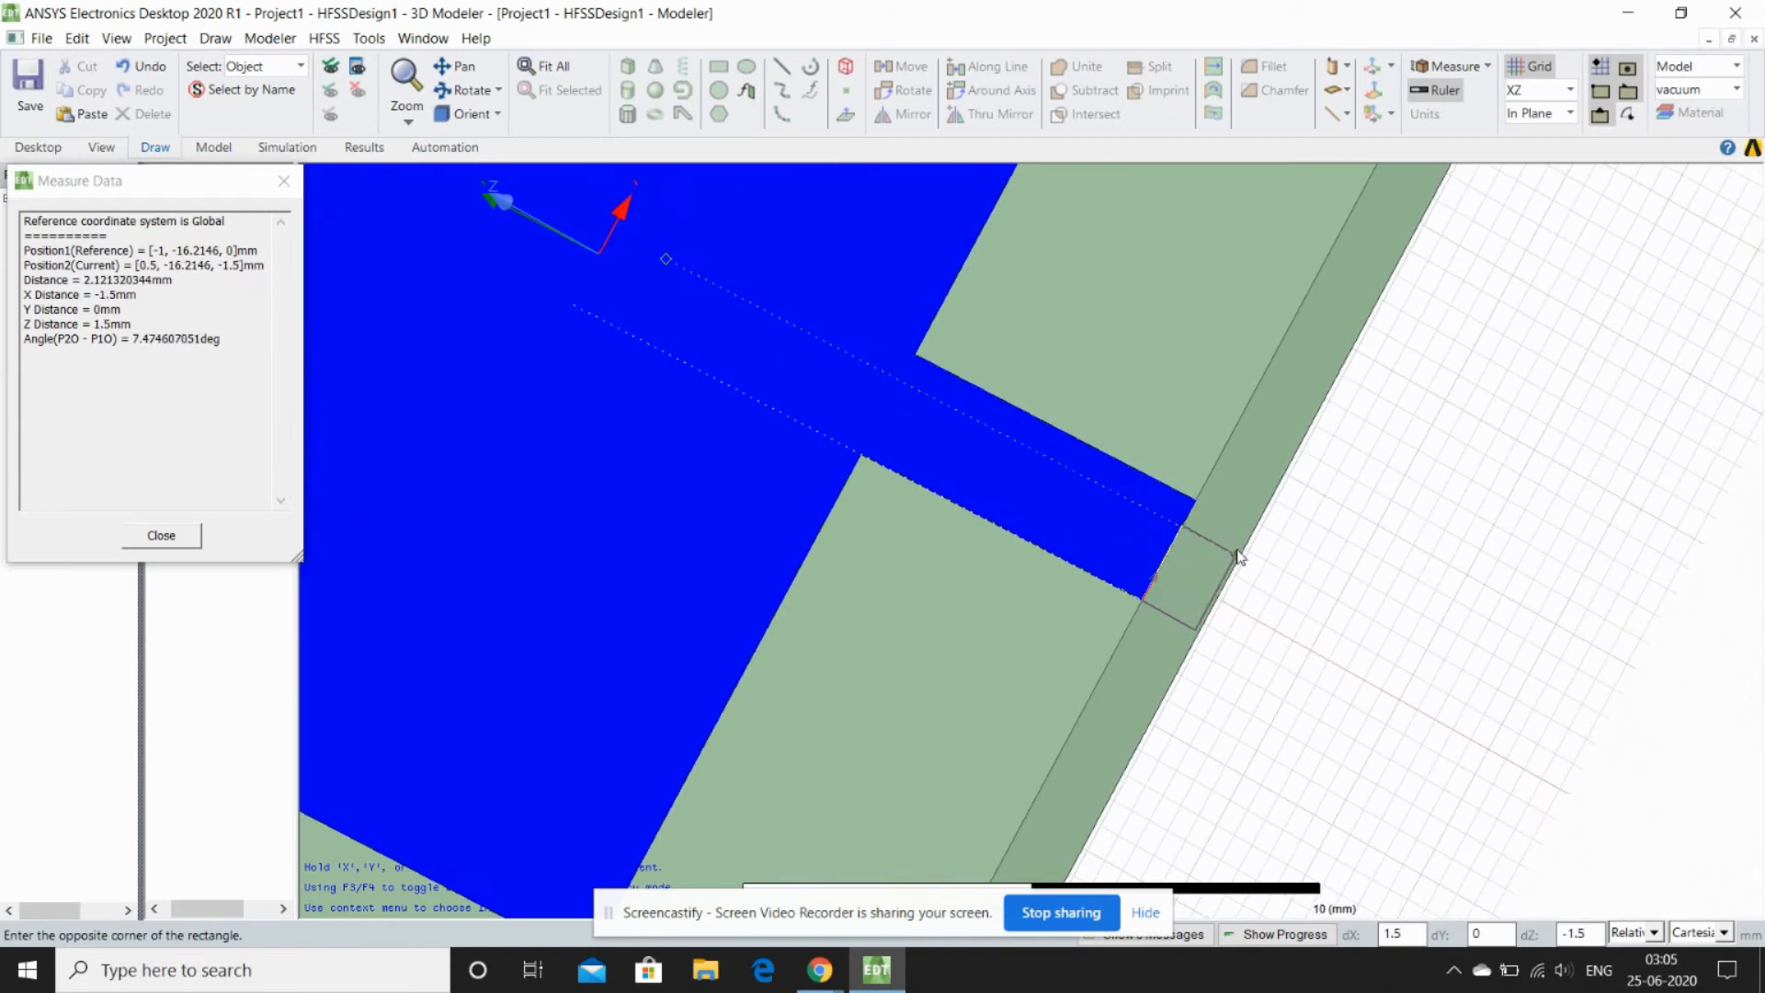
scroll(1240, 557, "up", 2)
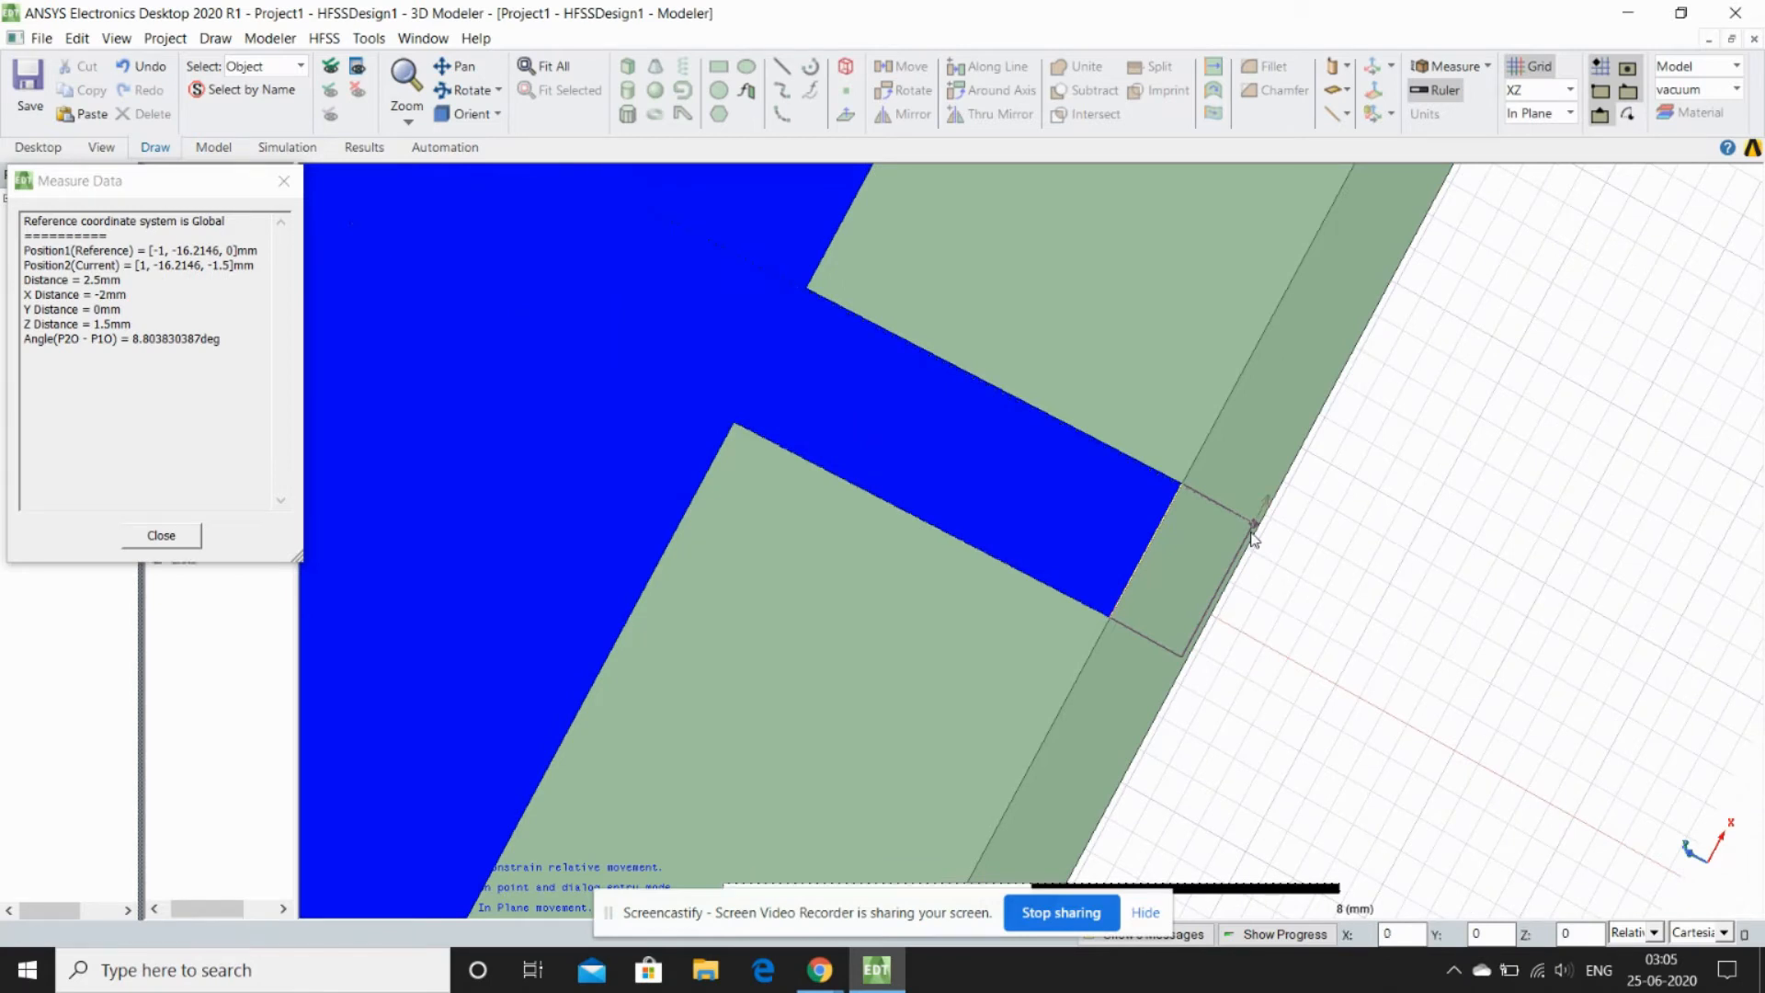
left_click(1251, 526)
Set the ZSize of the rectangle at the feed line's end to -1.6 mm
double_click(273, 476)
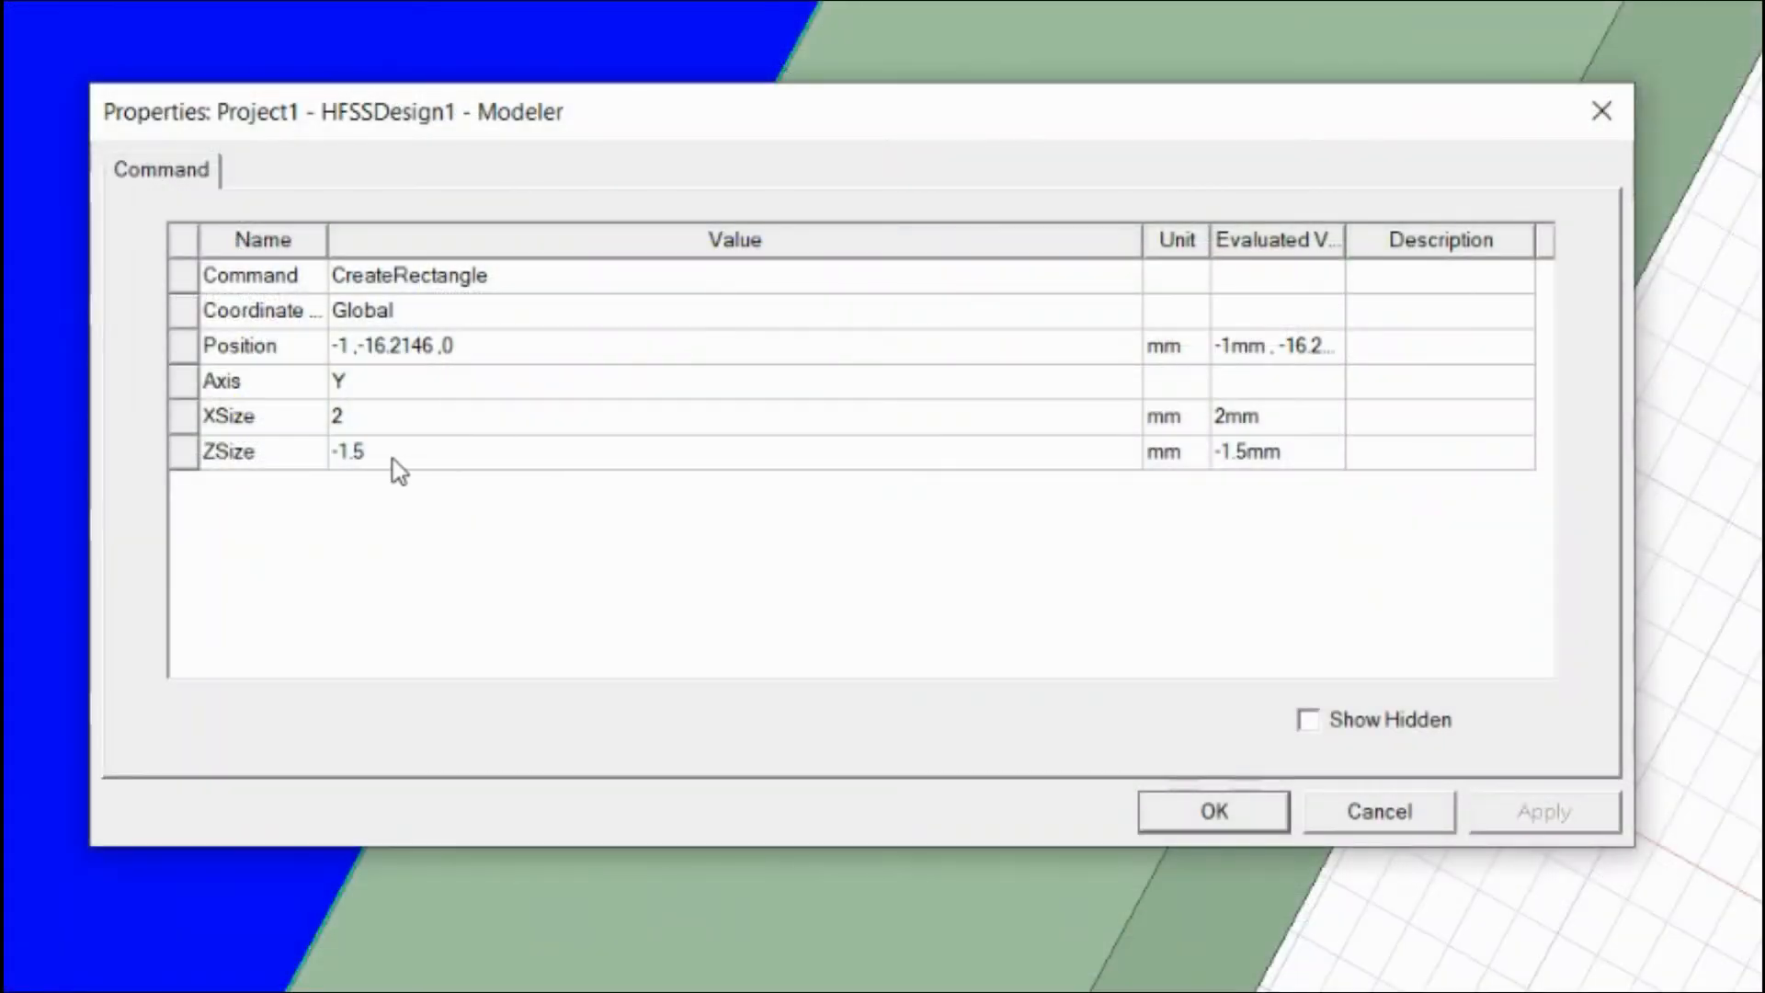
left_click(392, 457)
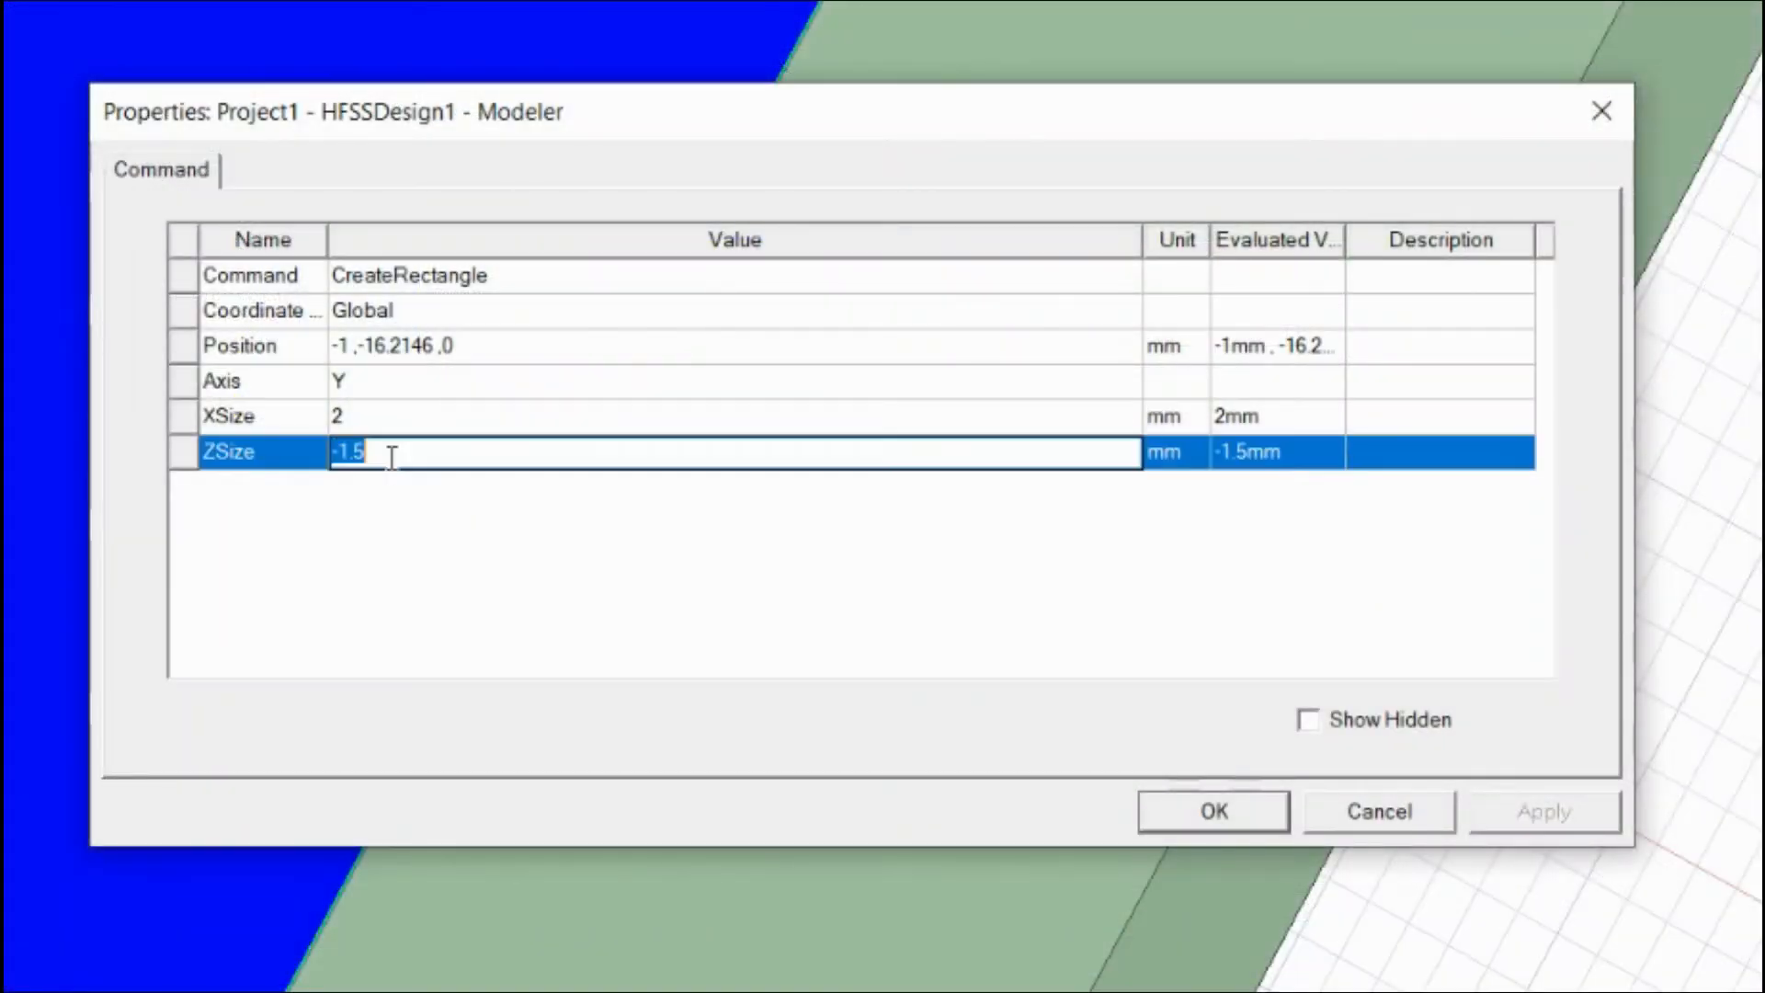
left_click(392, 457)
key("BackSpace")
type("6")
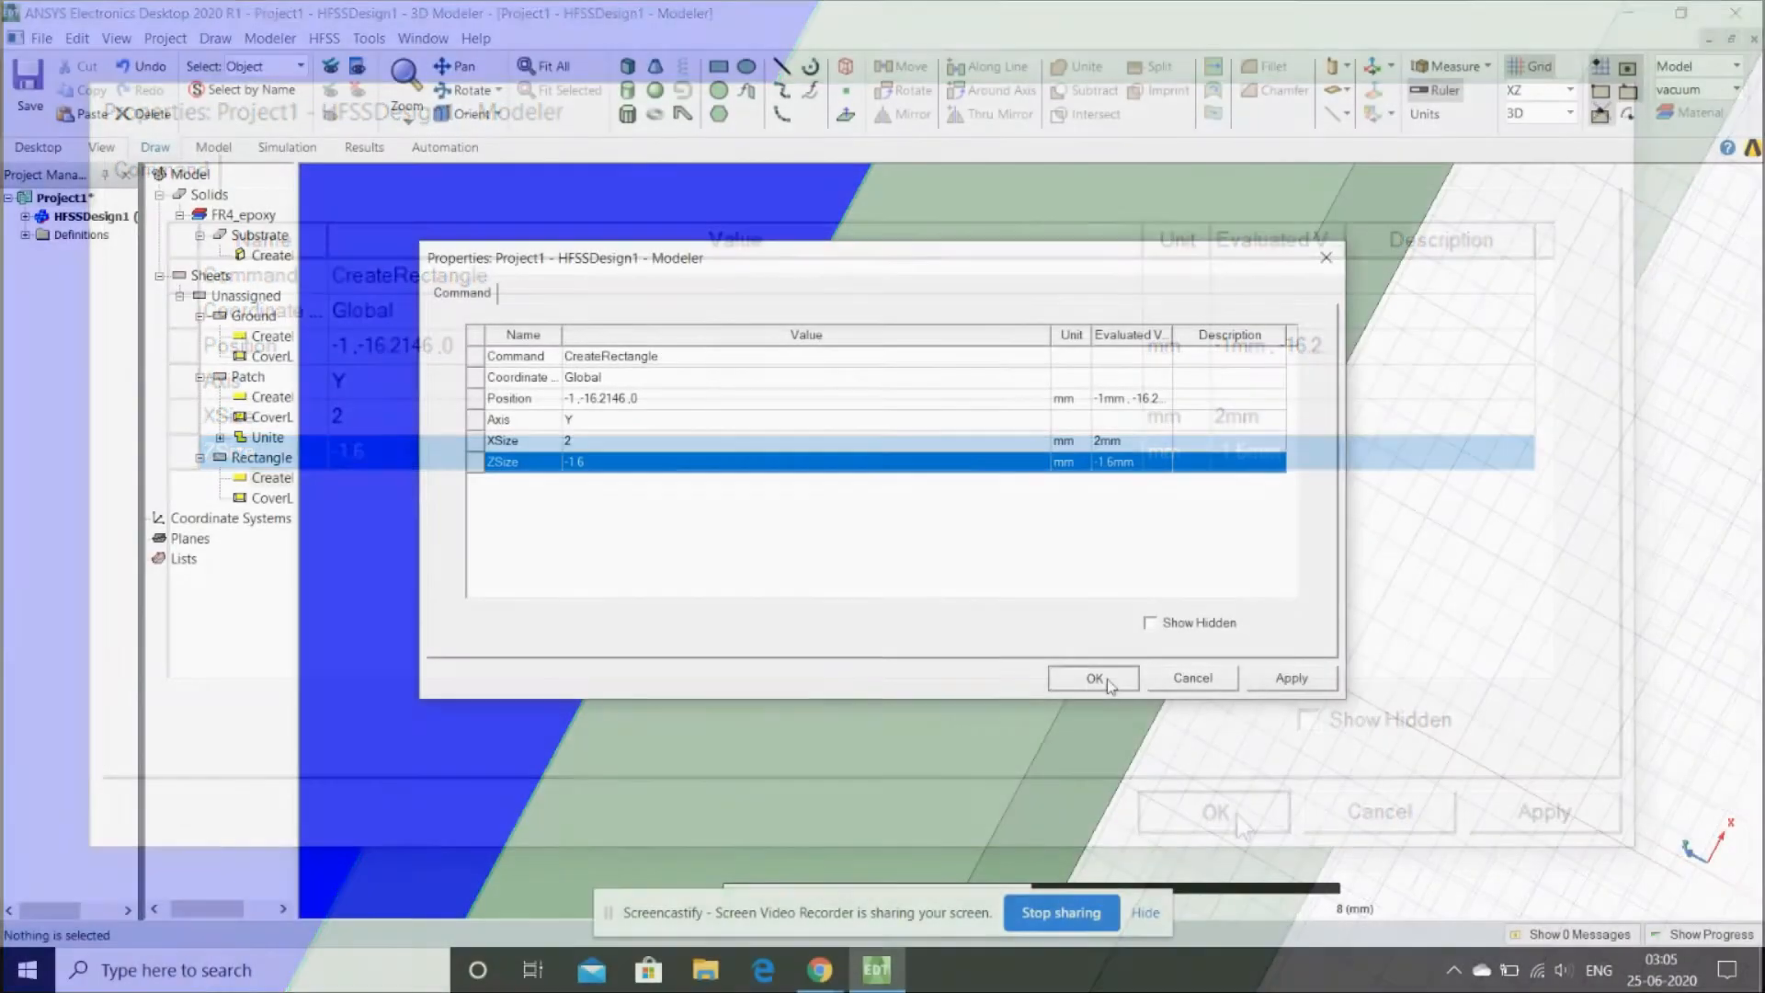
left_click(1254, 825)
Rename the rectangle at the feed line's end as port
double_click(277, 459)
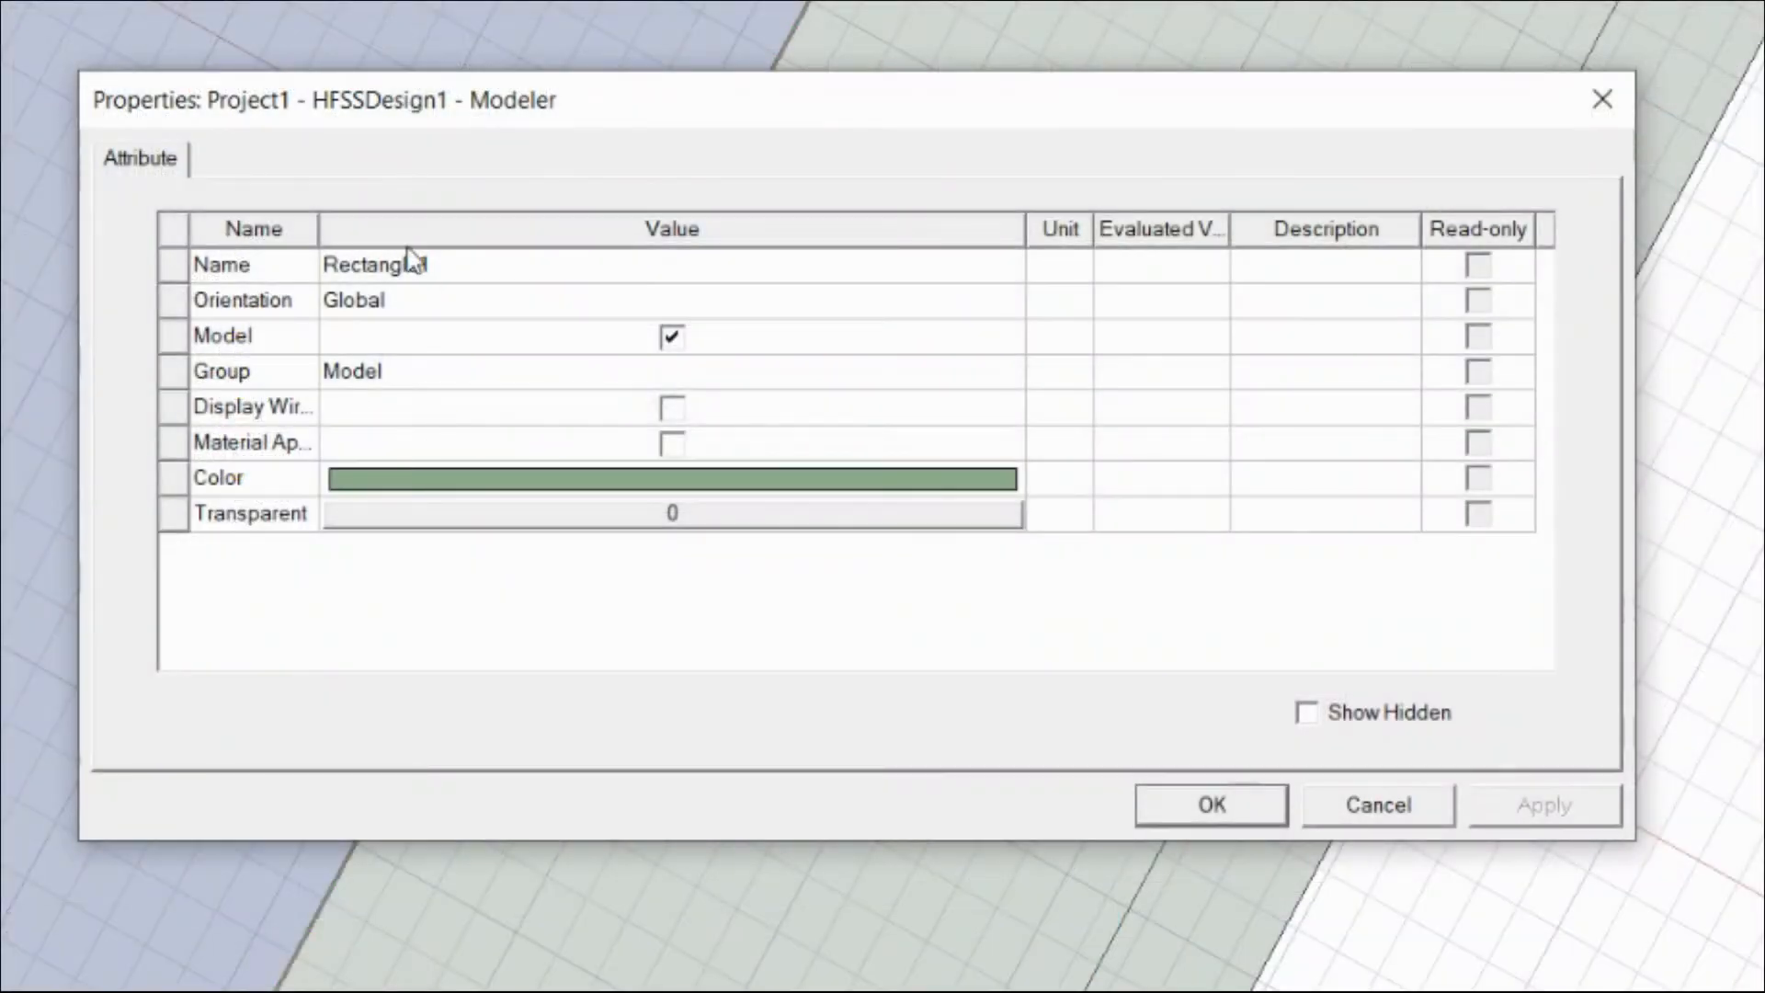
double_click(411, 264)
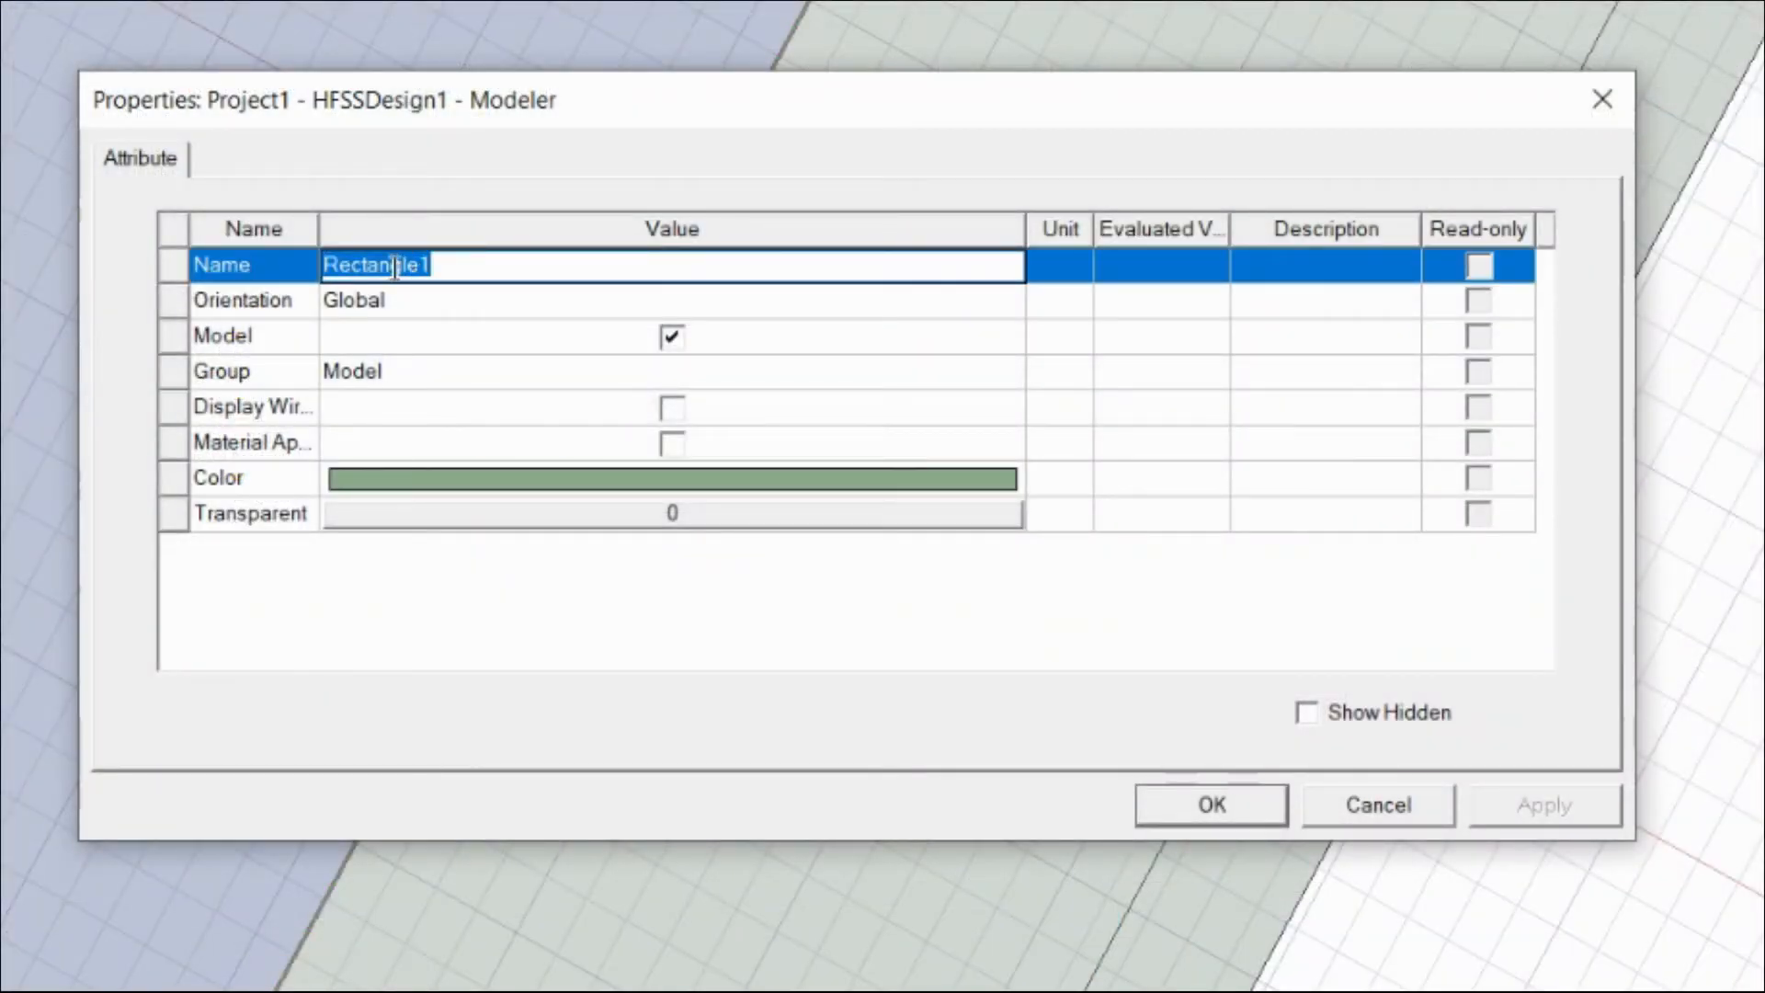
key("BackSpace")
type("port")
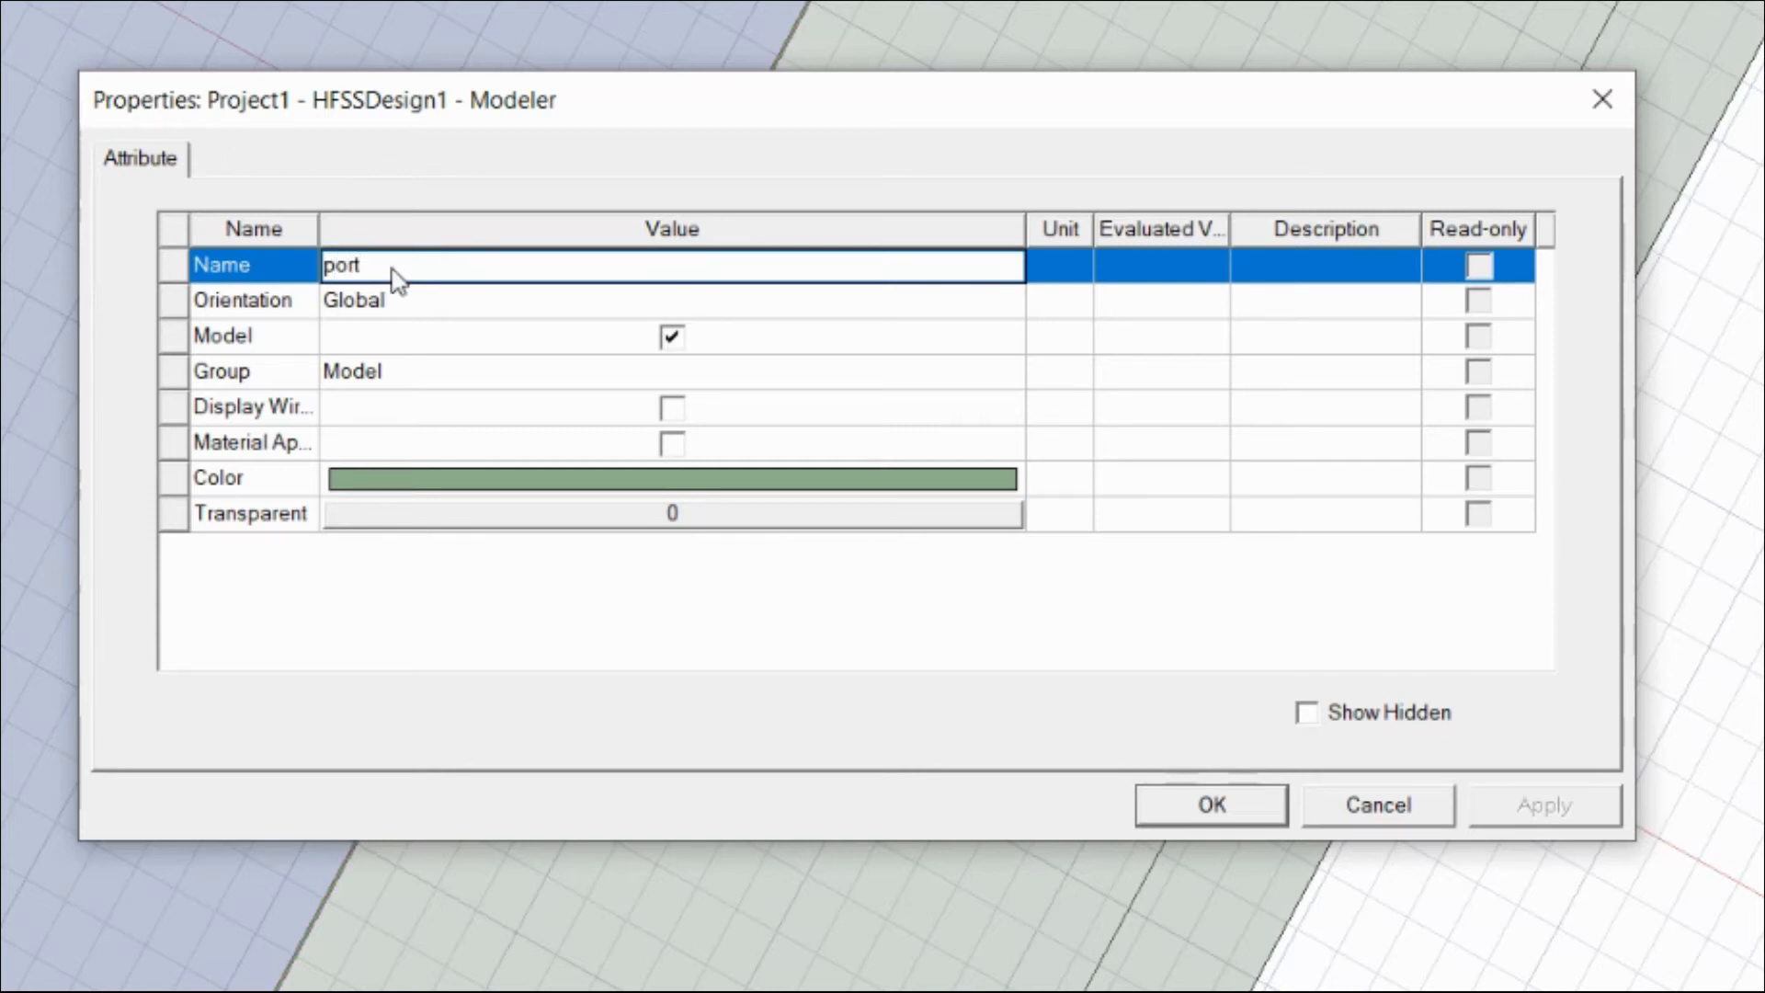
key("Return")
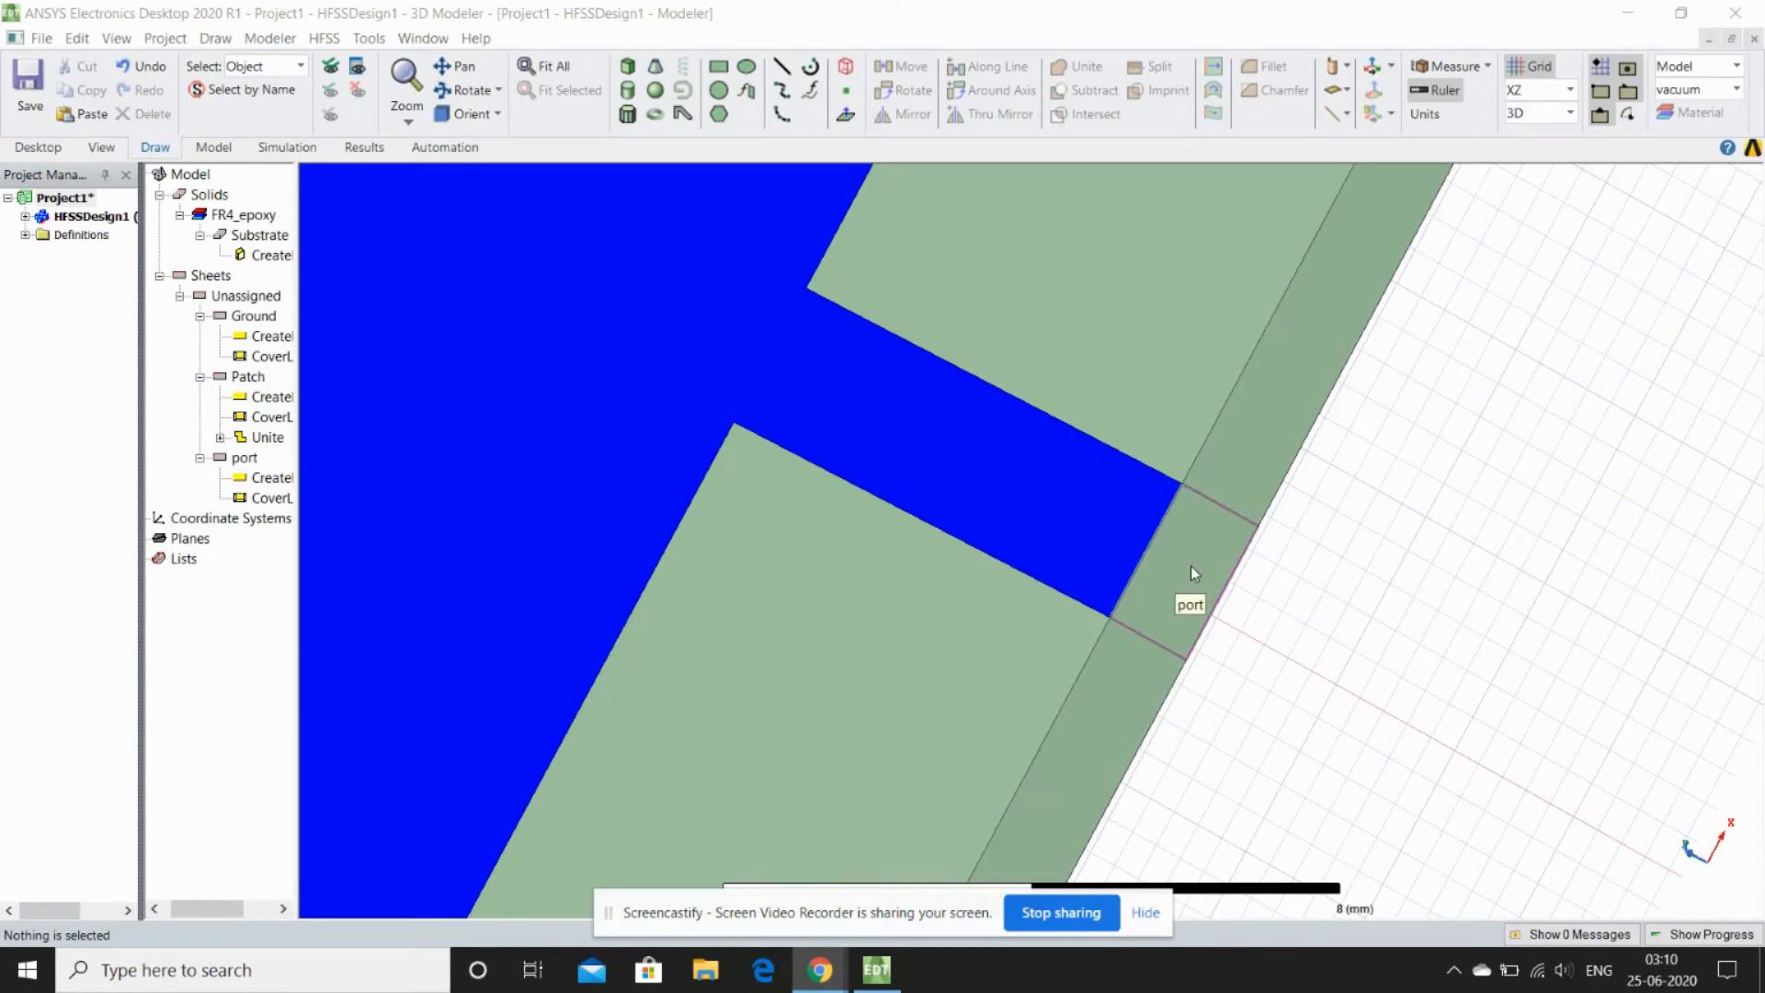
Assign a lumped port excitation to the port sheet, keeping the name 1 and the 50 ohm full port impedance
left_click(1208, 555)
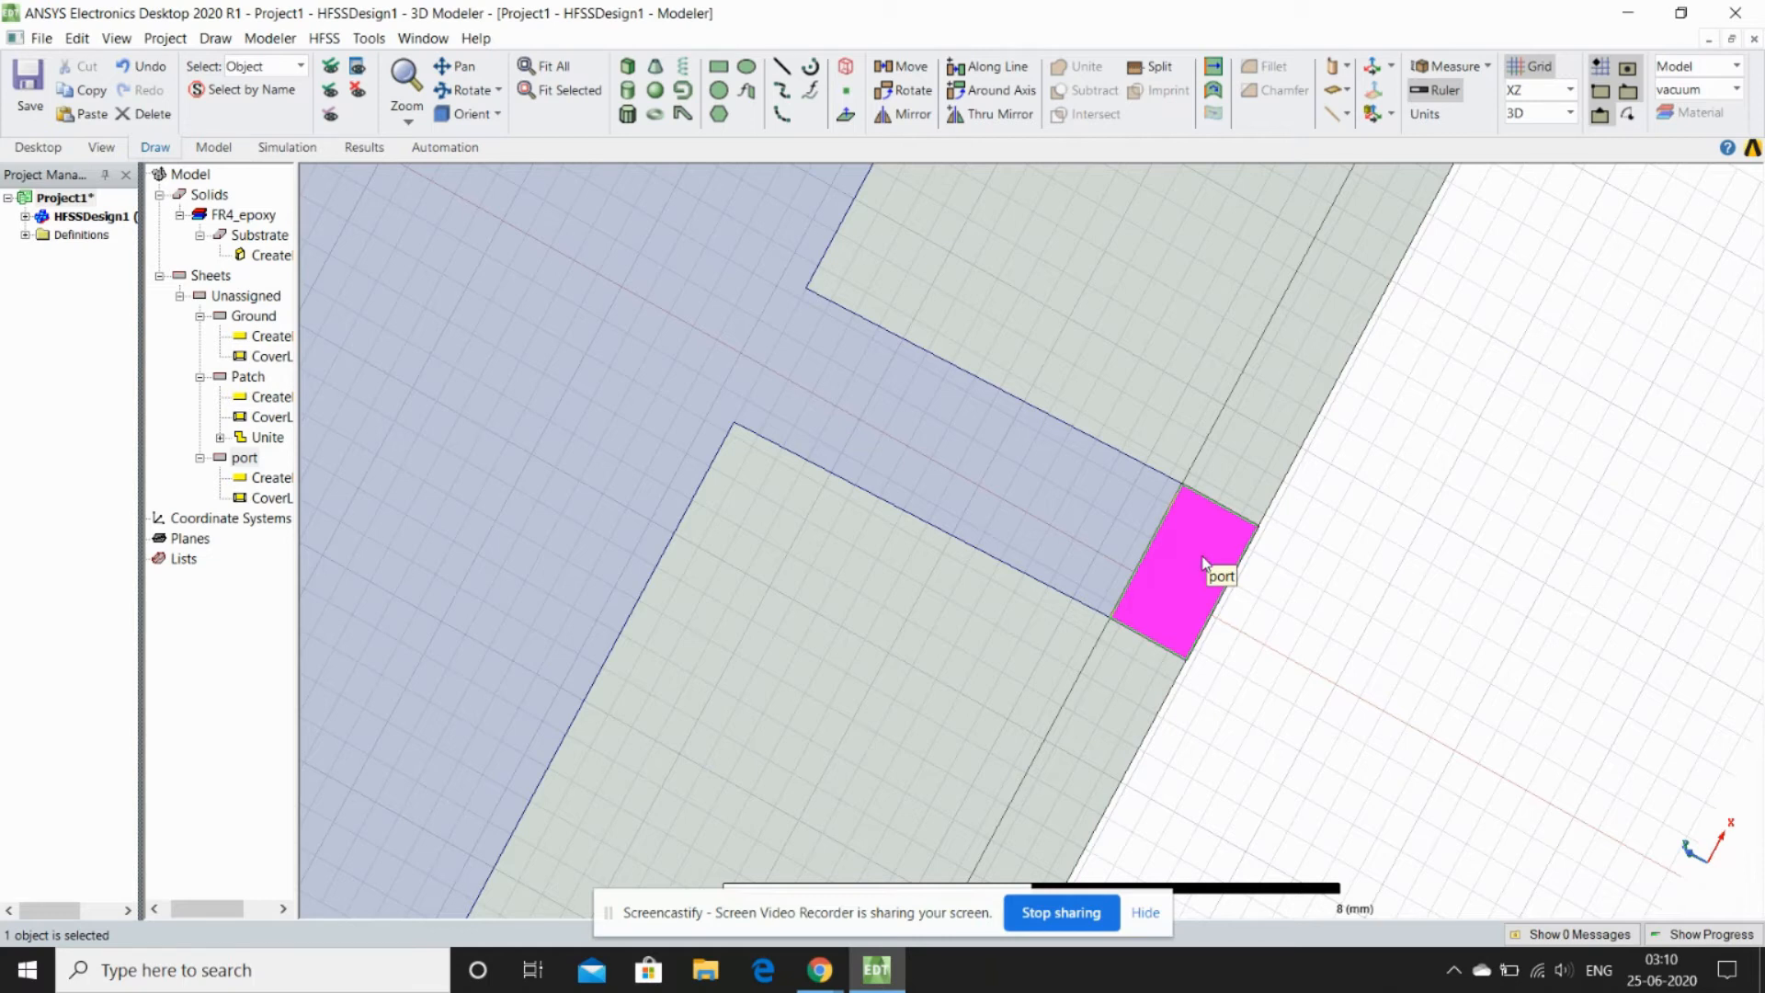
right_click(1203, 562)
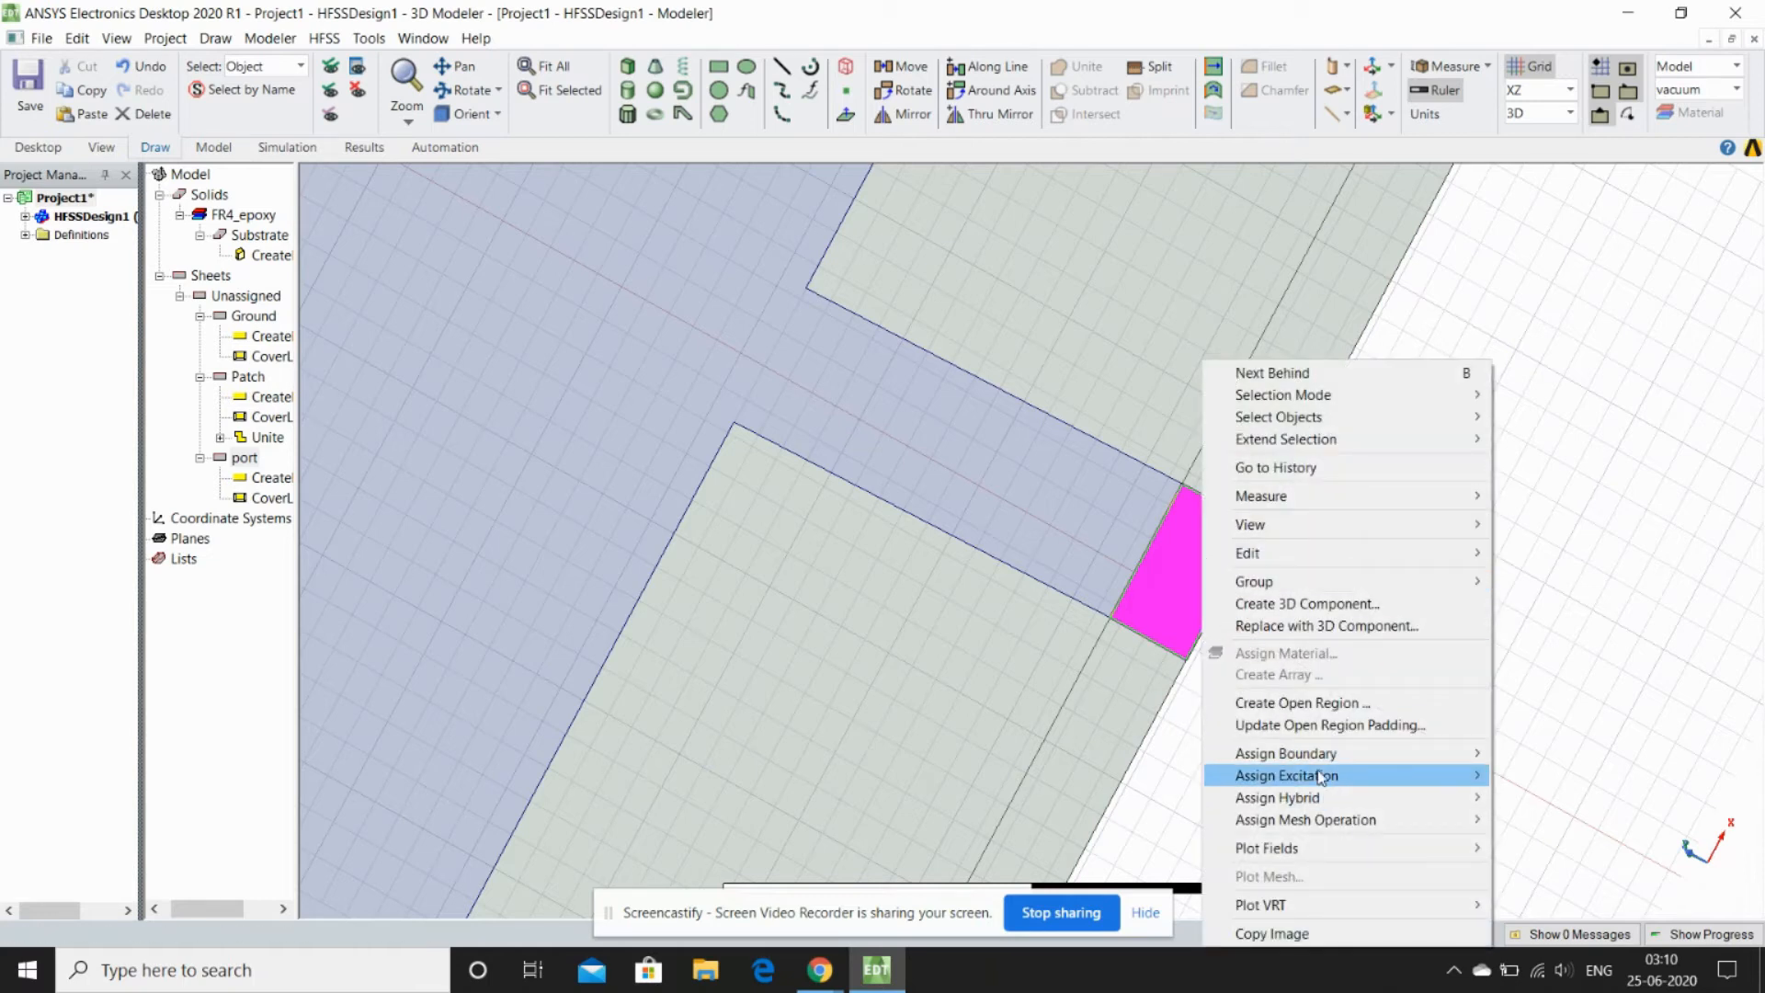
mouse_move(1319, 779)
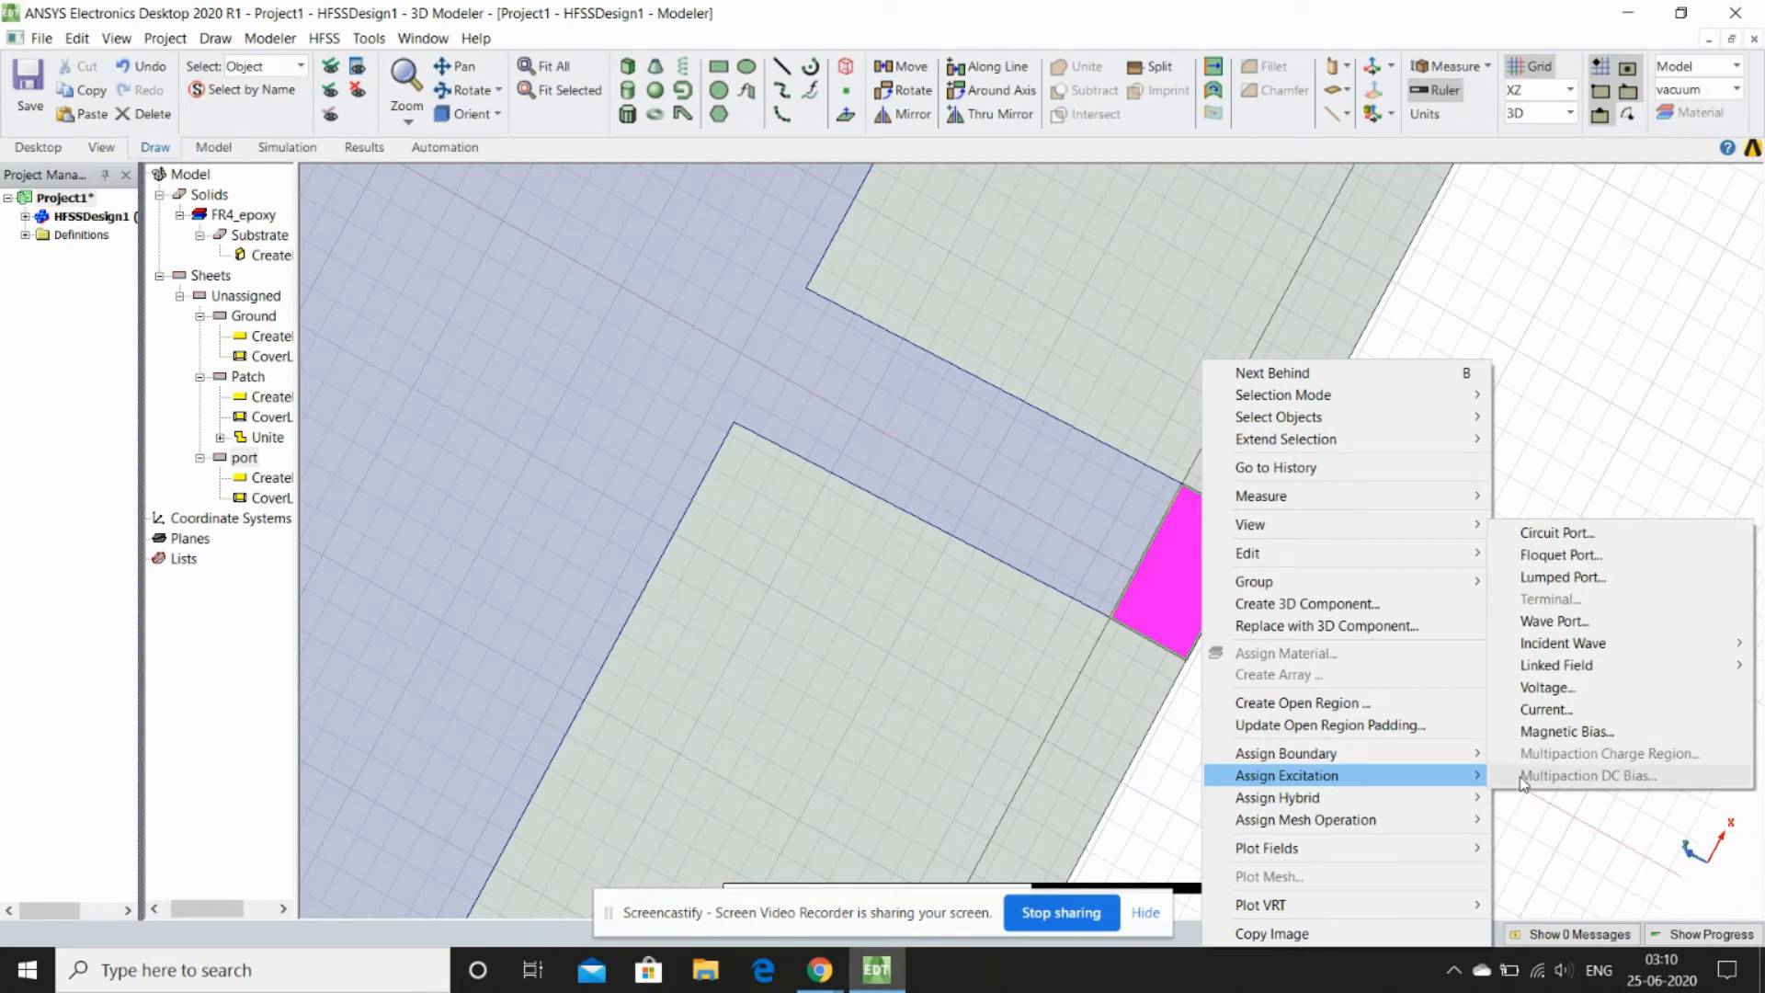
left_click(1562, 576)
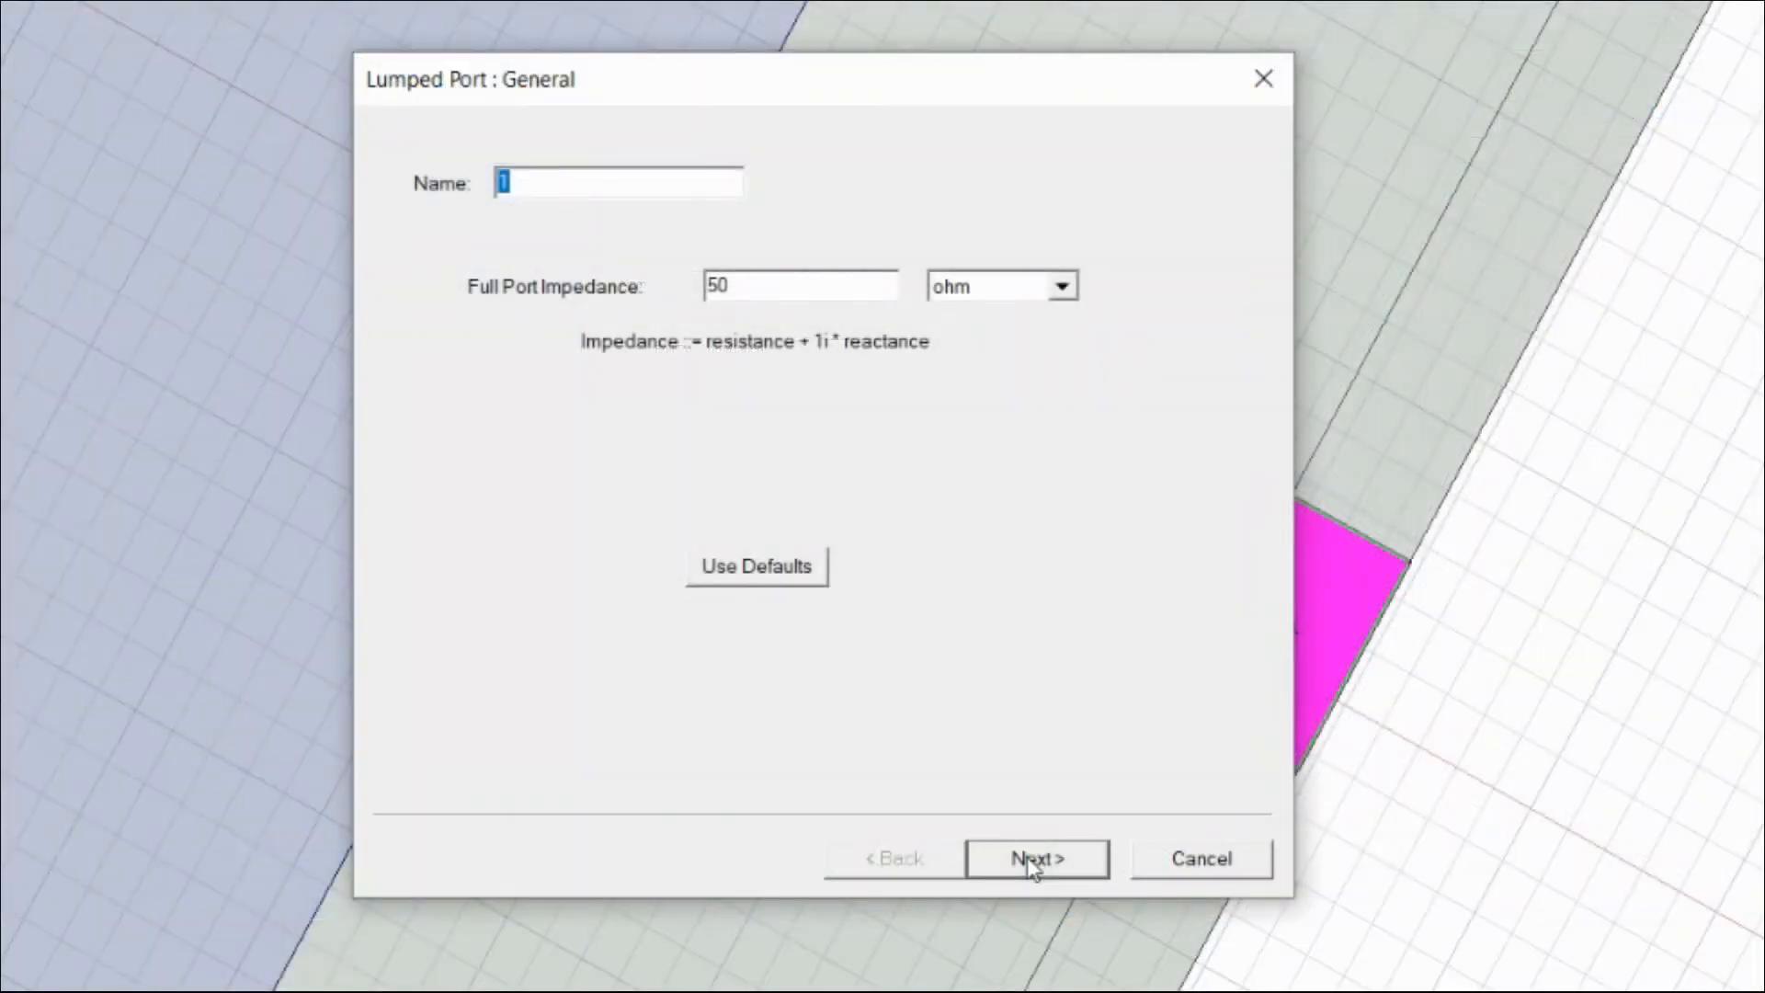
left_click(1014, 715)
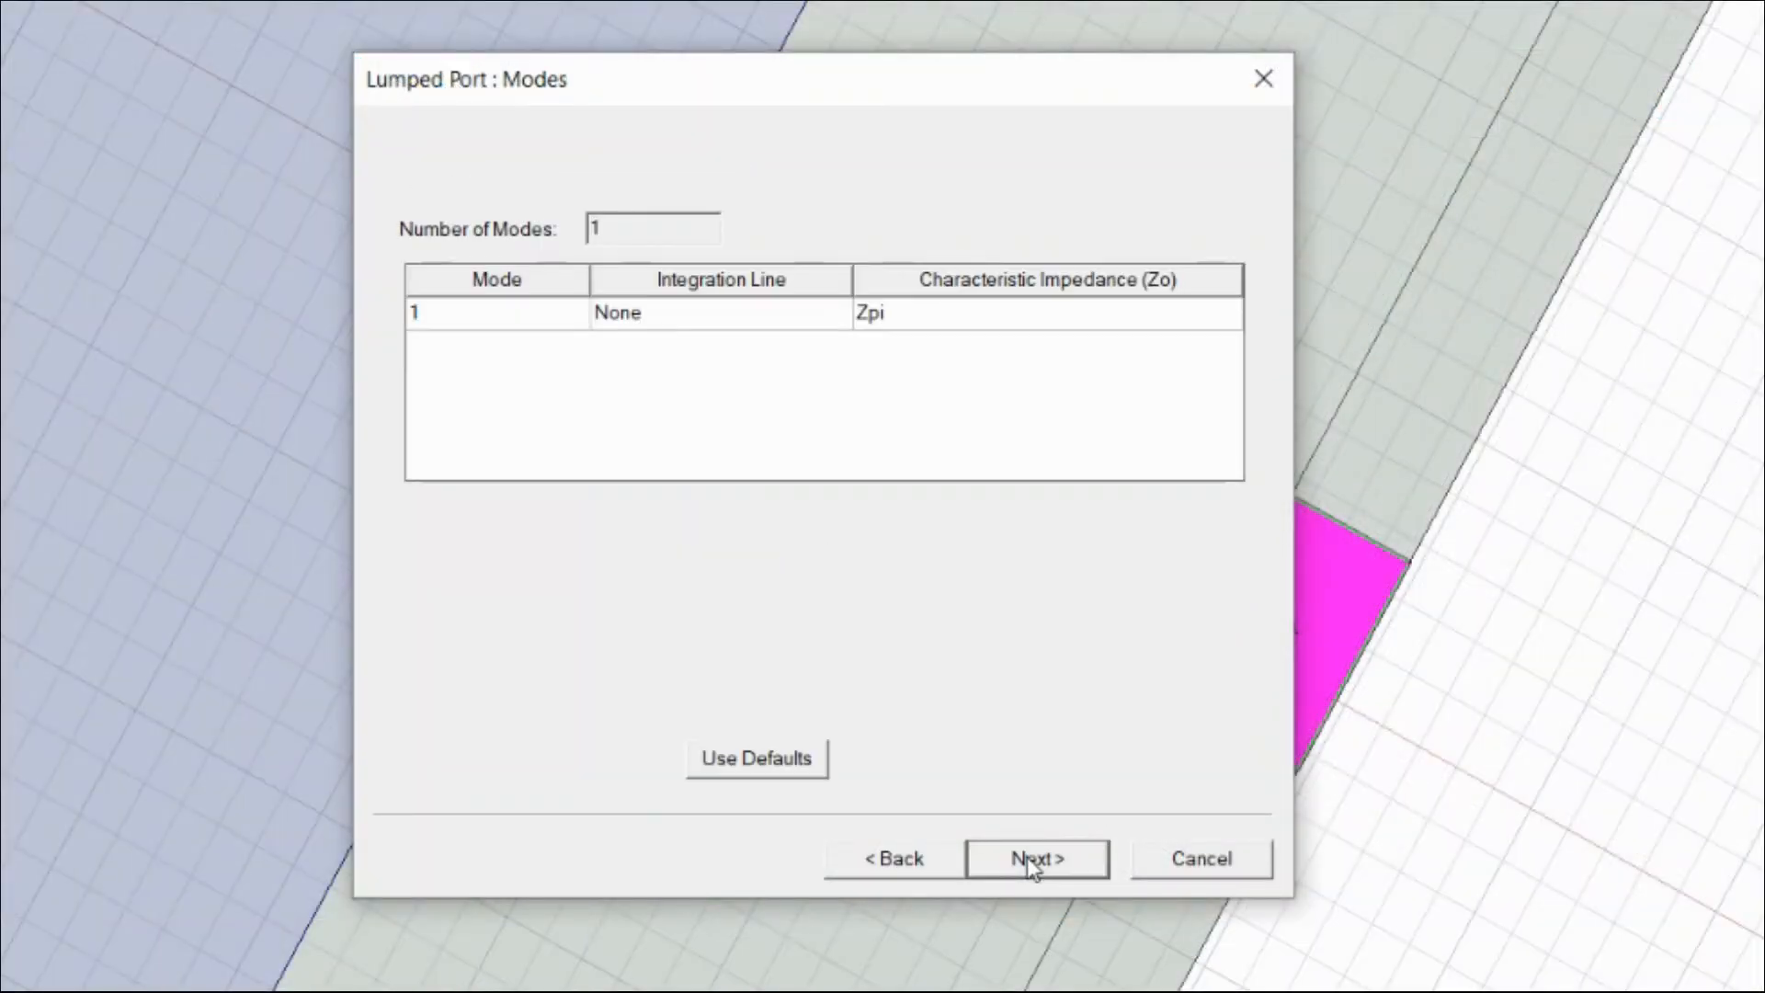
Define mode 1's integration line from the port sheet's centre towards its +X edge and finish the lumped port with 50 ohm renormalization
left_click(742, 313)
left_click(742, 313)
left_click(745, 368)
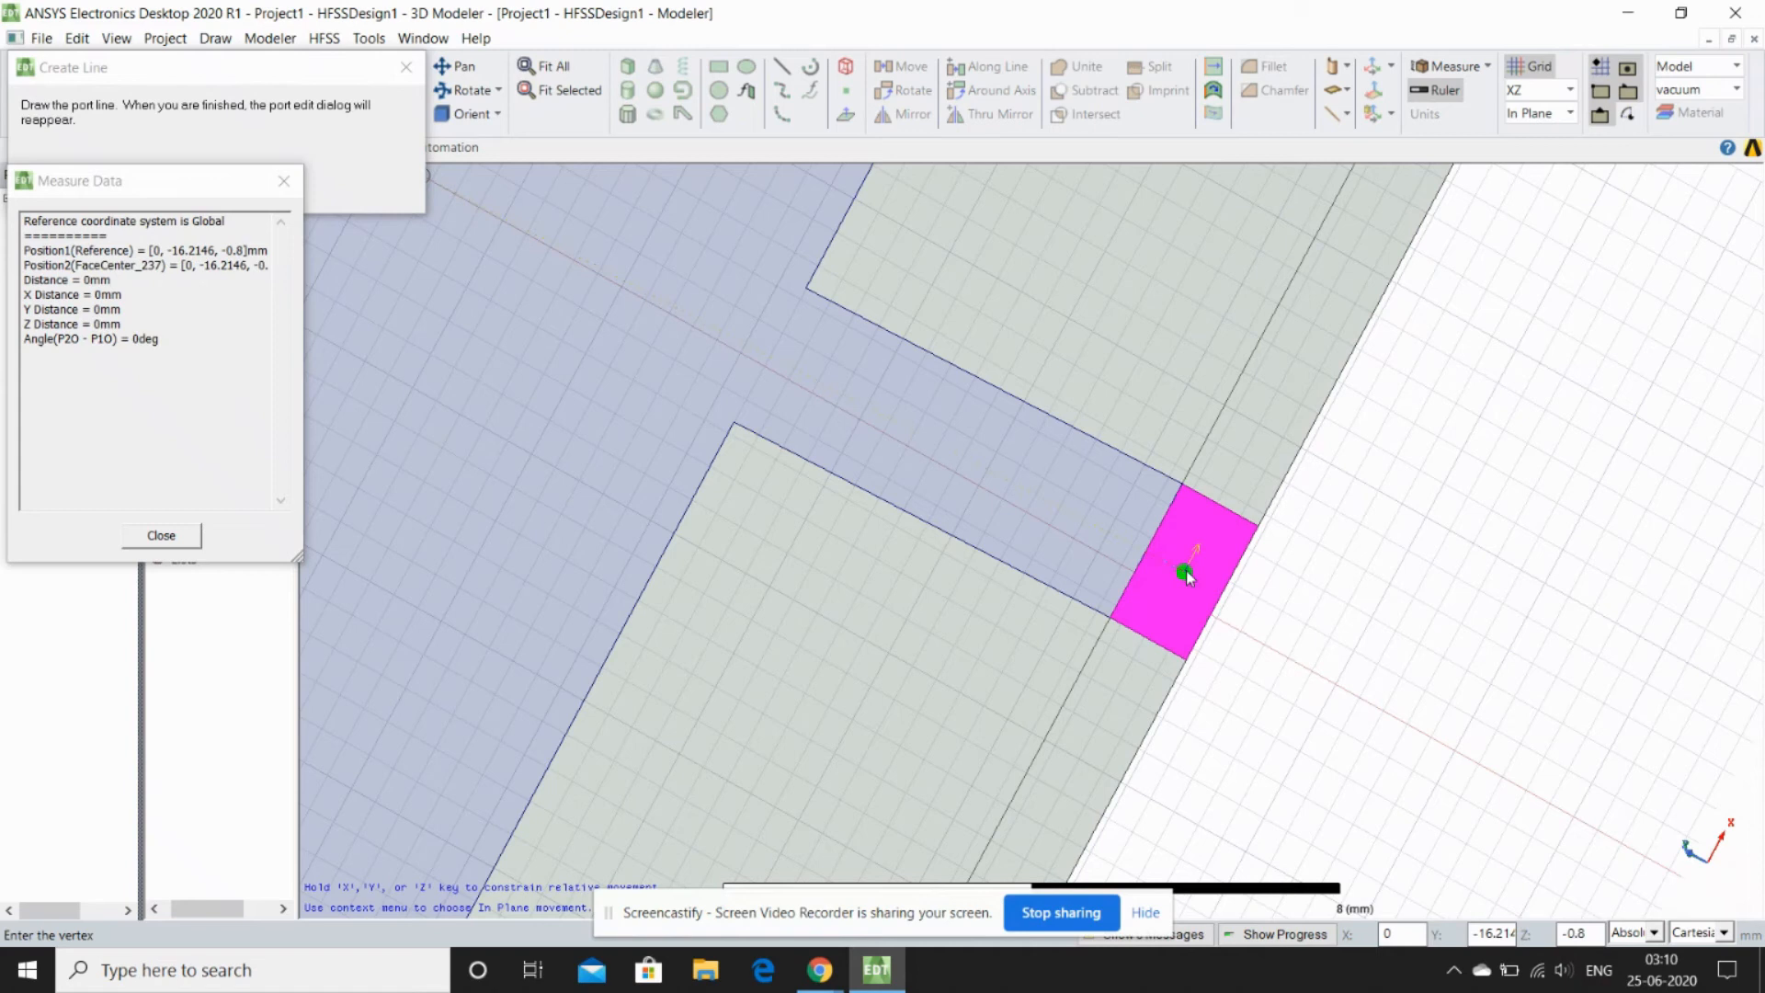
left_click(1185, 571)
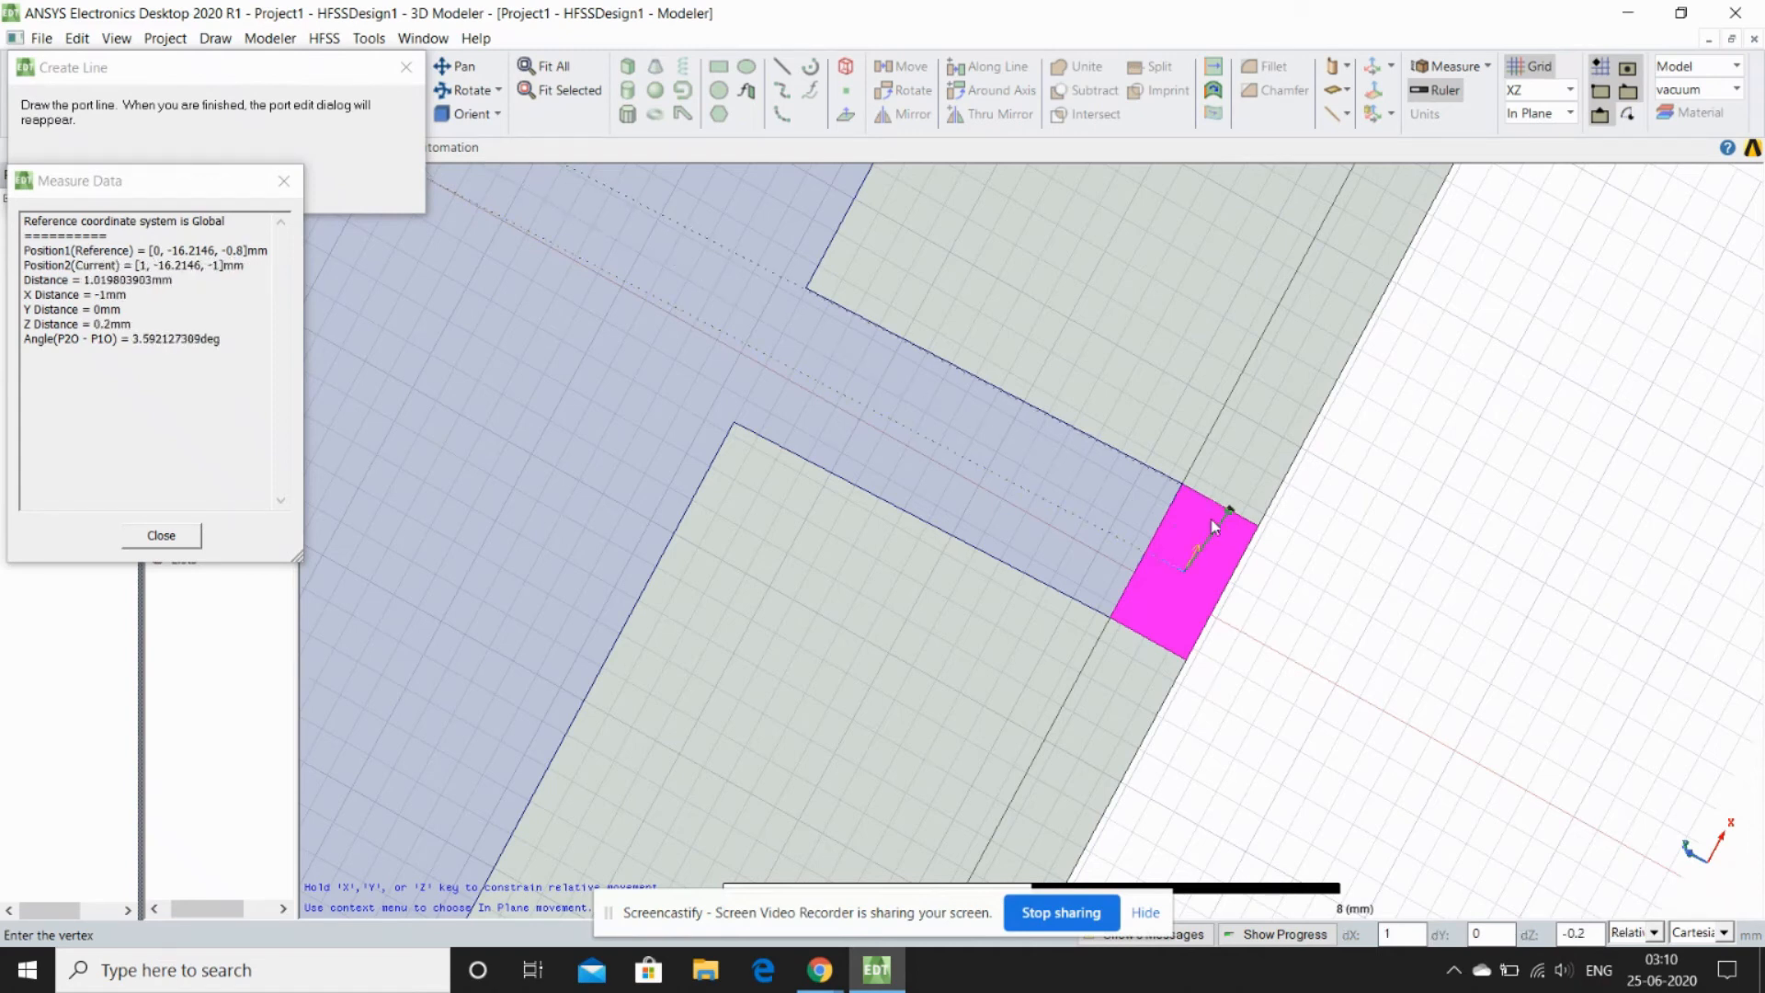
scroll(1214, 527, "up", 1)
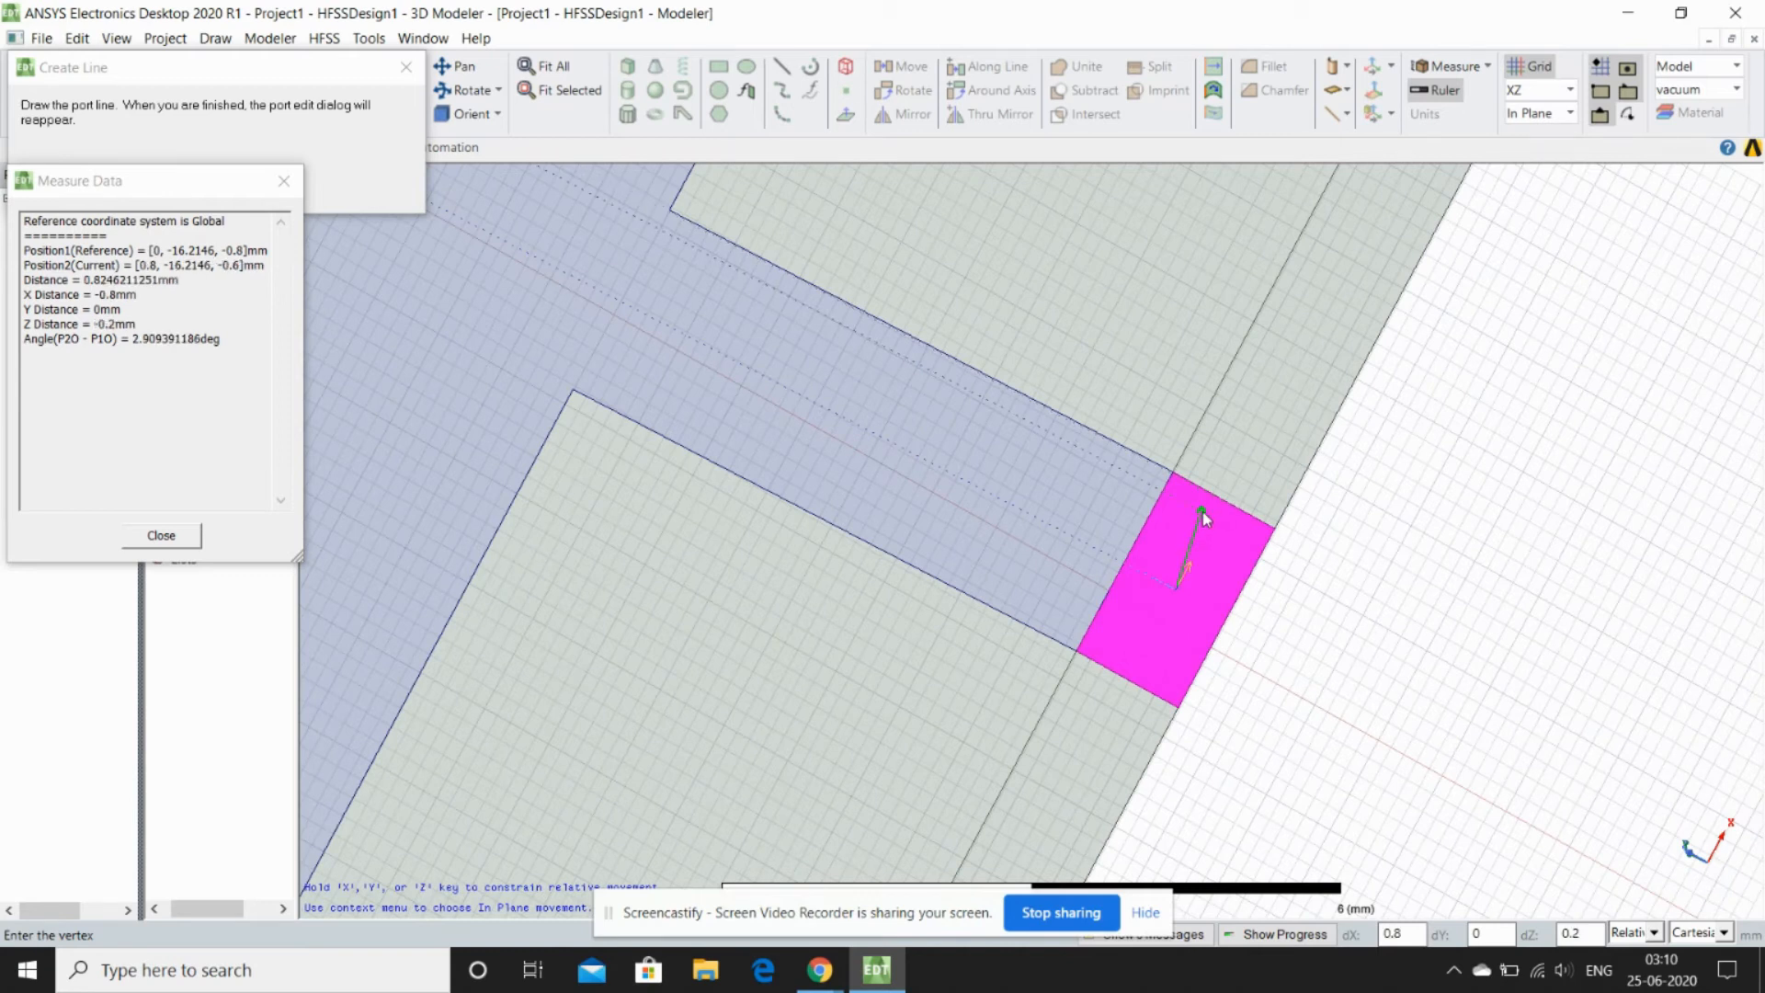
left_click(1213, 514)
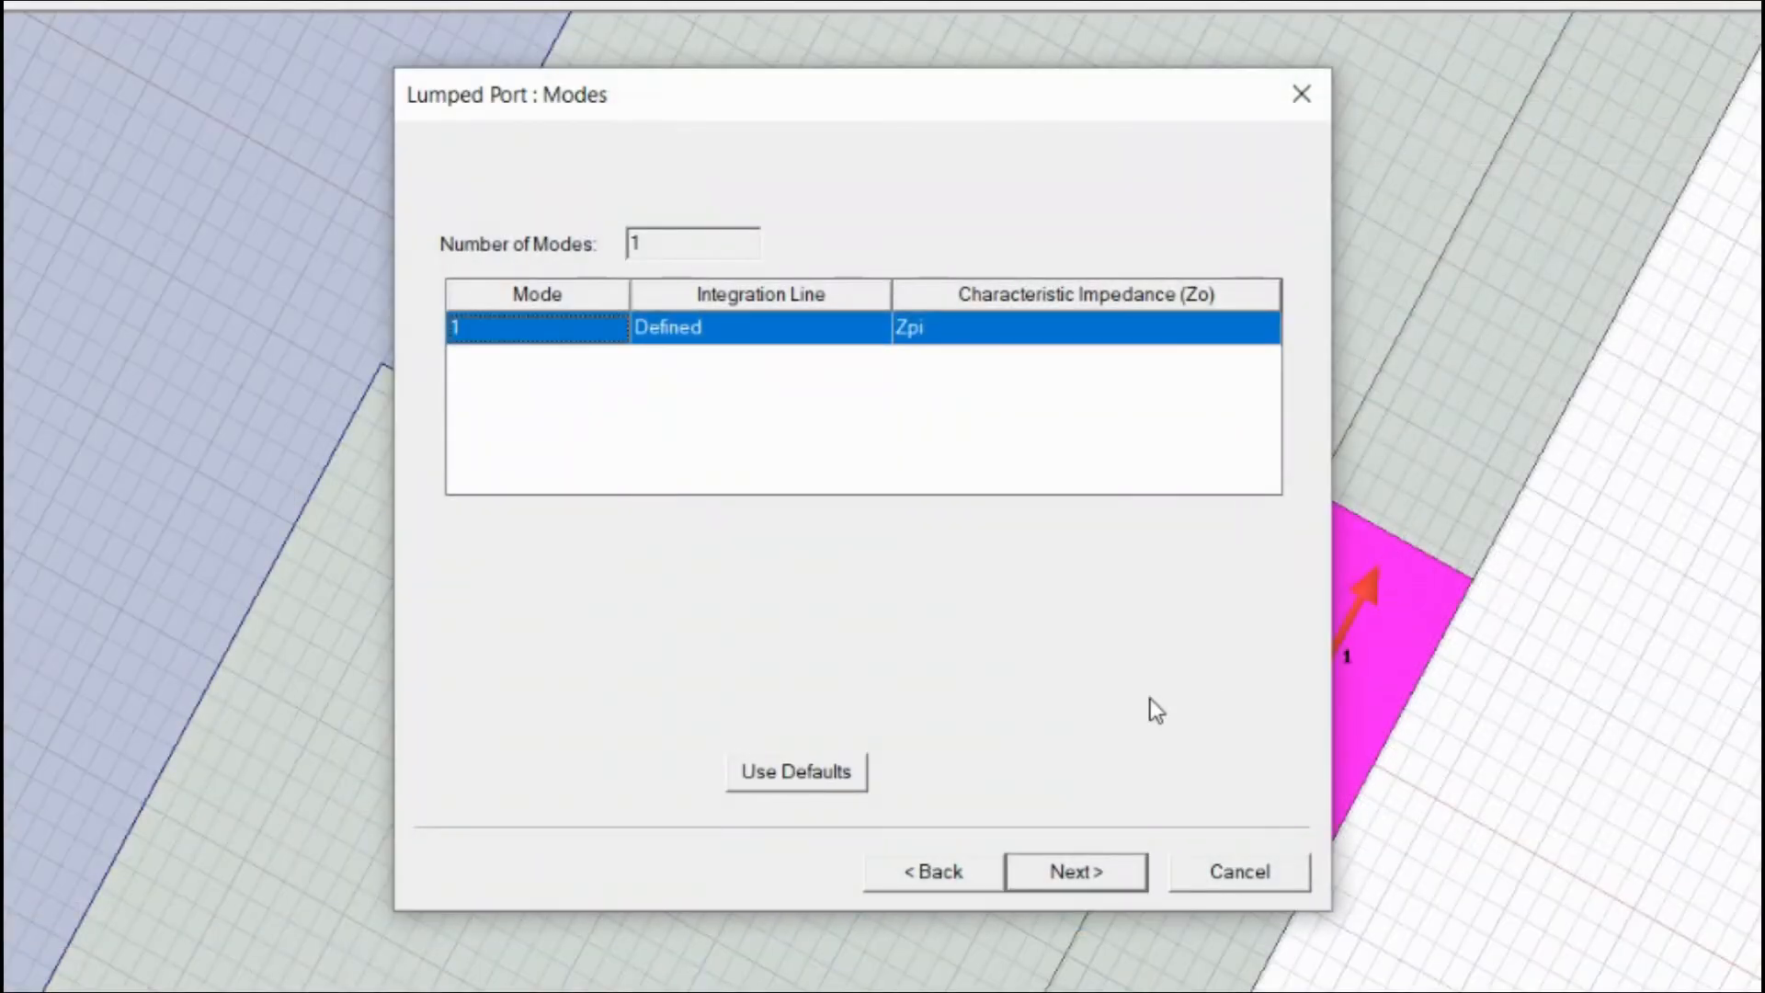
left_click(1075, 871)
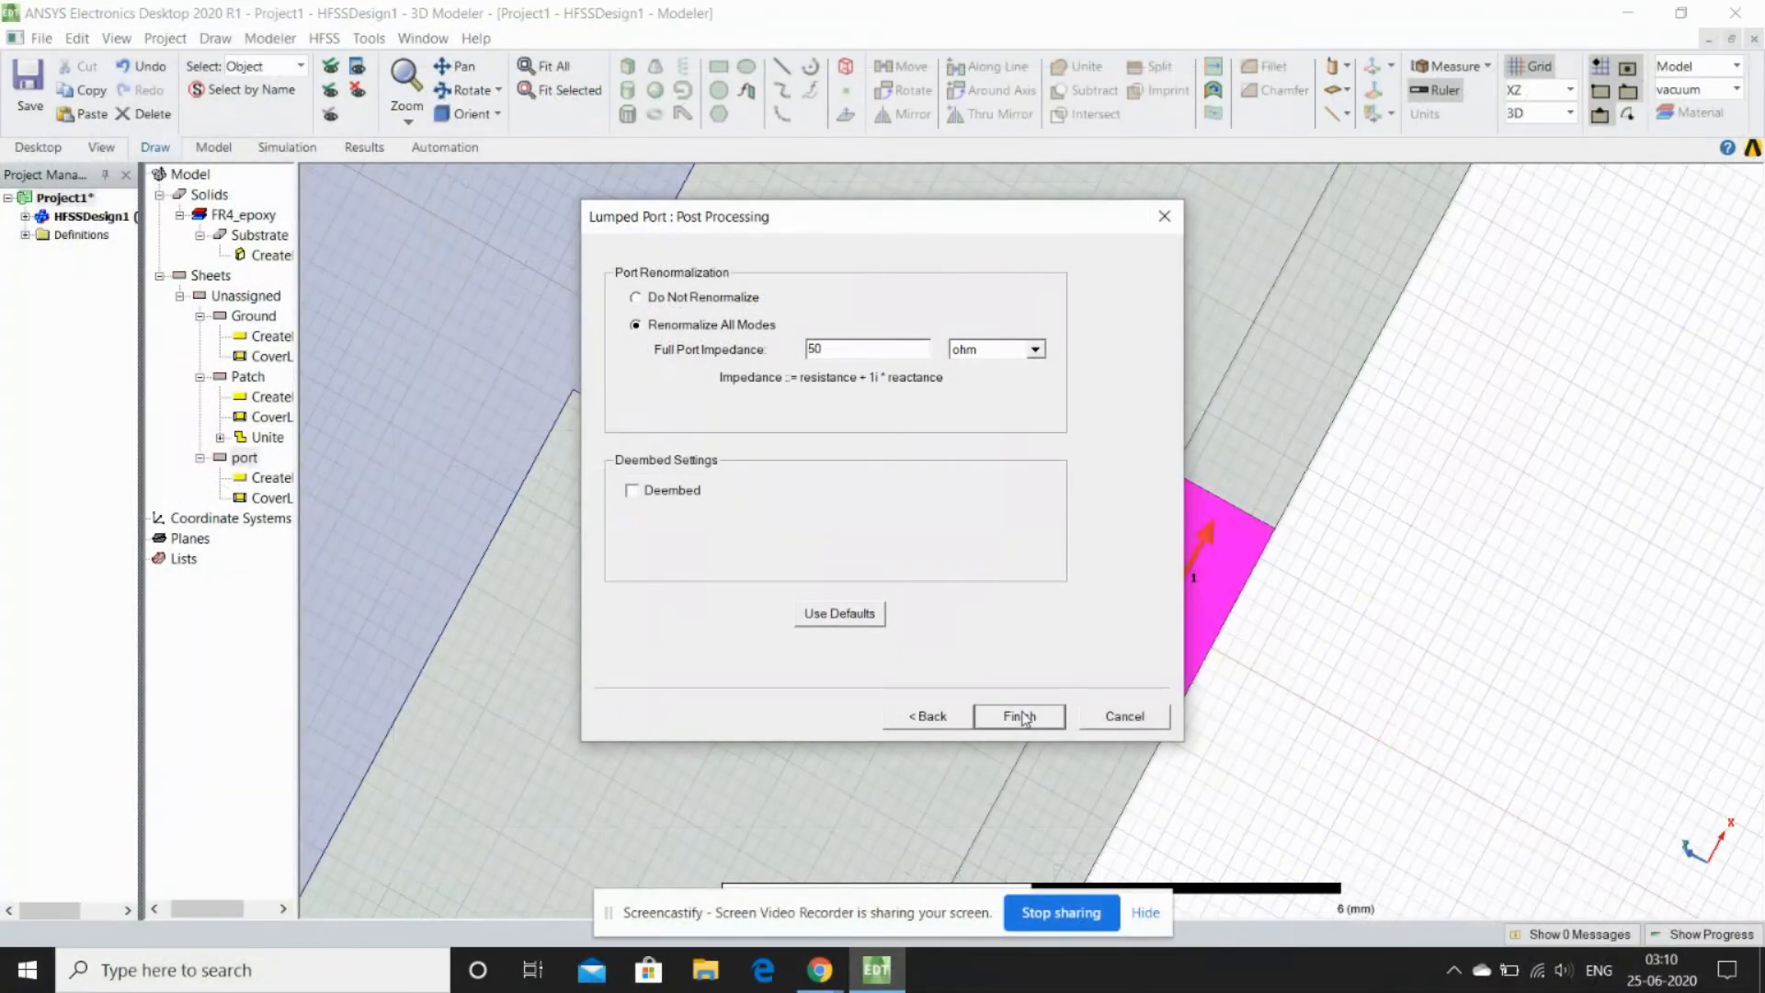
left_click(1080, 871)
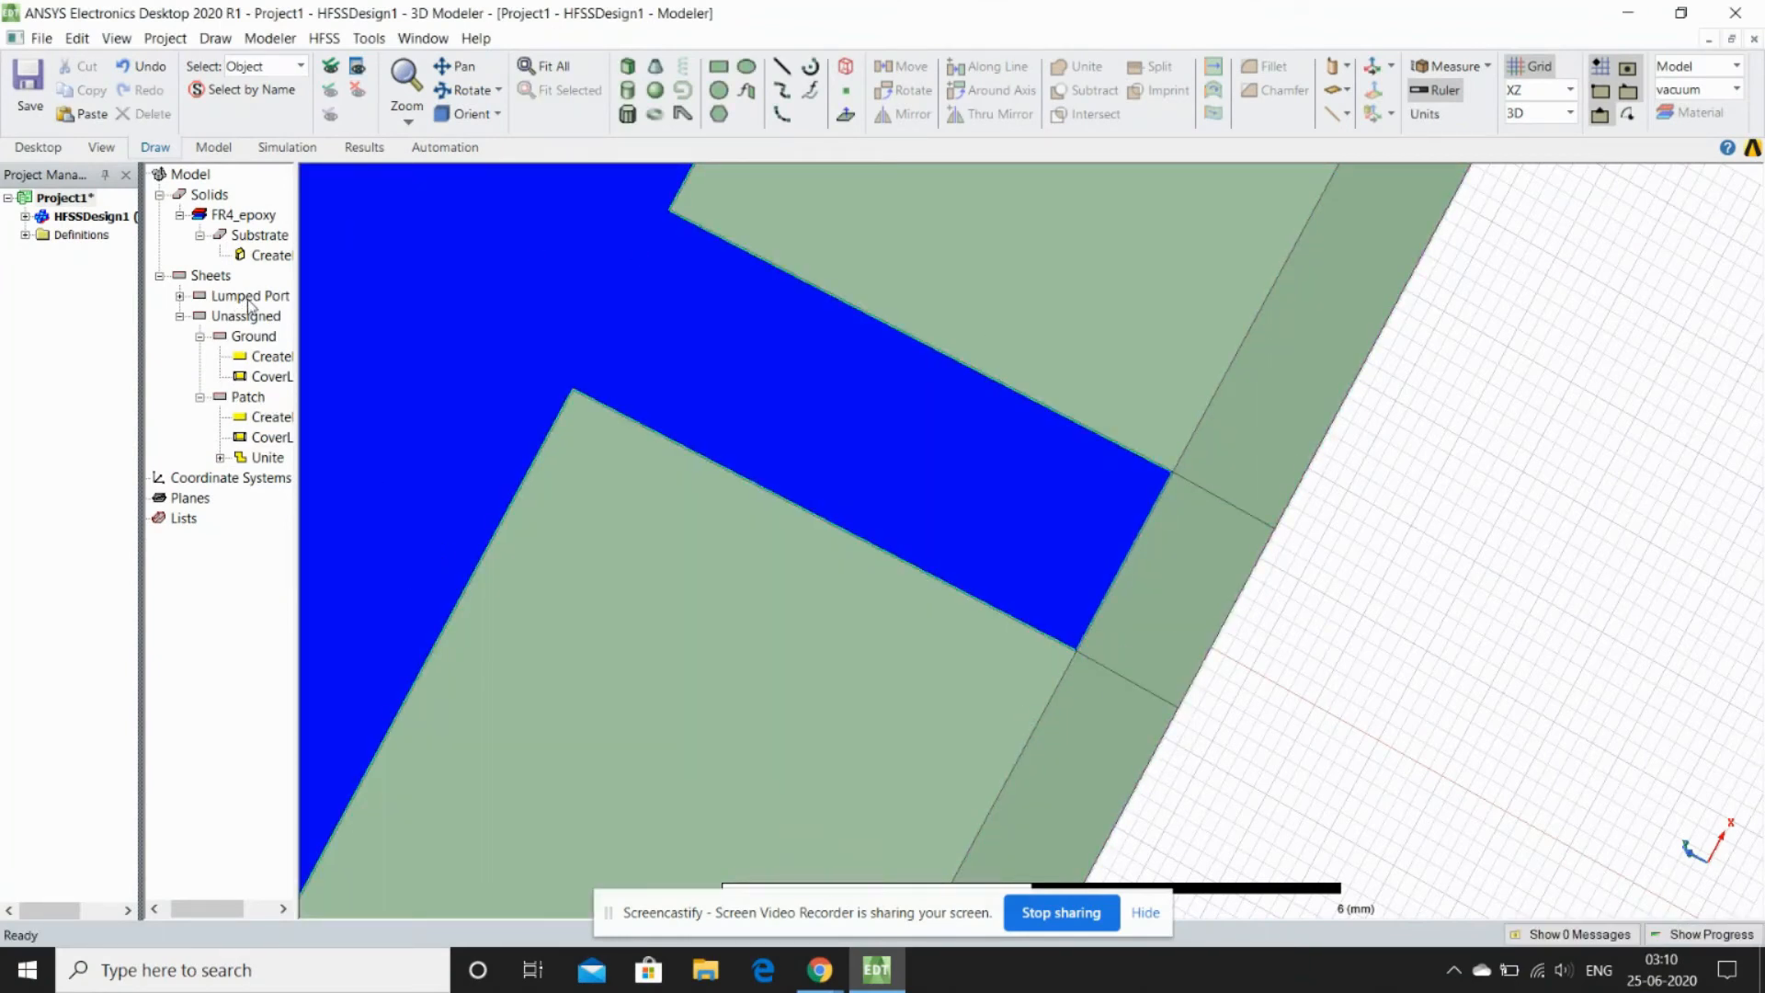
Assign a Perfect E boundary to the patch with its feed line, leaving the infinite ground plane option off
scroll(523, 403, "down", 4)
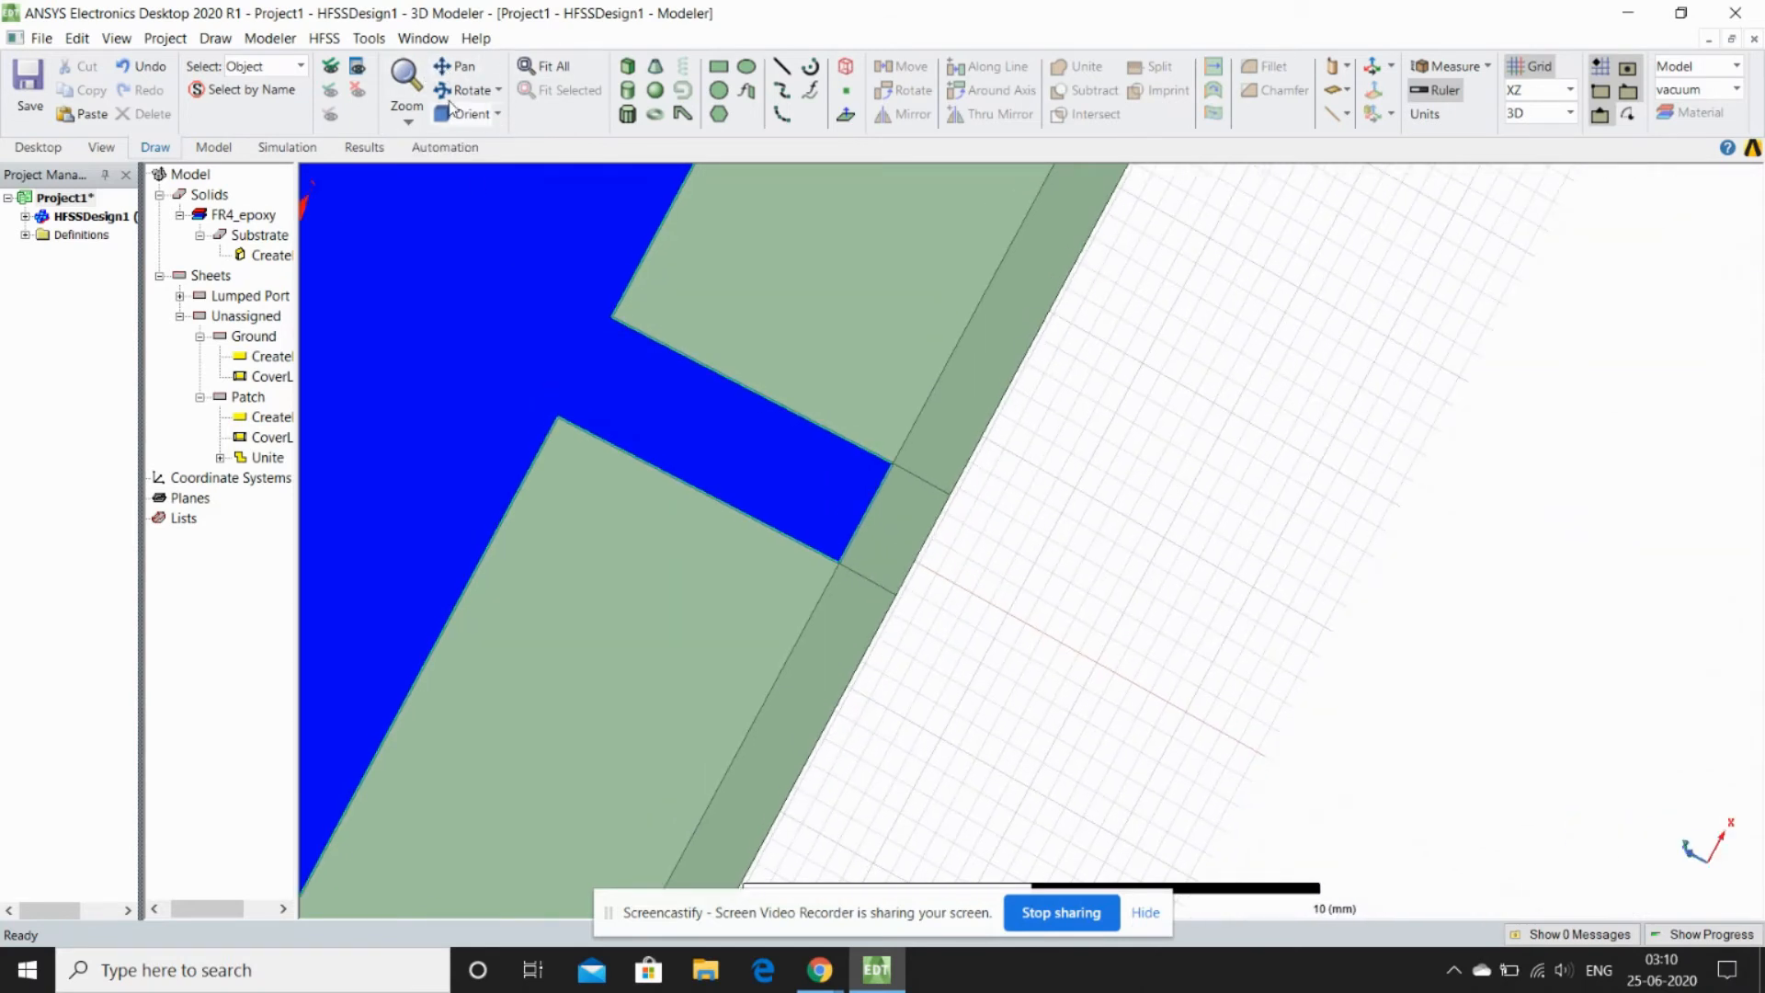
scroll(576, 301, "down", 6)
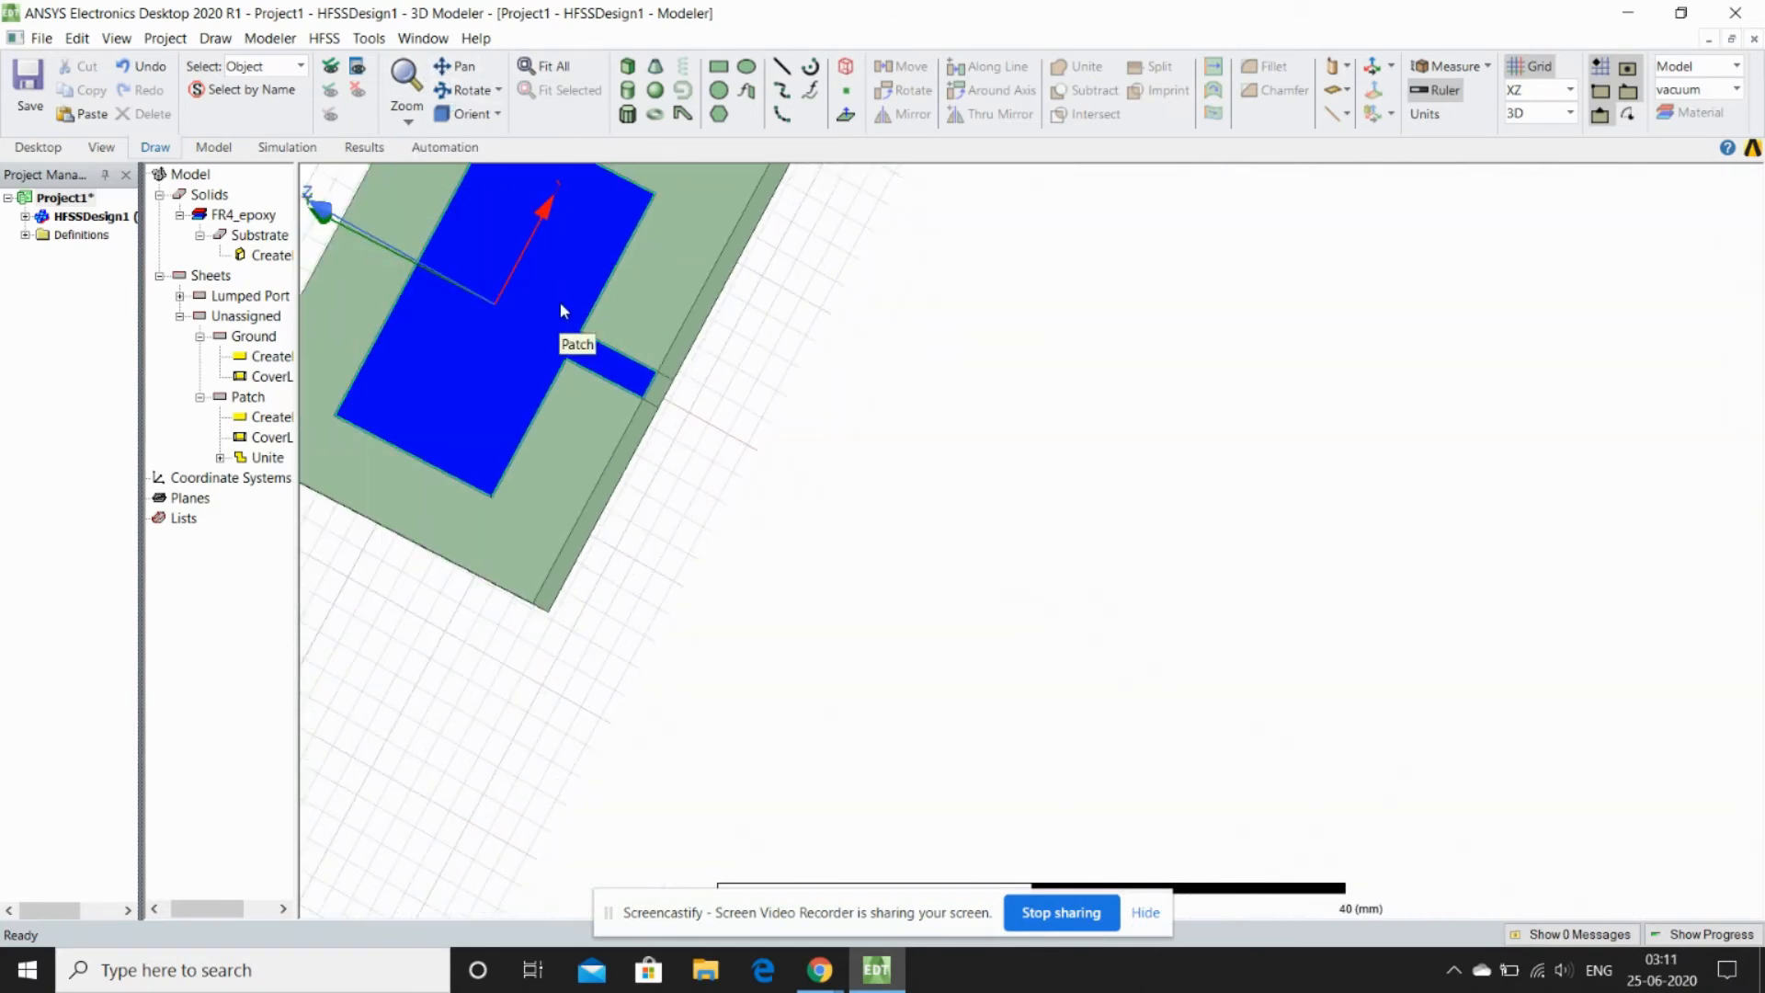
key("ctrl+d")
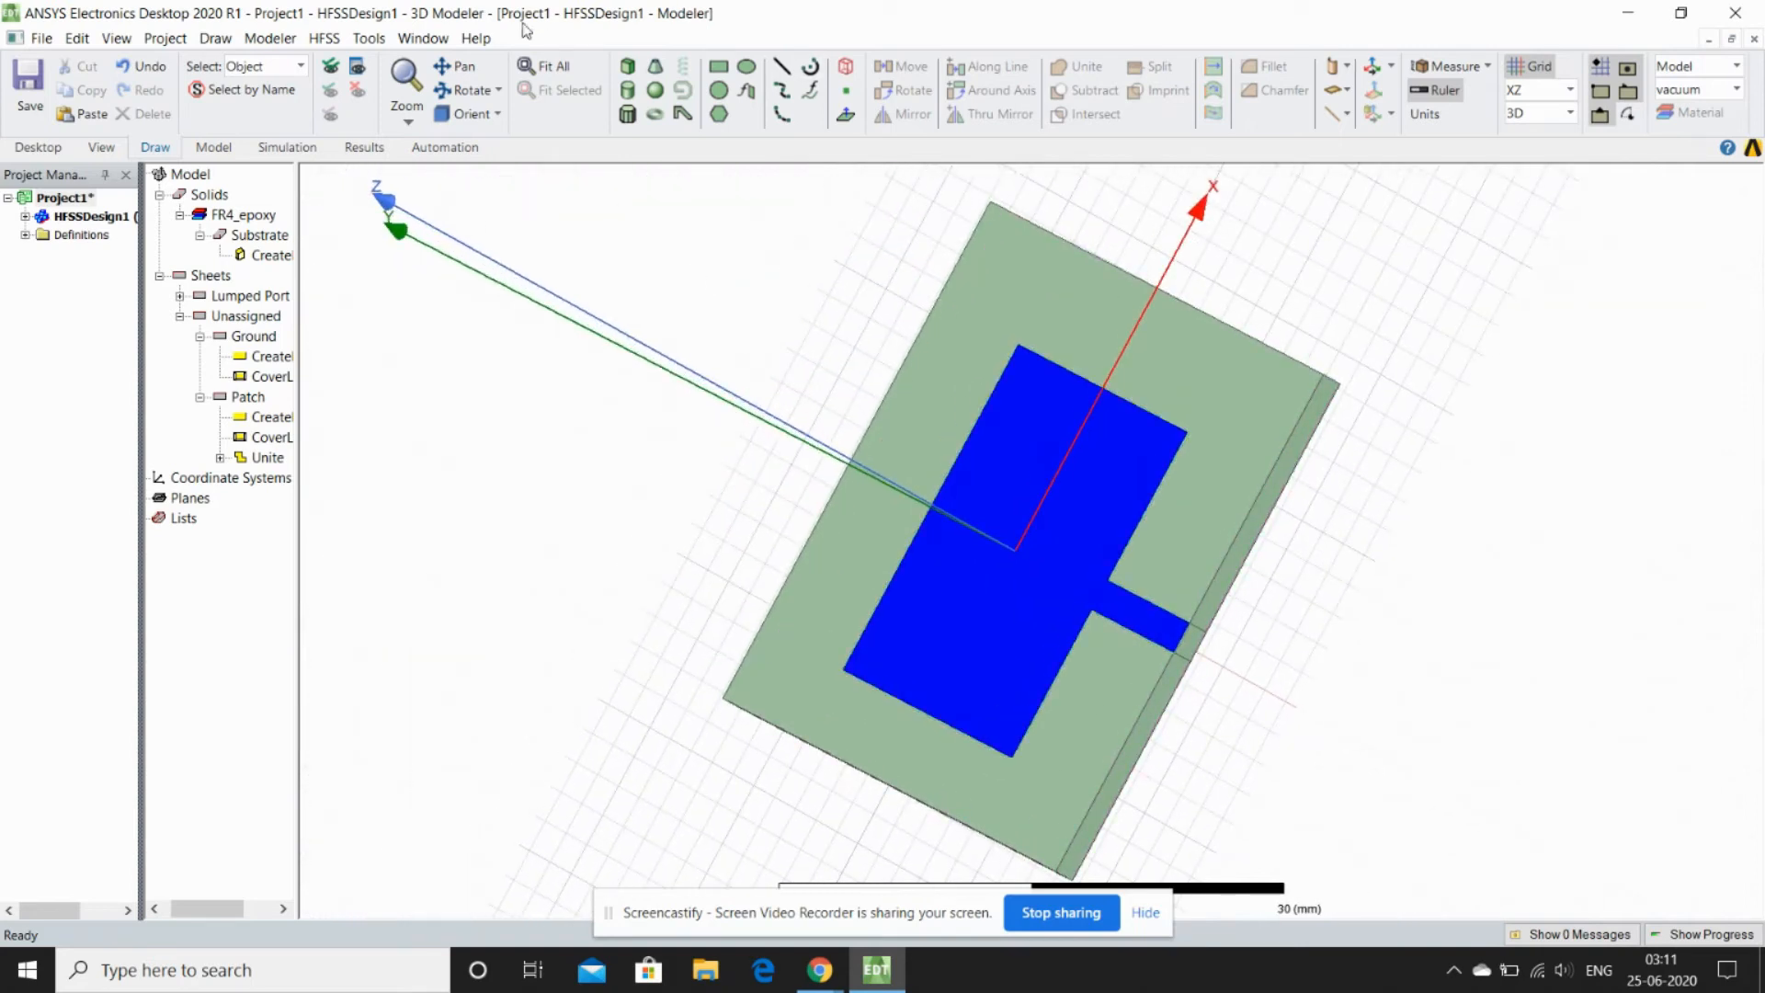
left_click(466, 90)
mouse_move(1283, 276)
left_mouse_down()
mouse_move(1319, 293)
mouse_move(1217, 425)
mouse_move(1257, 355)
mouse_move(1245, 372)
mouse_move(1248, 216)
mouse_move(1189, 426)
mouse_move(1332, 383)
mouse_move(1304, 419)
mouse_move(1067, 486)
left_mouse_up()
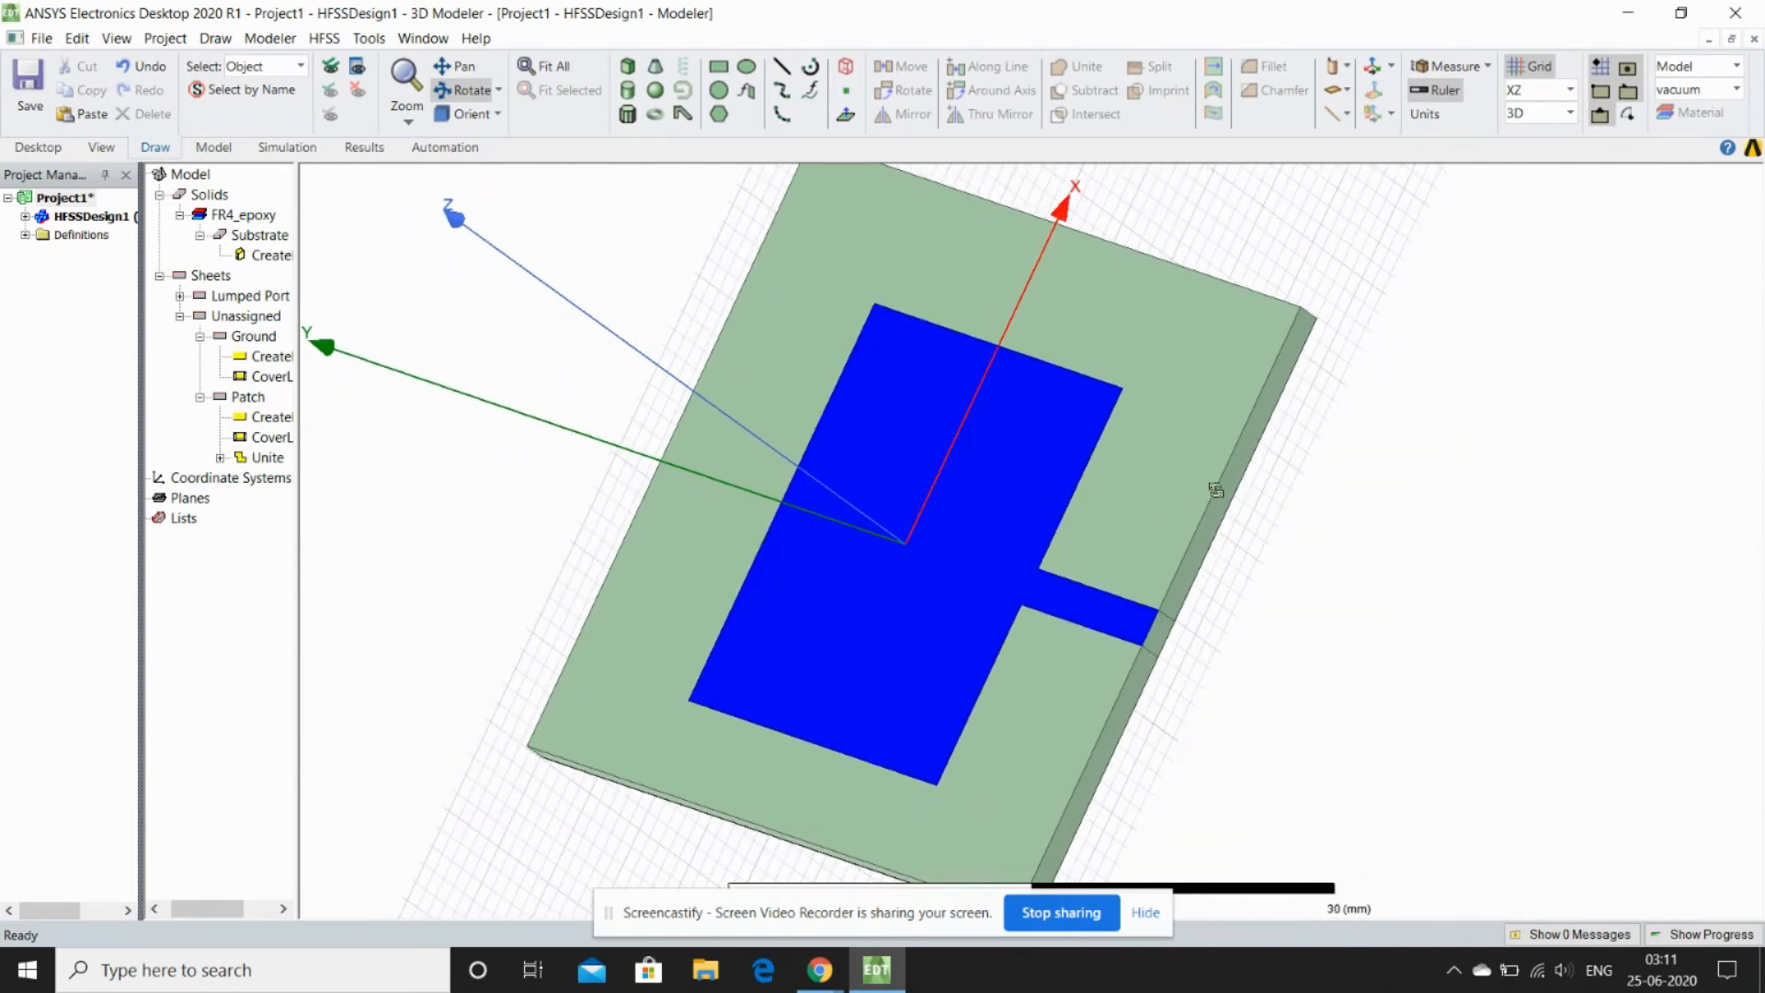
key("Escape")
left_click(952, 592)
right_click(951, 592)
mouse_move(1090, 404)
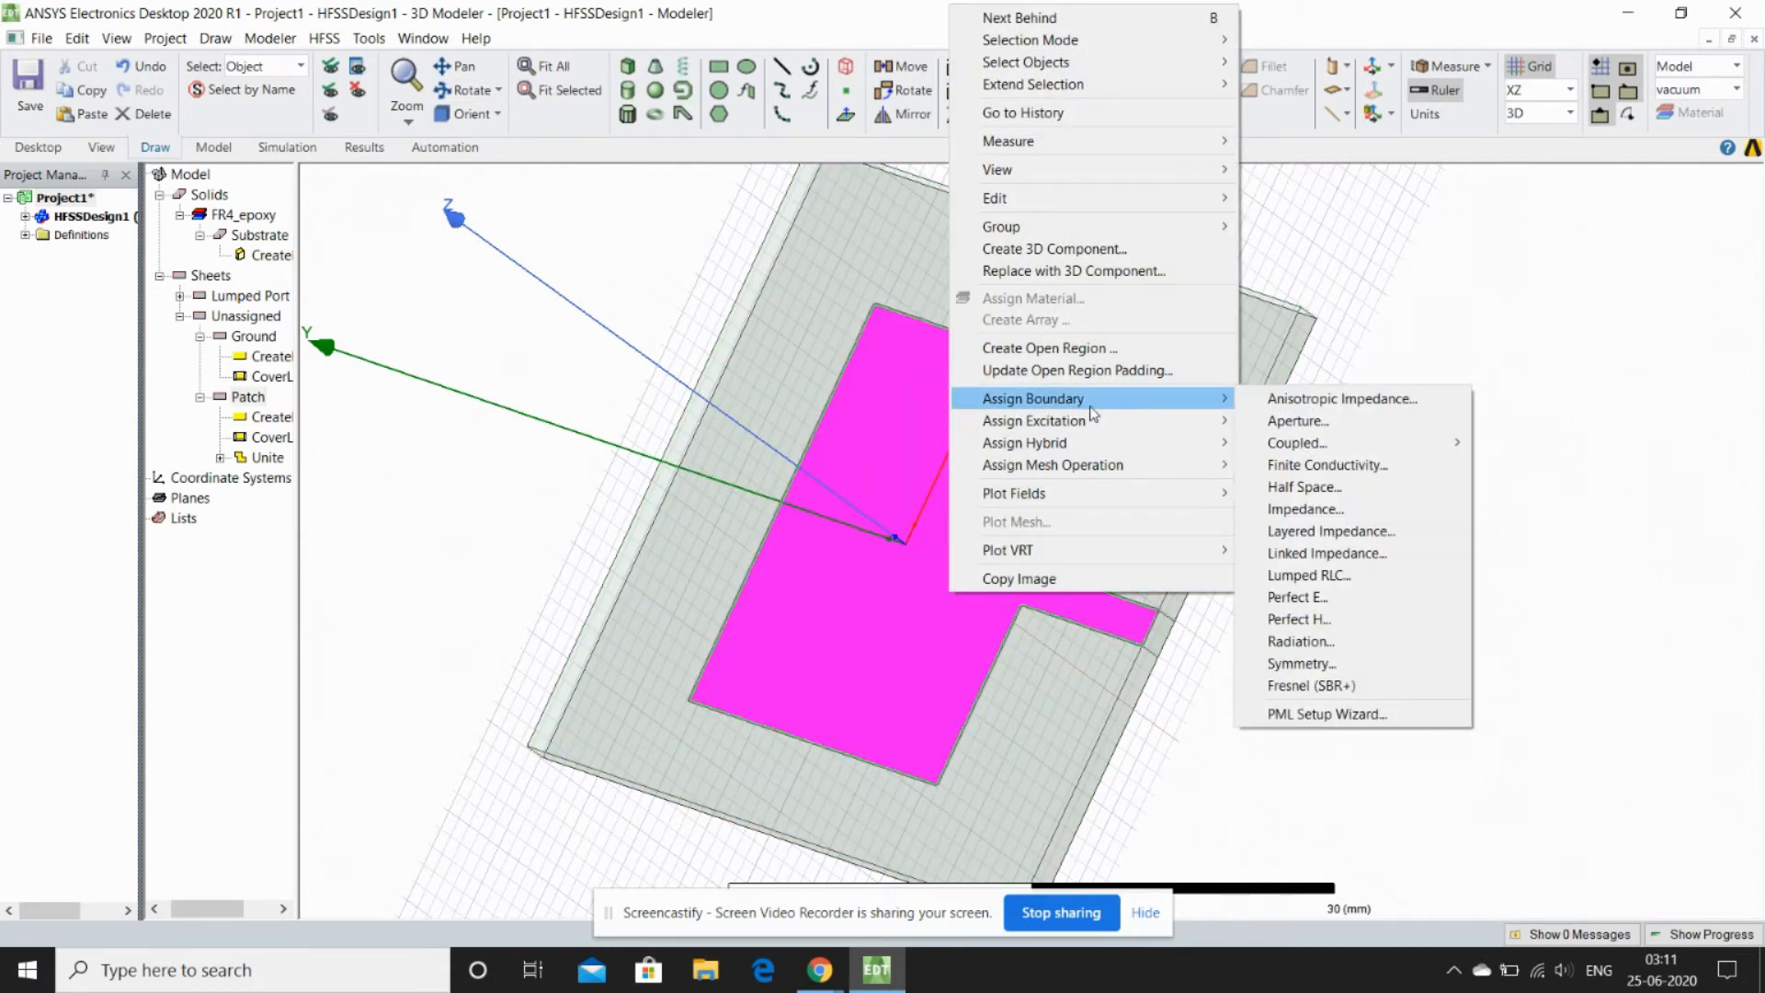
left_click(1344, 599)
left_click(820, 654)
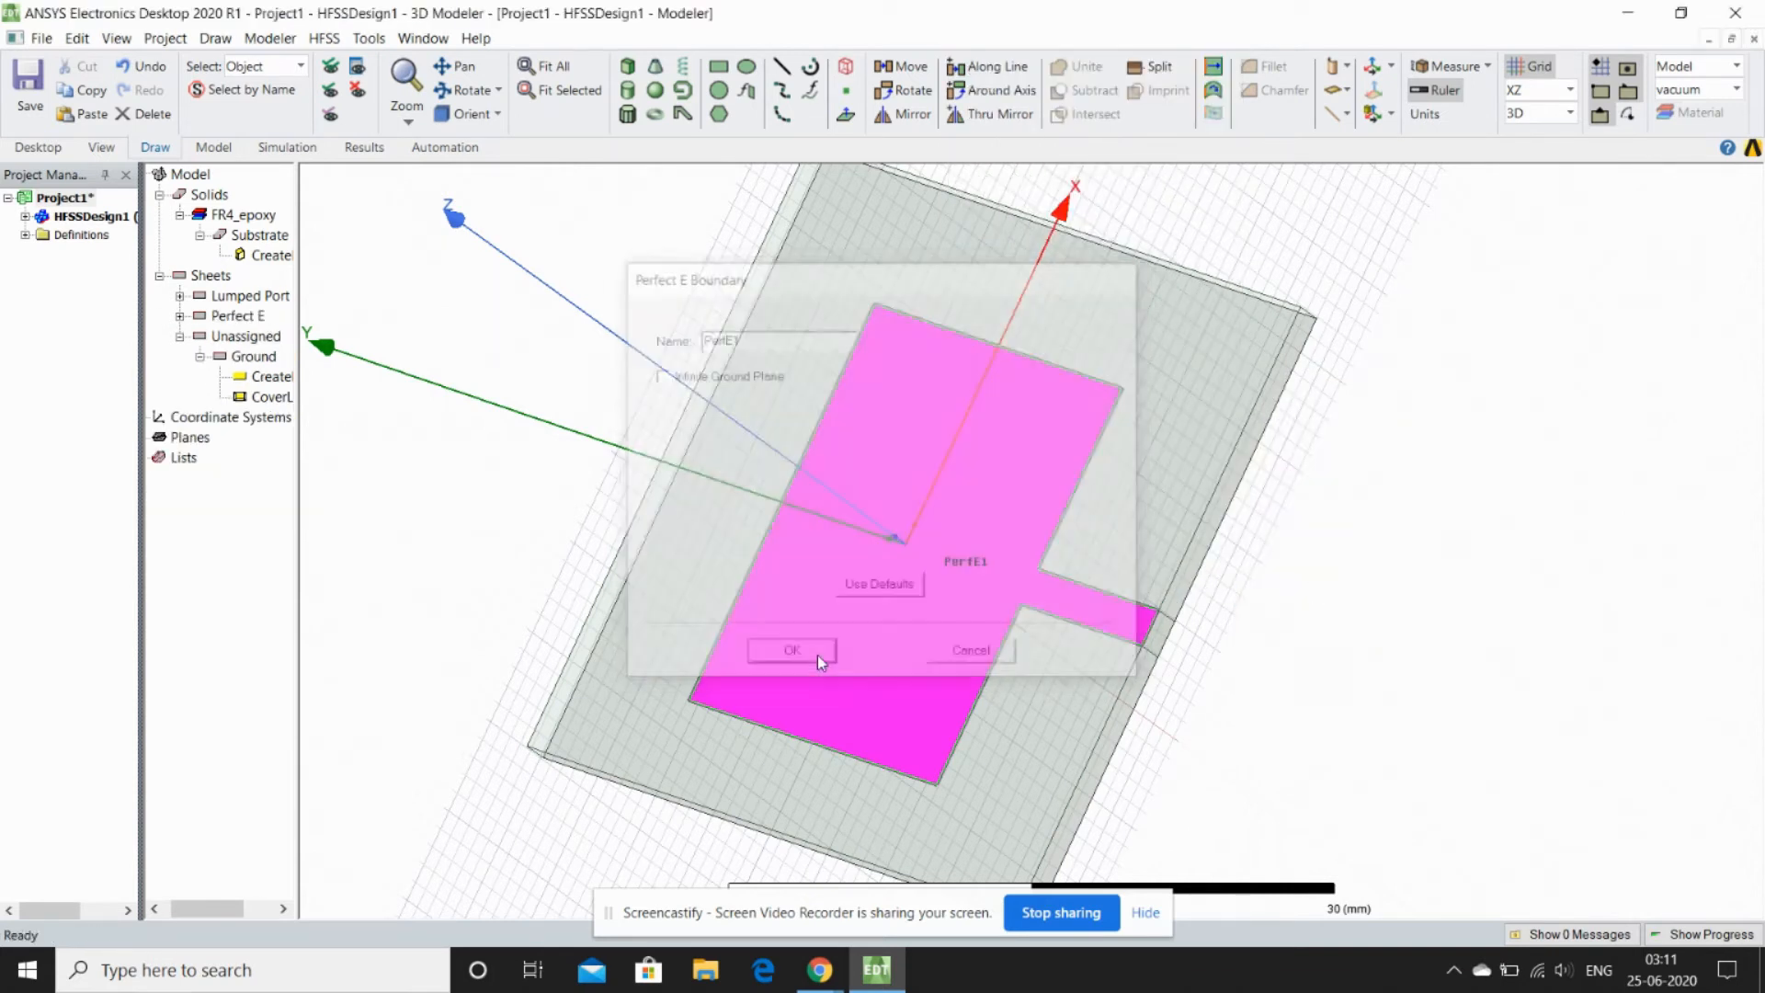
Assign a Perfect E boundary to the ground sheet on the substrate's underside, leaving the infinite ground plane option off
left_click(1149, 487)
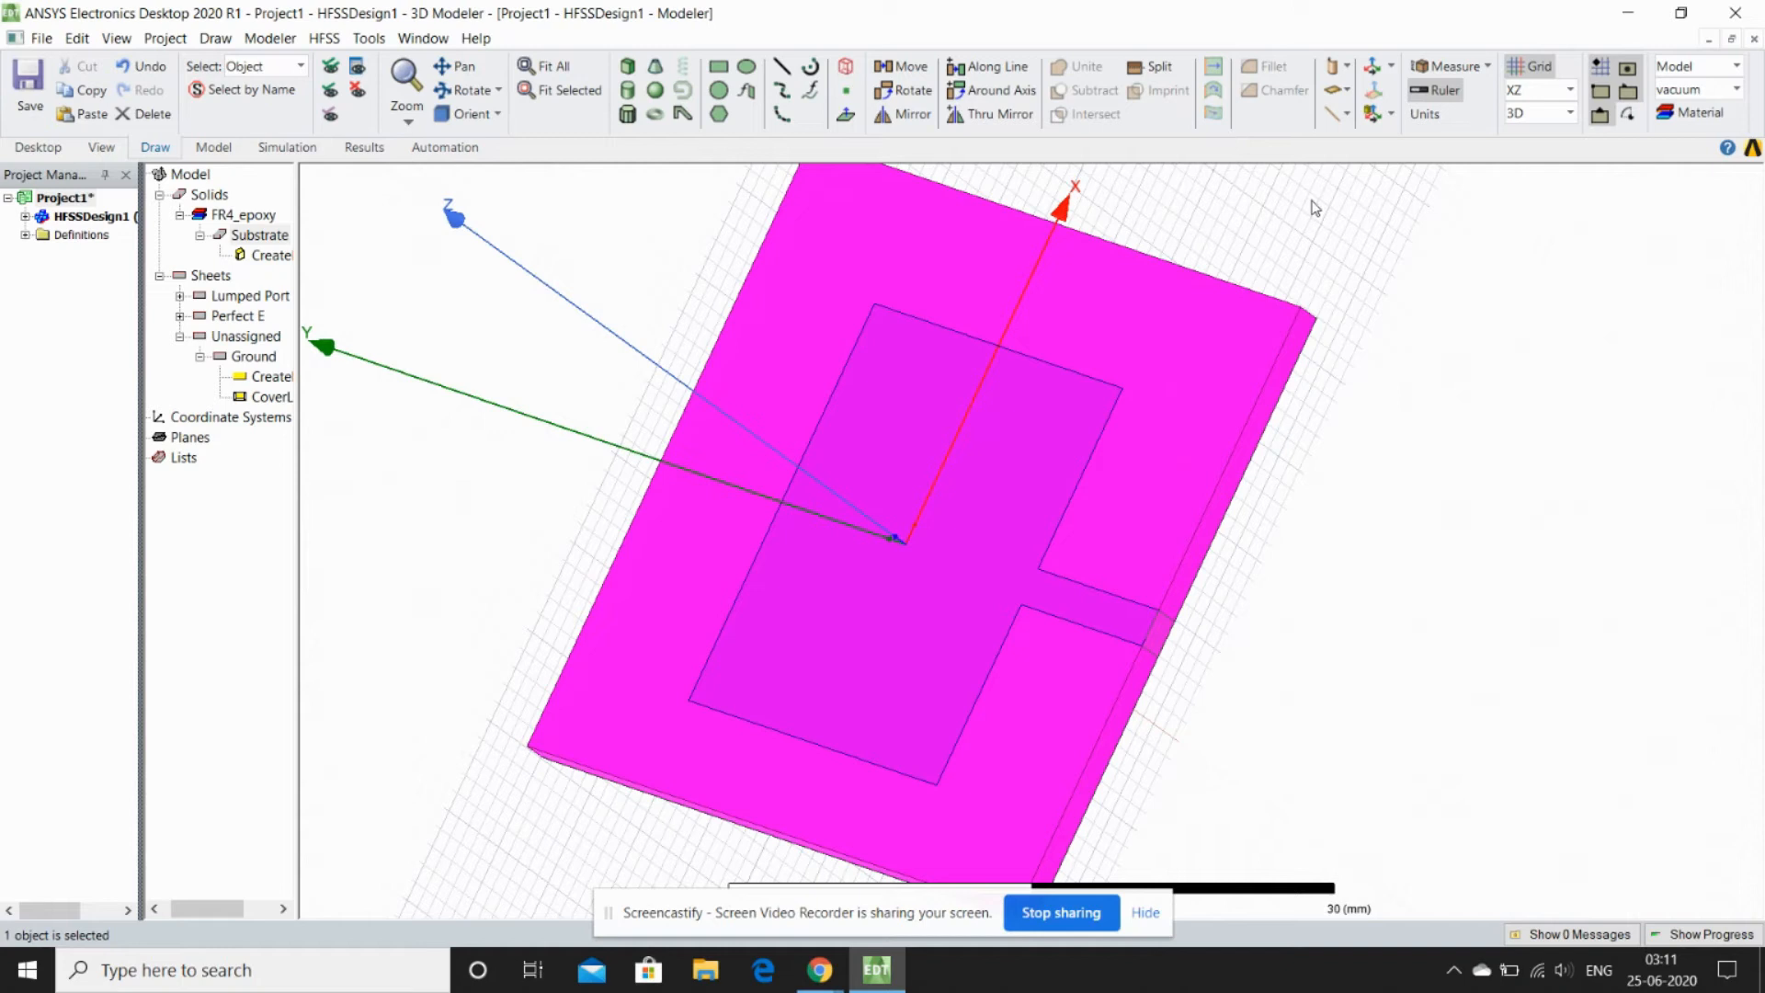
left_click(1312, 213)
left_click(466, 89)
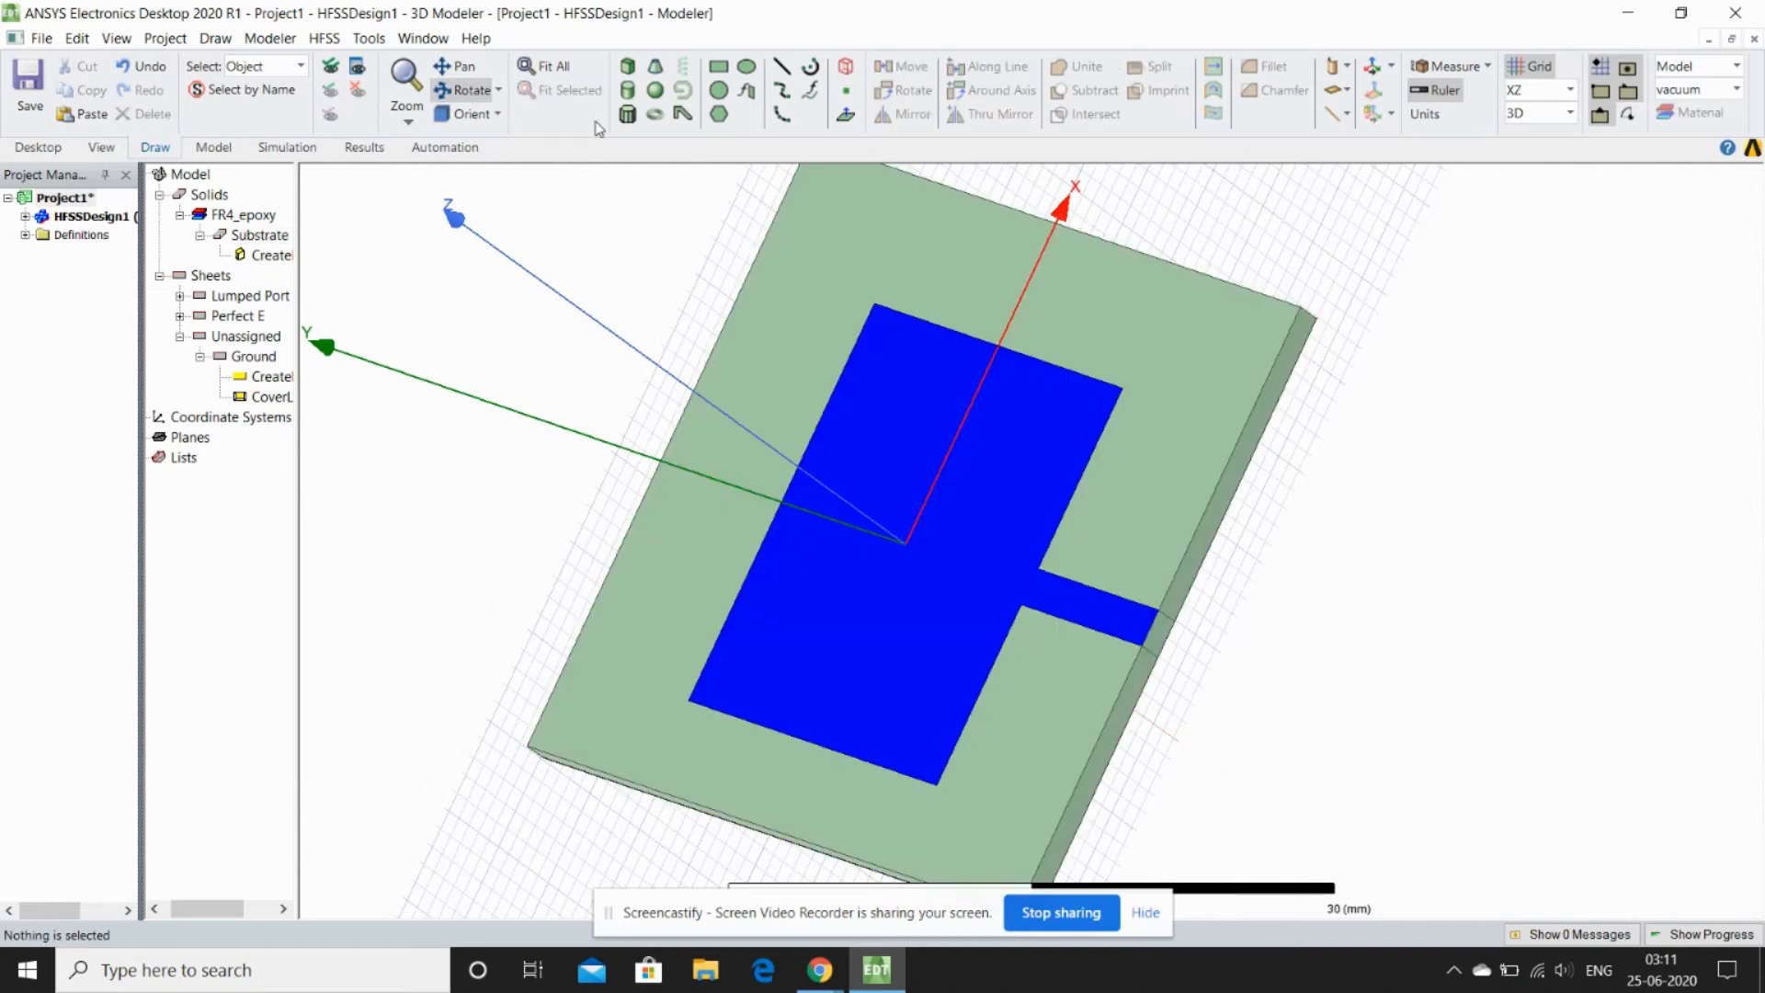
left_click_drag(1186, 365, 977, 292)
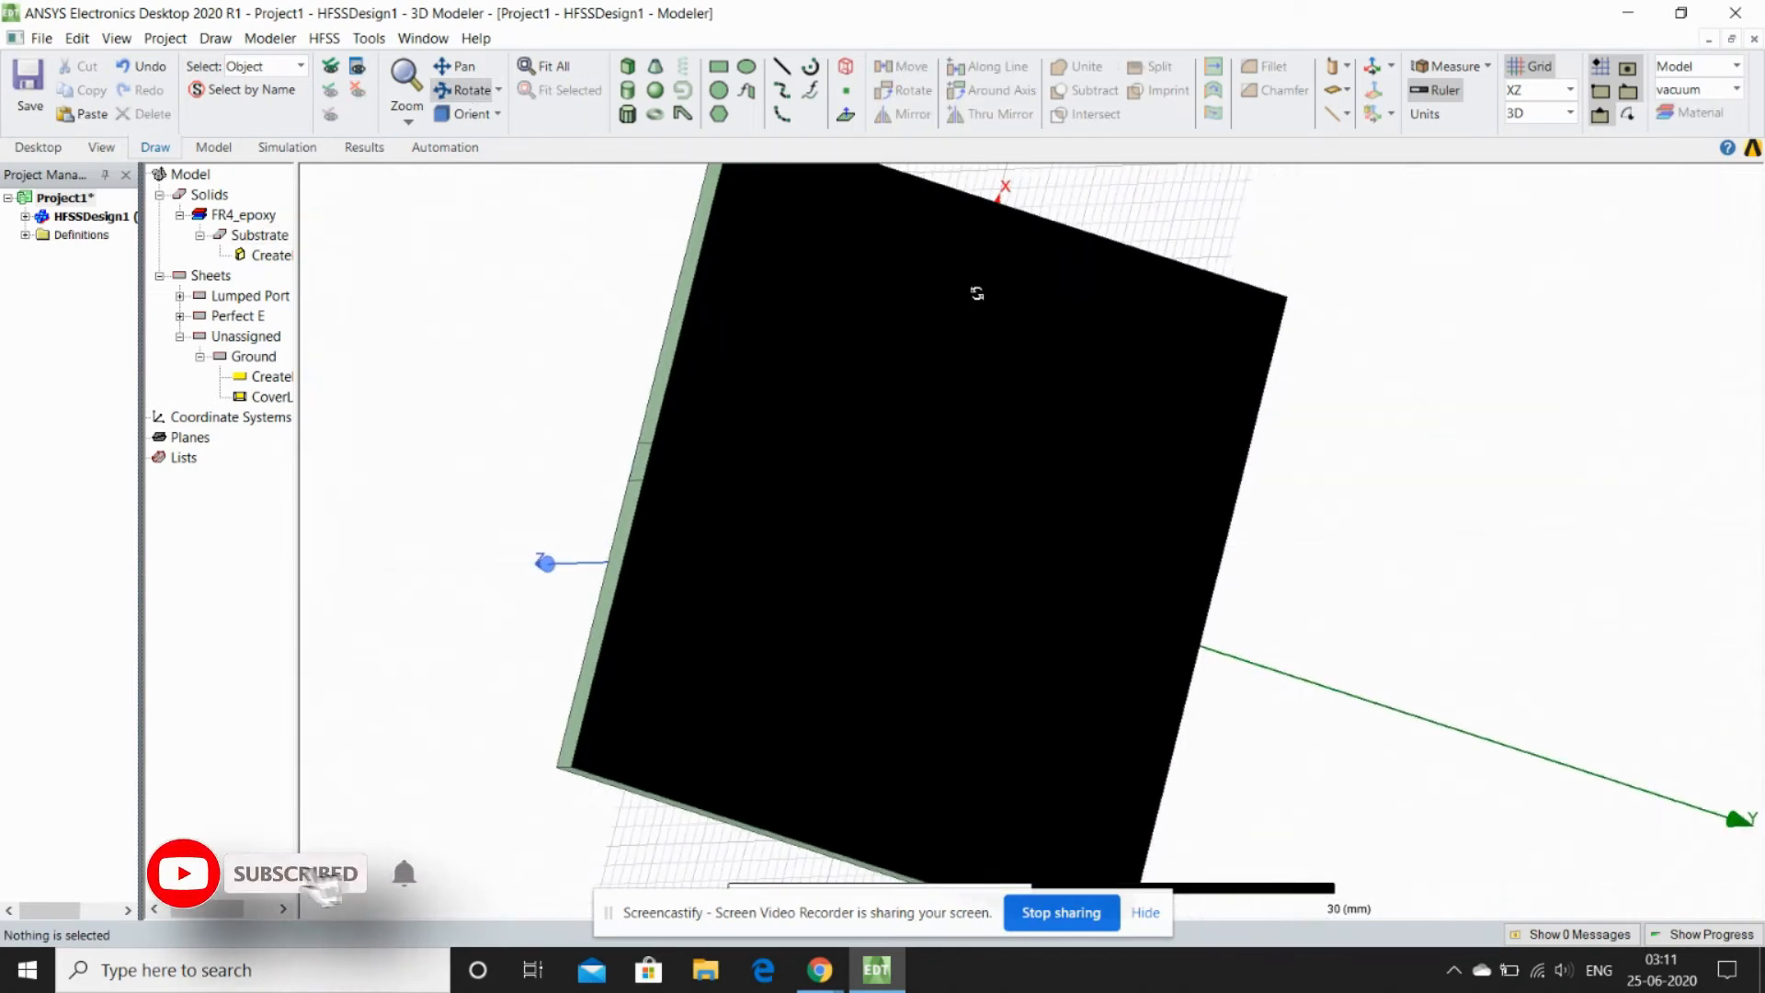
key("Escape")
left_click(1156, 372)
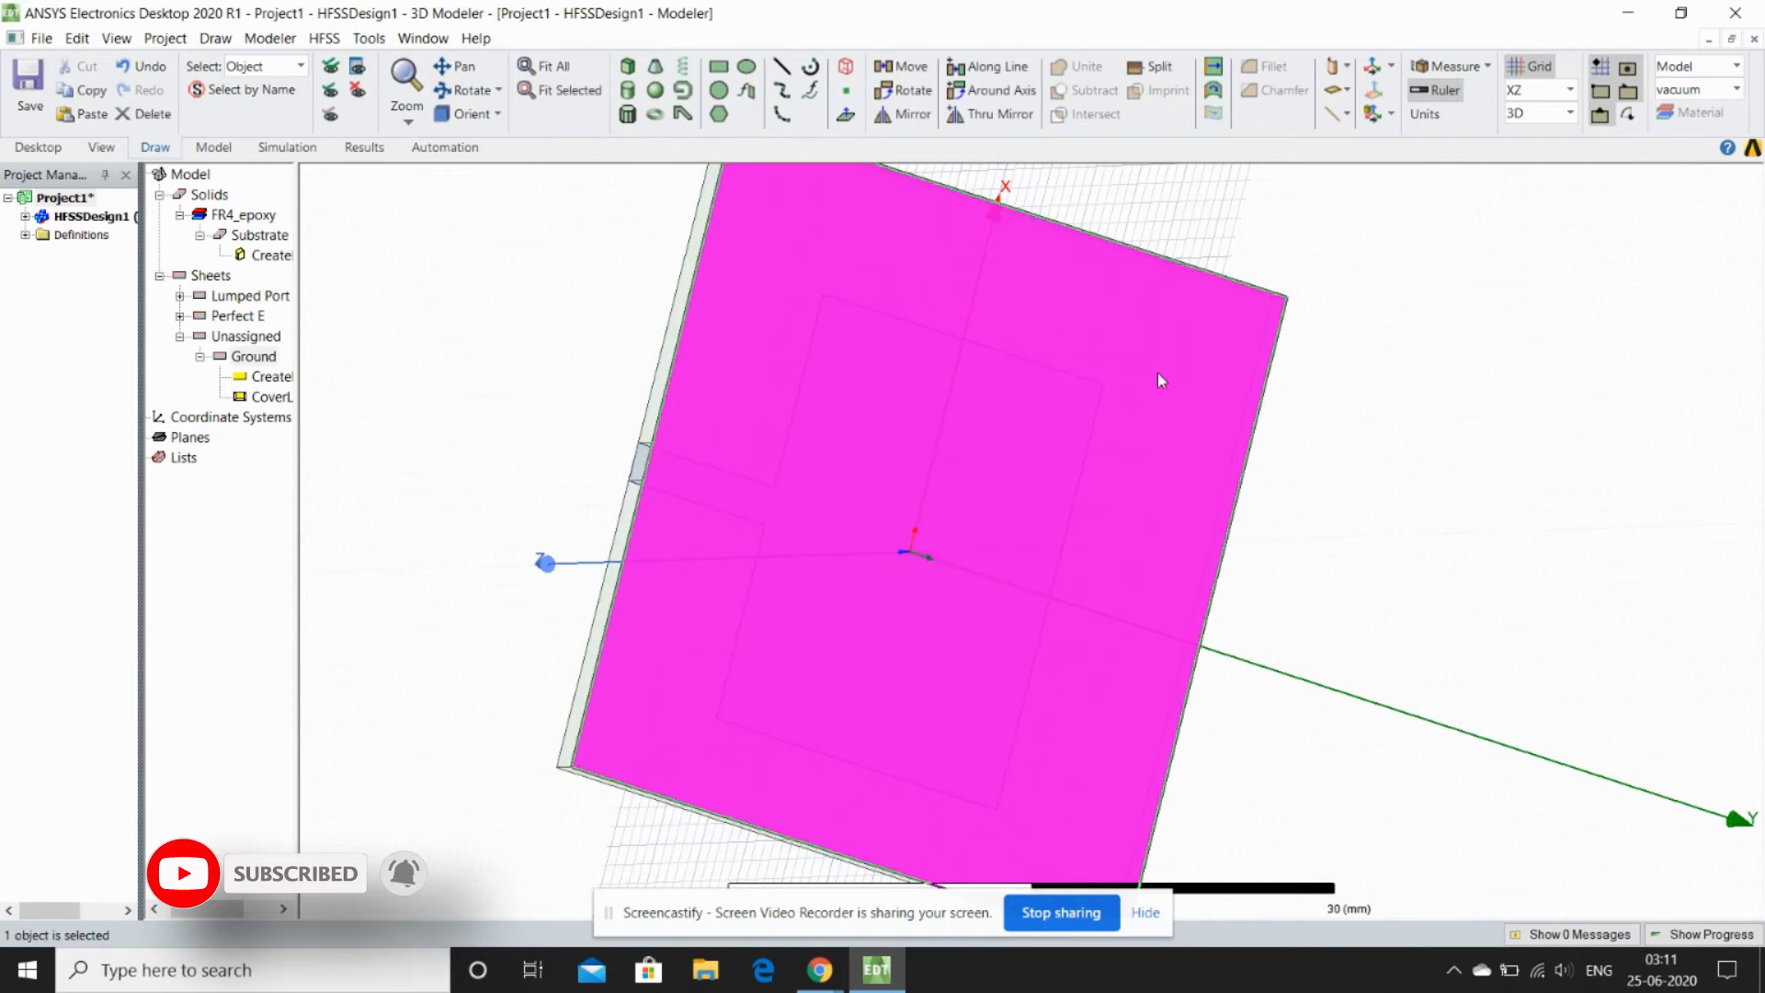
right_click(1160, 367)
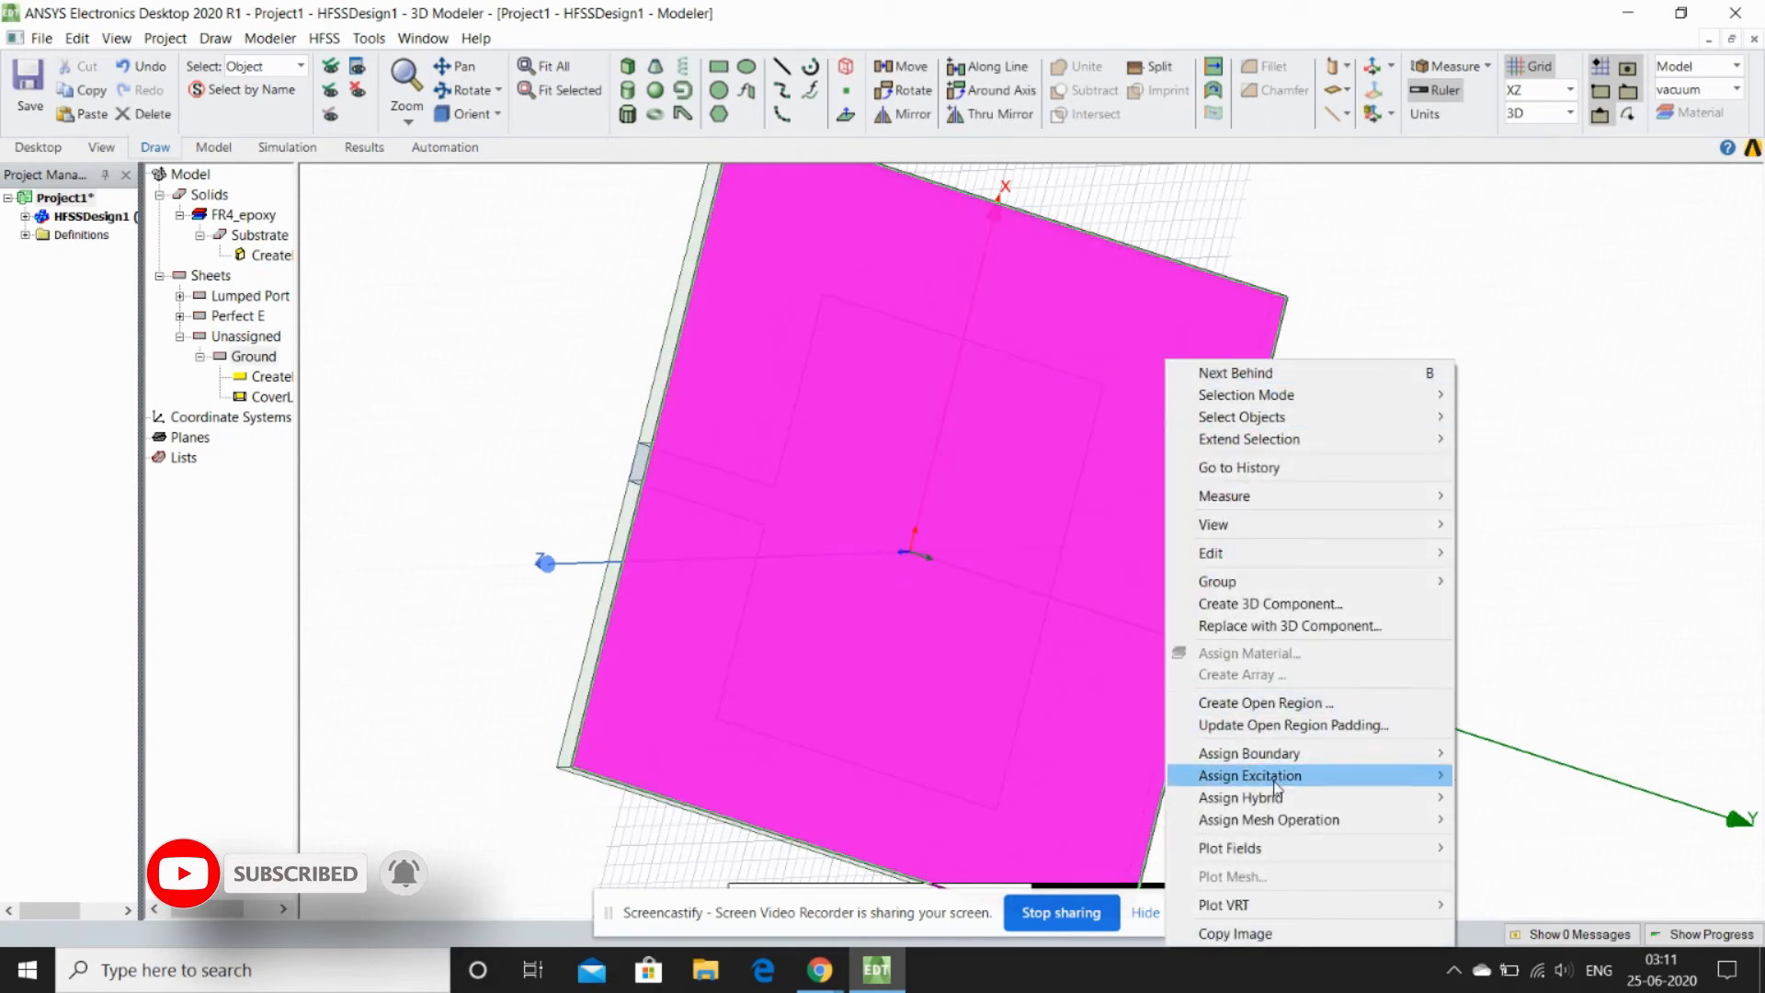
mouse_move(1292, 753)
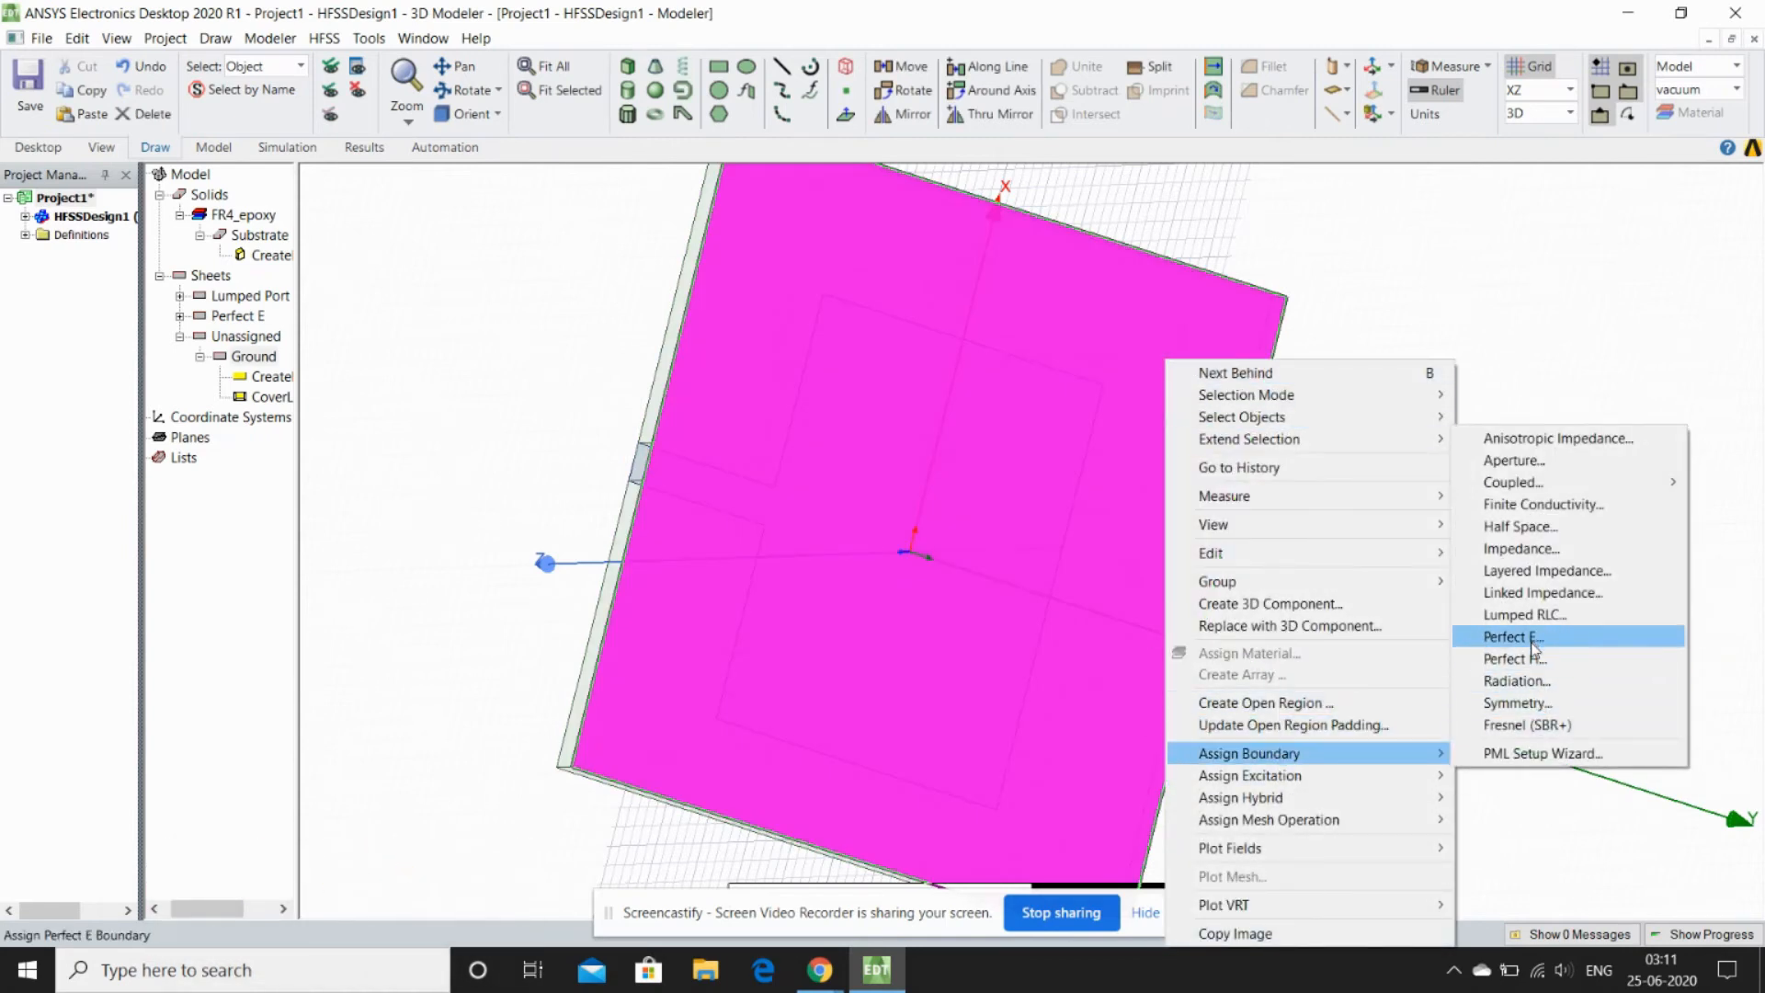
left_click(1533, 645)
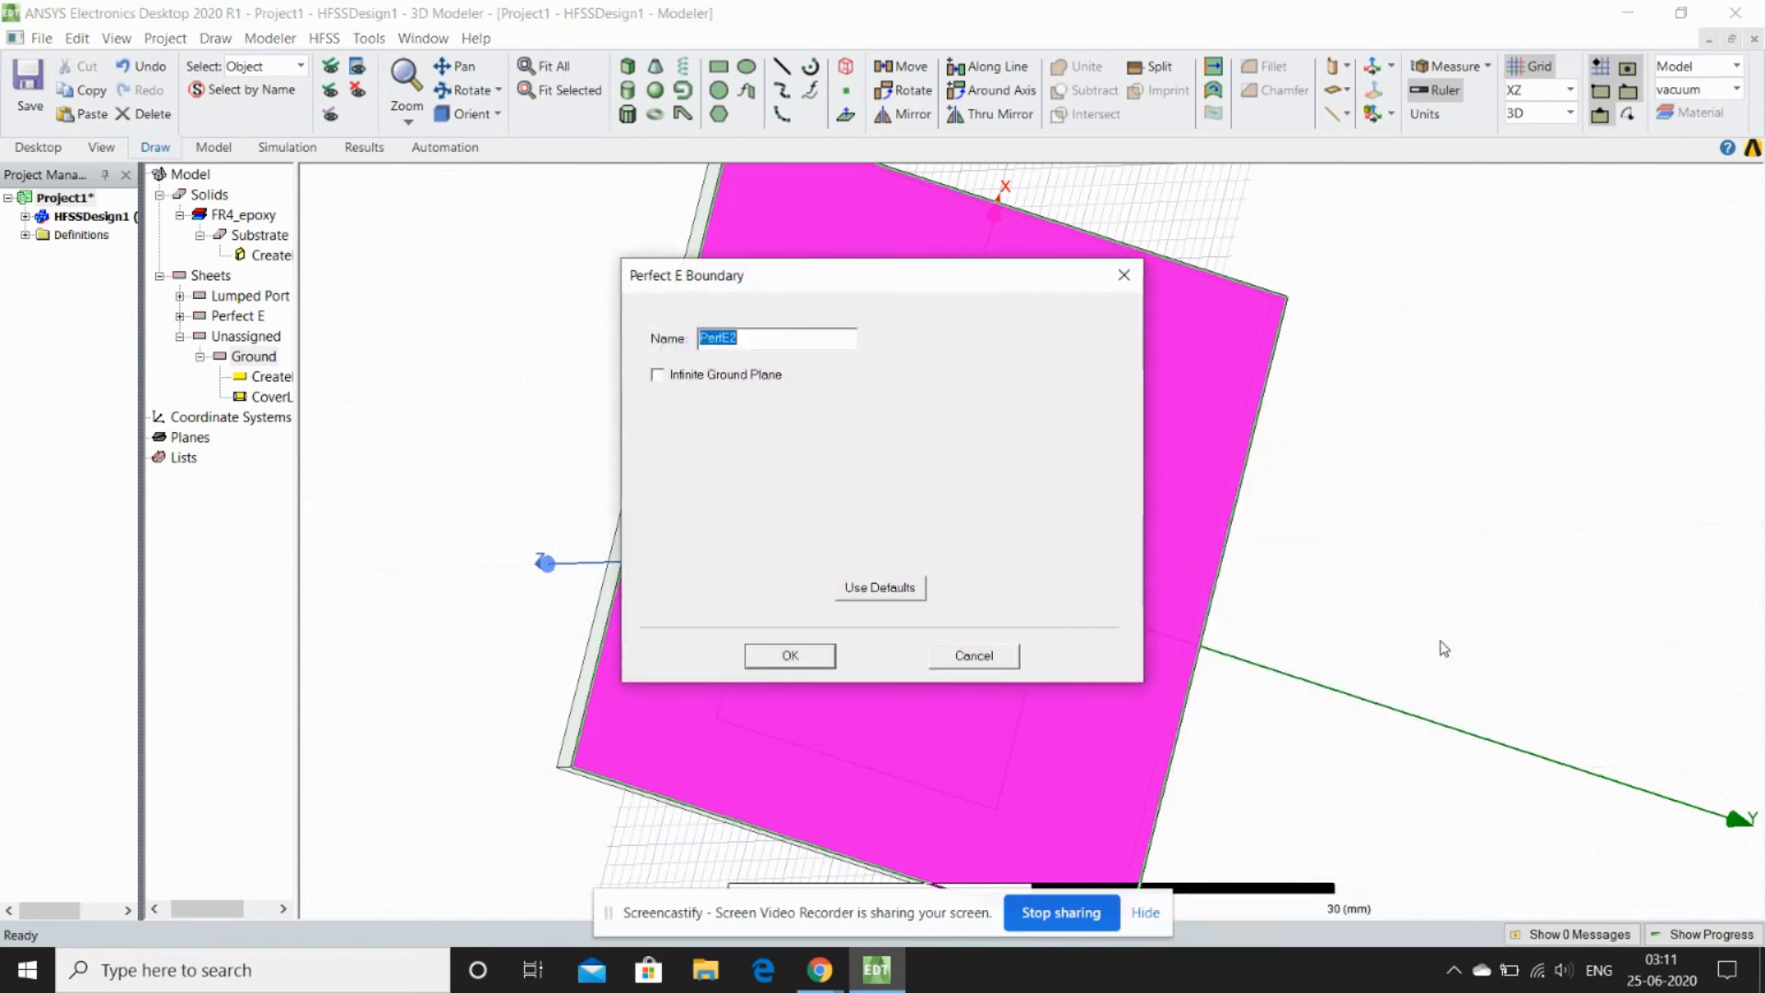
left_click(790, 655)
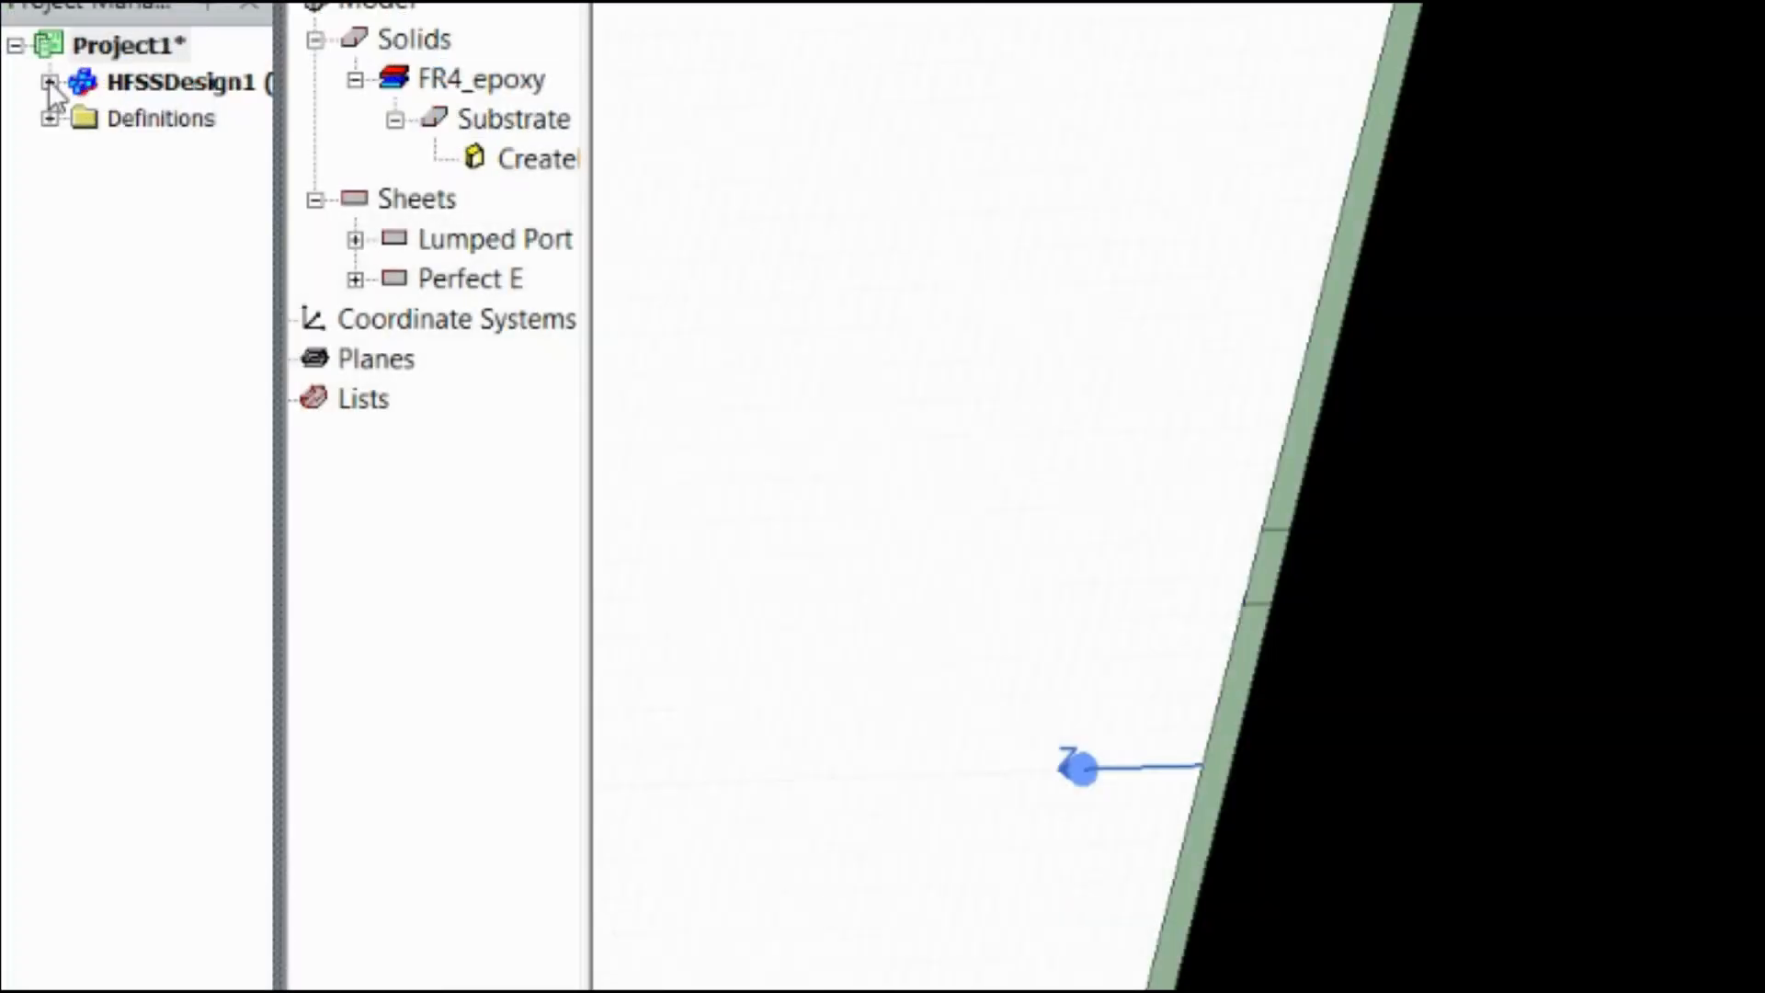
Review the design's PerfE1 and PerfE2 boundaries and its port excitation to check which faces they cover
left_click(49, 82)
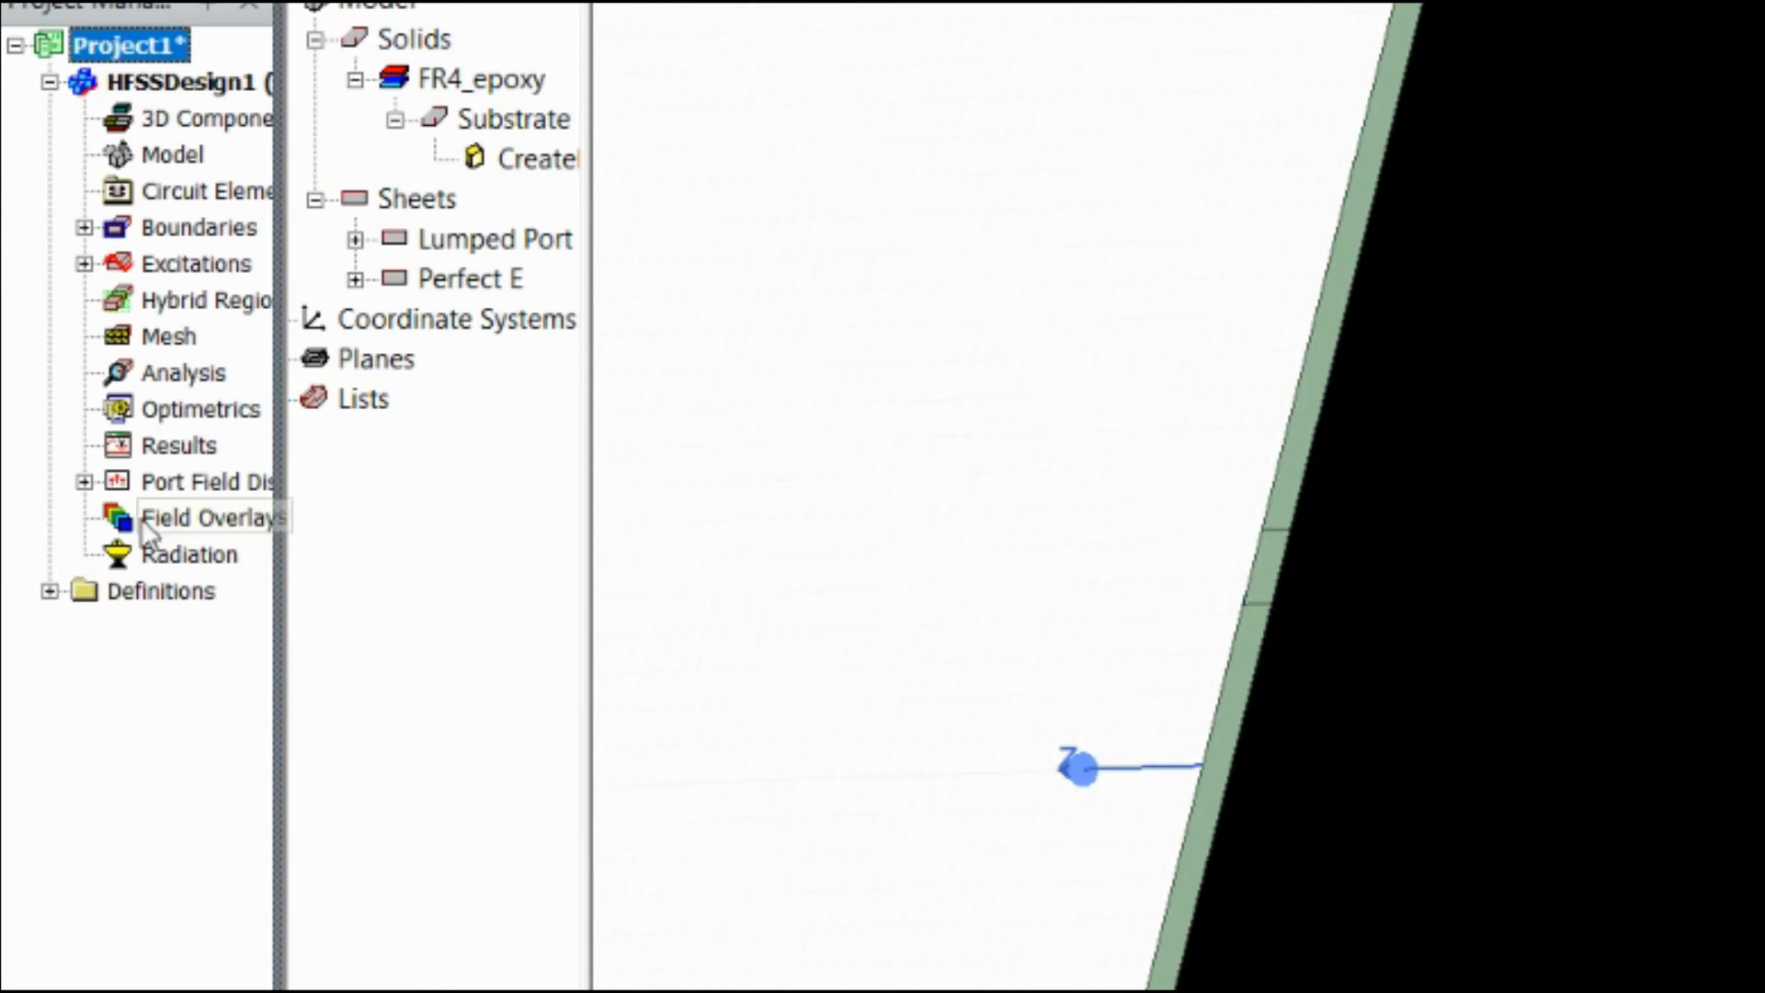
left_click(84, 228)
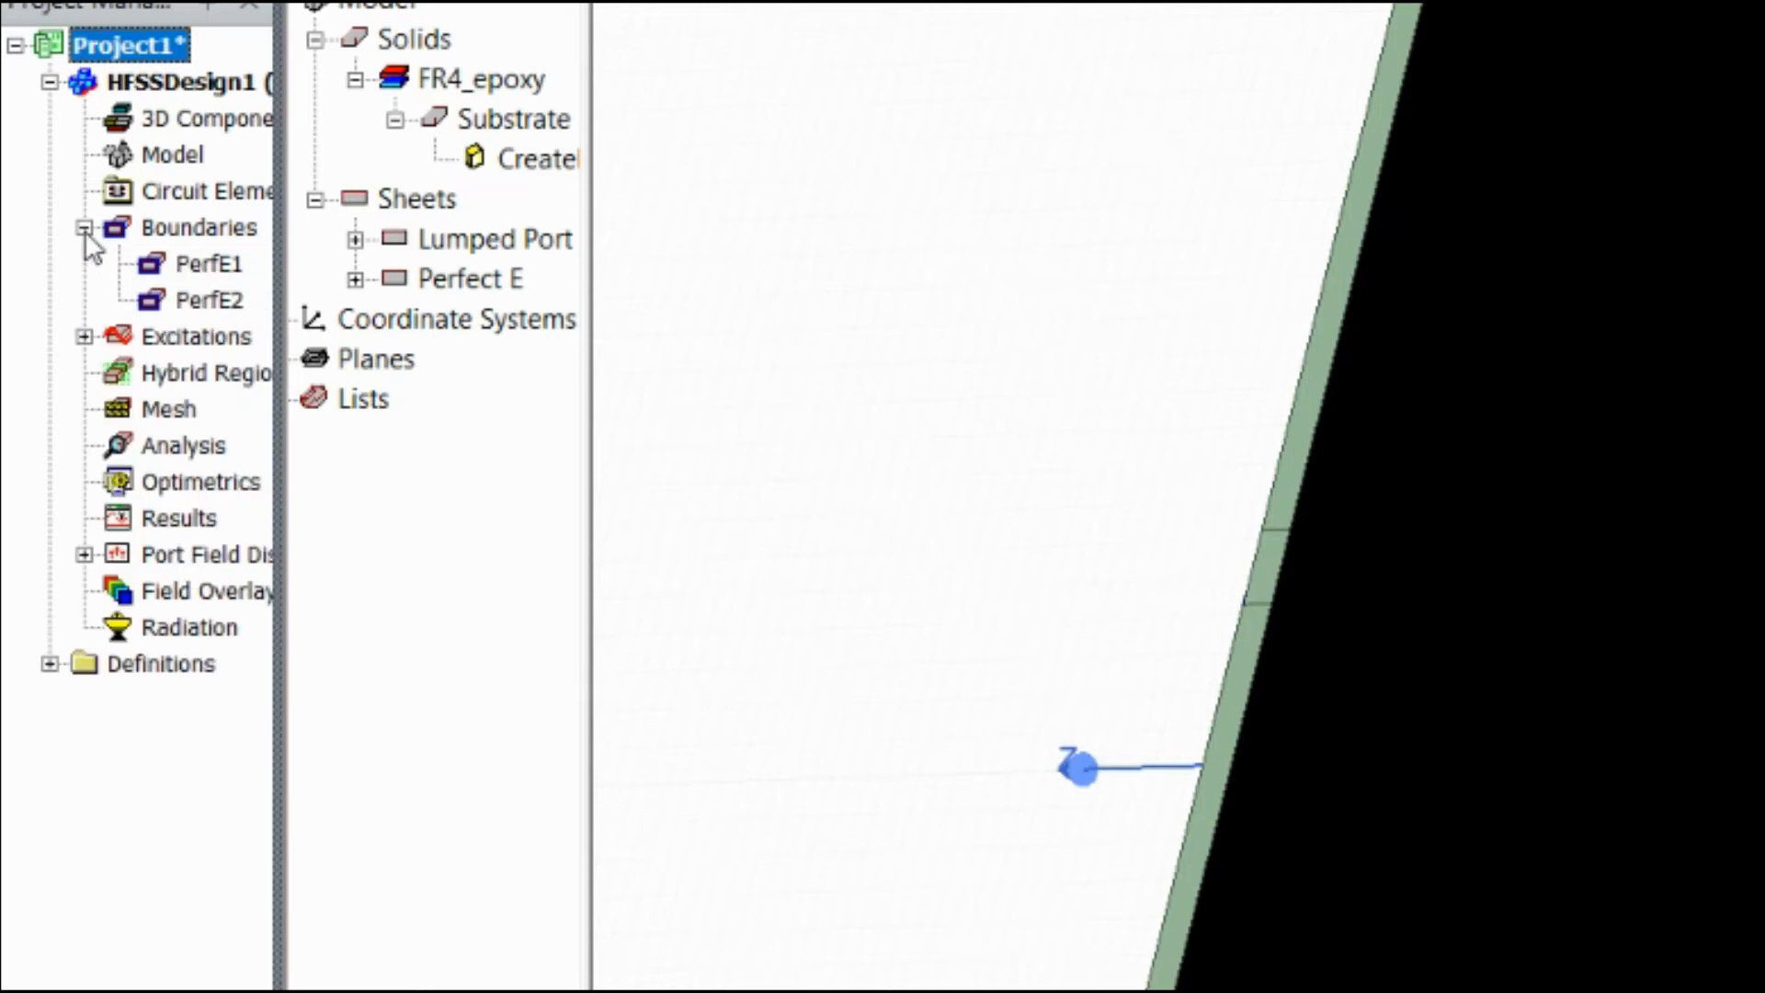
left_click(202, 264)
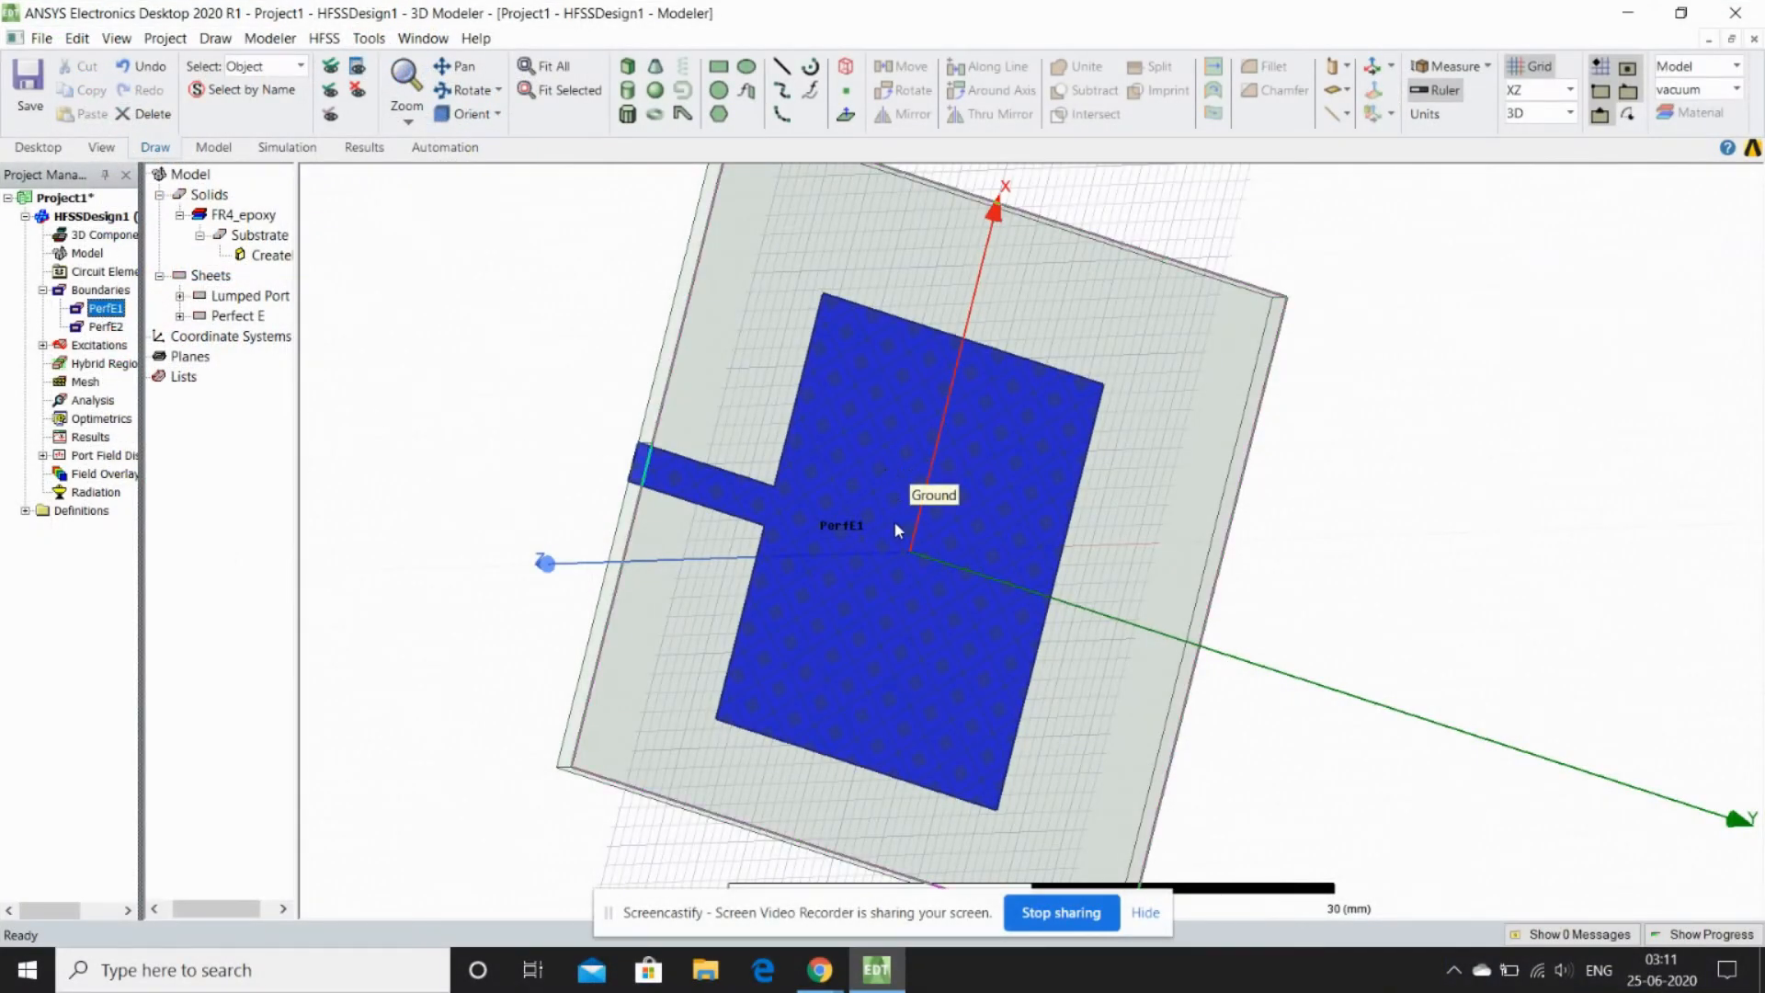
left_click(106, 326)
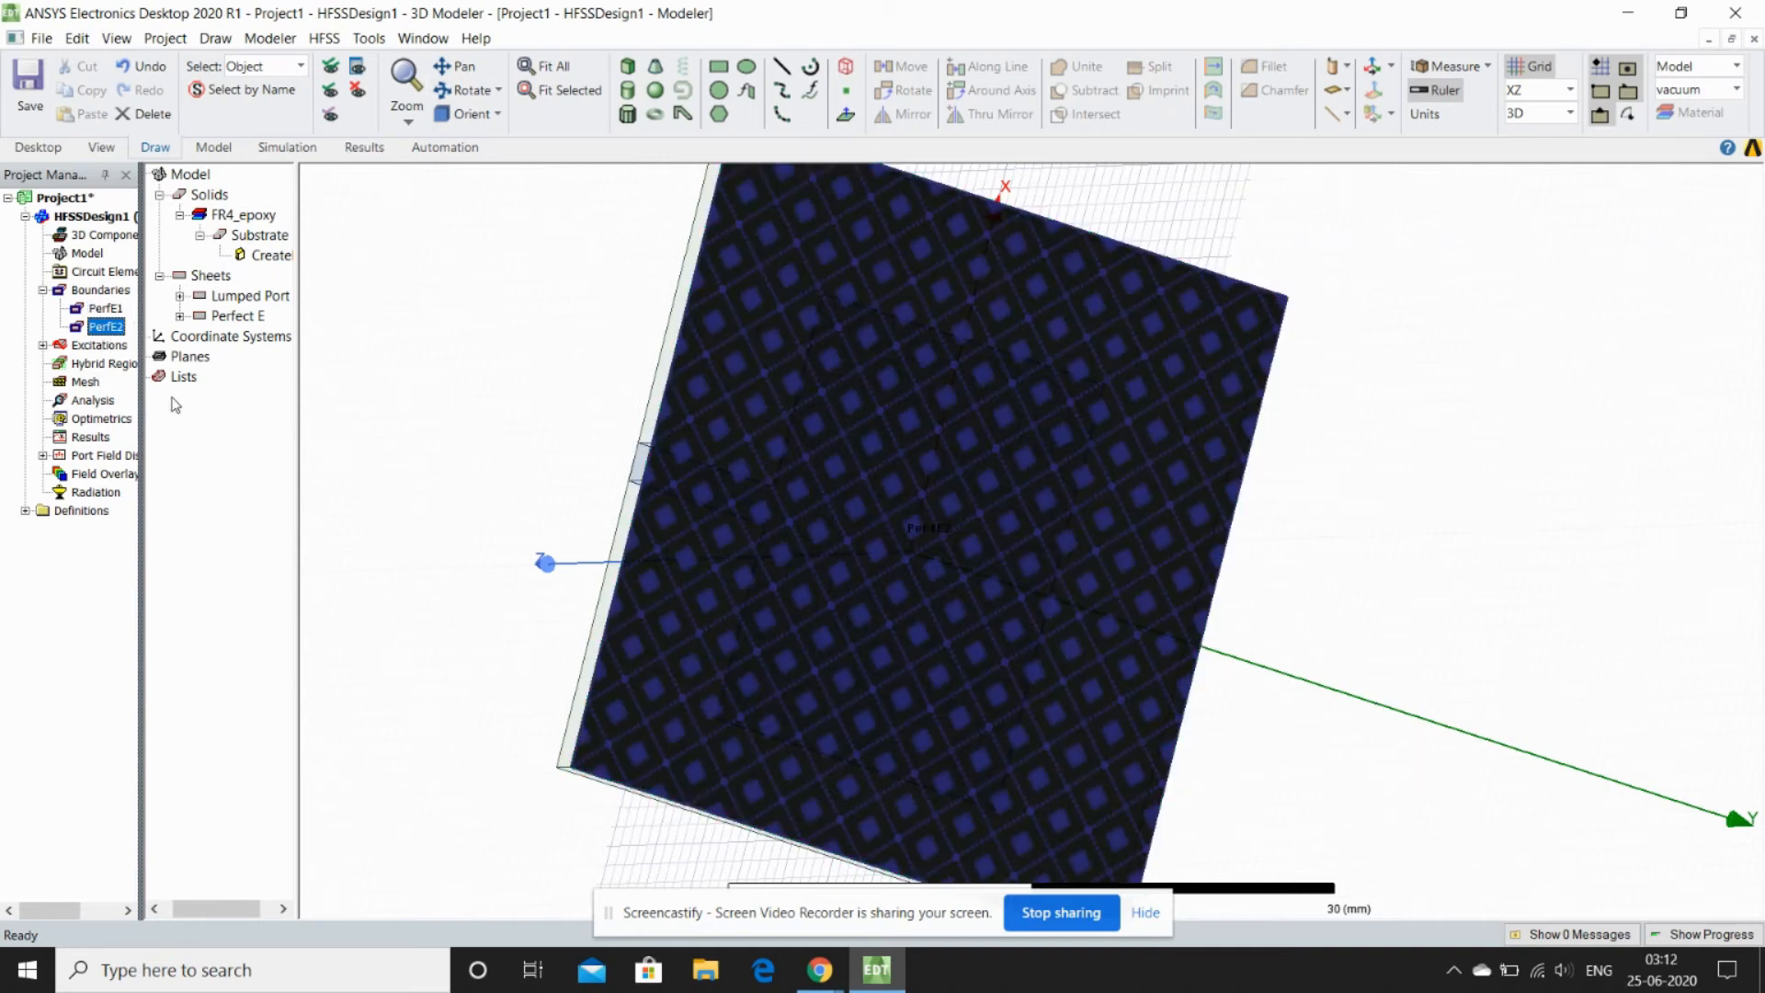
left_click(42, 346)
left_click(79, 364)
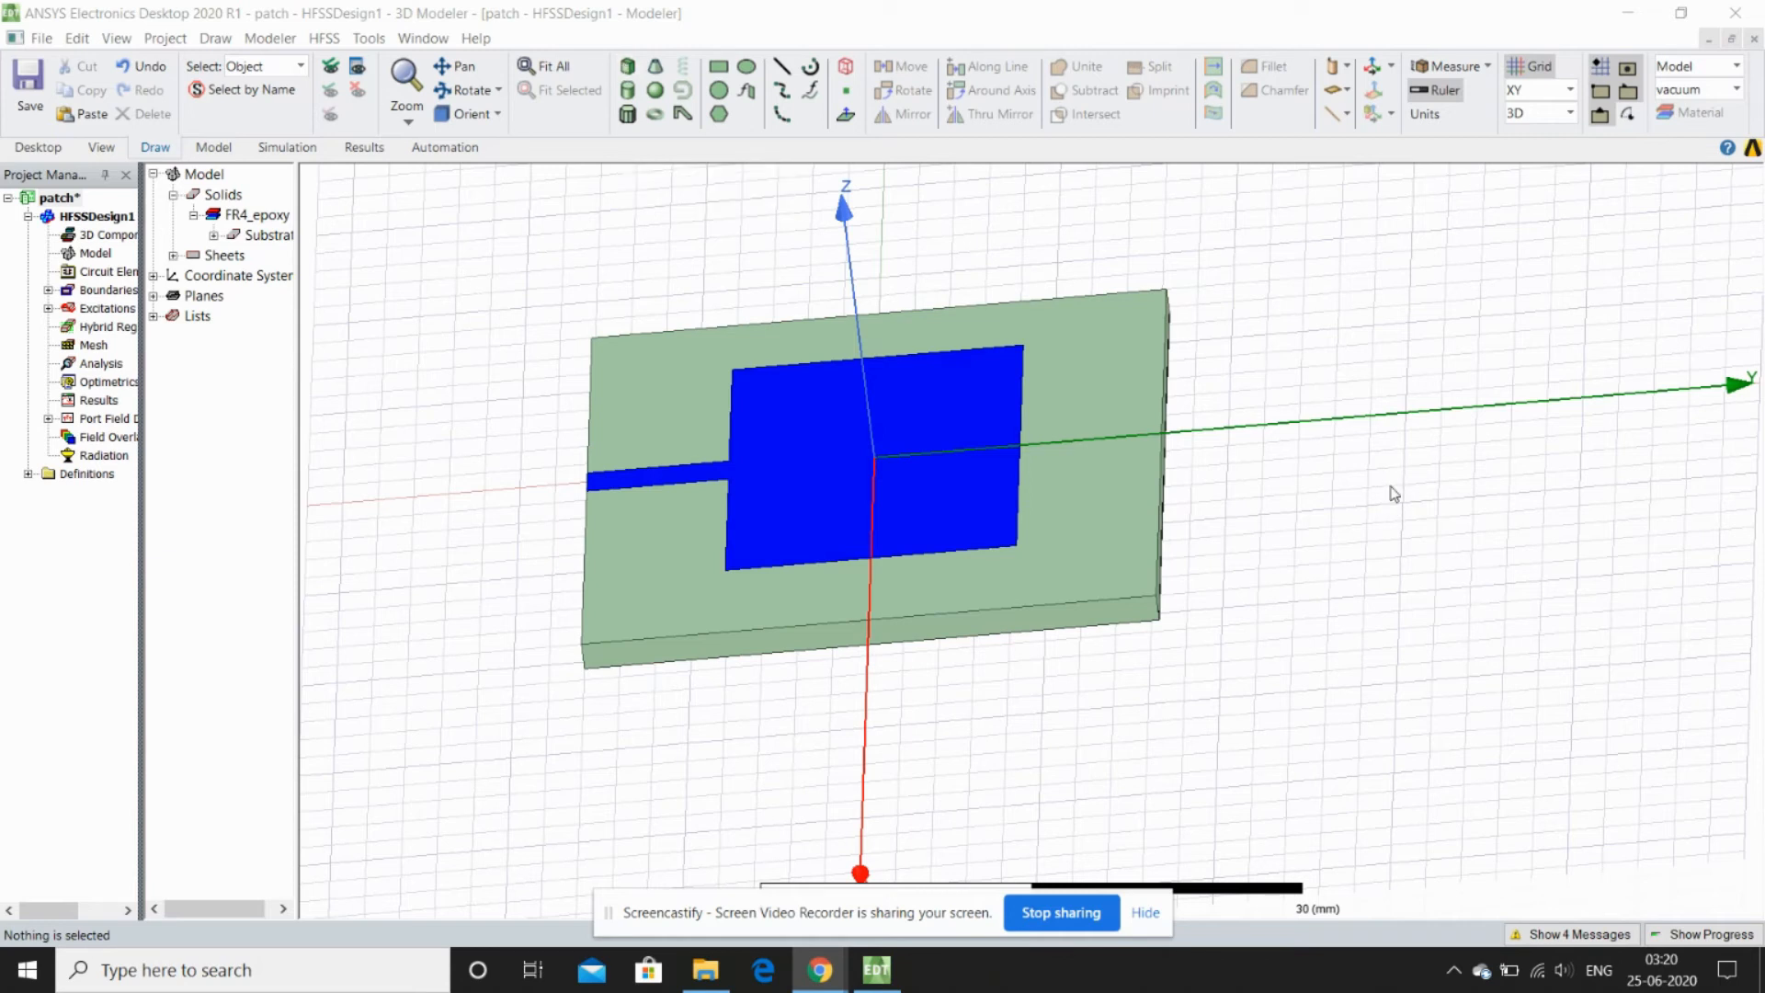
Create an open region around the antenna with a 4.1 GHz operating frequency and a Radiation boundary
right_click(1392, 496)
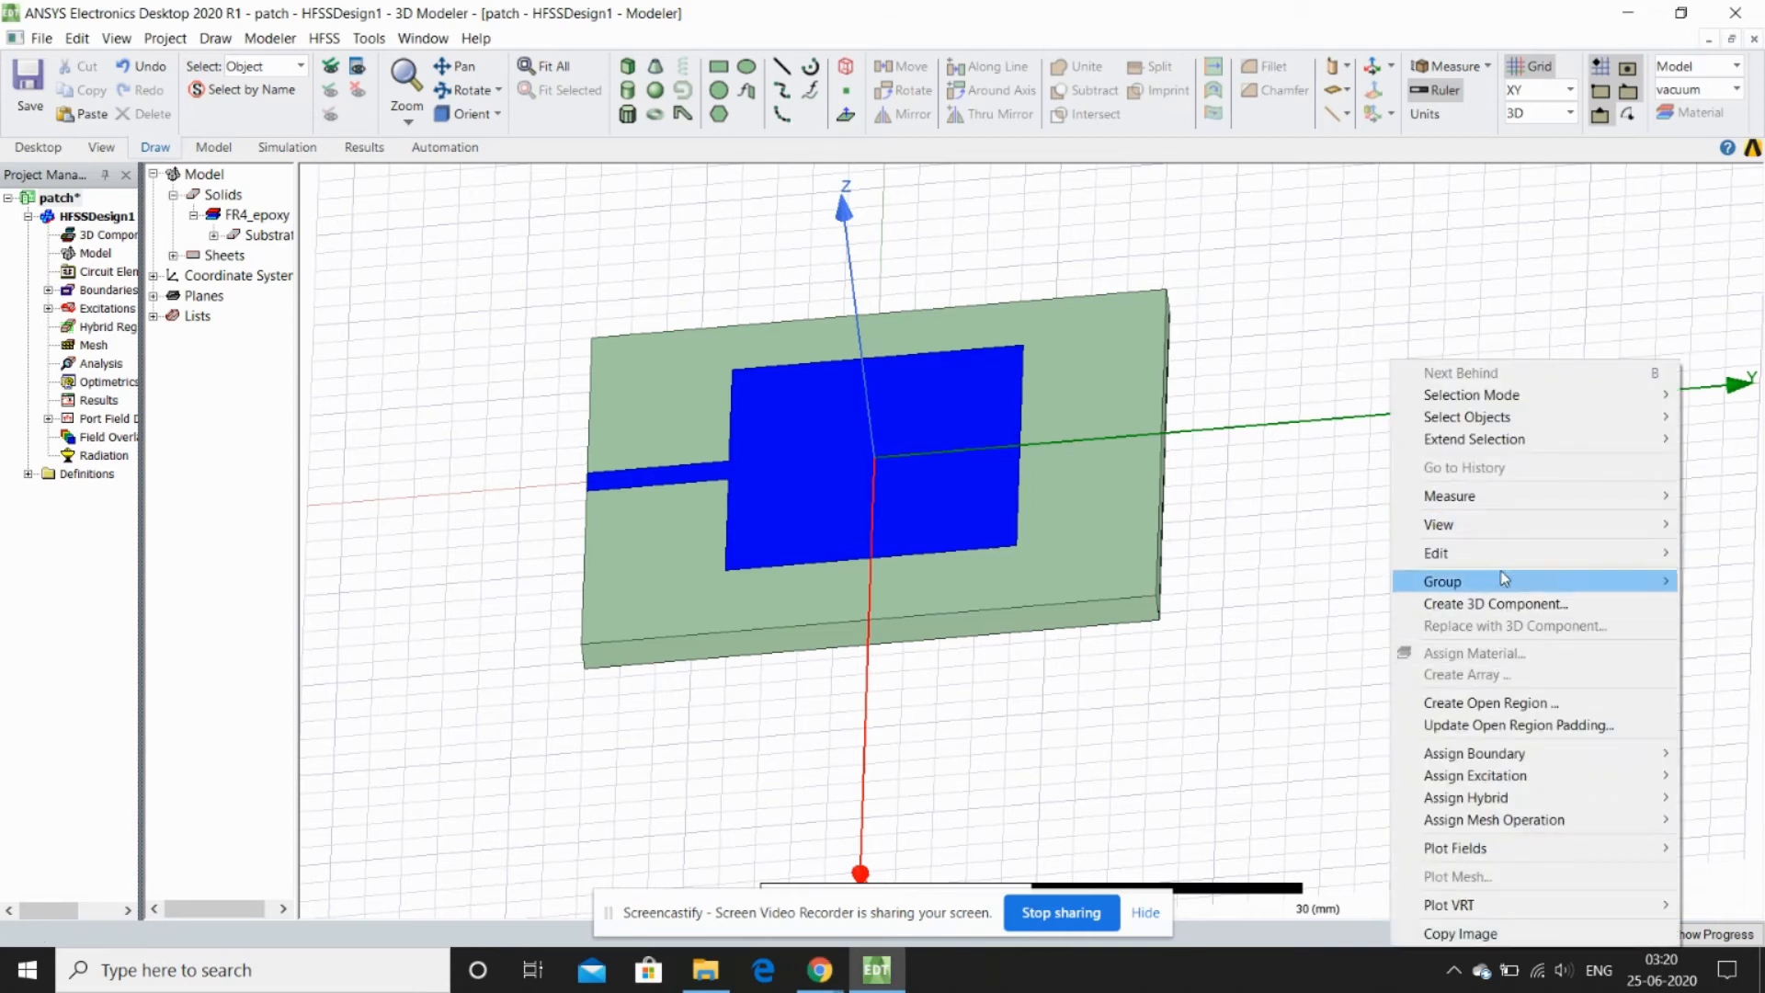
left_click(1464, 703)
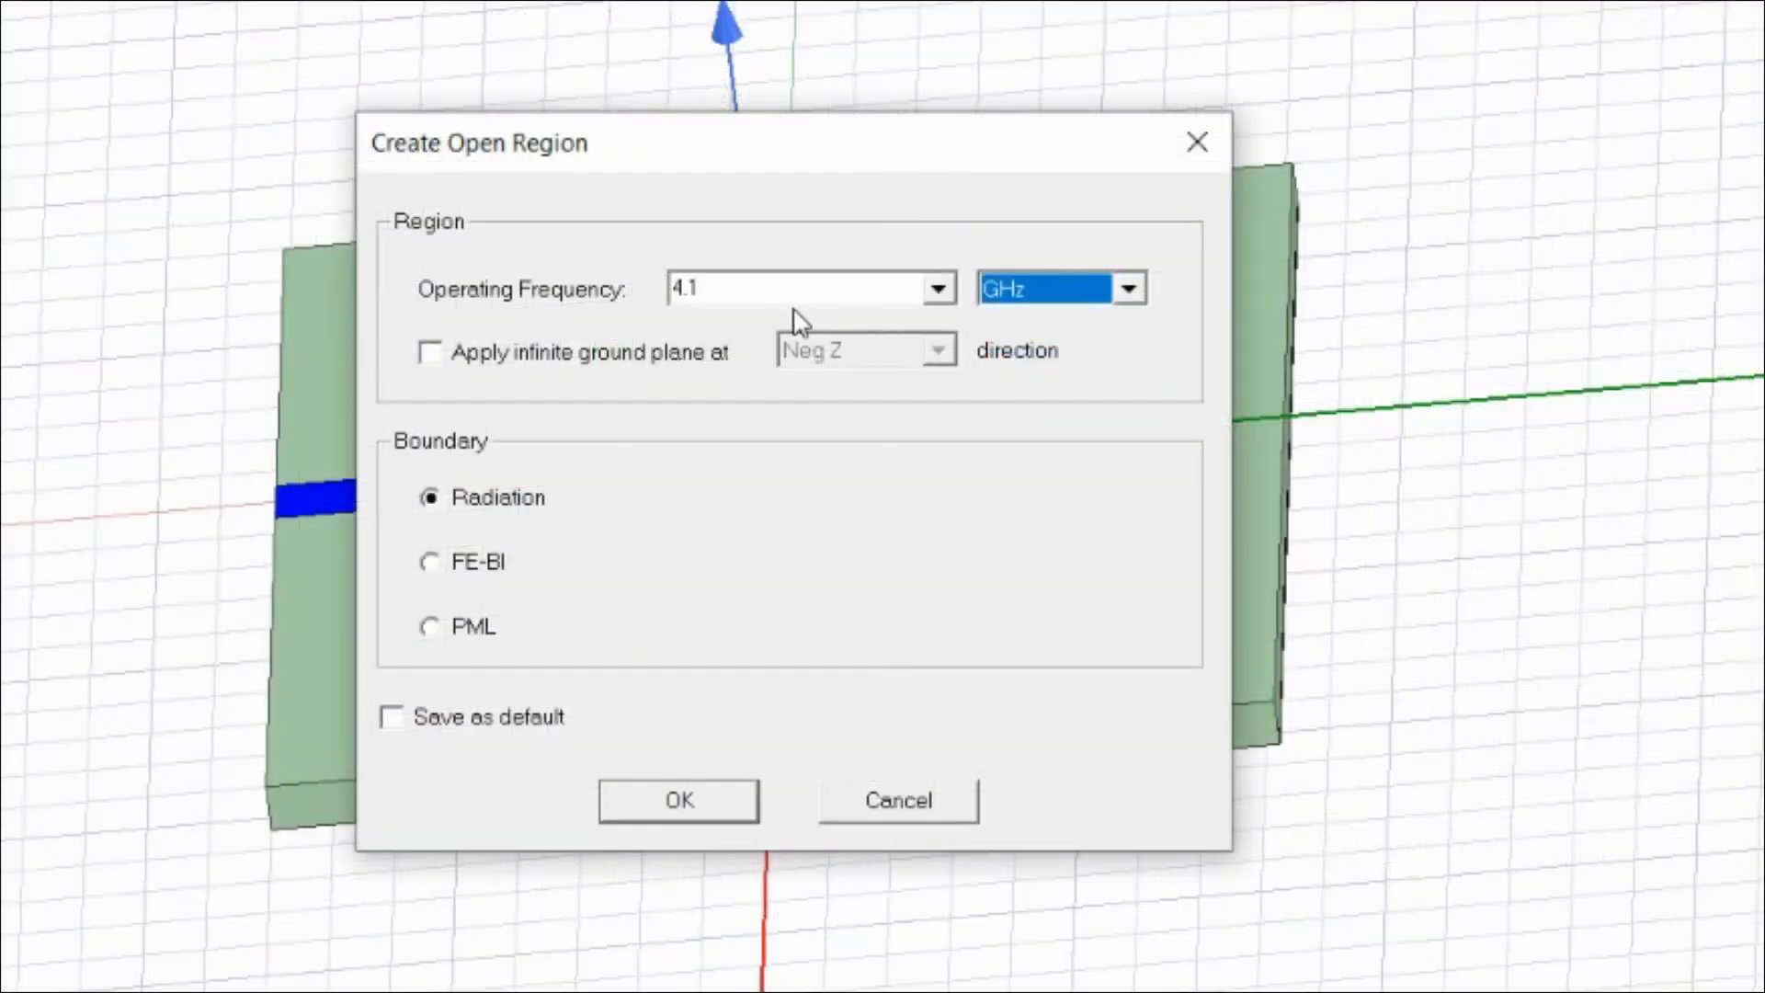
double_click(866, 360)
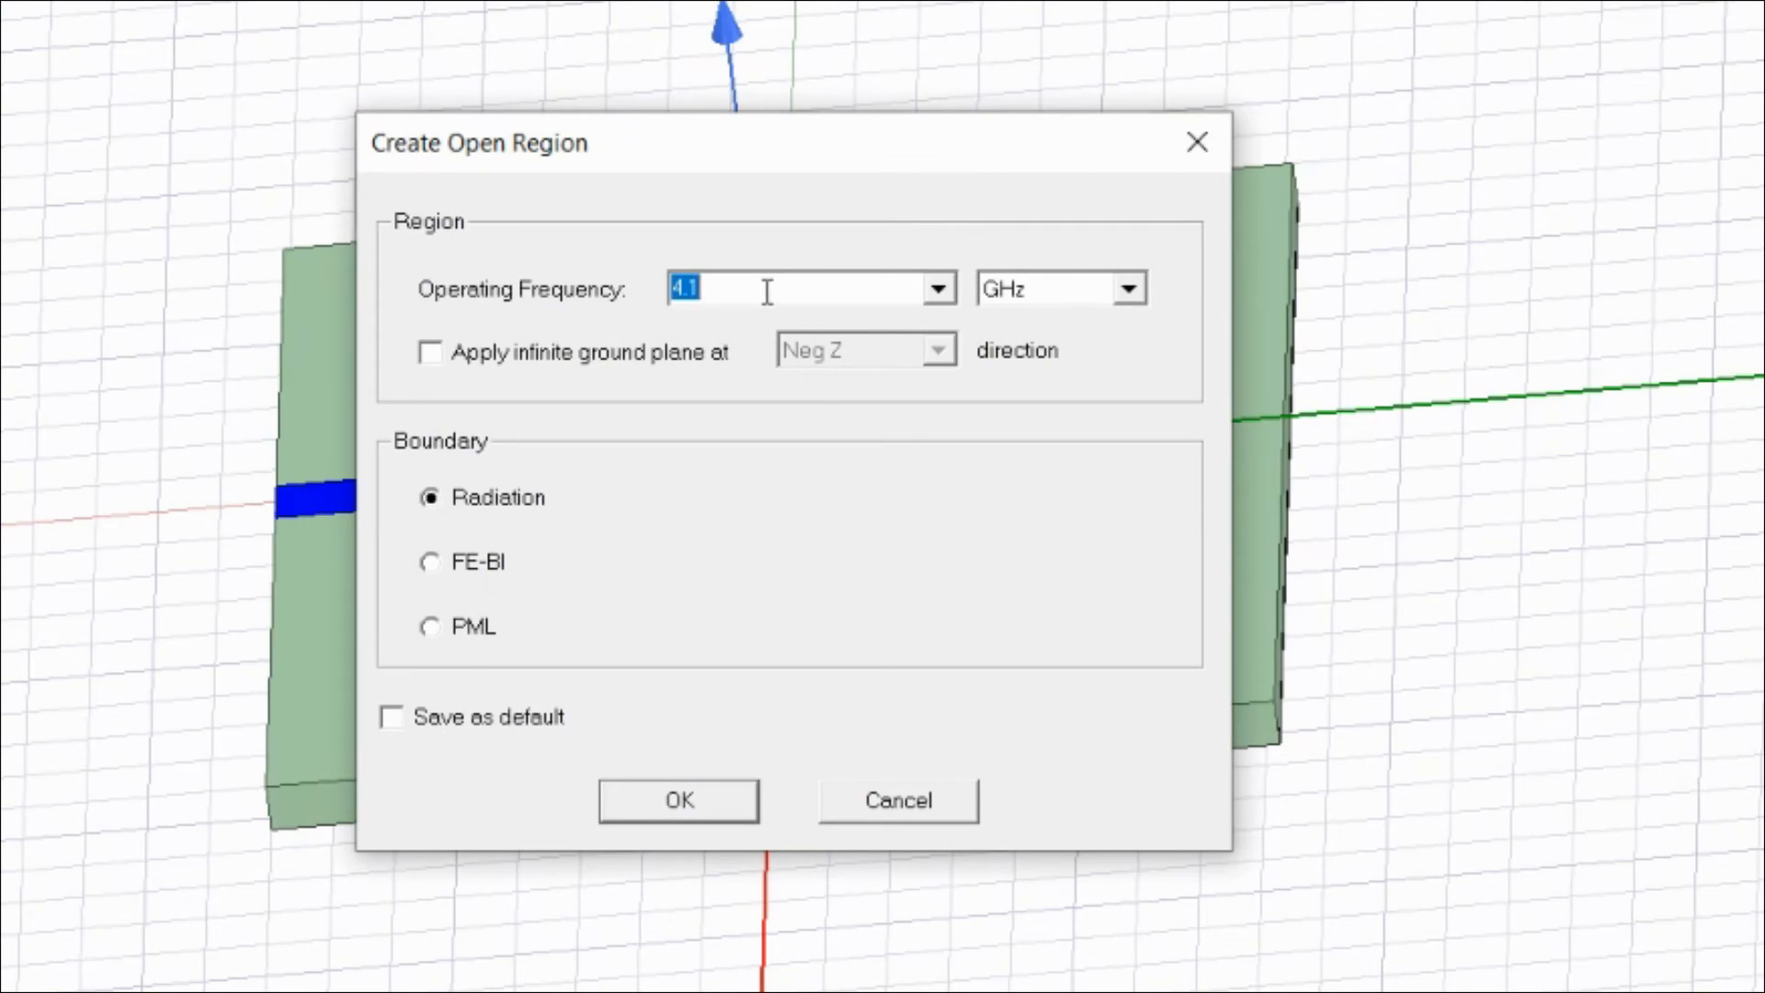
left_click(767, 292)
key("BackSpace")
key("BackSpace")
type("4.1")
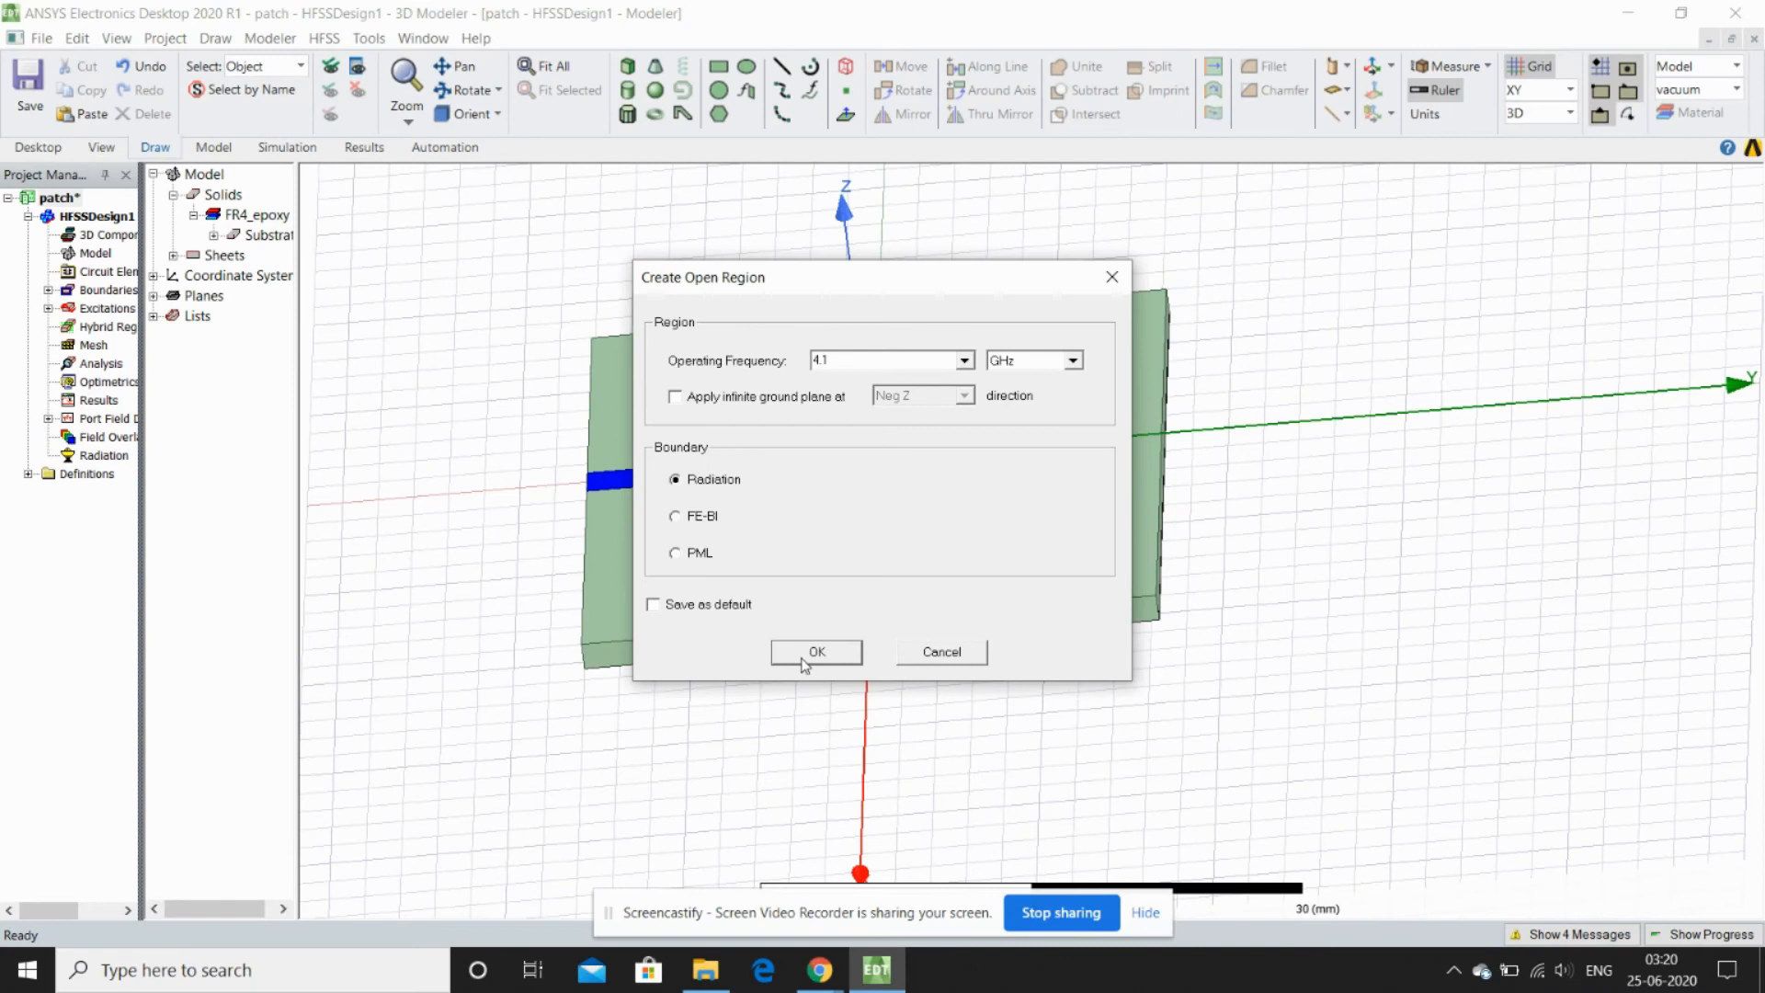
left_click(694, 802)
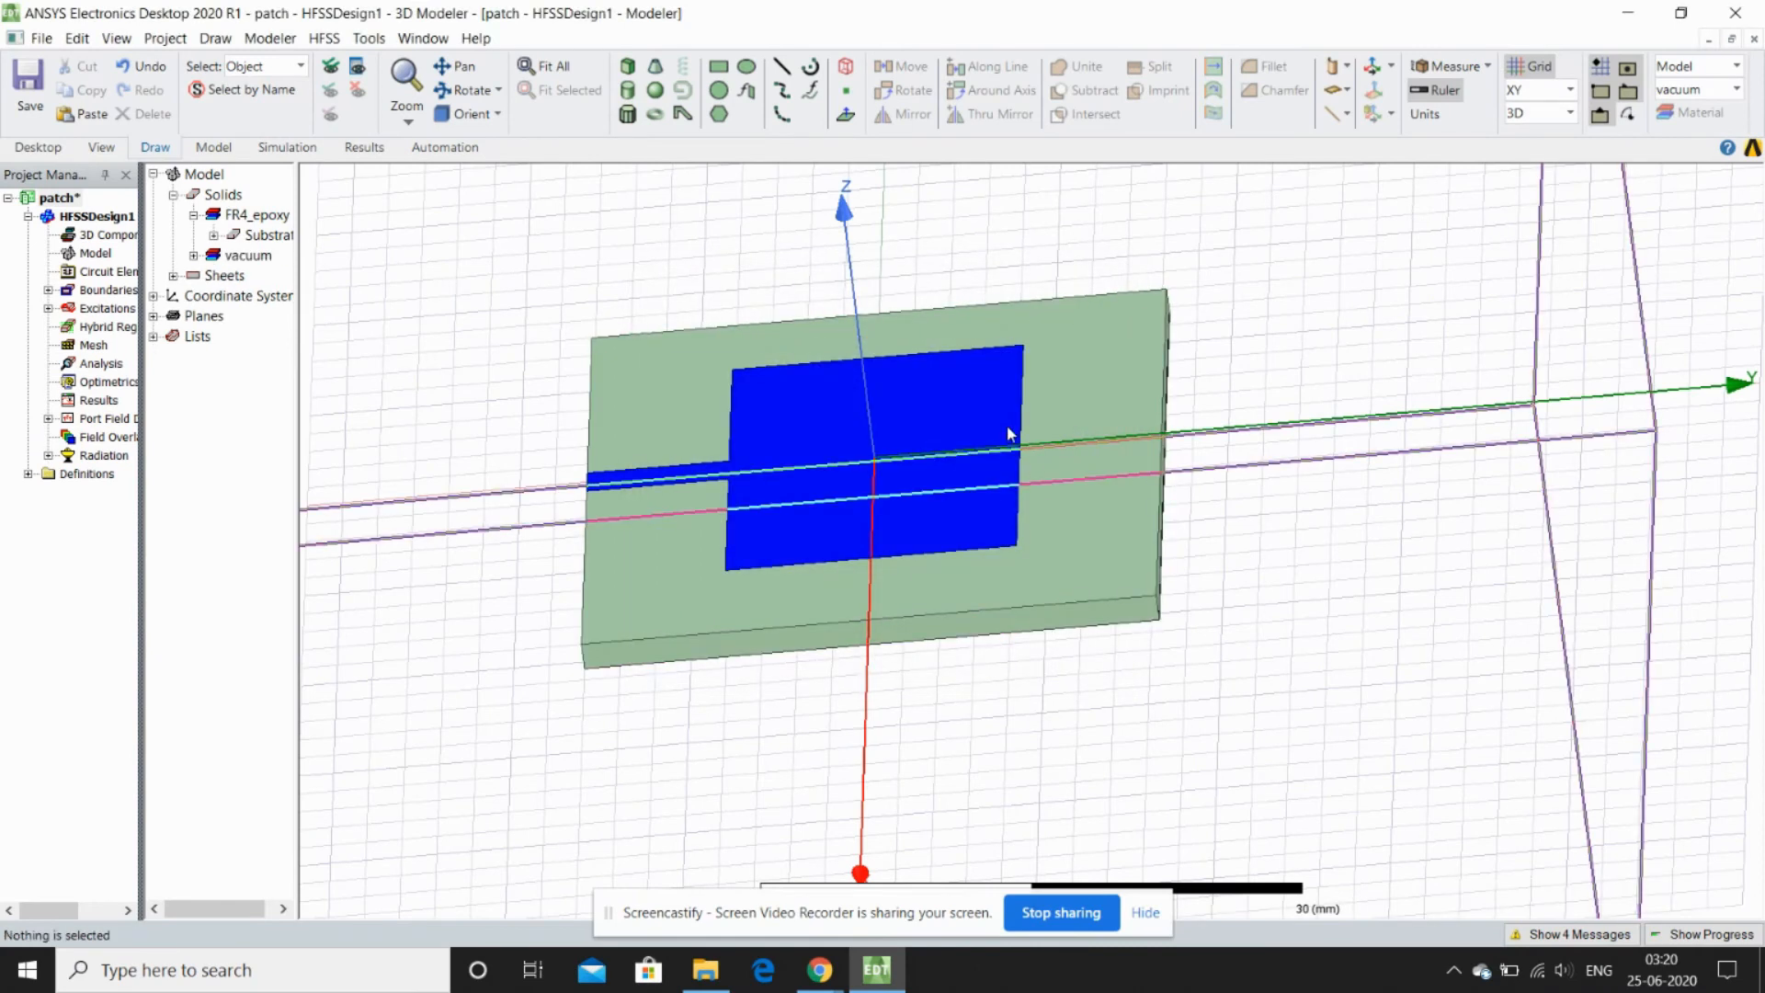
Examine the open region box around the antenna from the side
scroll(1048, 644, "down", 3)
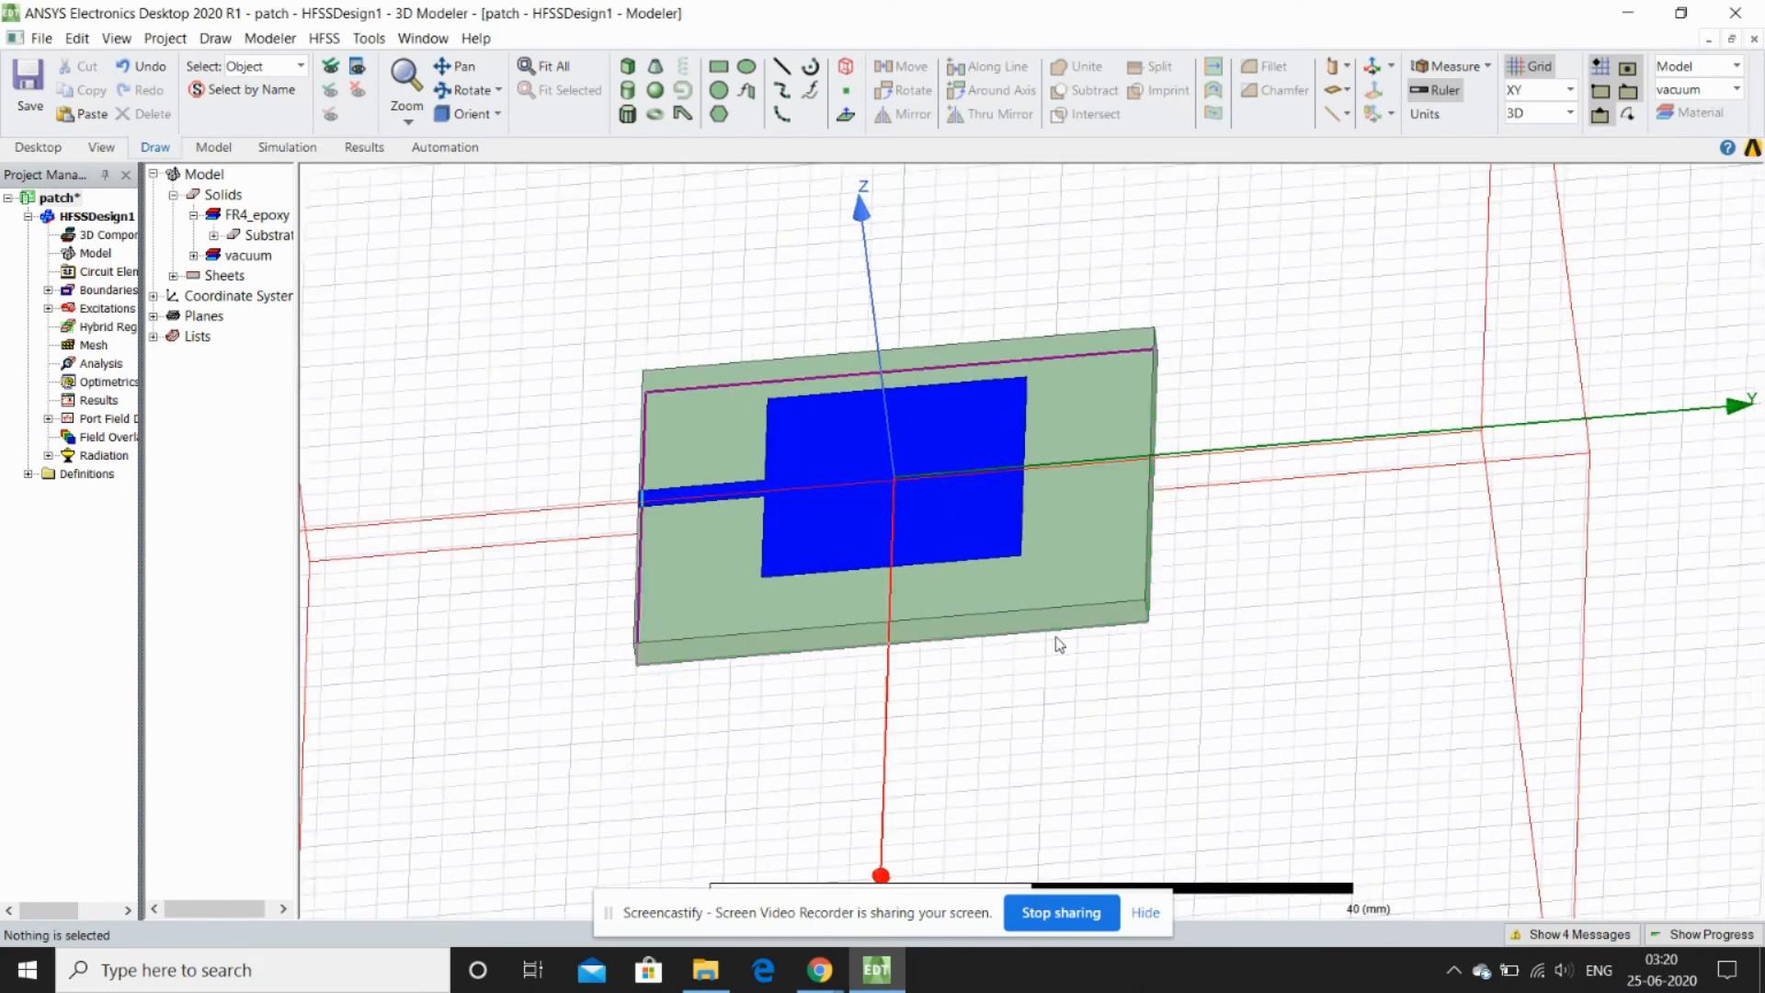
left_click(464, 89)
left_click_drag(733, 386, 1012, 496)
left_click_drag(1477, 330, 1568, 382)
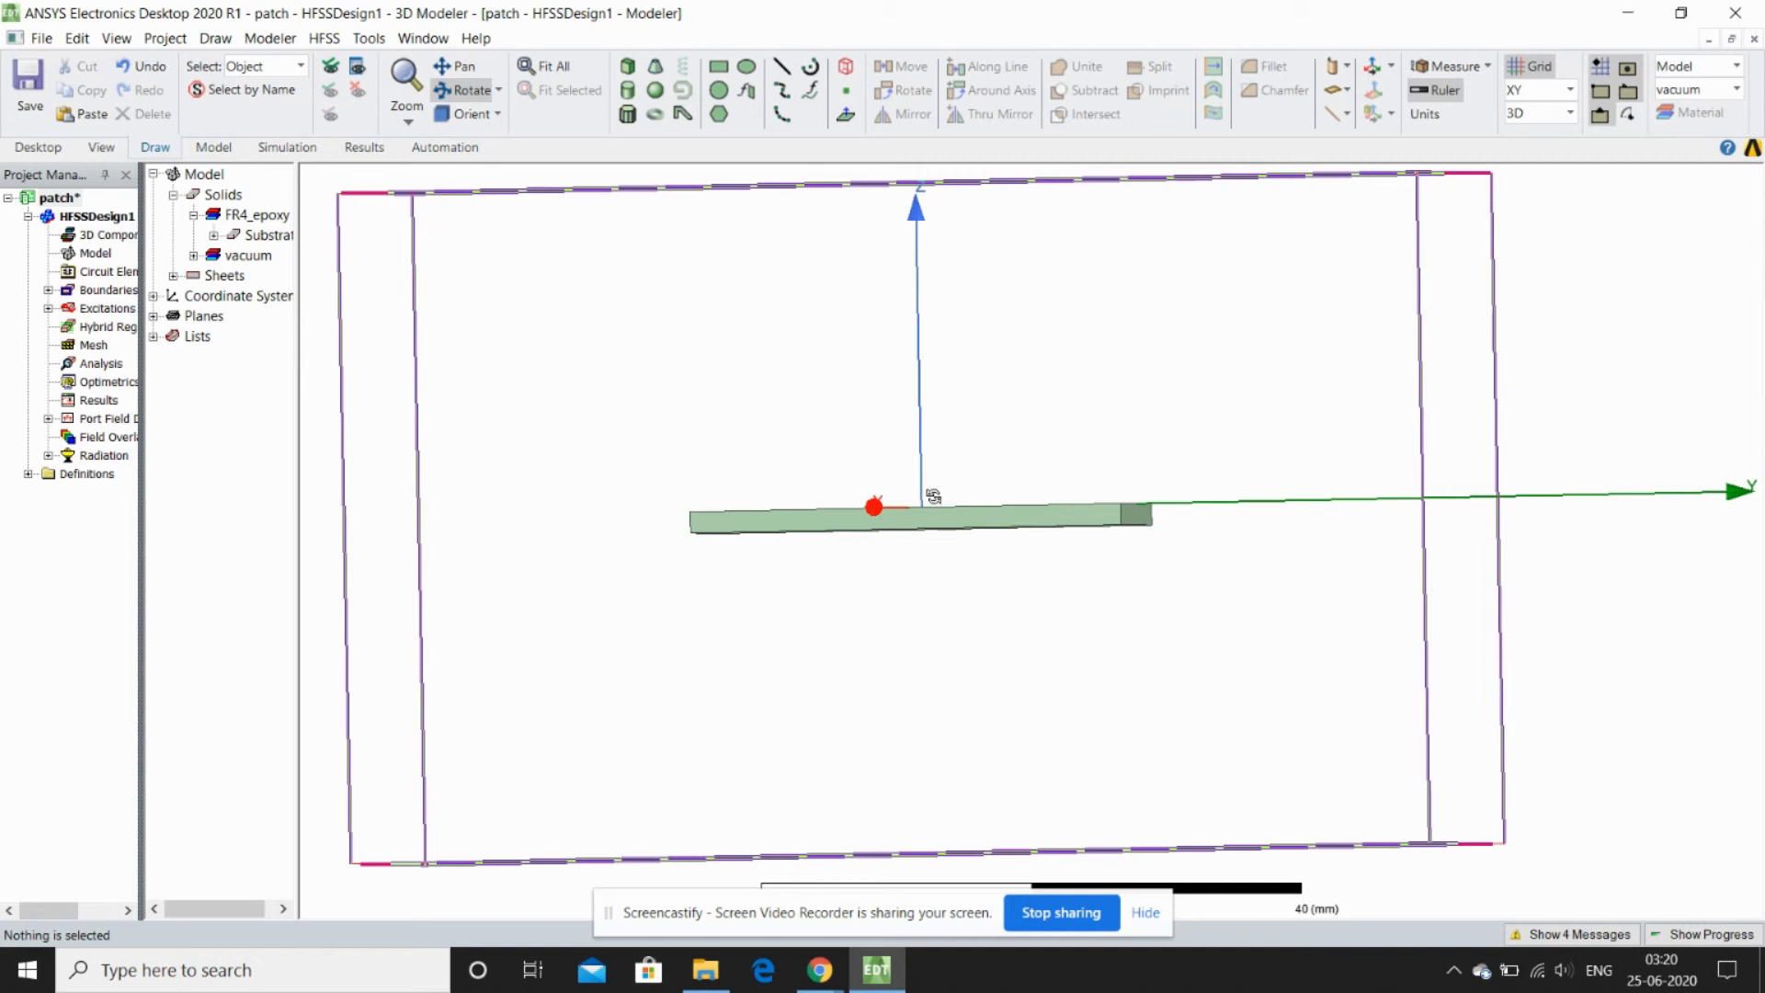
left_click_drag(1593, 390, 1588, 398)
left_click_drag(1588, 398, 1588, 394)
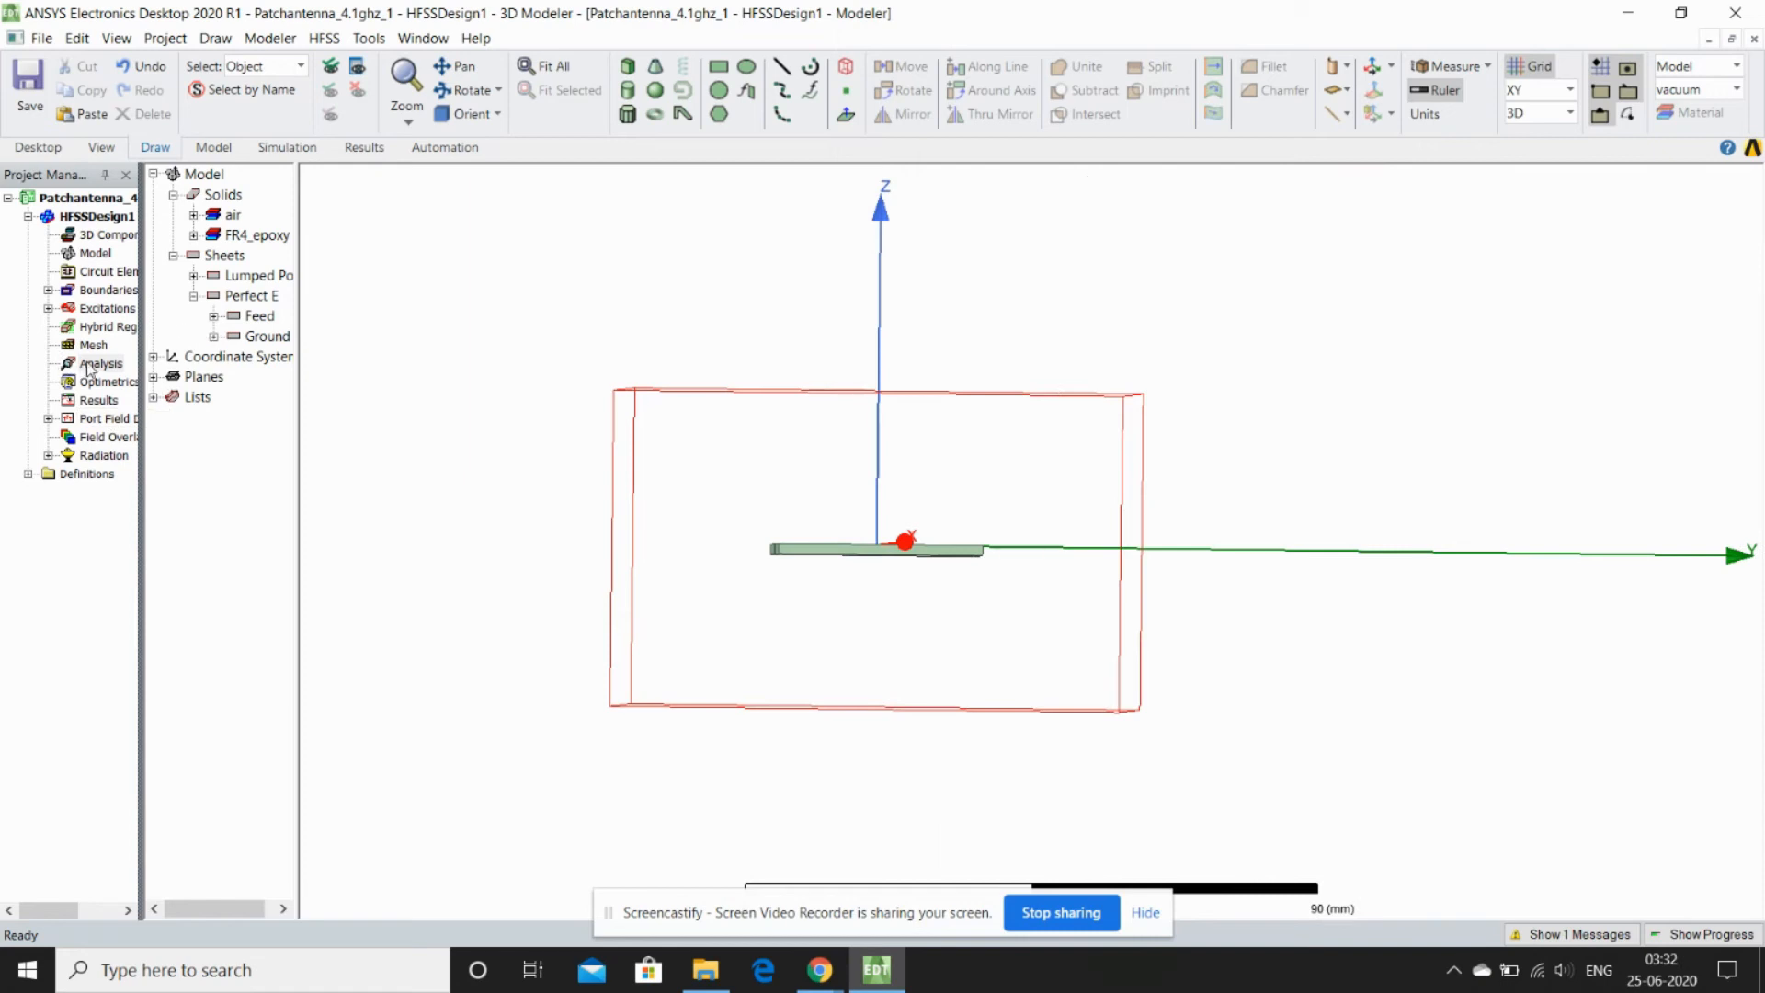
Add a solution setup for the antenna with a single solution frequency of 4.1 GHz
right_click(99, 367)
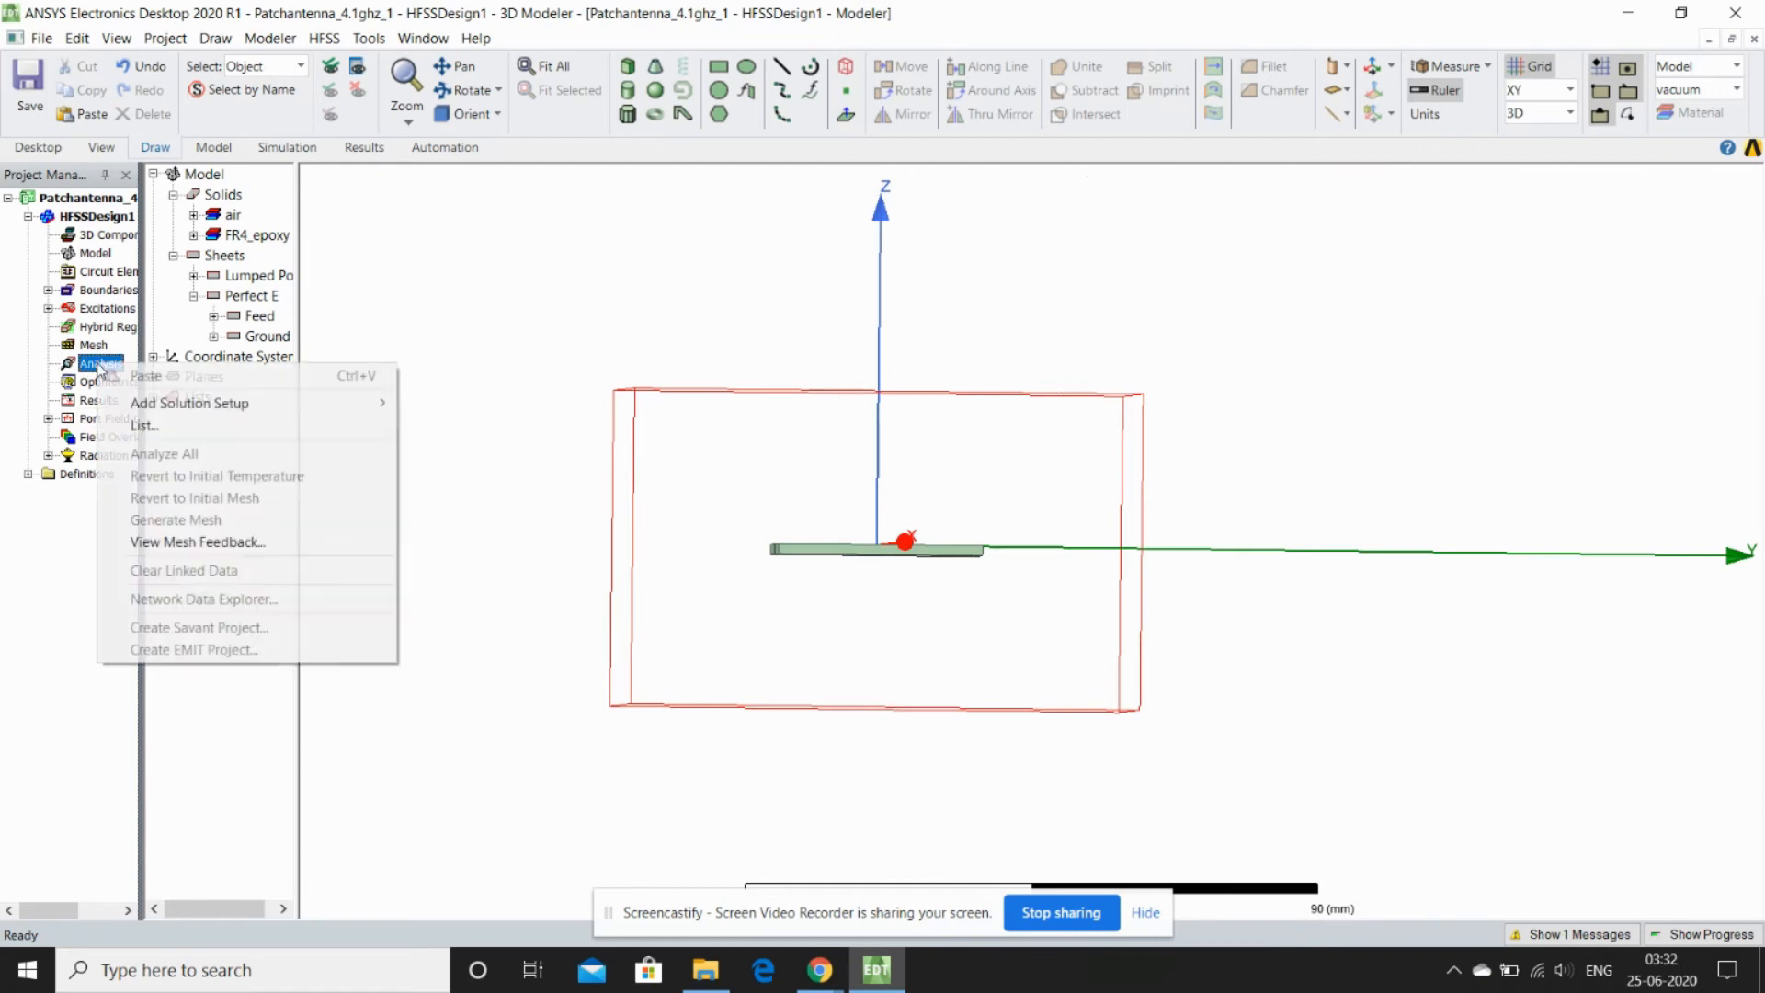
mouse_move(354, 404)
left_click(449, 423)
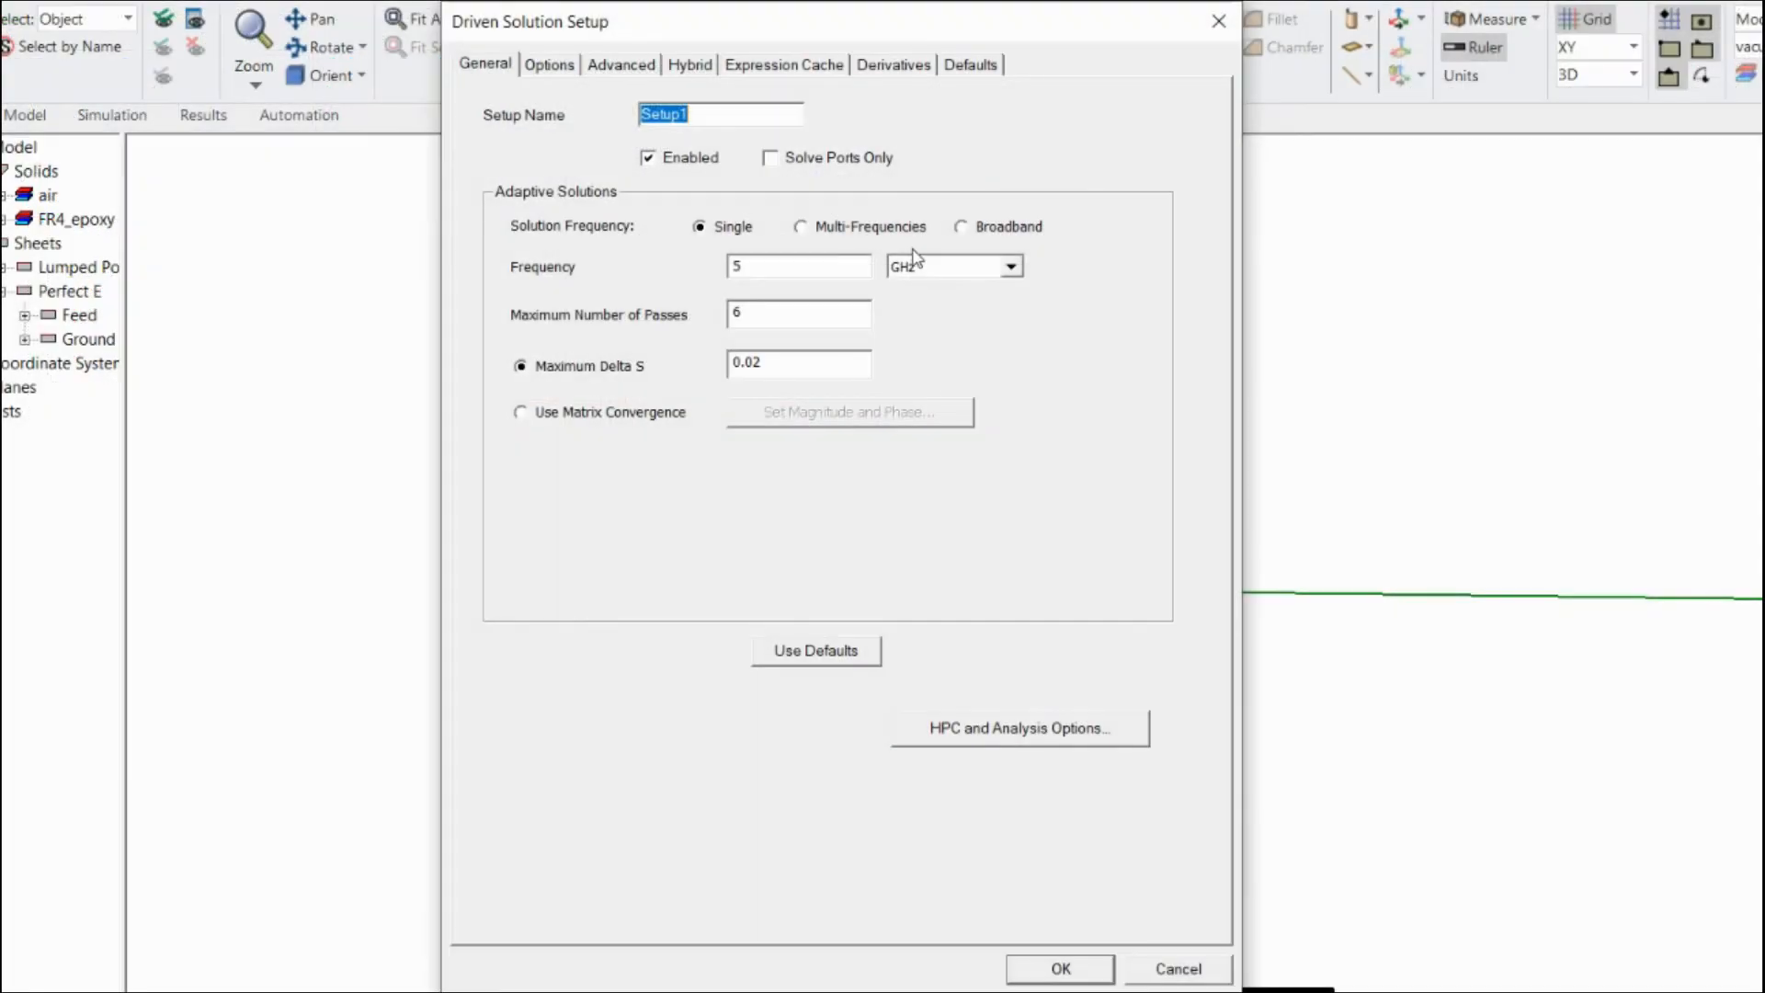
left_click(813, 270)
type("4.1")
left_click_drag(815, 317, 660, 322)
left_click(1055, 968)
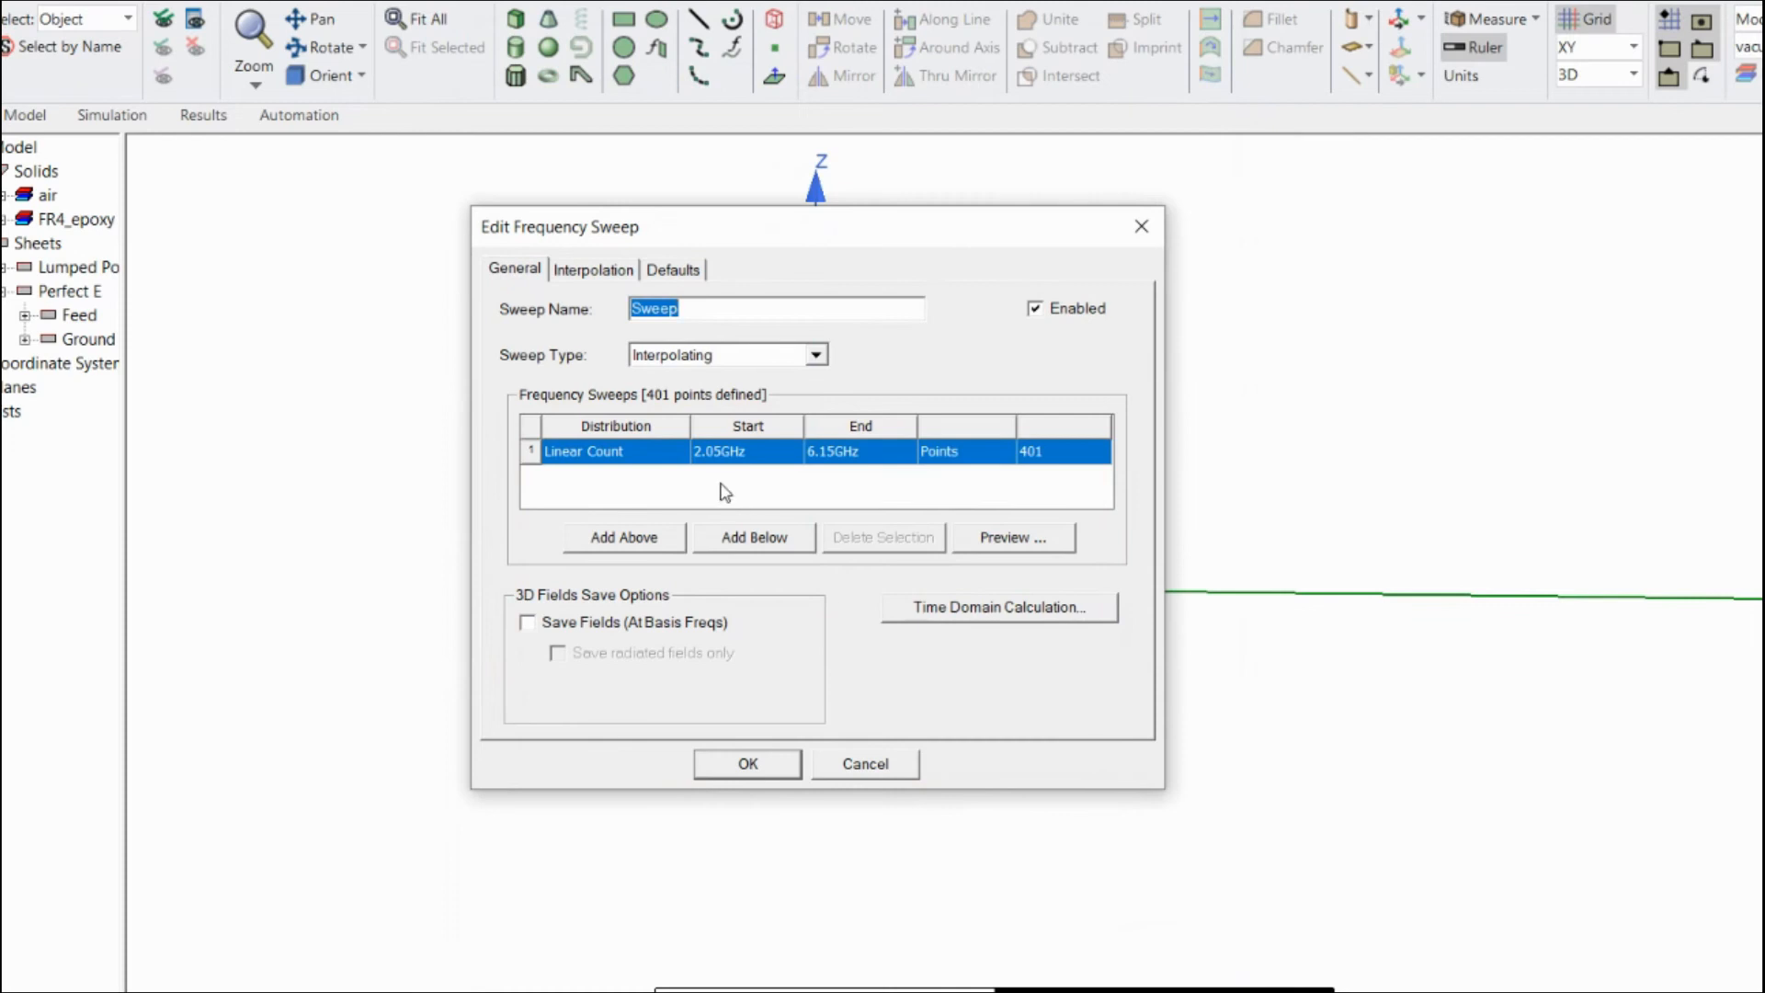
Configure the setup's frequency sweep as Fast, linear count from 3 GHz to 5 GHz with 151 points
left_click(759, 360)
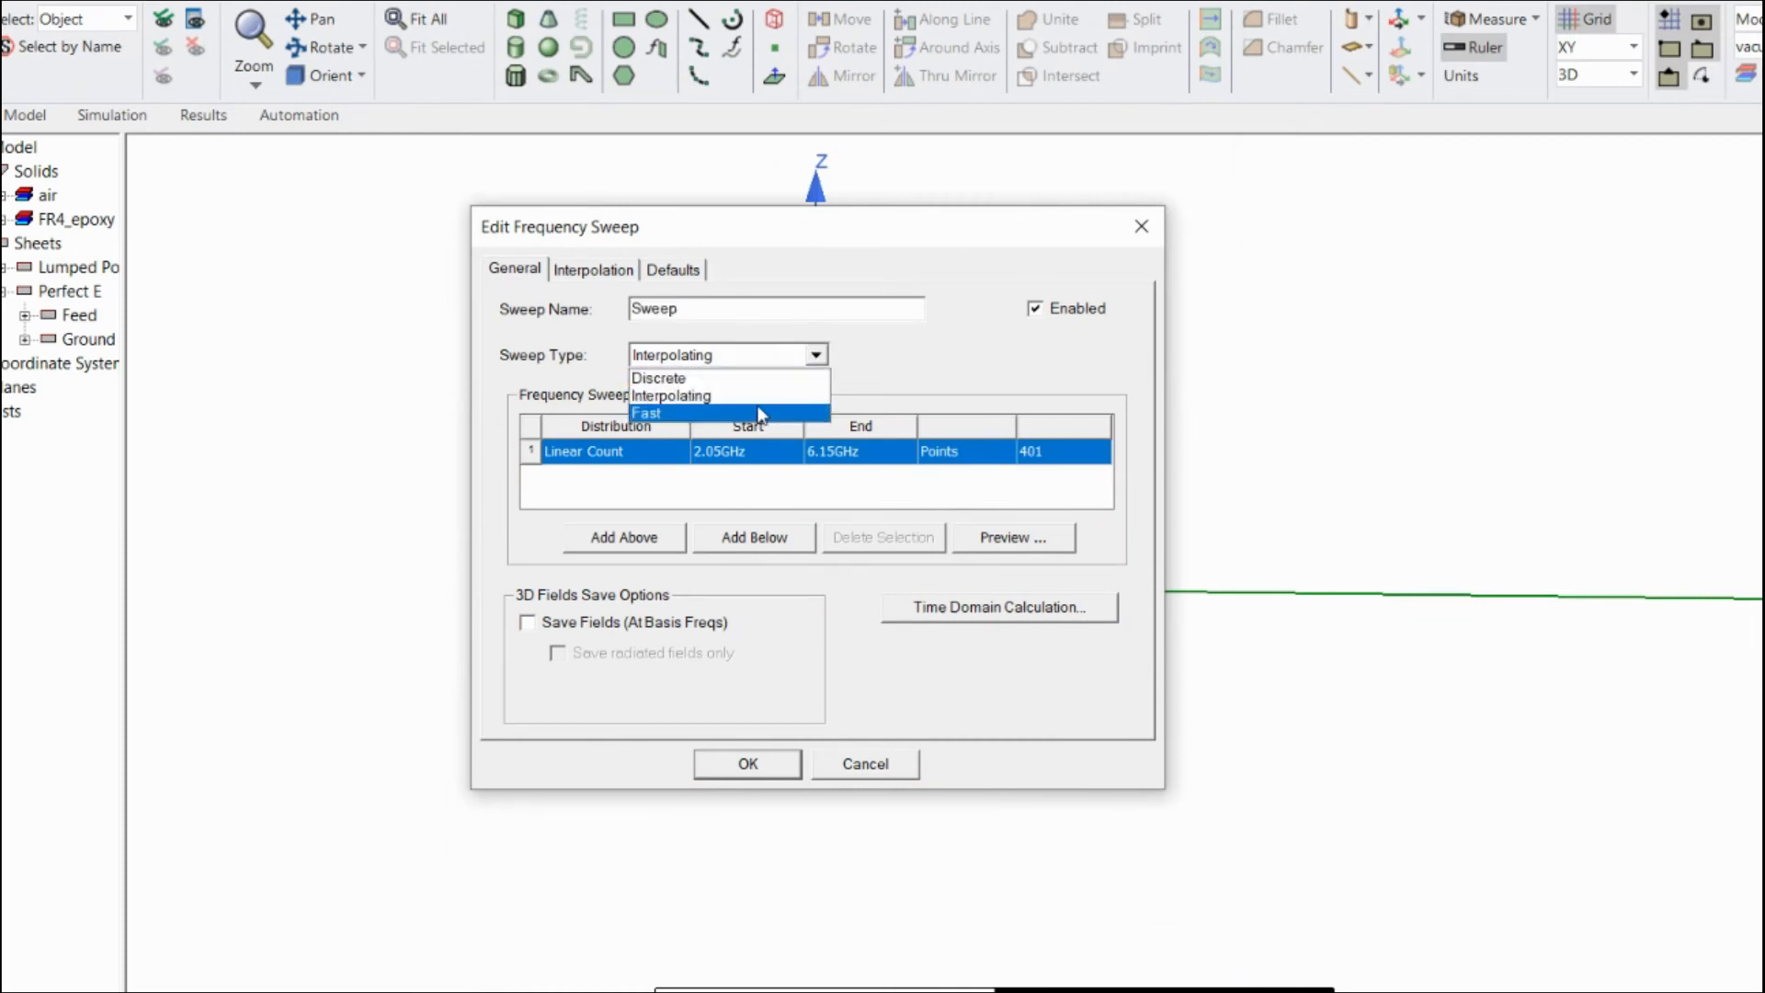
left_click(759, 415)
left_click(771, 455)
type("3GHz")
left_click(878, 451)
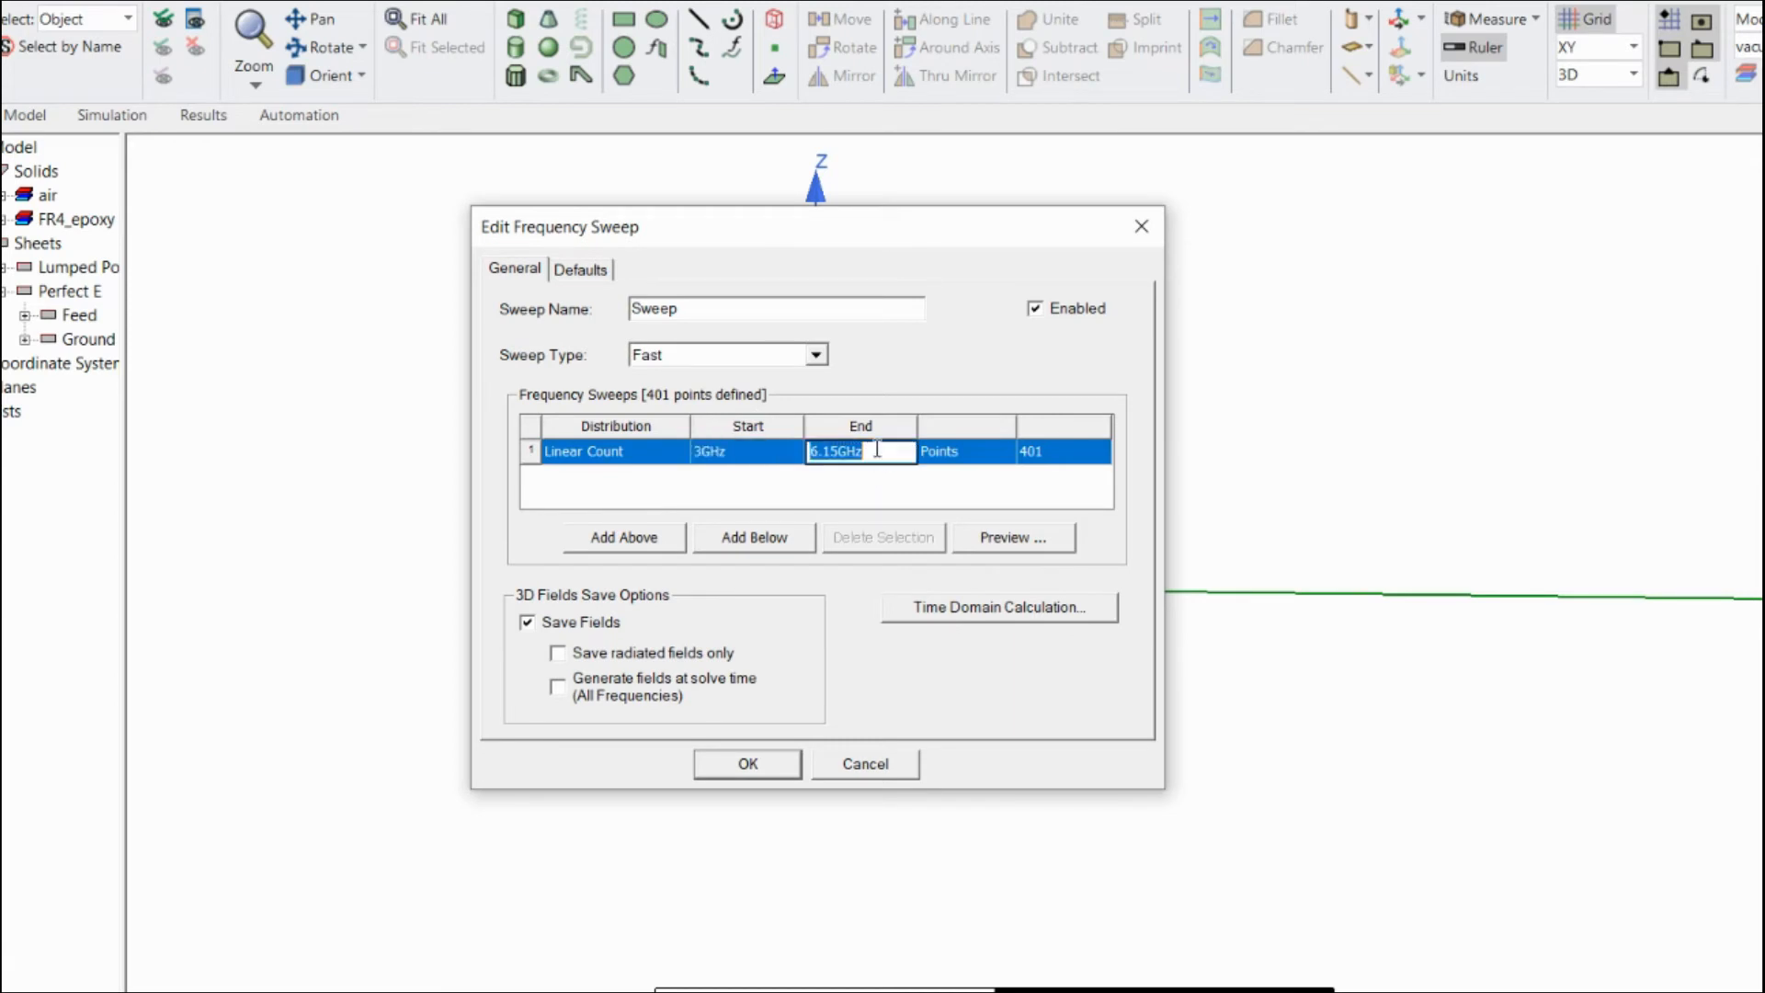
type("5GHz")
left_click(1076, 450)
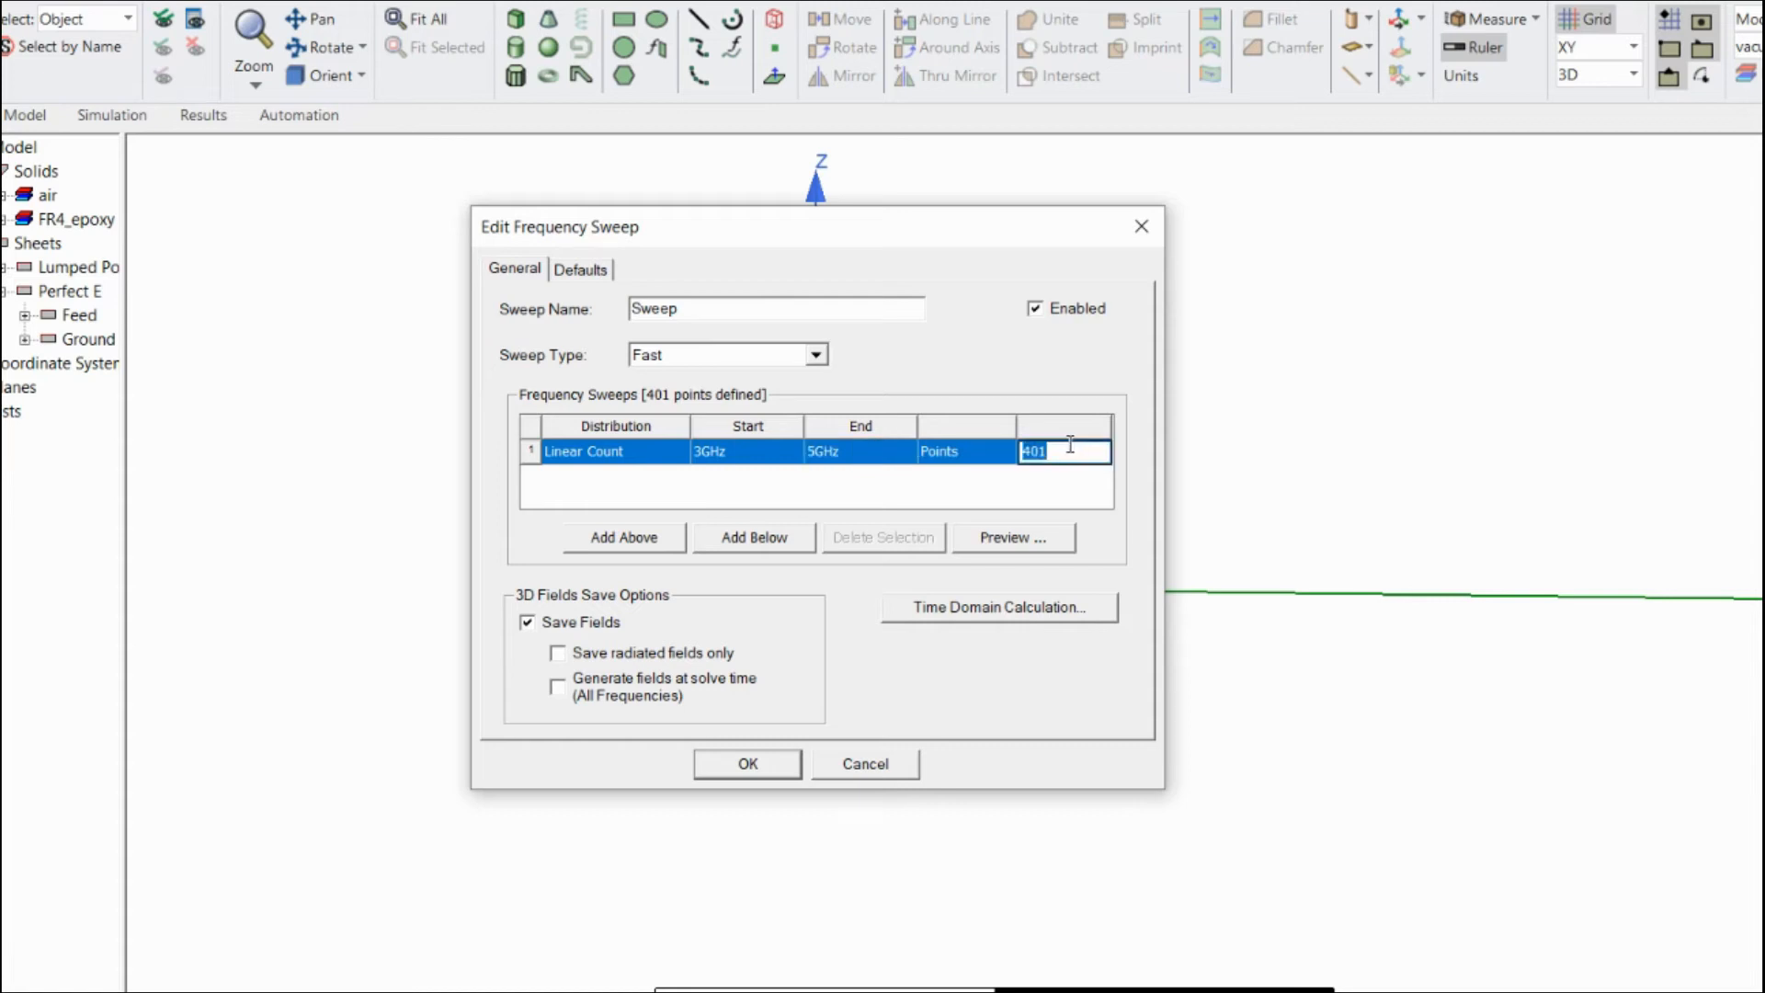
type("151")
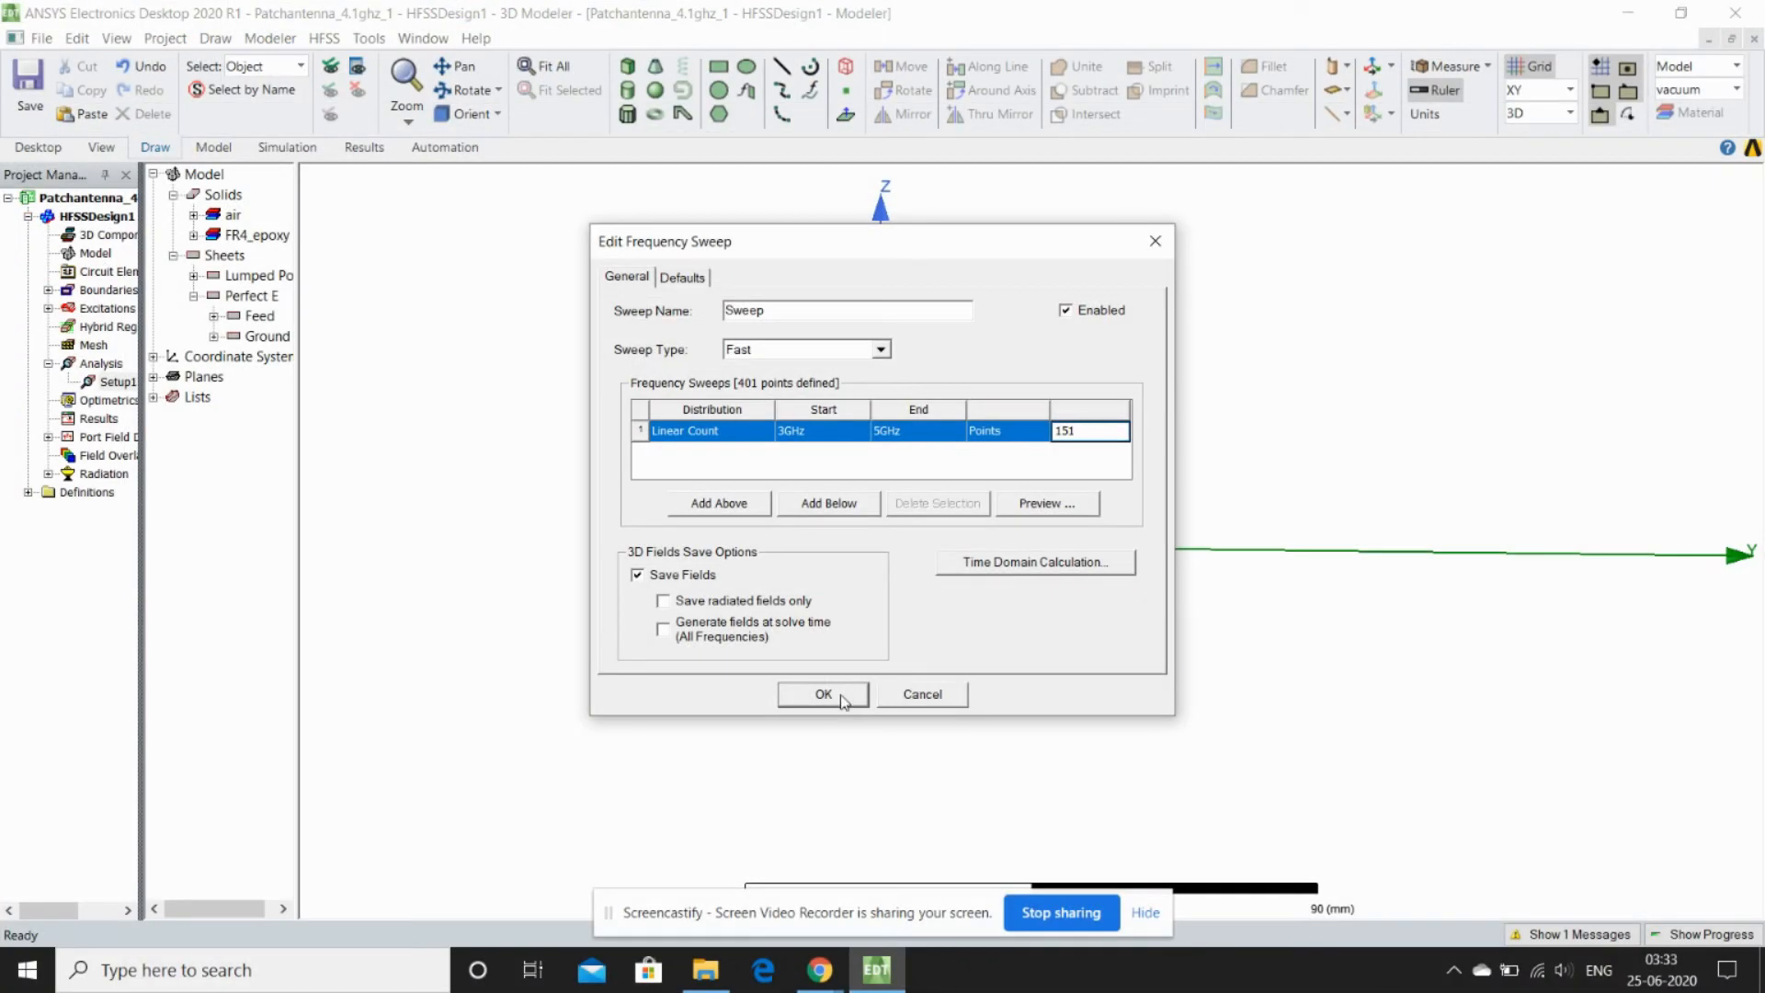
left_click(842, 697)
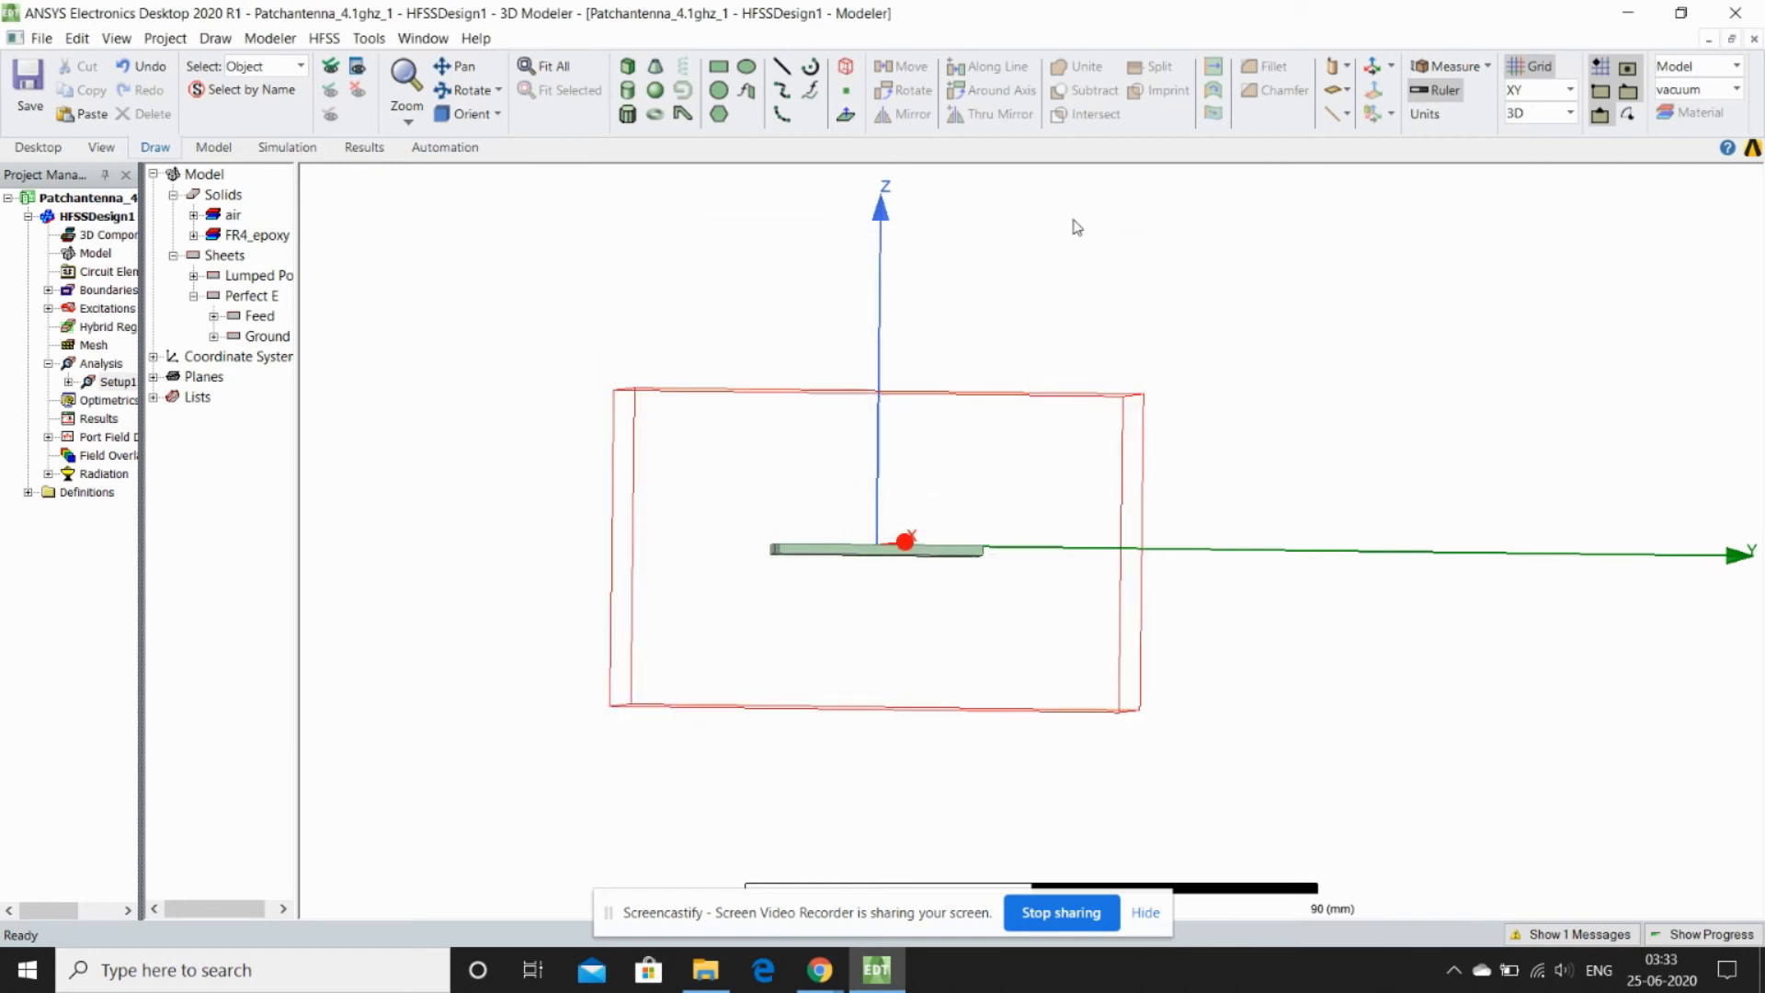
Run a validation check on the design and analyze all its setups, viewing the solver progress
left_click(324, 38)
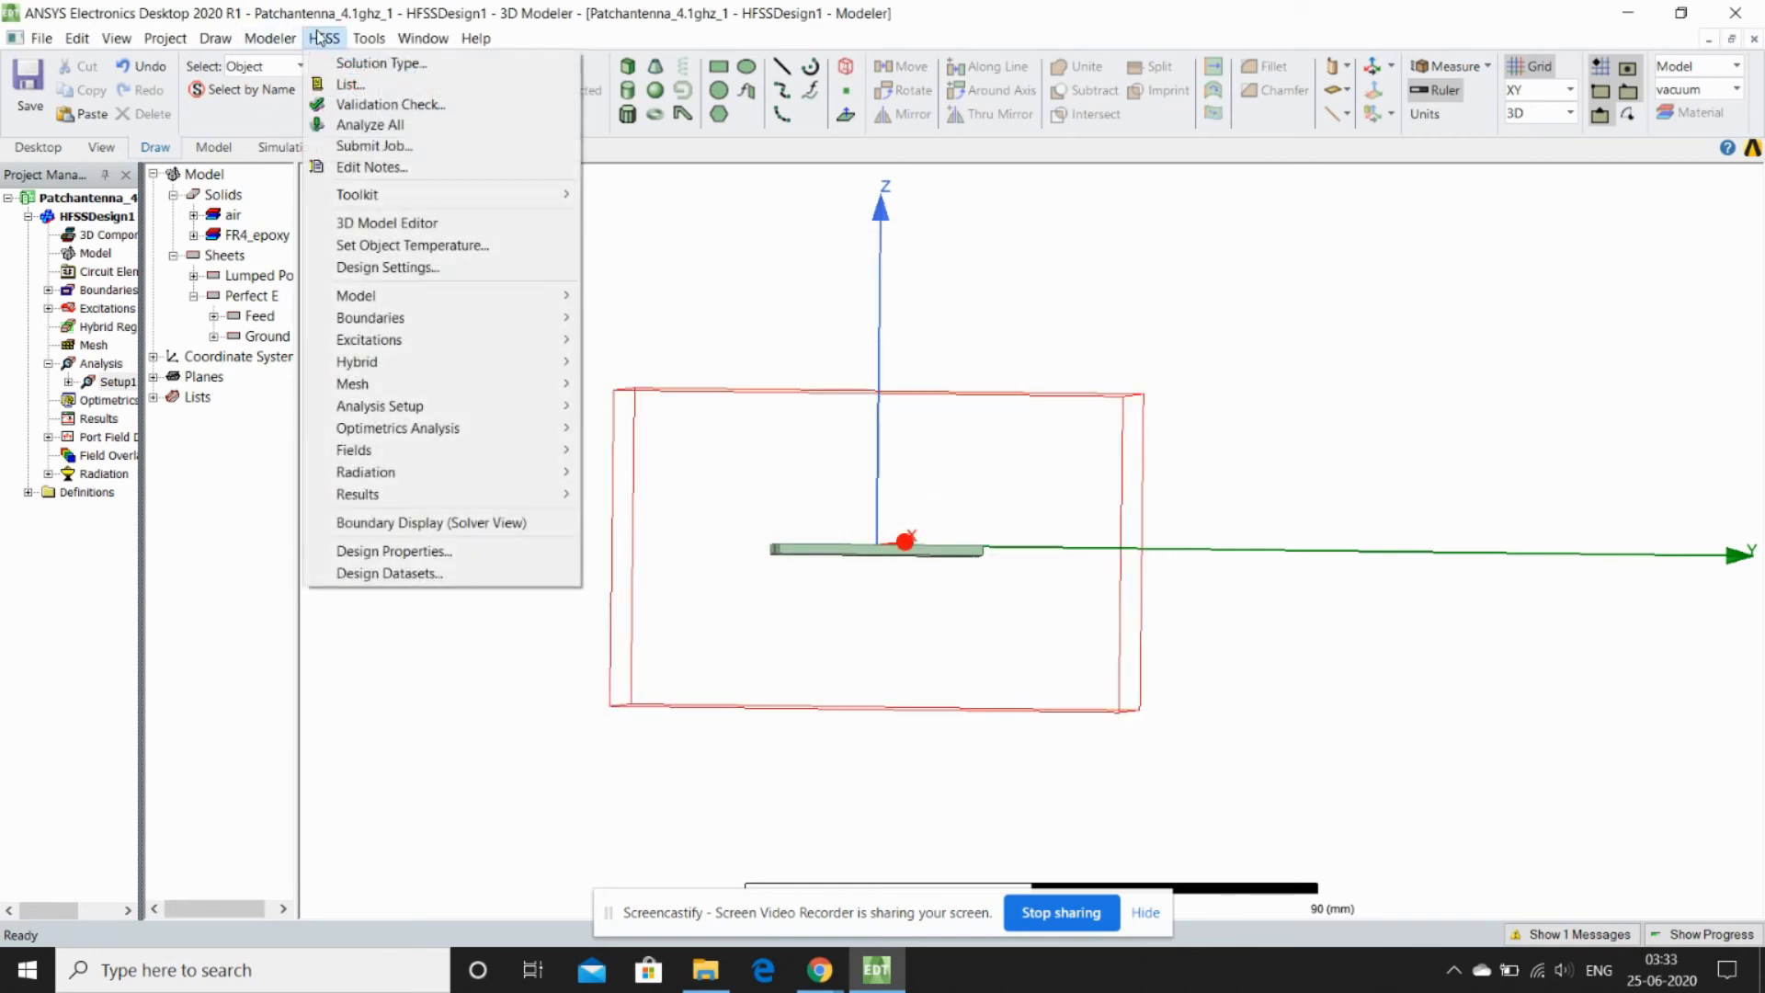
left_click(360, 104)
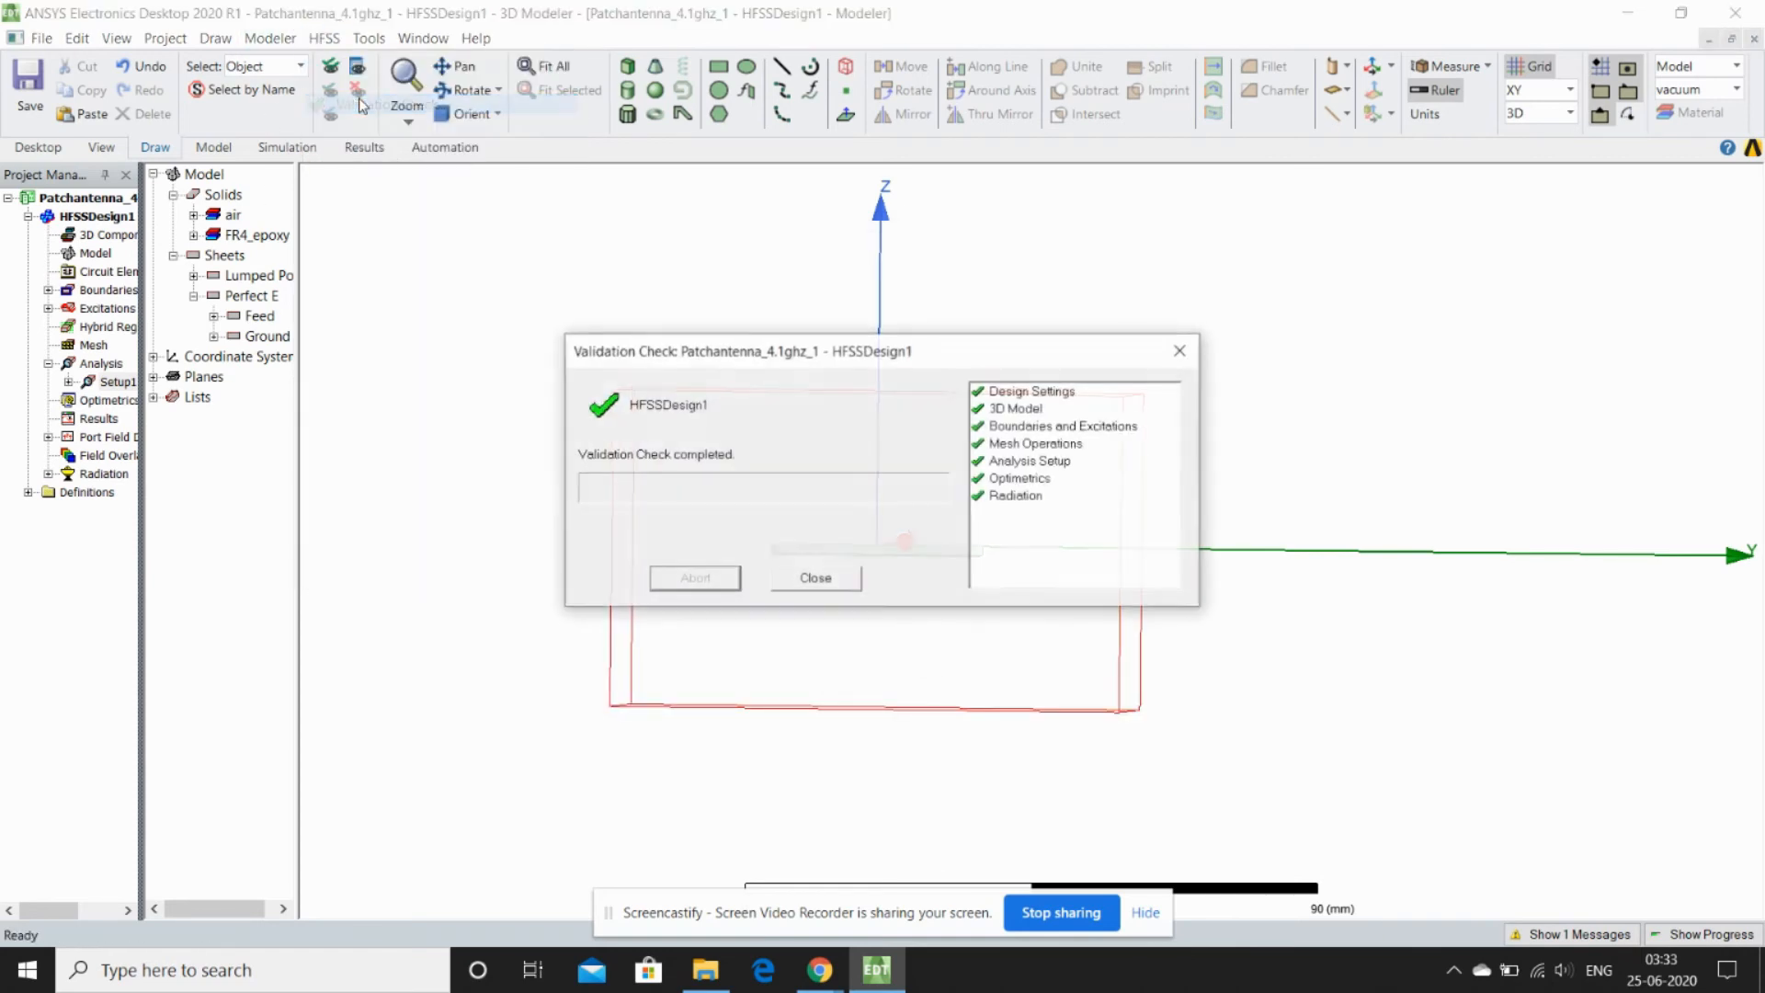
left_click(827, 572)
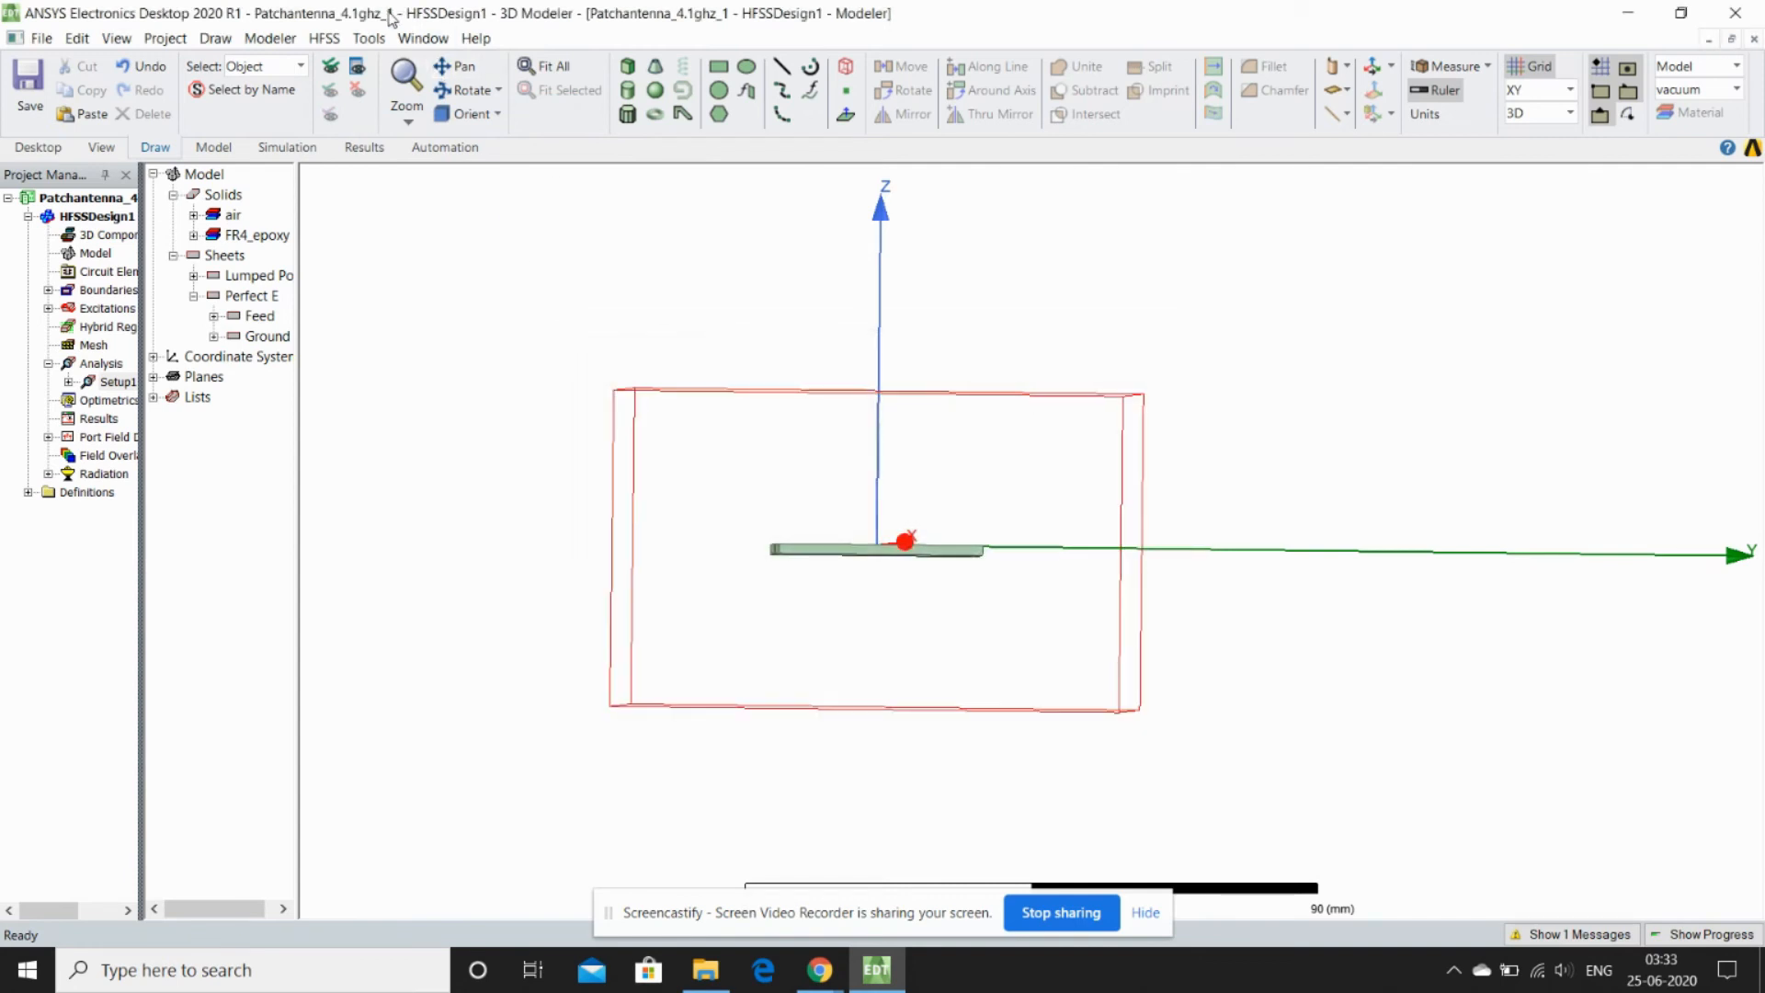
left_click(323, 37)
left_click(391, 126)
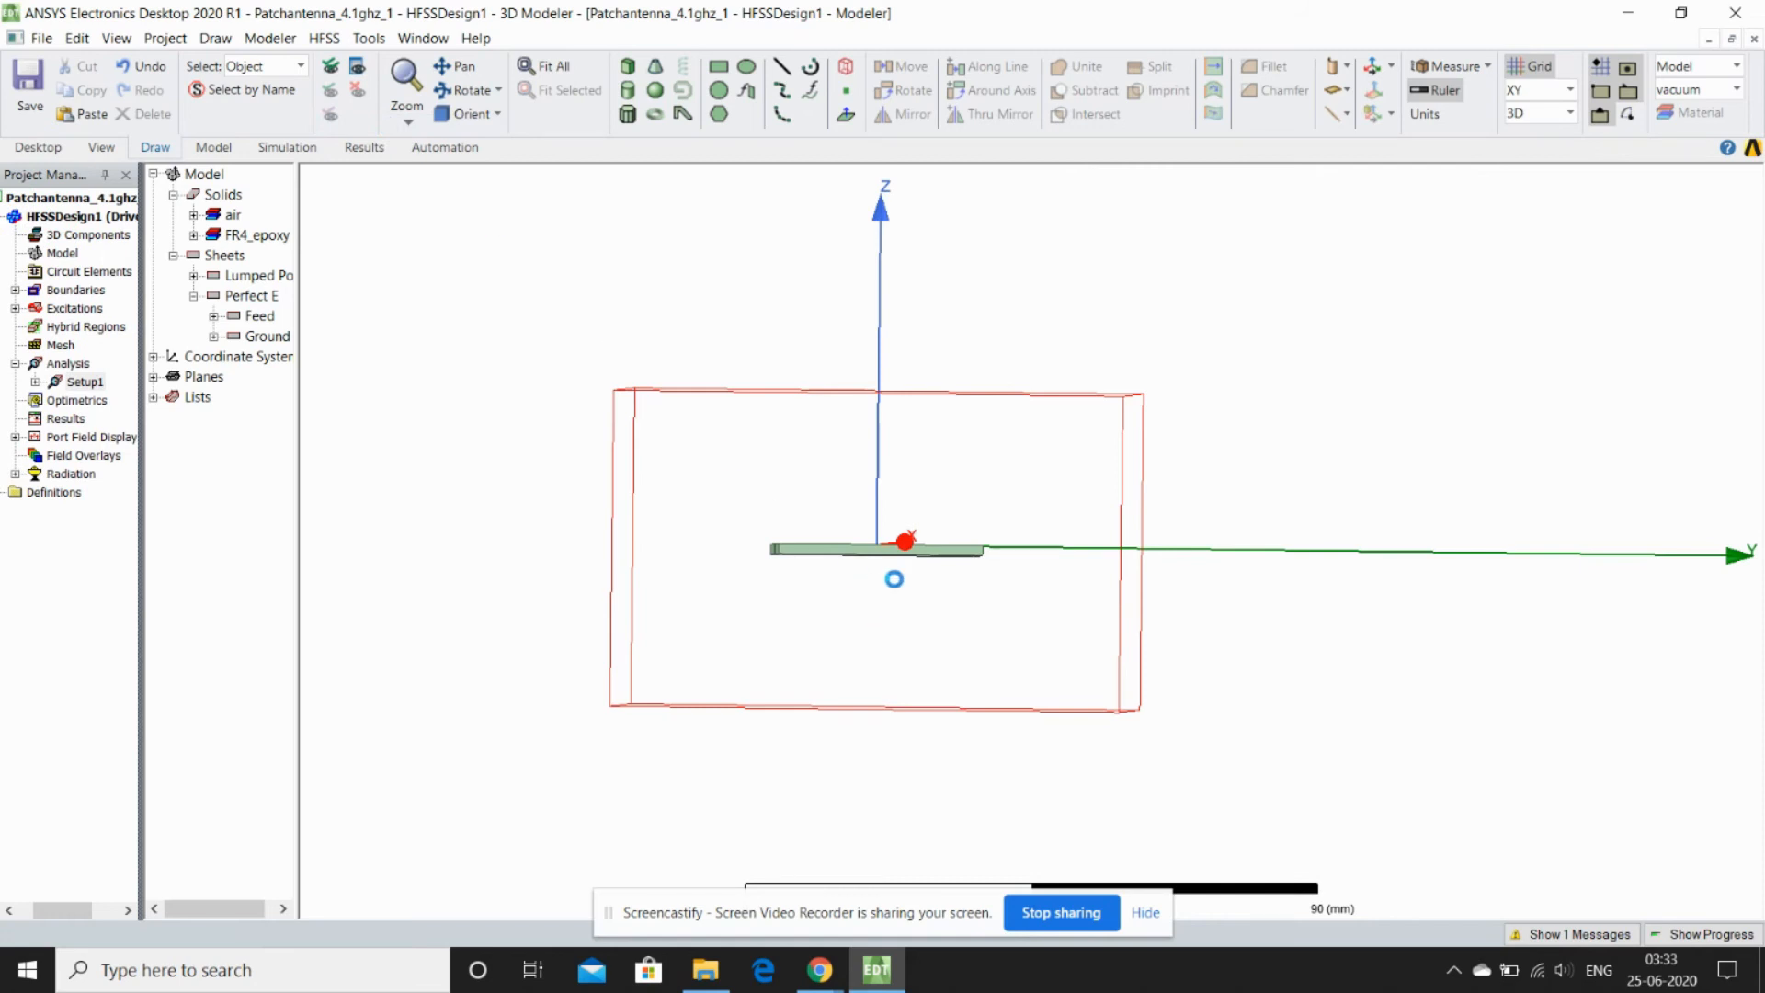
left_click(1603, 934)
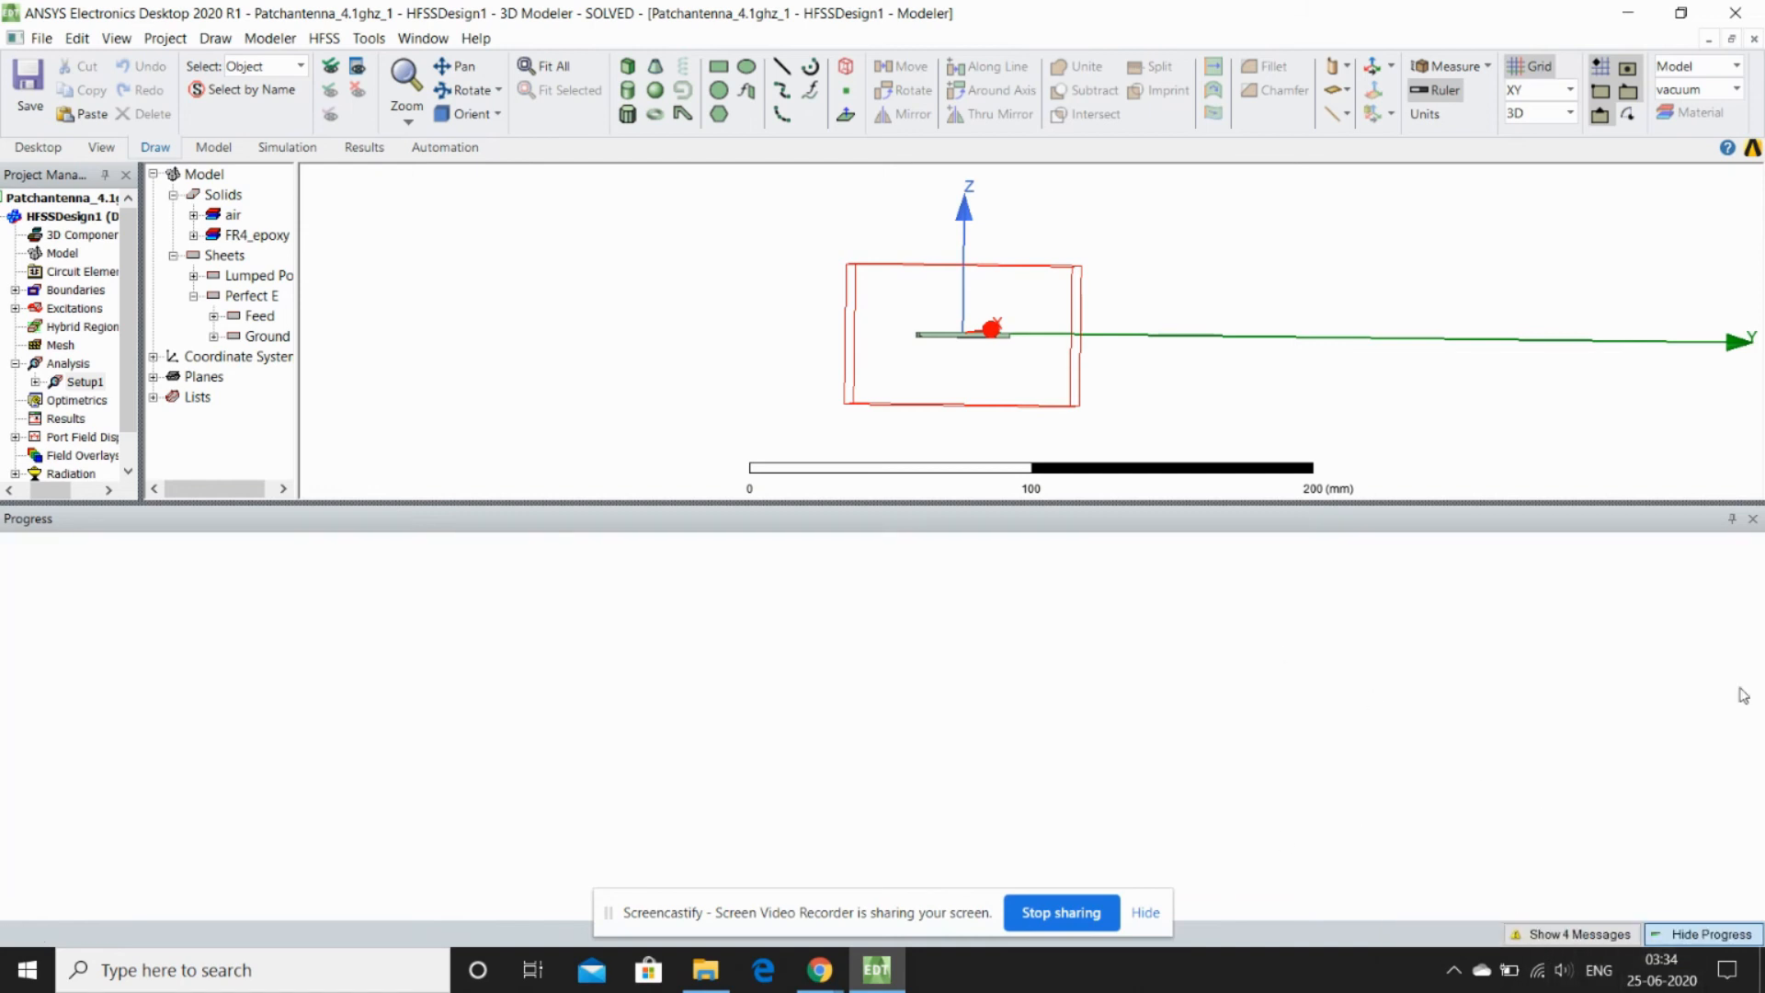
left_click(1752, 518)
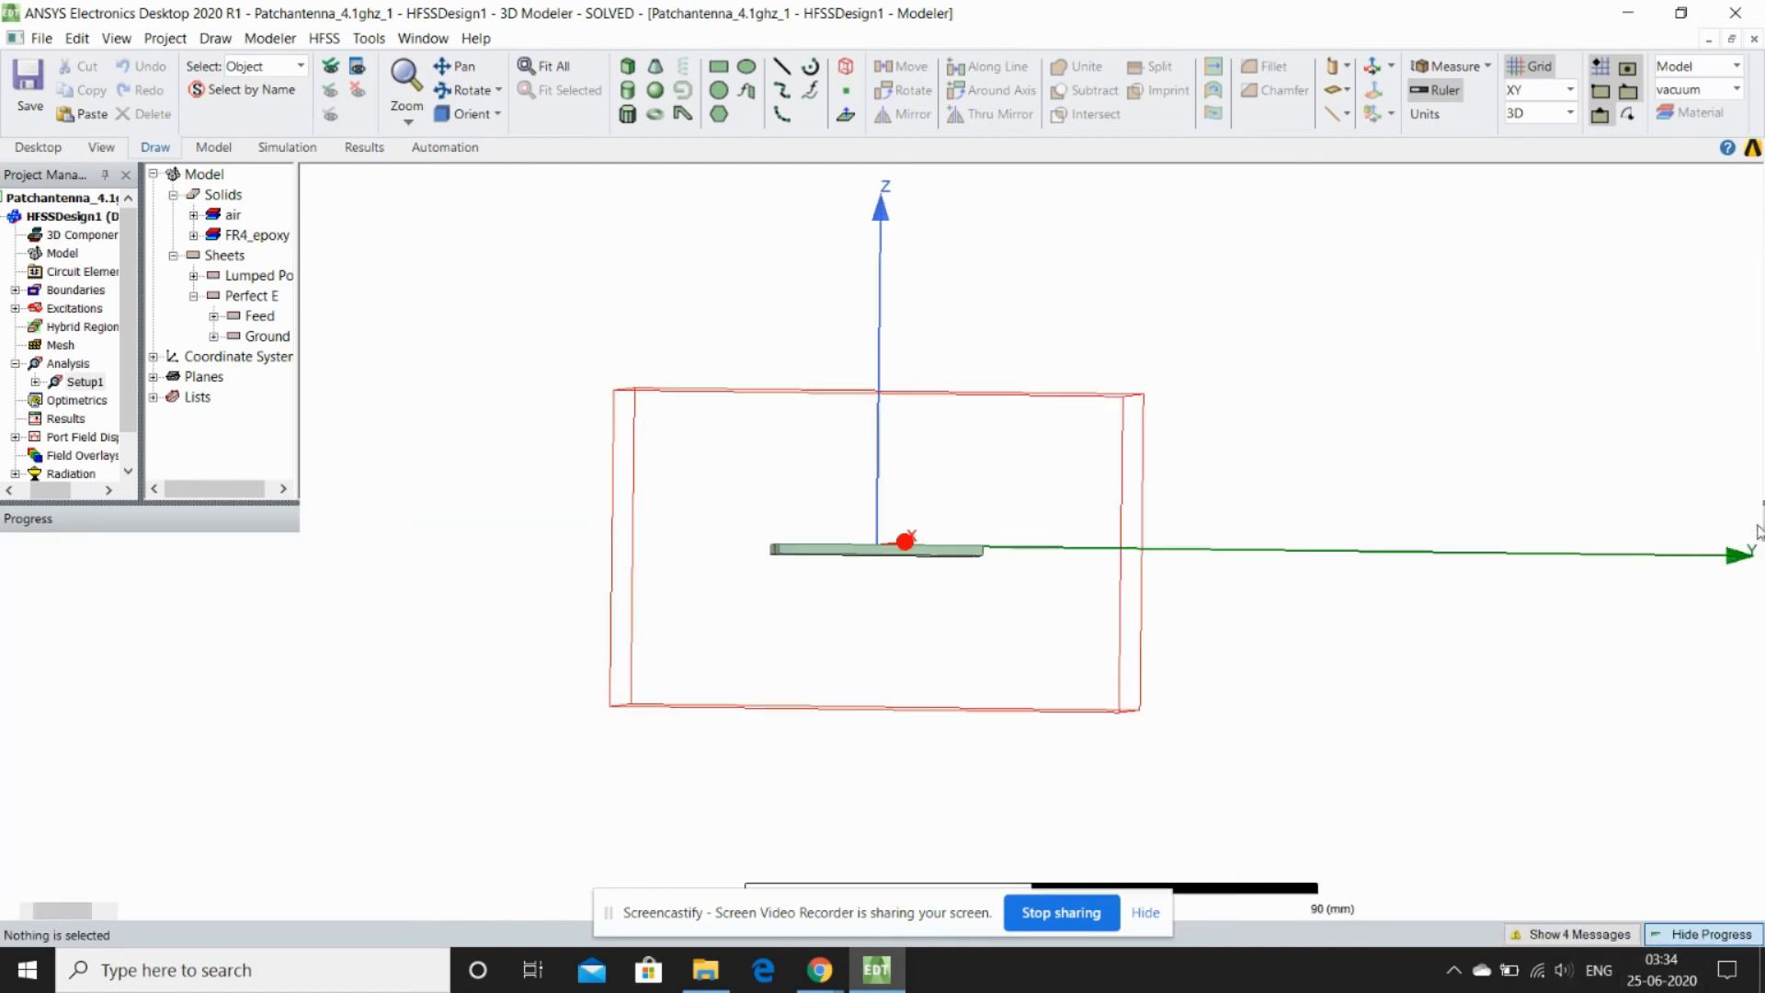
left_click(71, 421)
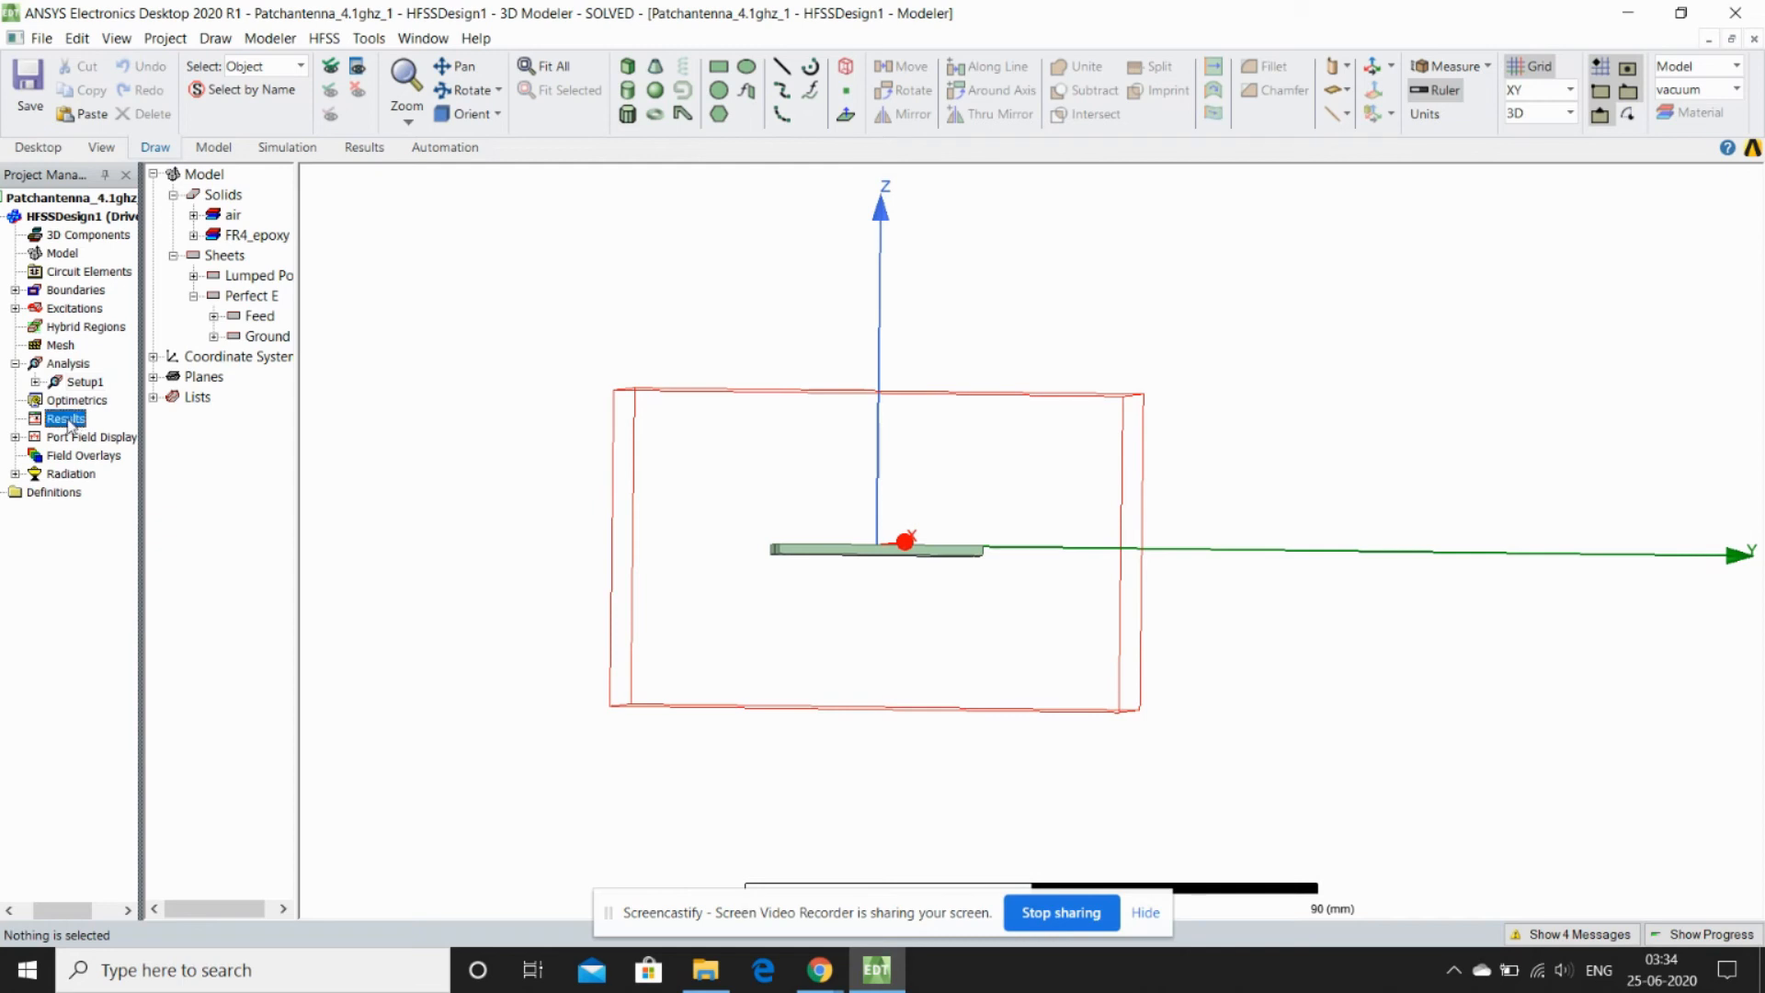
right_click(69, 423)
mouse_move(368, 350)
left_click(480, 357)
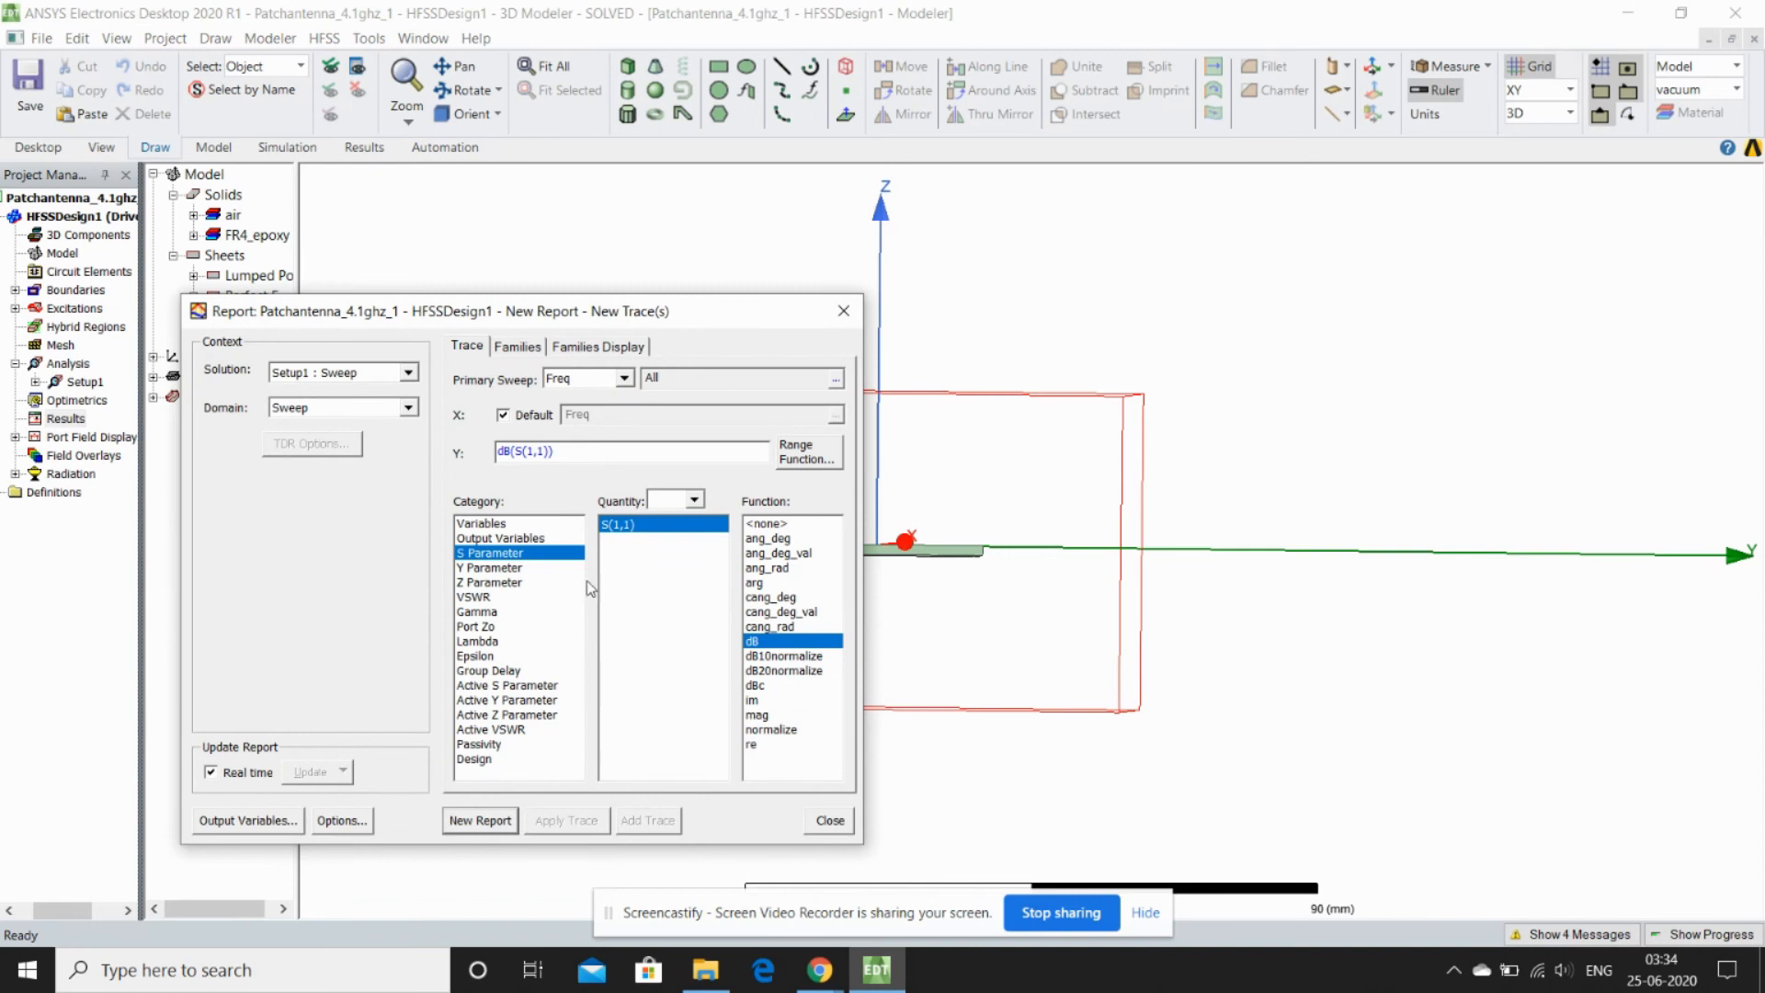
left_click(839, 309)
Create a rectangular modal solution data plot of S(1,1) in dB over the Setup1 frequency sweep
left_click(71, 419)
right_click(71, 419)
mouse_move(276, 355)
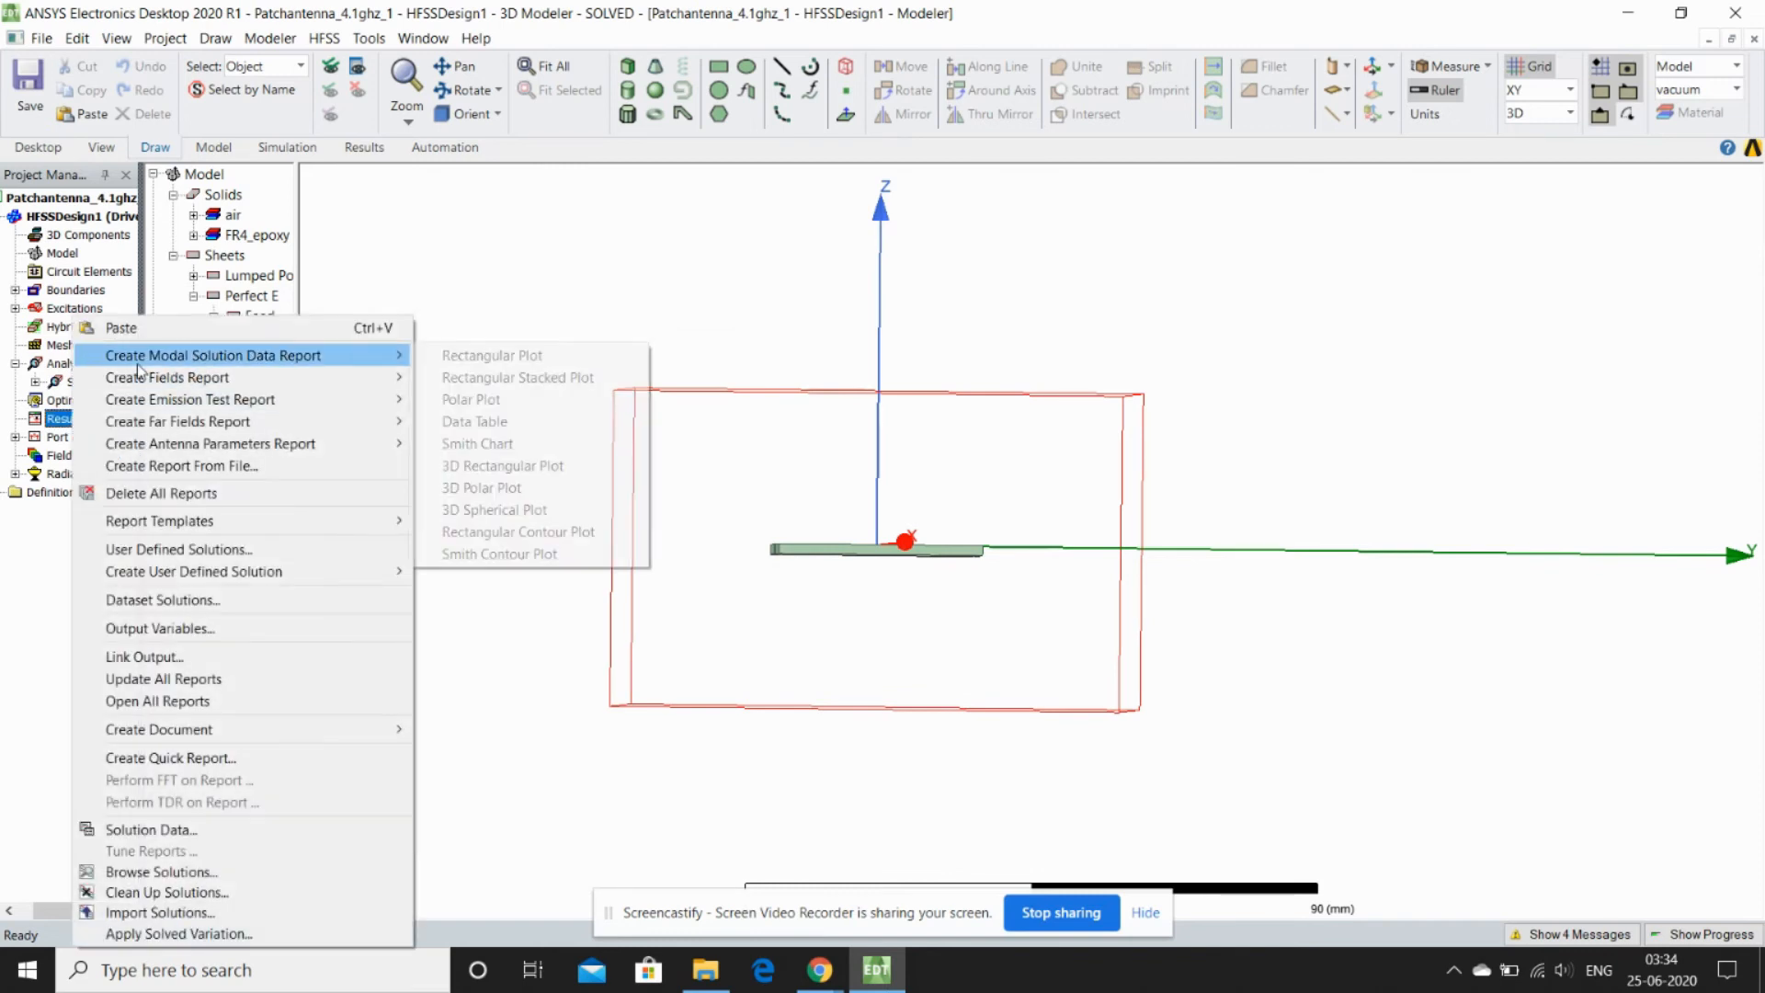
left_click(492, 355)
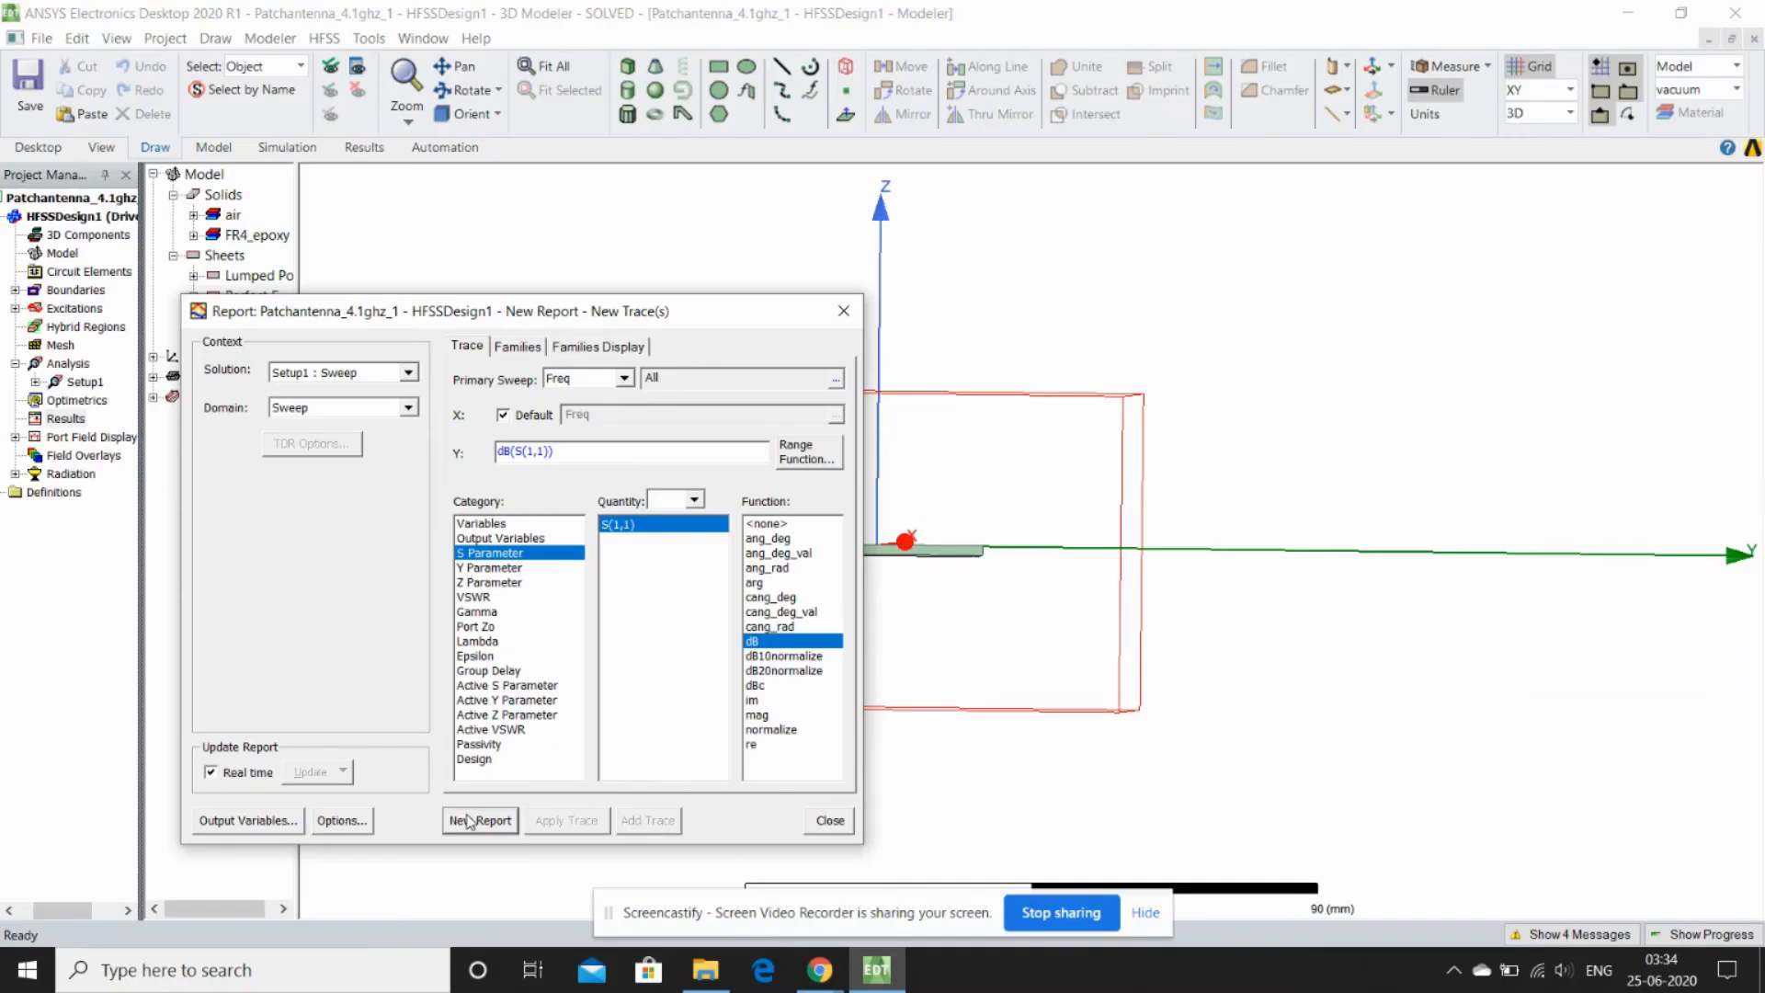
left_click(703, 887)
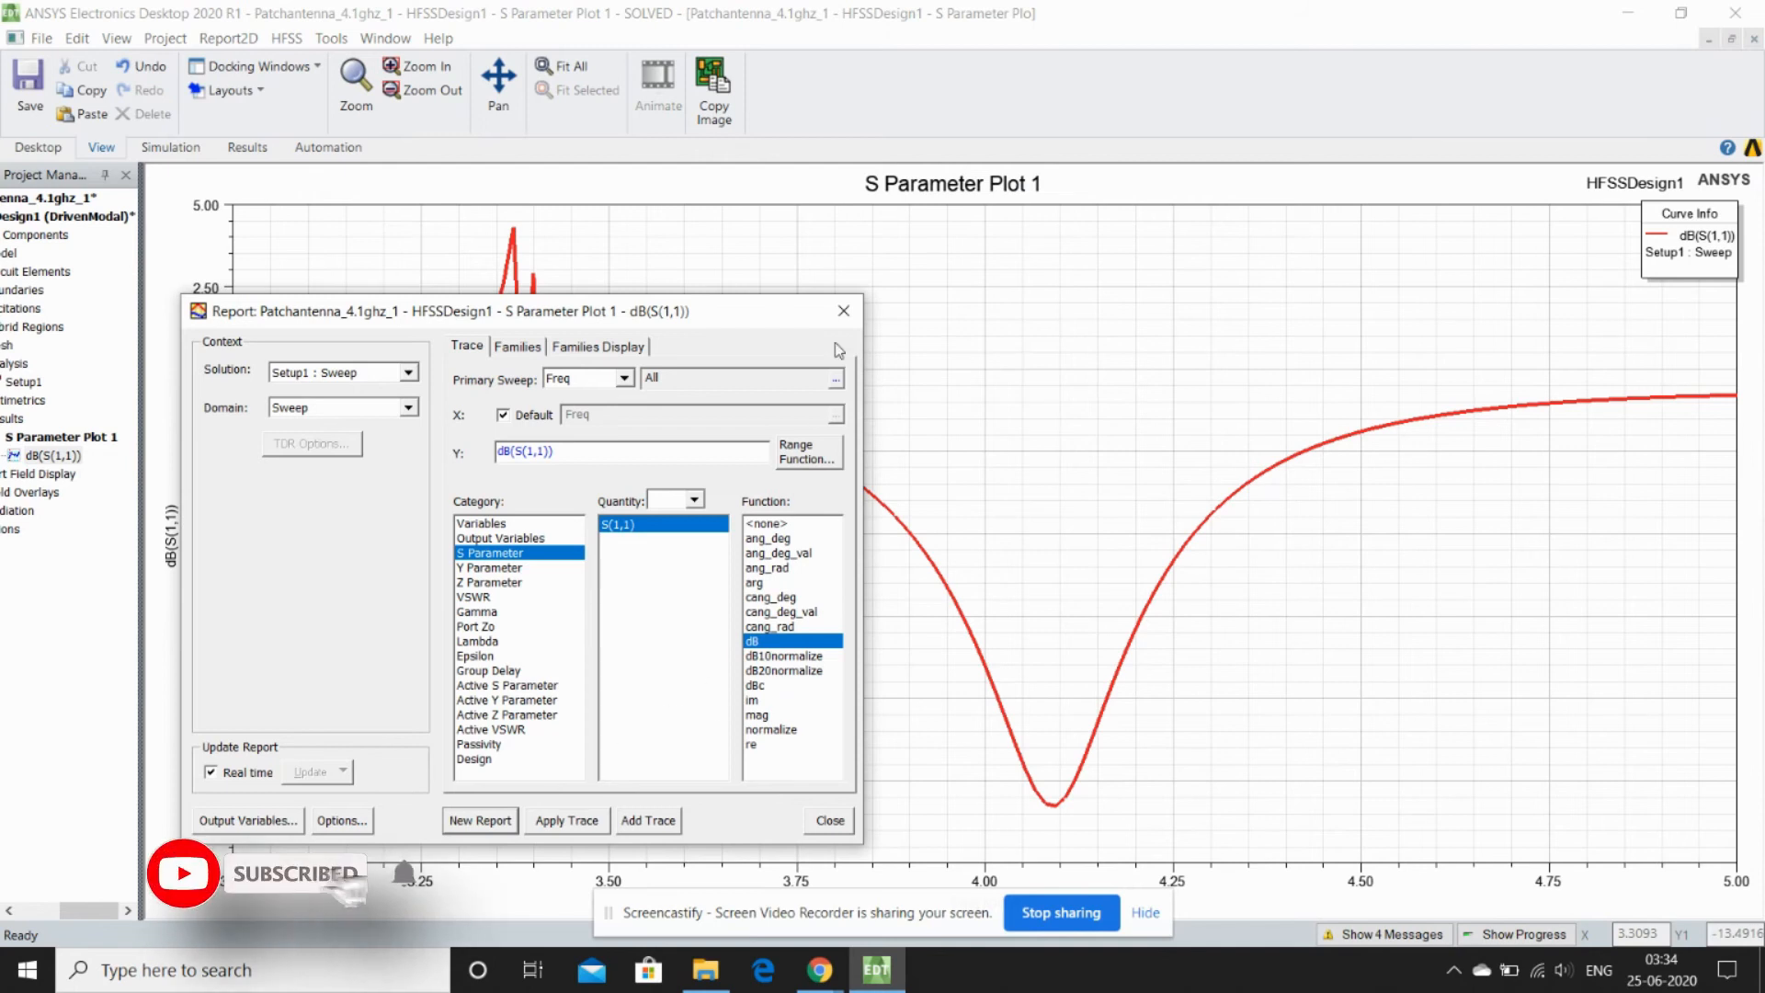
left_click(843, 310)
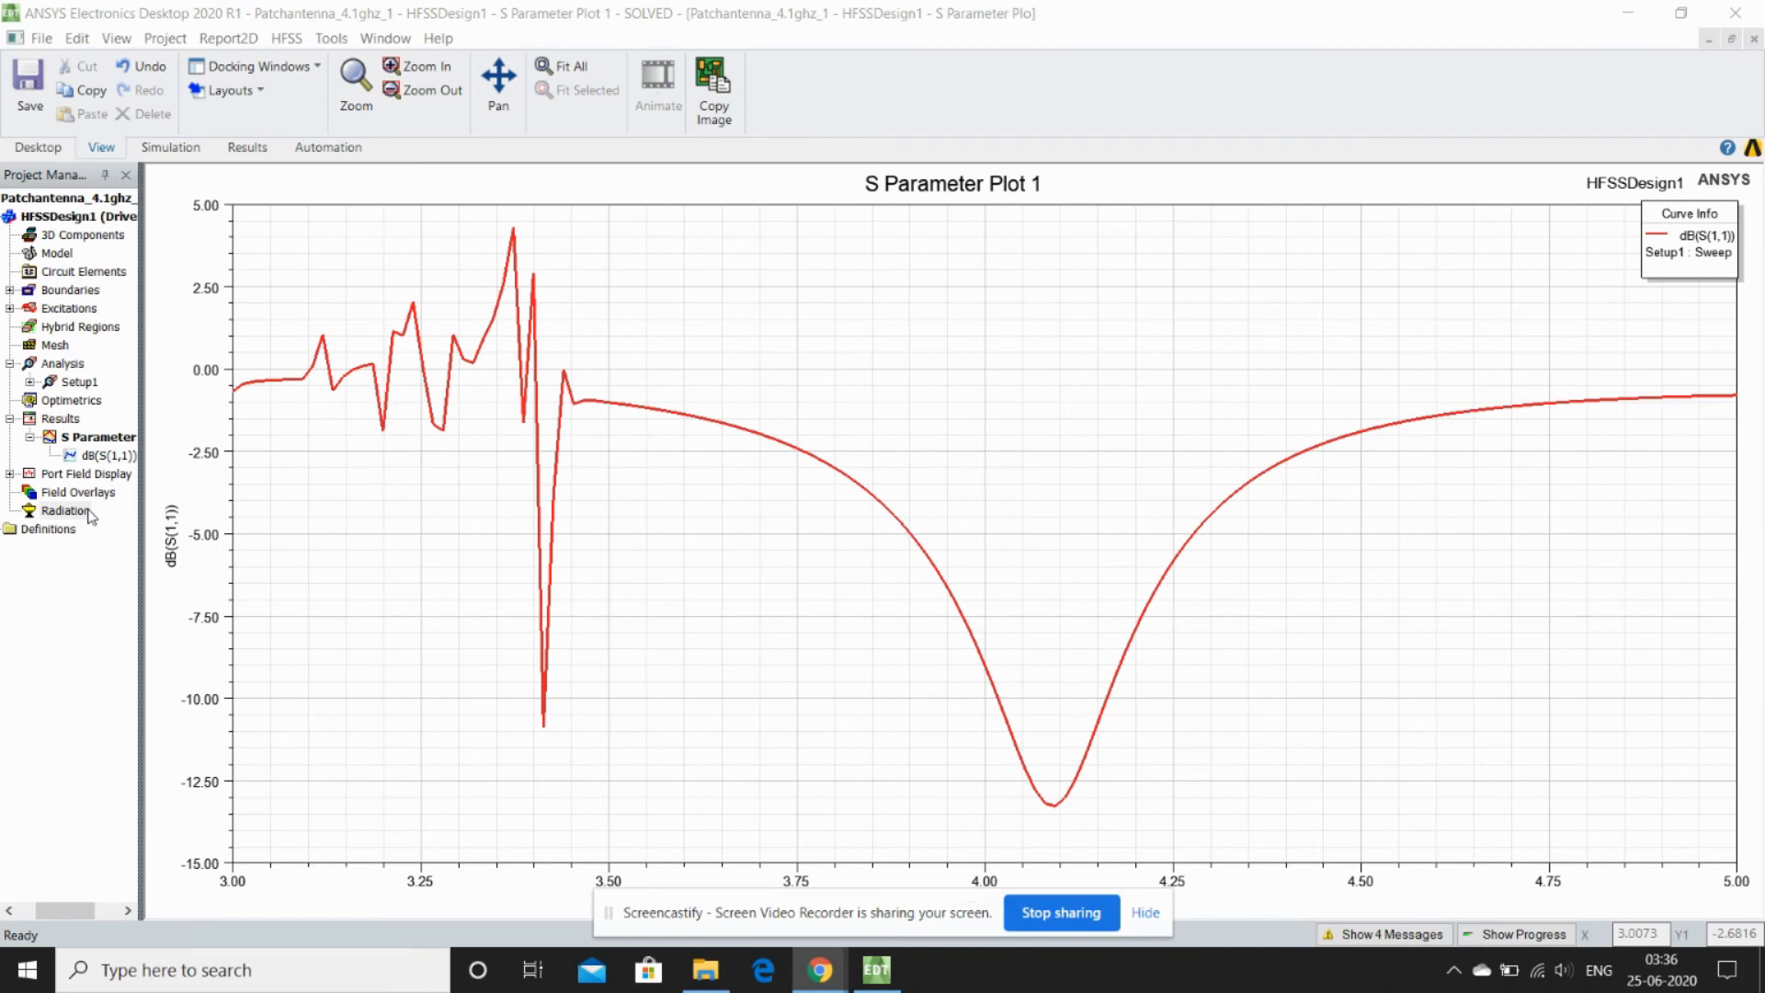
Insert an infinite sphere far field setup with theta starting at -180 deg, keeping the other phi and theta settings
right_click(66, 511)
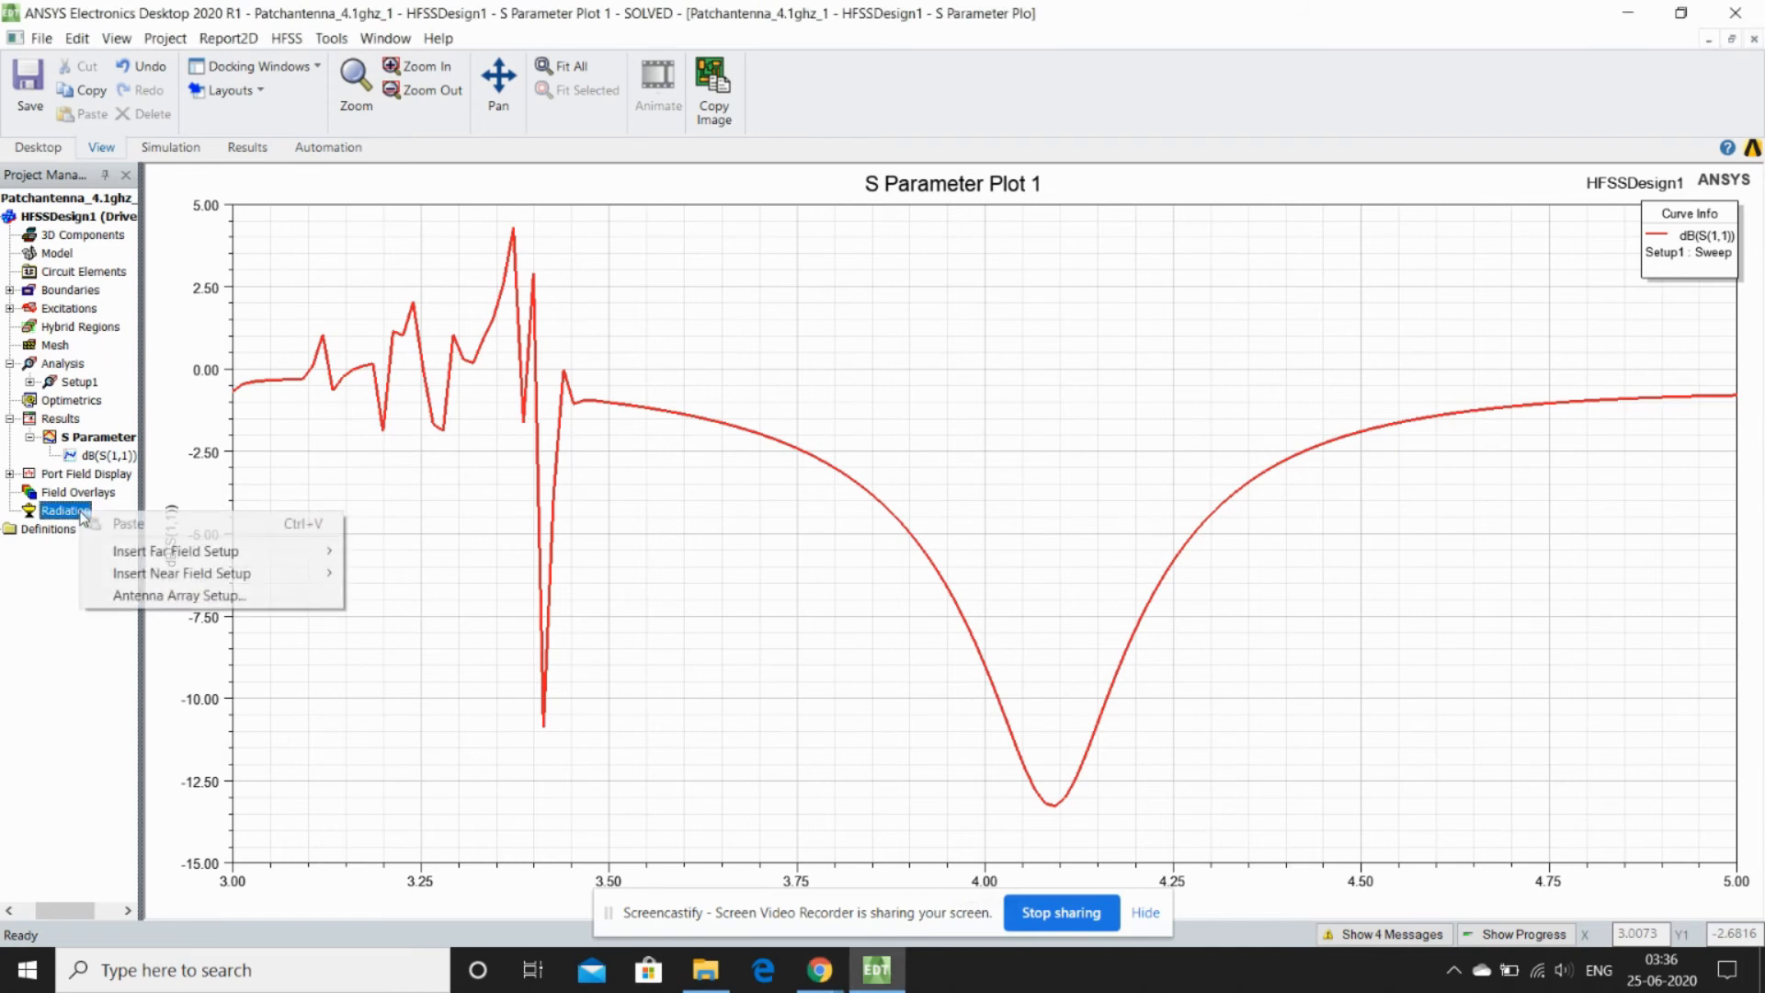
mouse_move(128, 555)
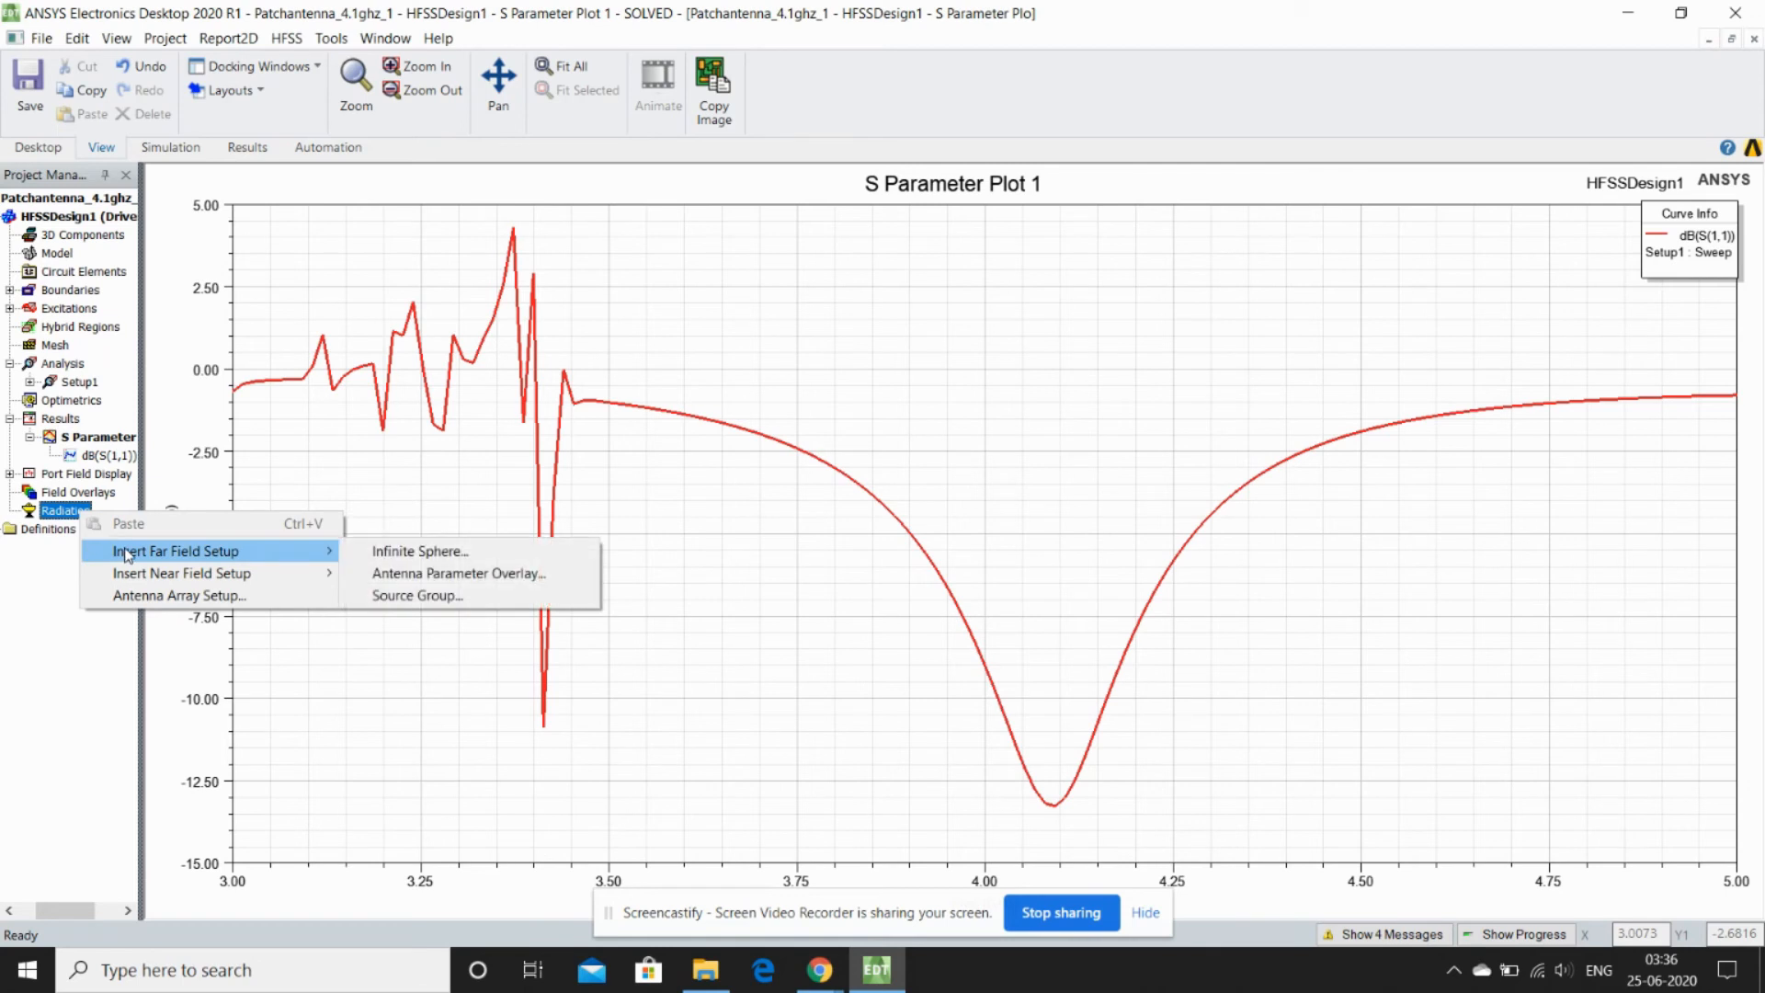
left_click(419, 551)
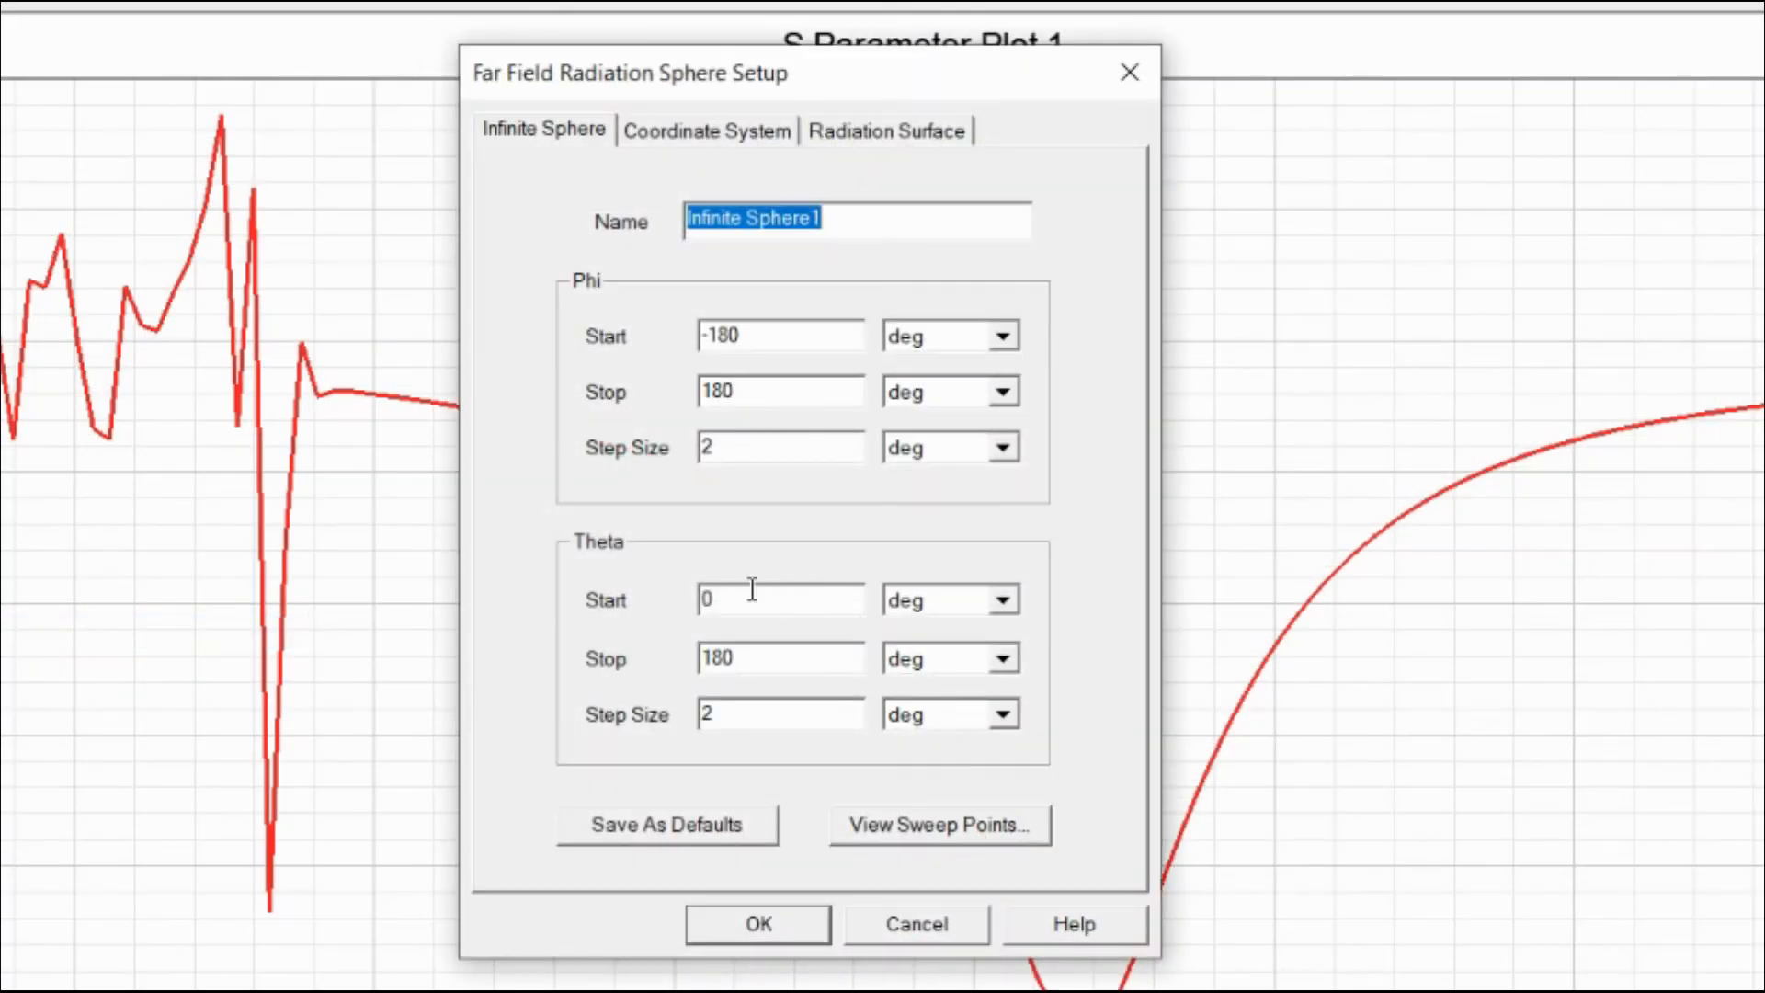
left_click(713, 606)
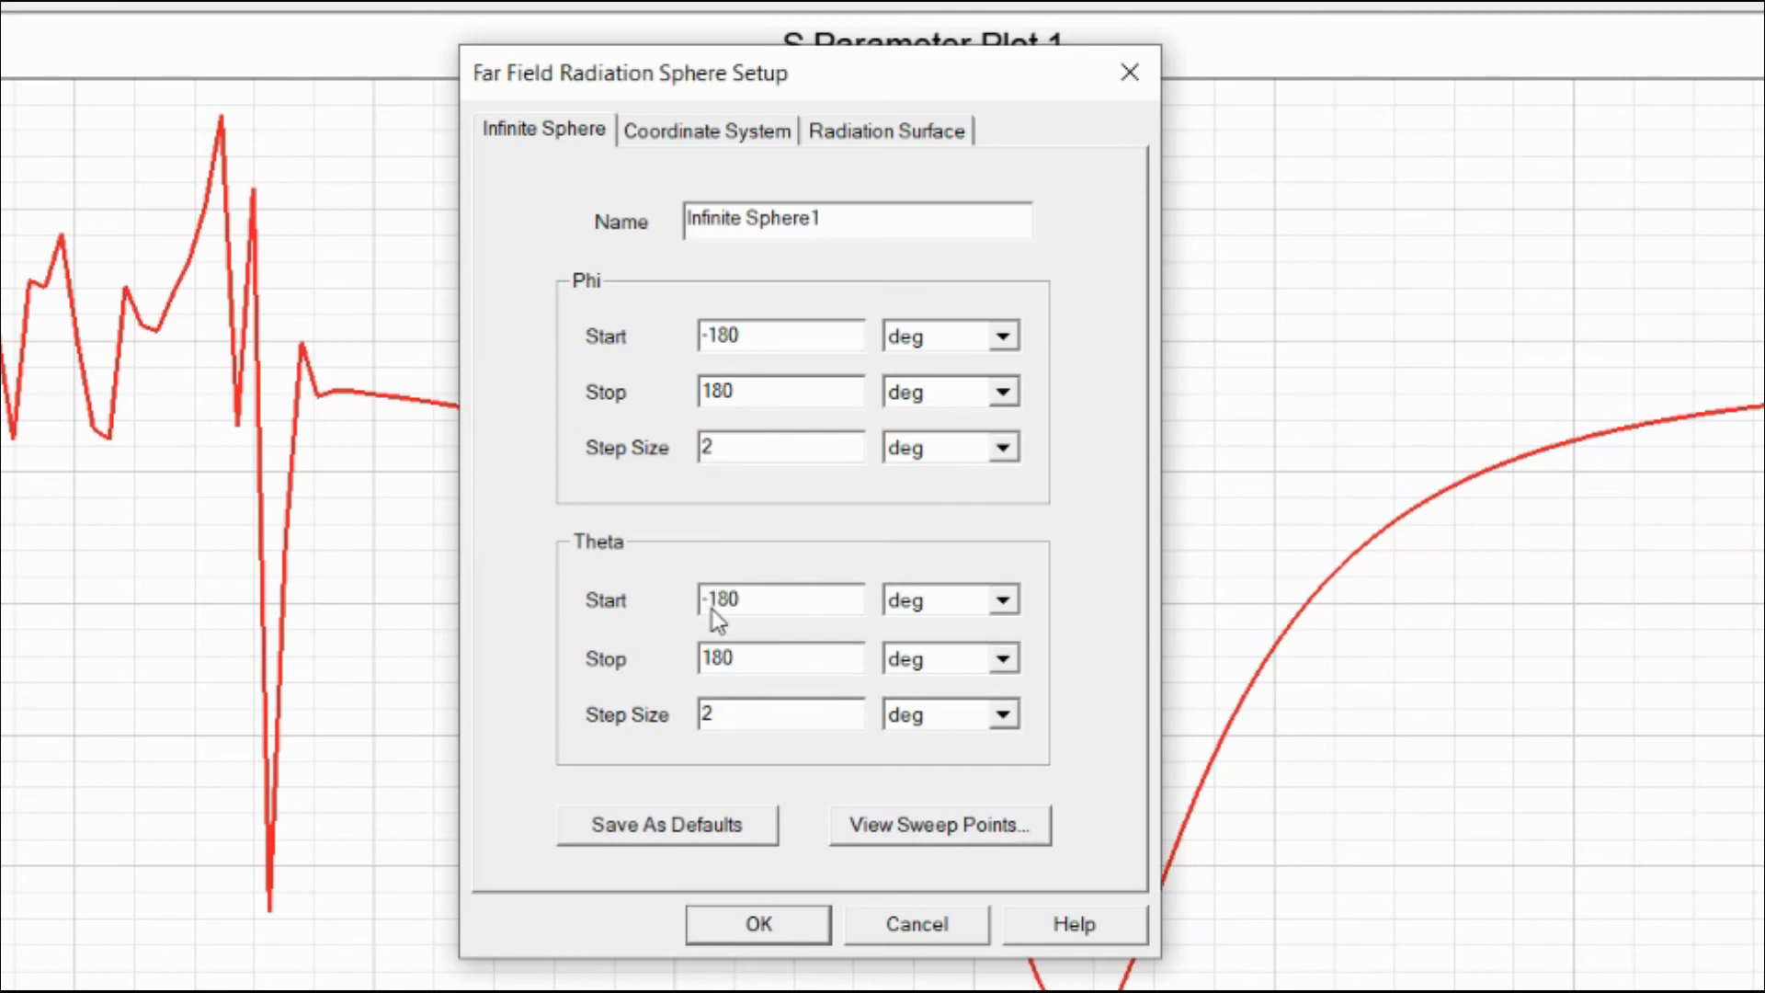
left_click(818, 932)
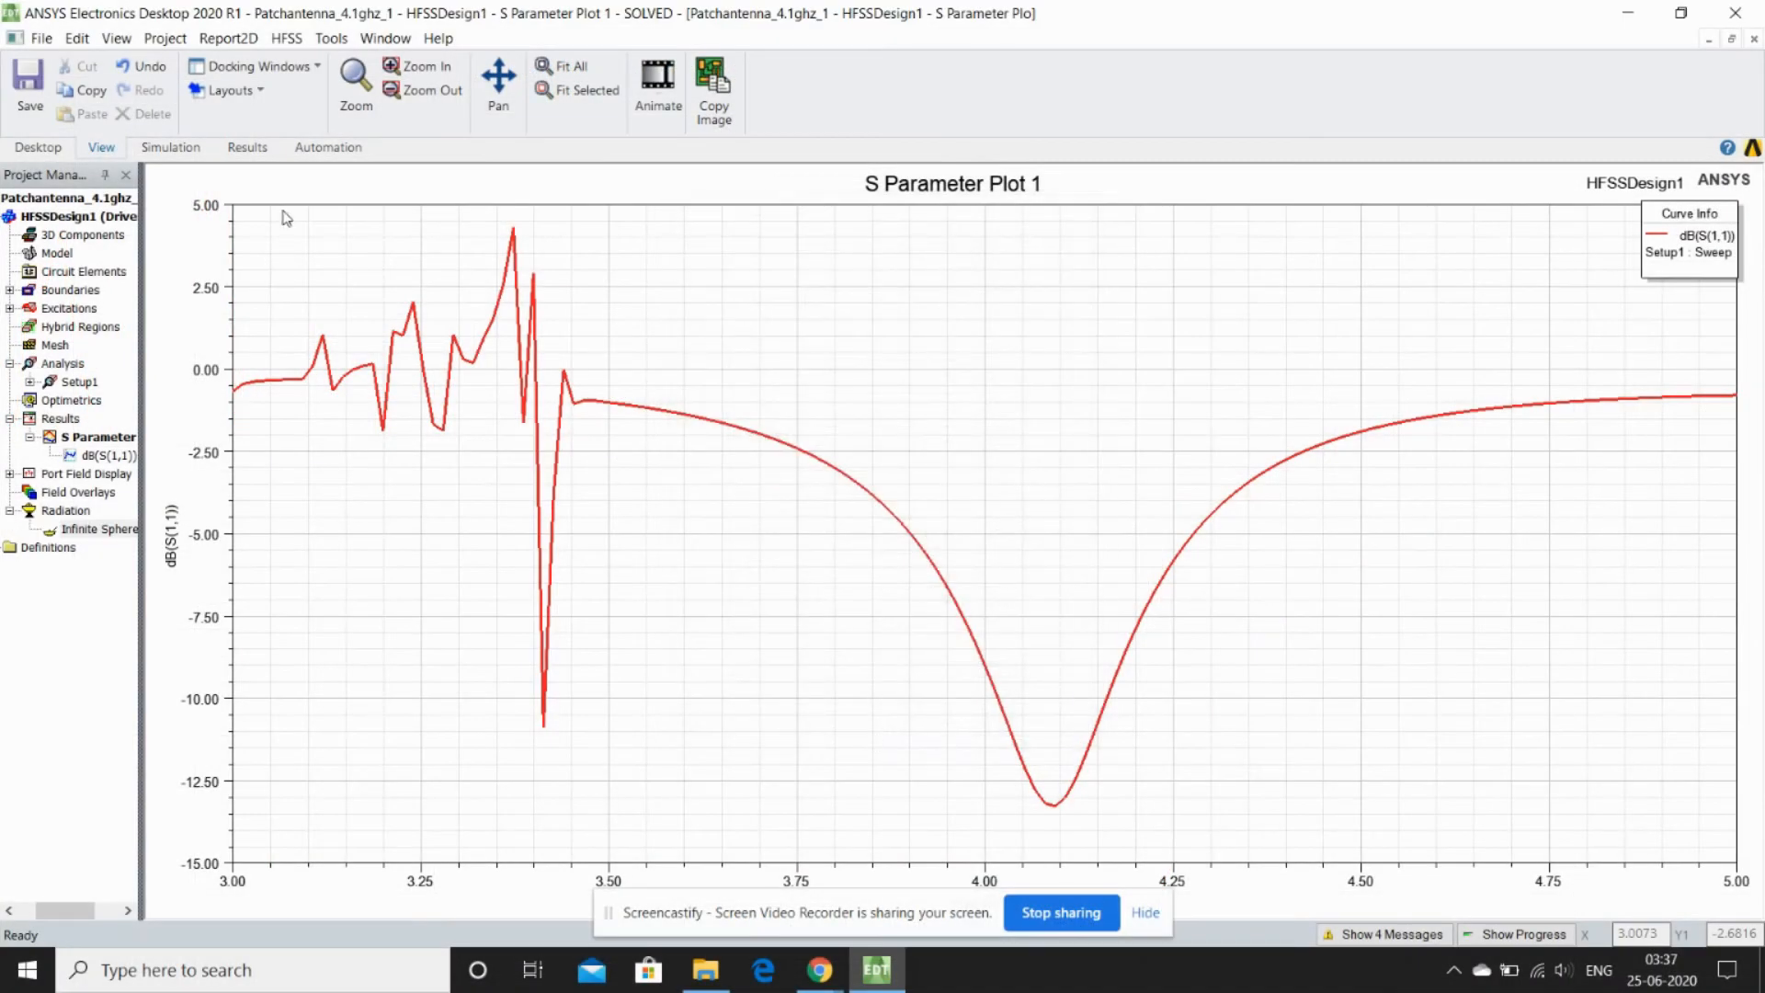
Create a 3D polar far fields plot of GainTotal in dB using the infinite sphere geometry
left_click(61, 419)
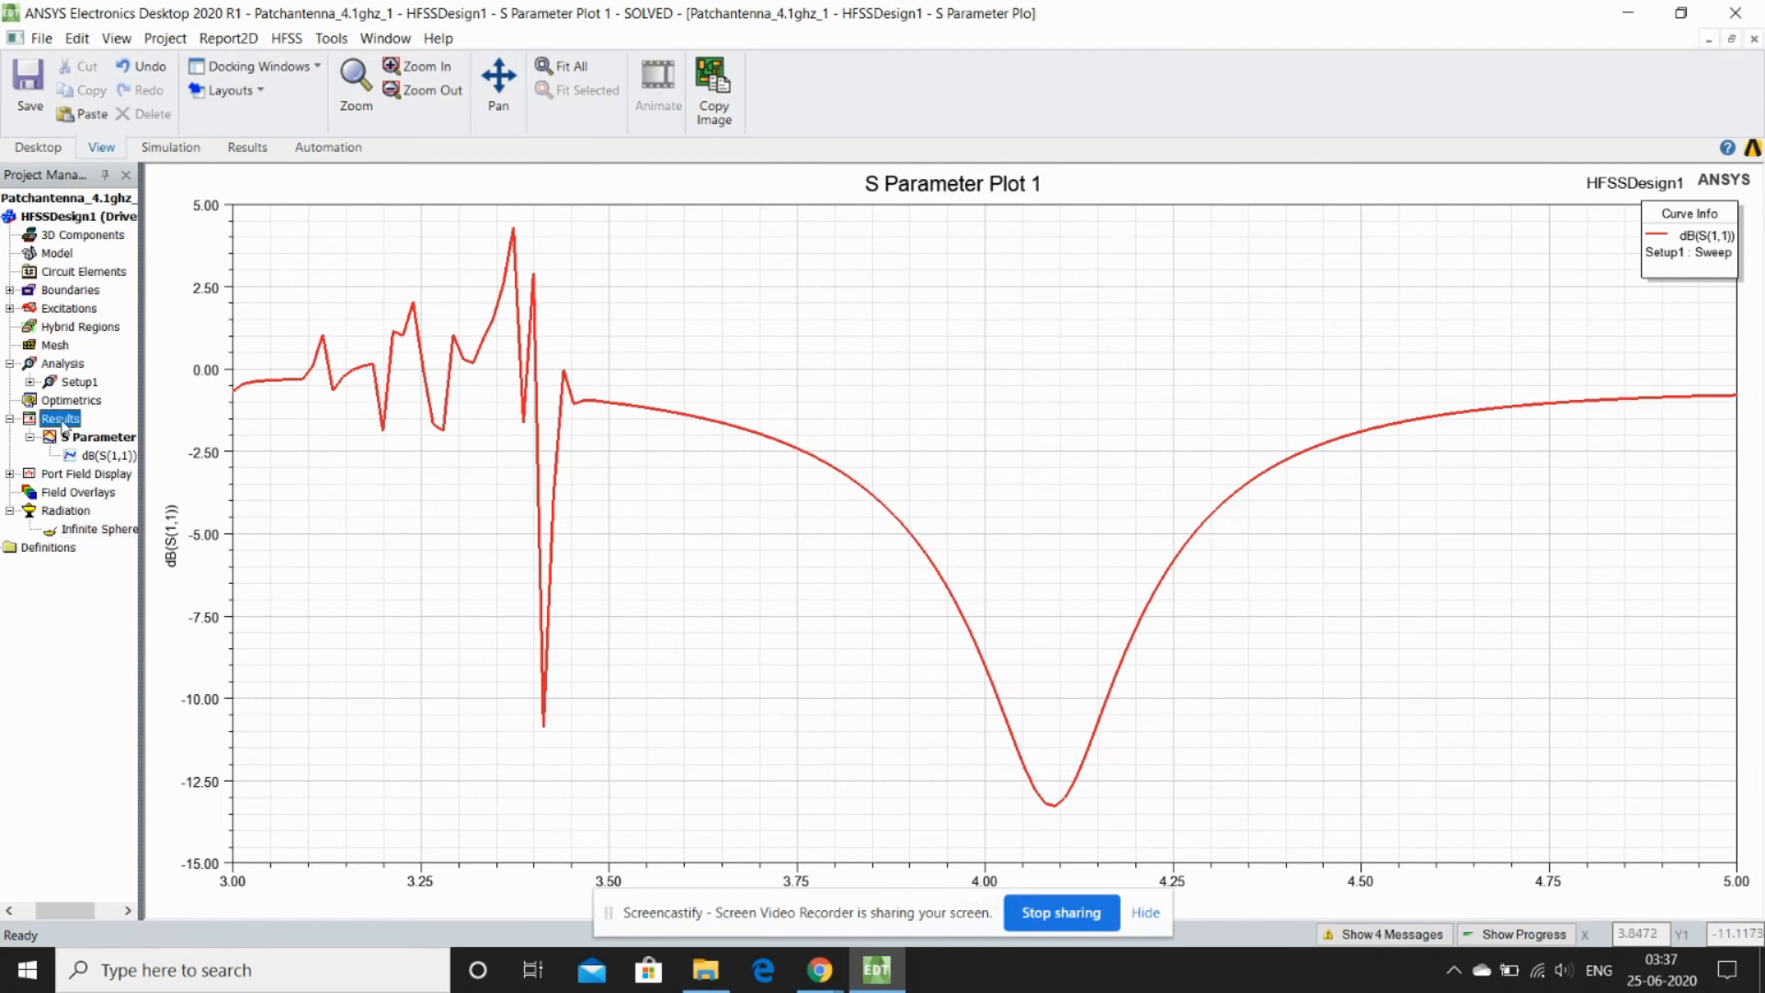
right_click(62, 425)
mouse_move(107, 428)
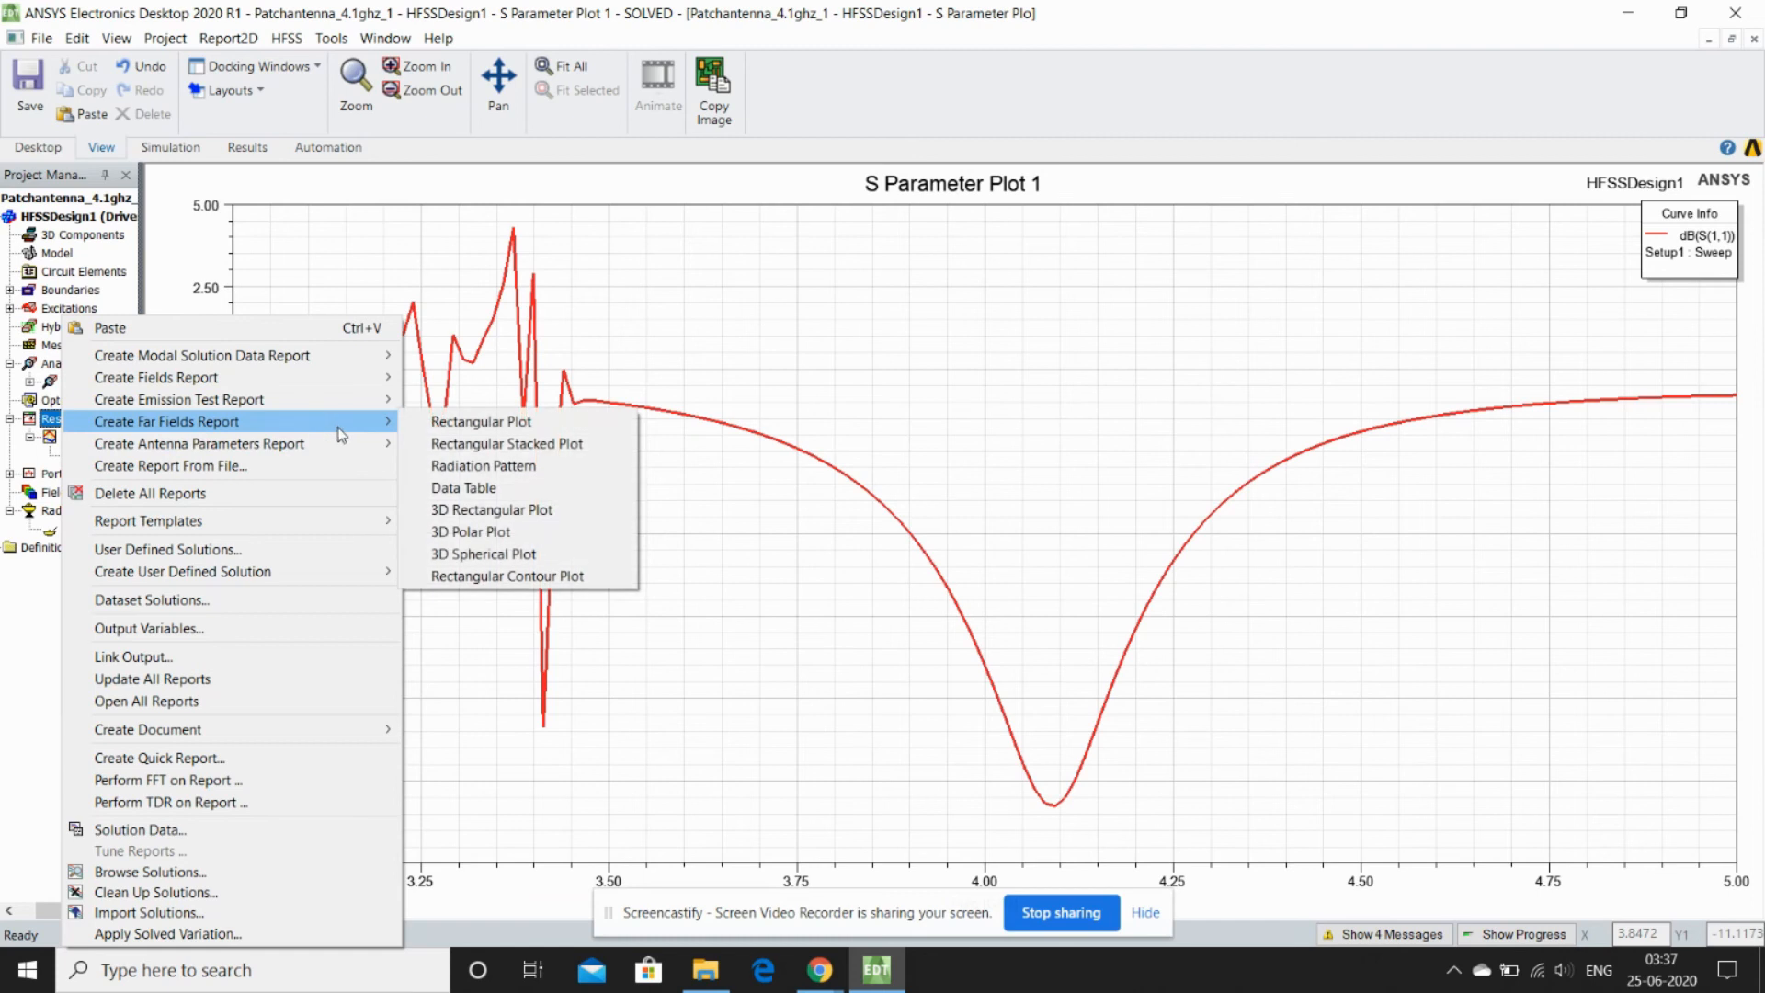
left_click(470, 531)
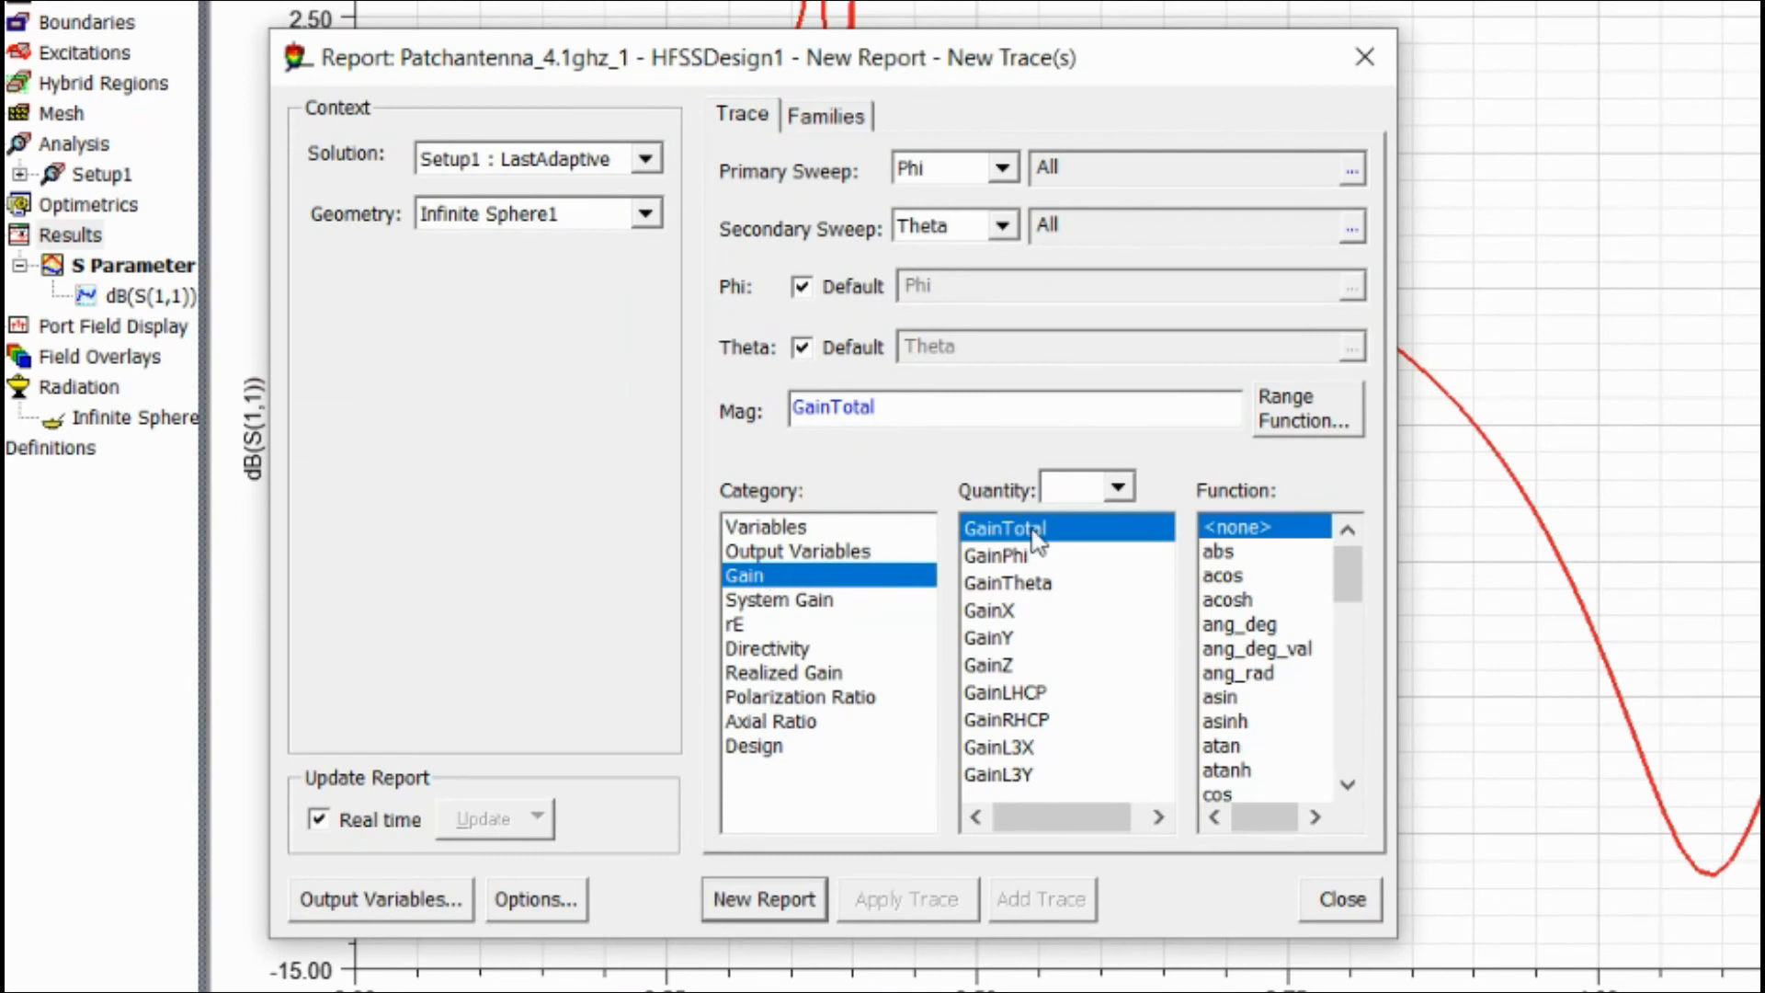
scroll(1222, 759, "down", 2)
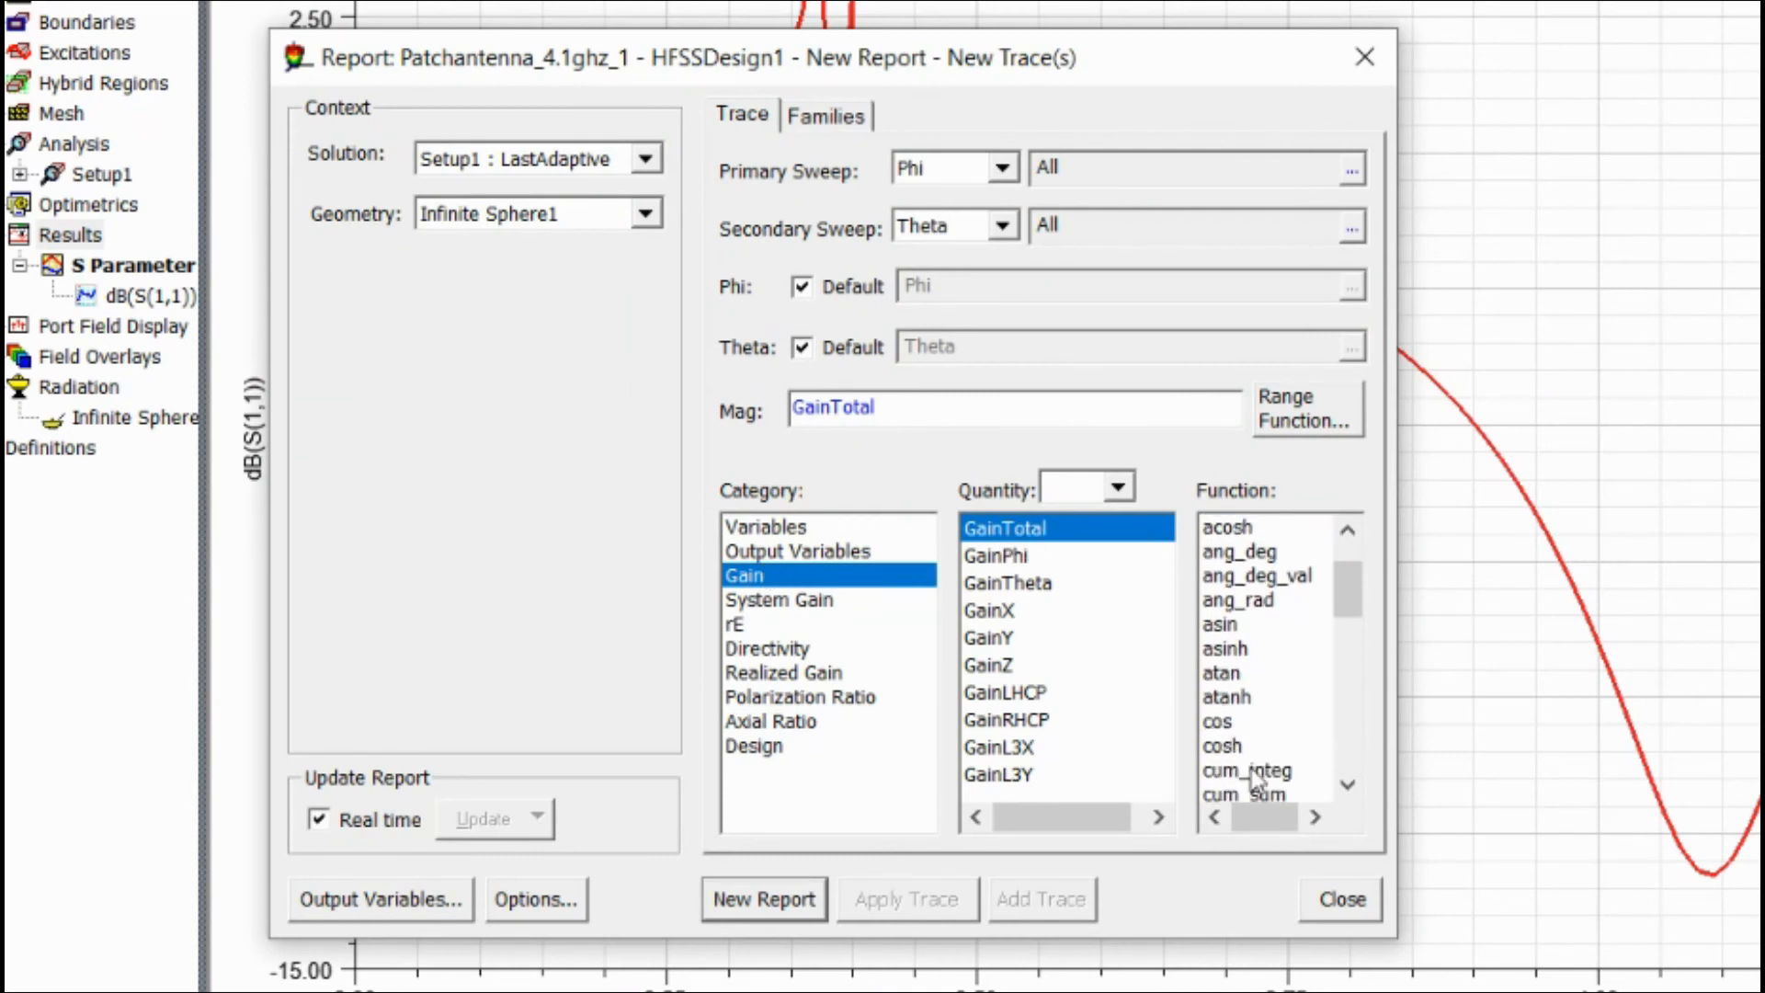
left_click(1218, 745)
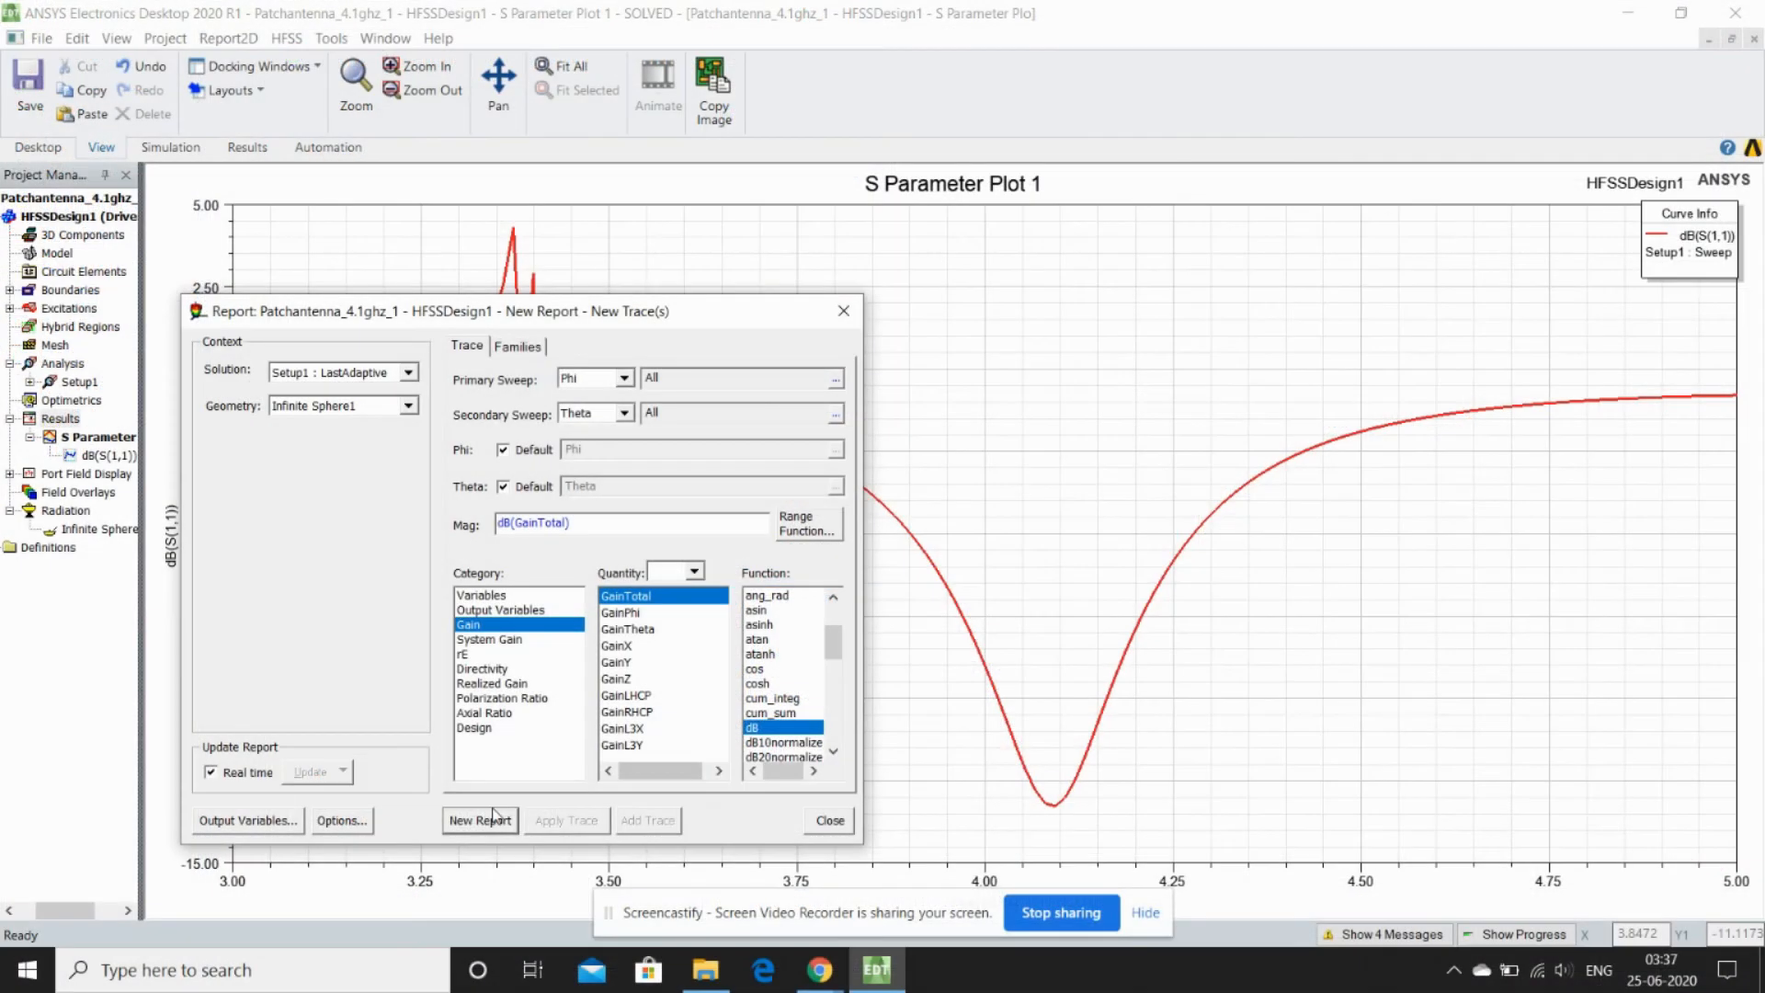
left_click(764, 899)
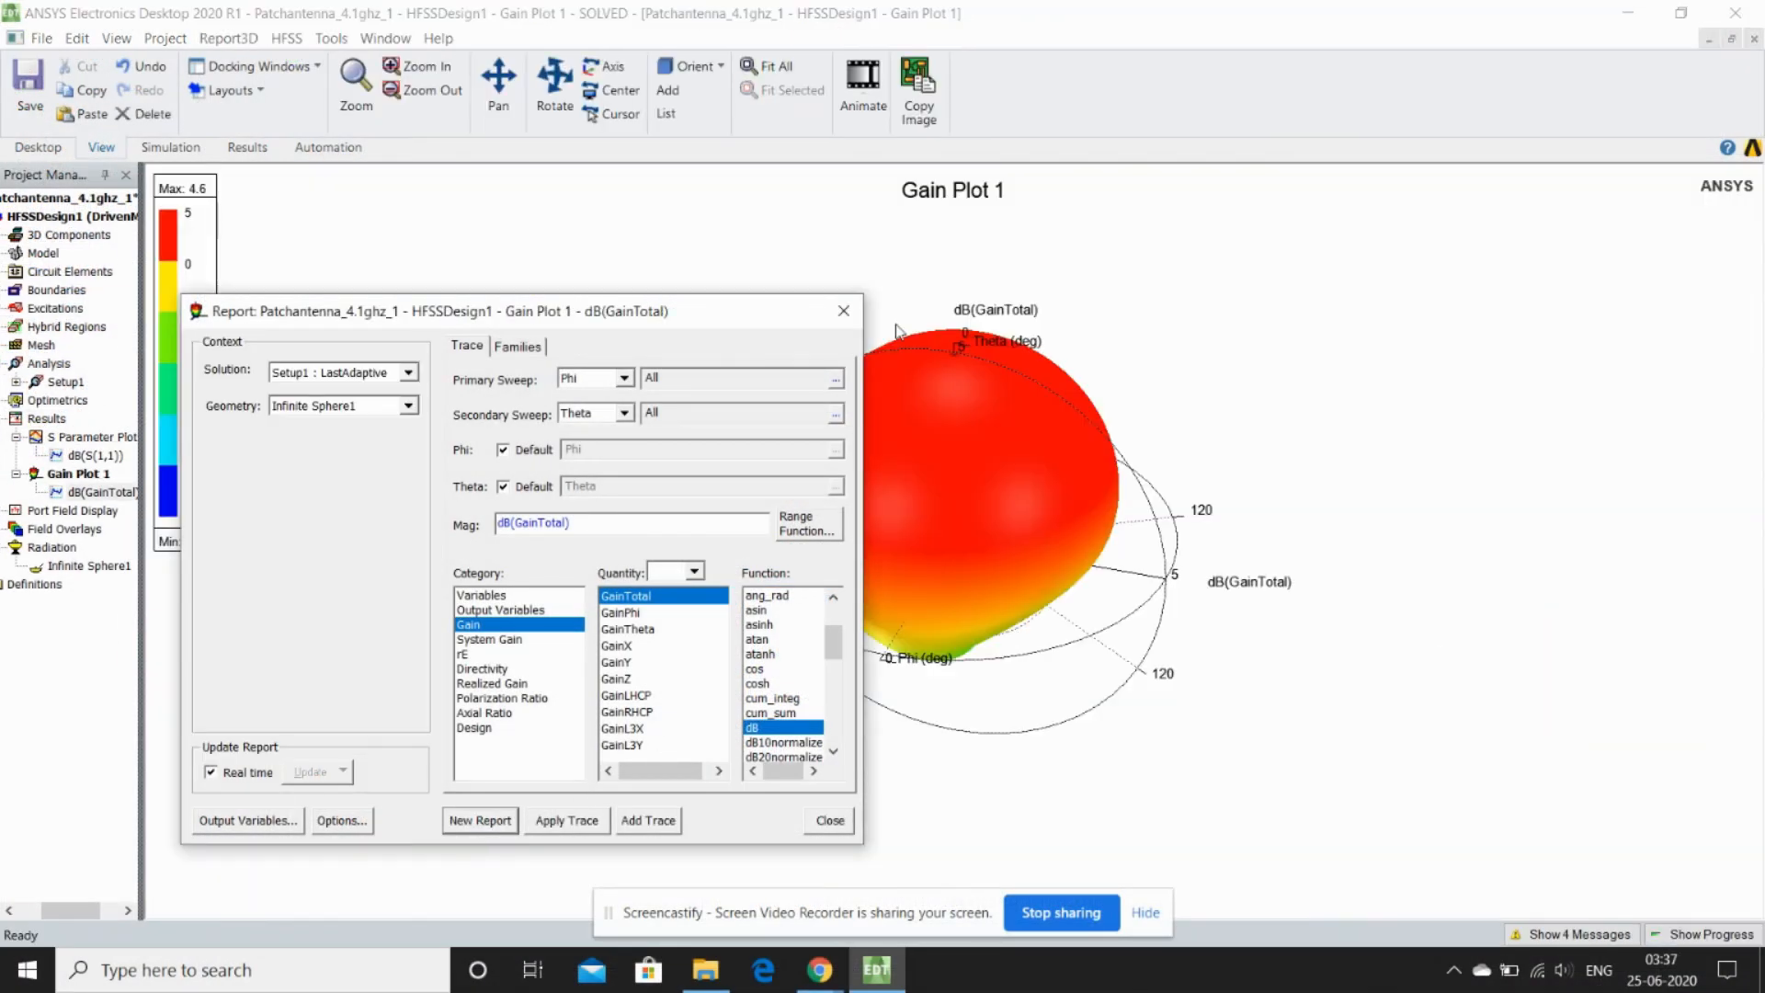
left_click(844, 310)
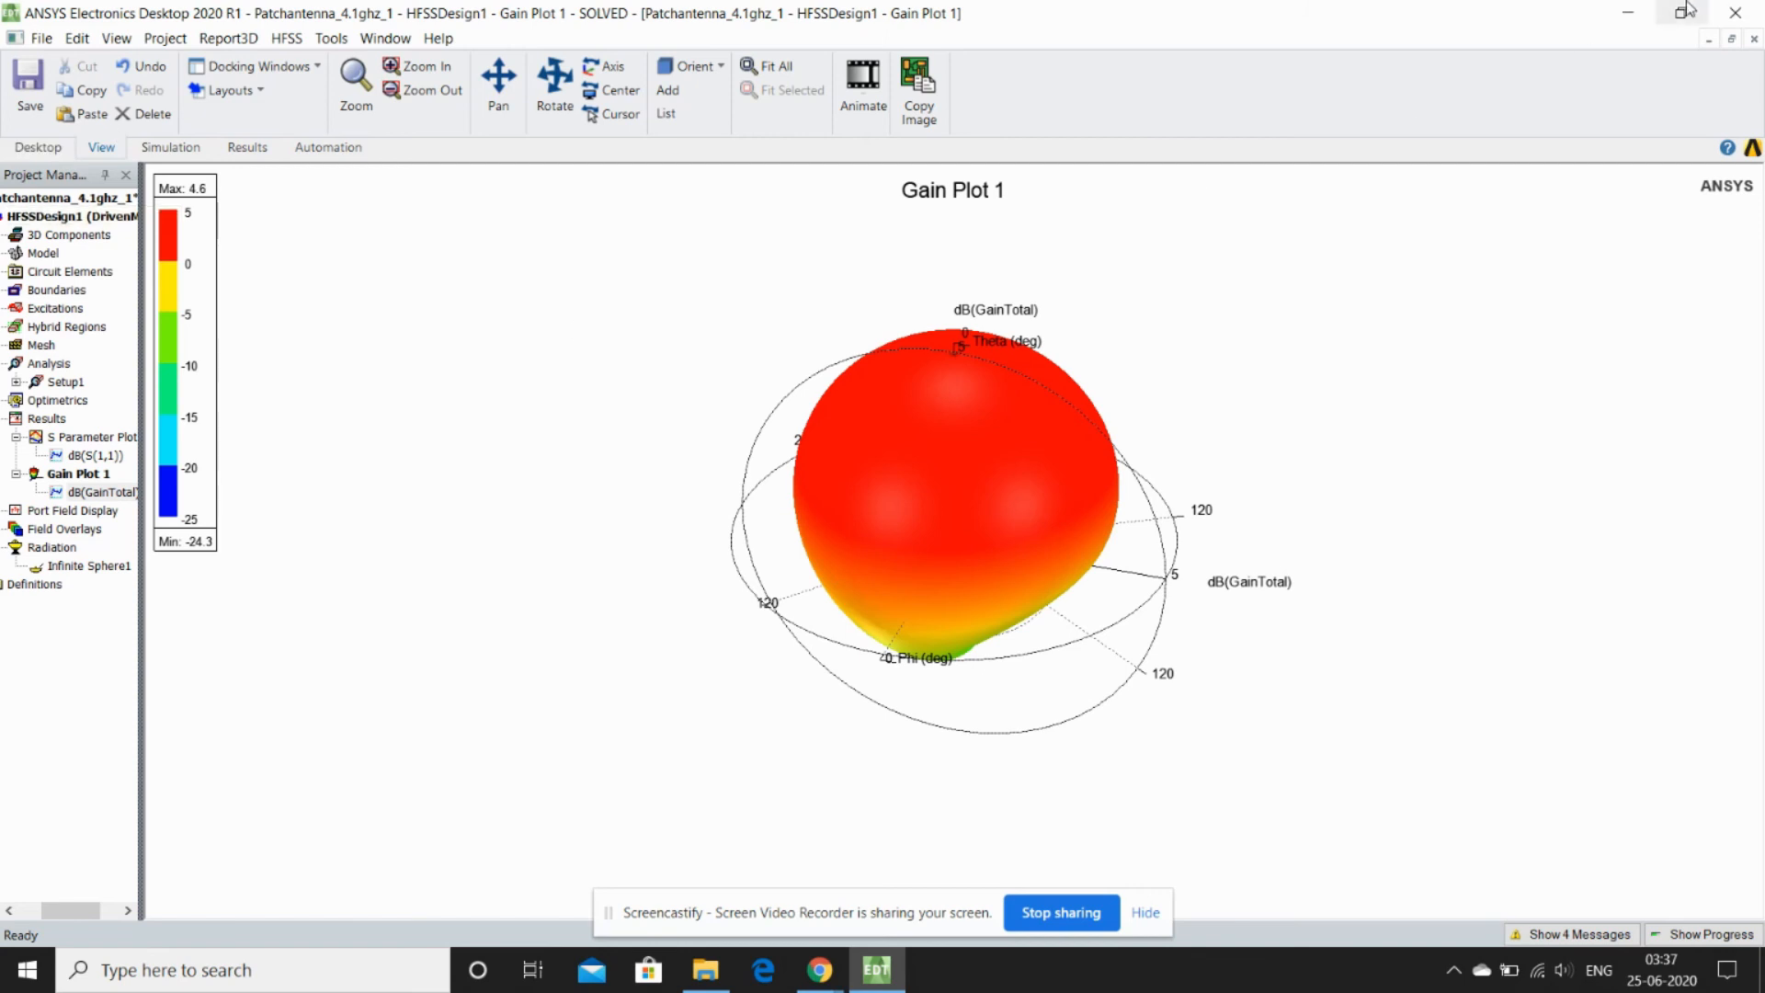
Close the gain and S-parameter plot windows and rotate the antenna model to show the patch and feed line face-on
left_click(1750, 41)
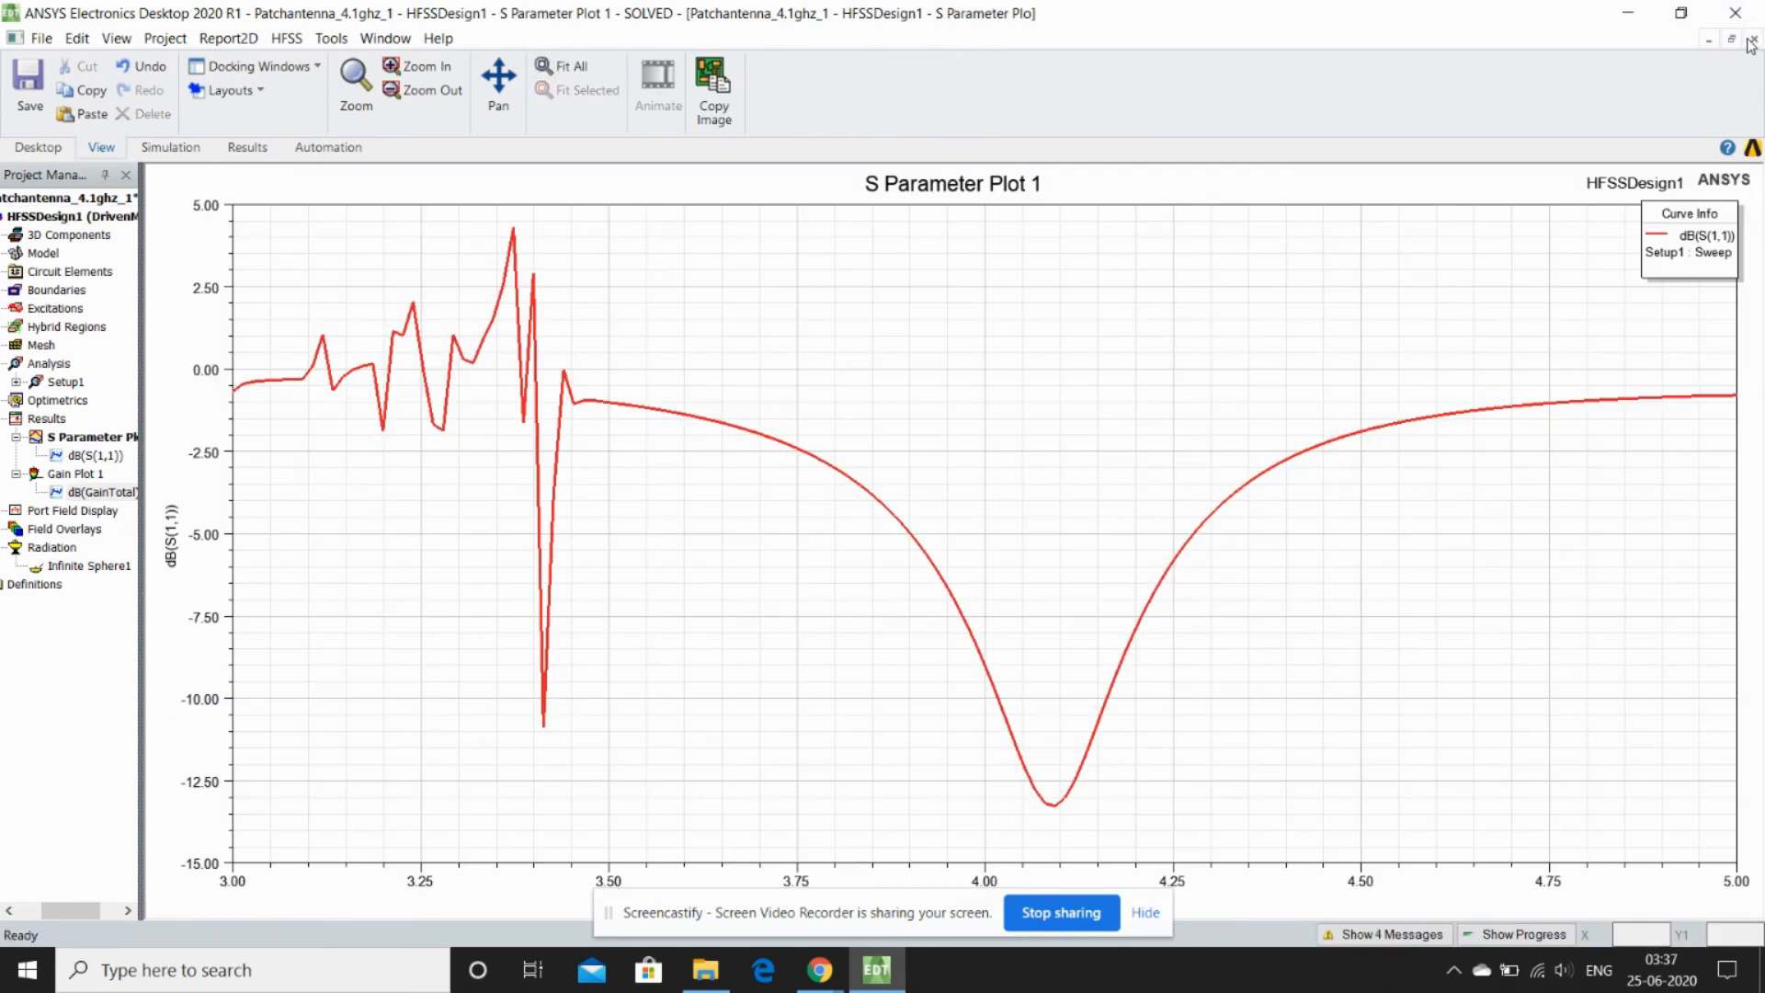
left_click(1752, 42)
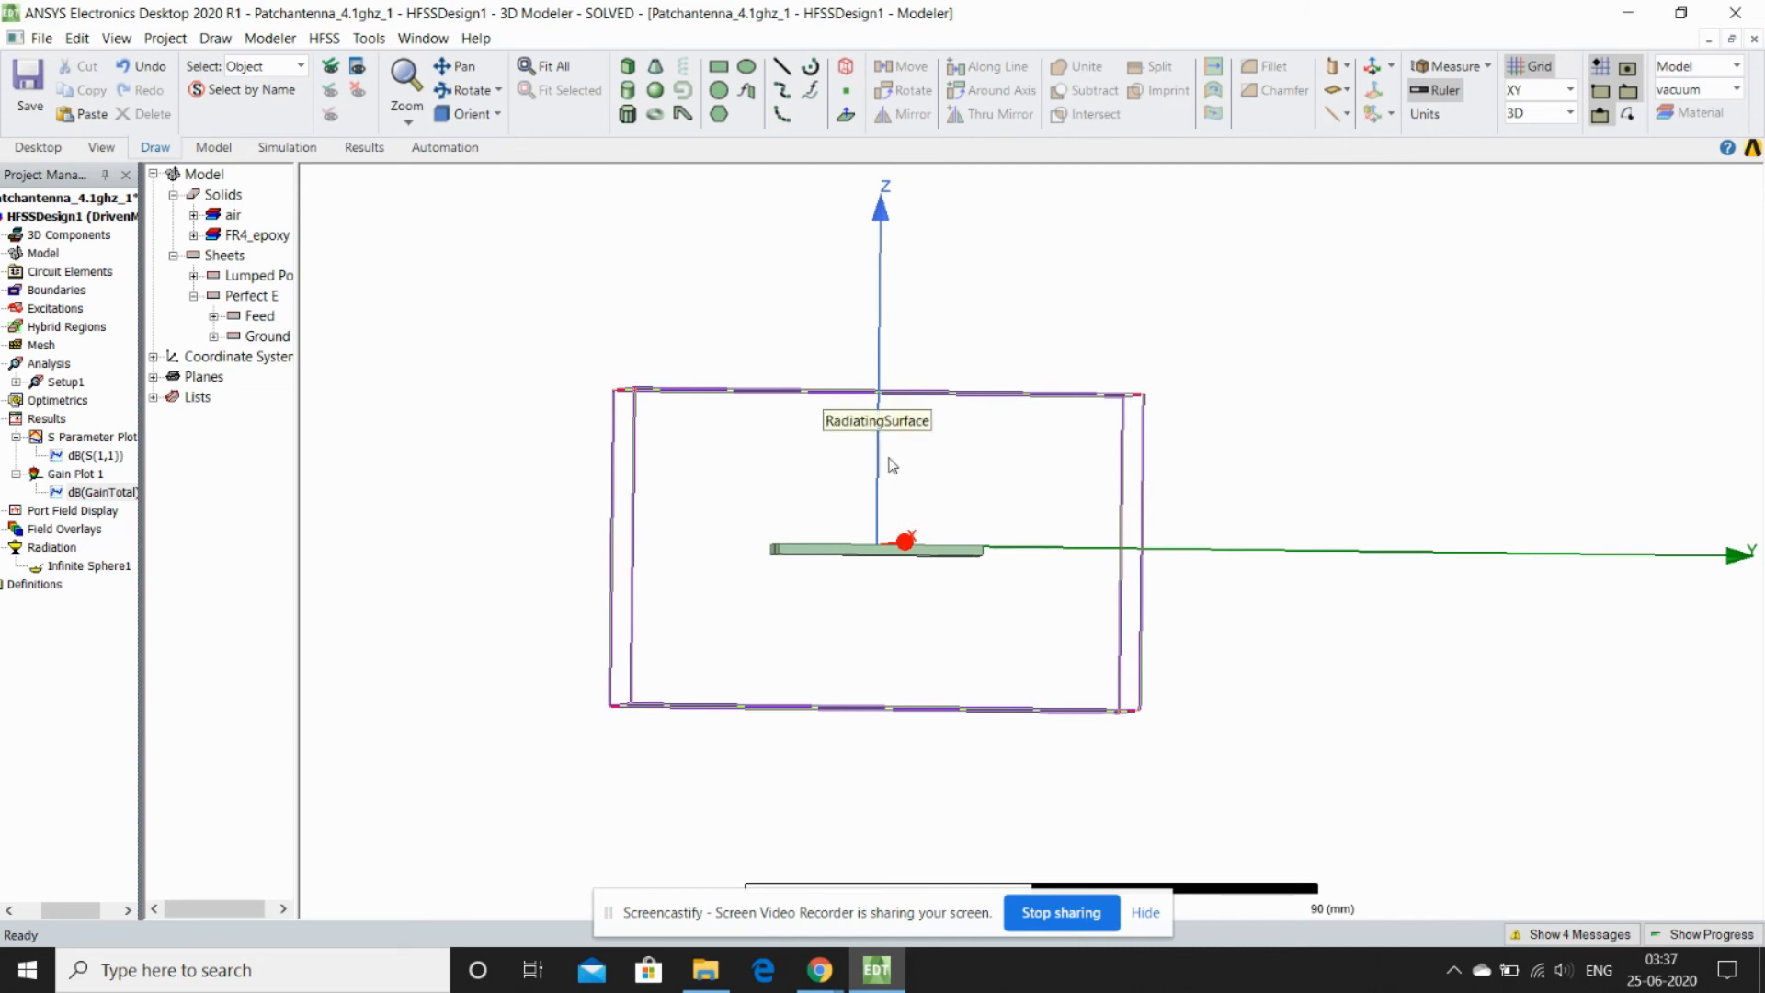
left_click(466, 90)
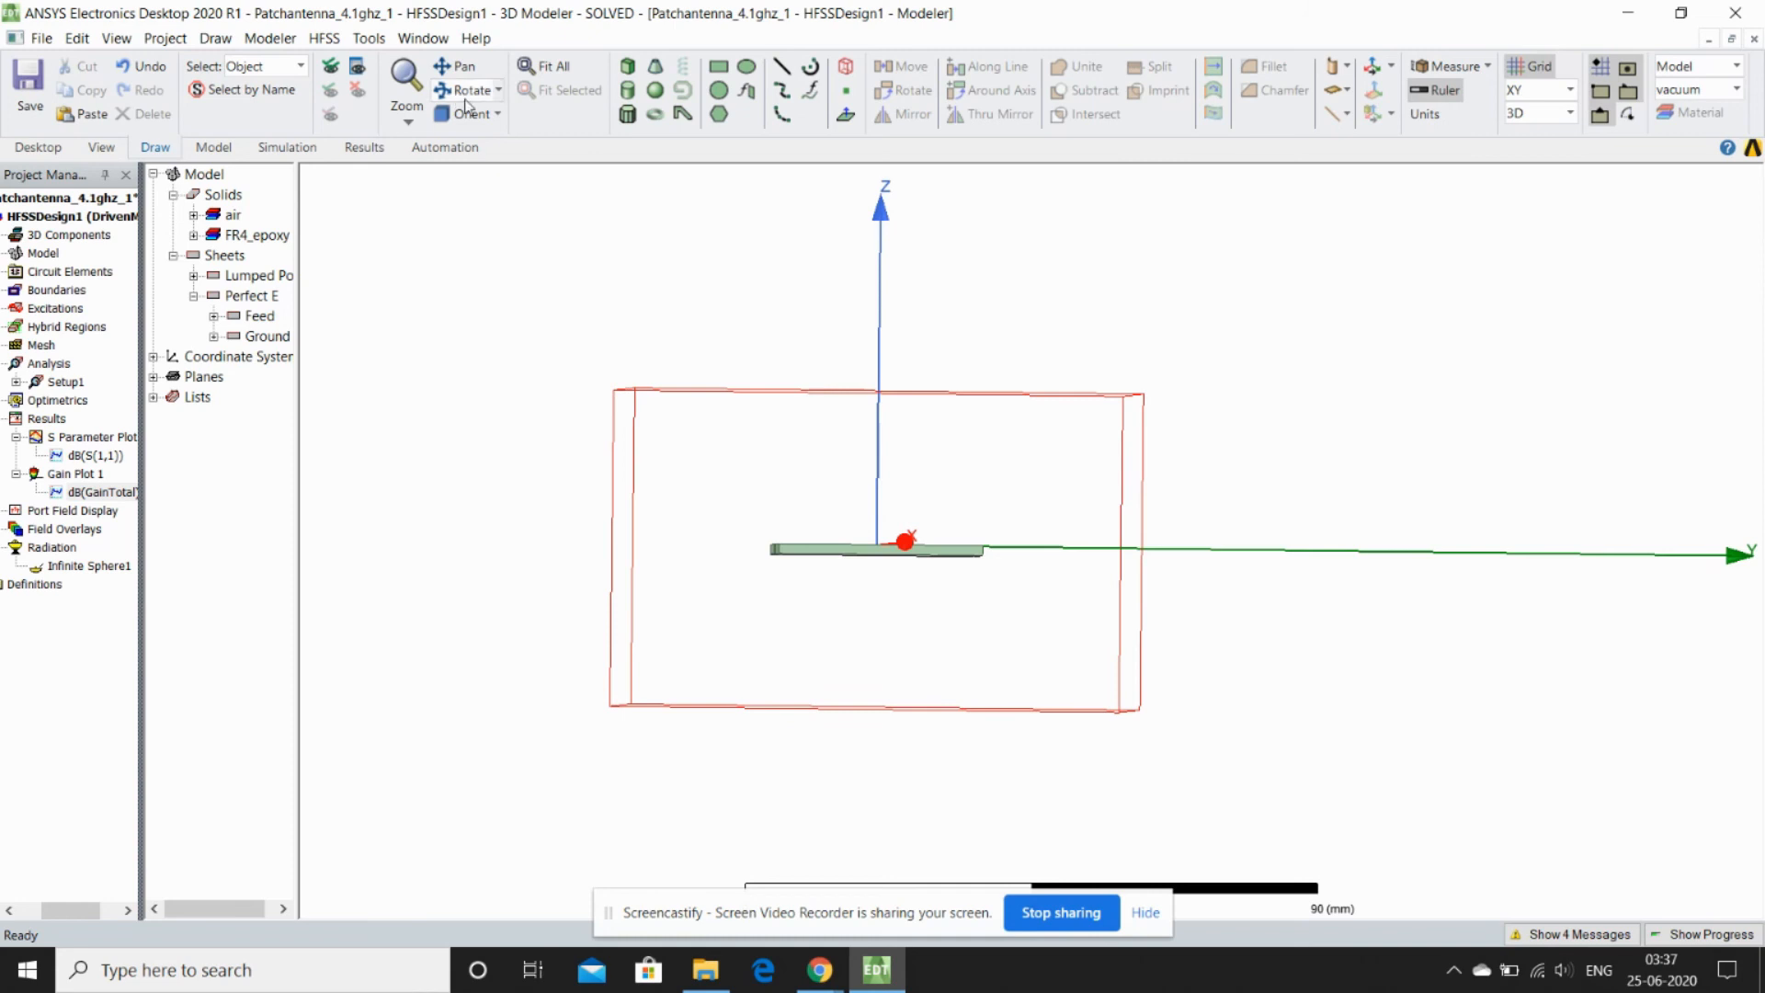
left_click_drag(854, 439, 825, 506)
scroll(872, 539, "up", 2)
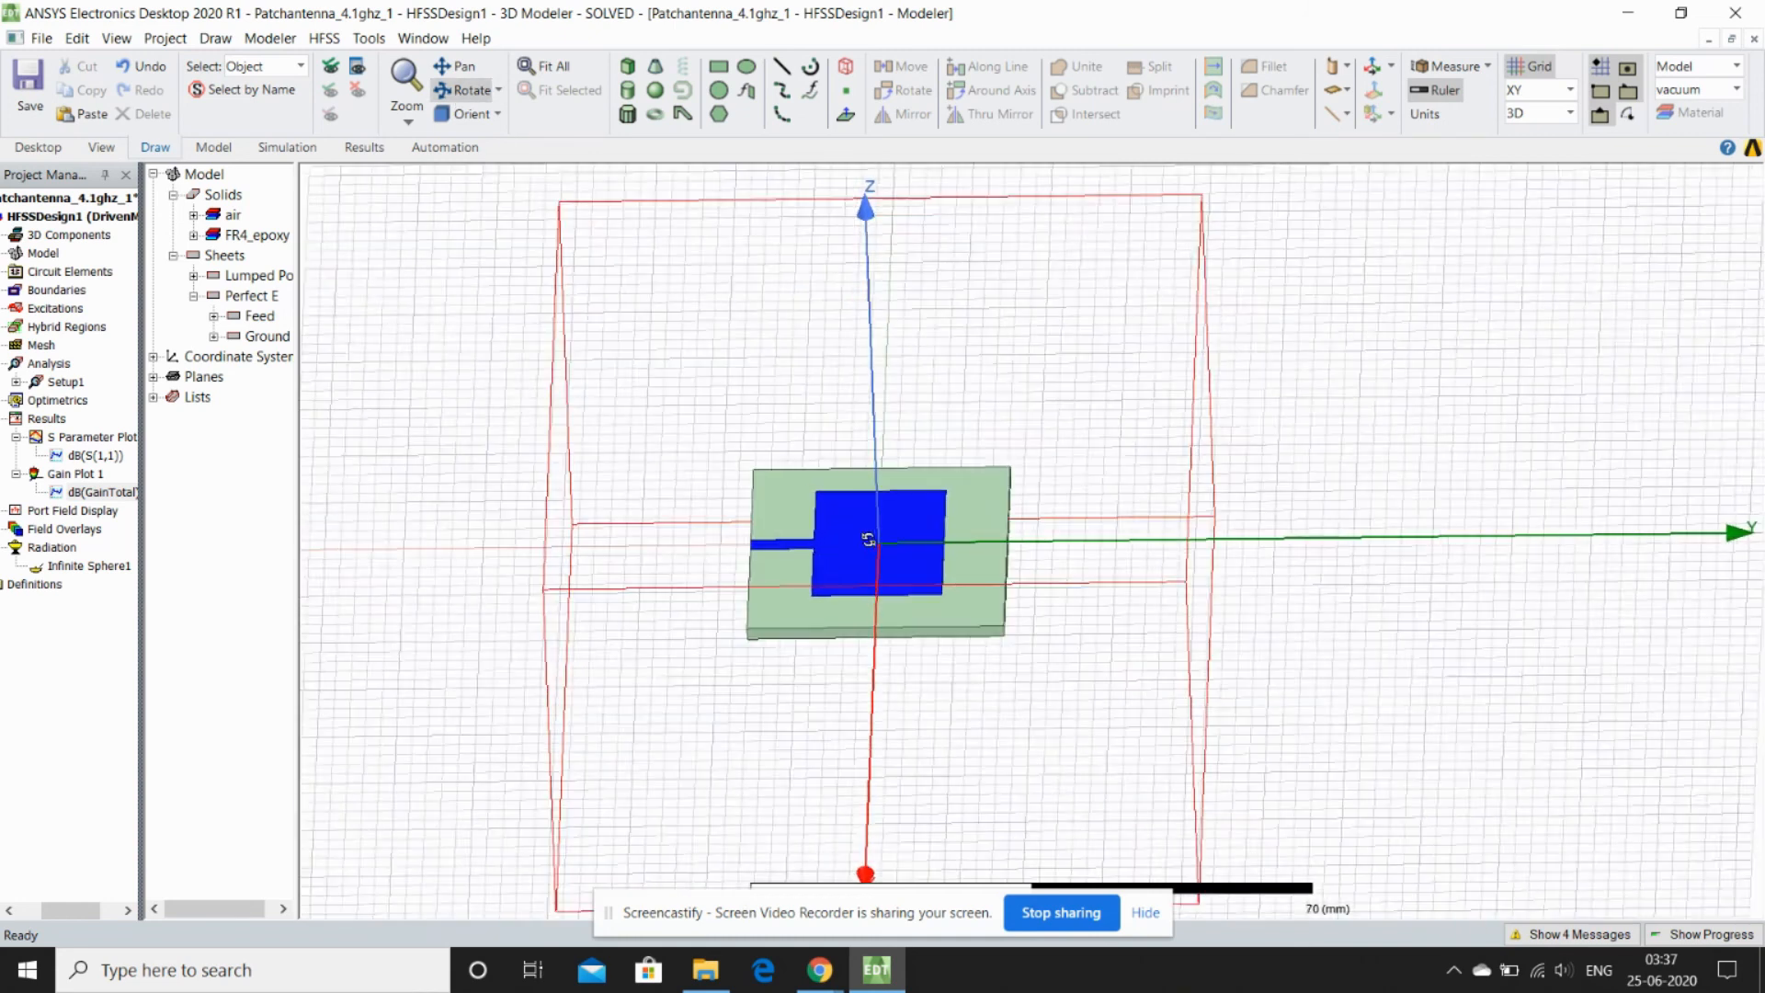
scroll(874, 514, "up", 1)
key("Escape")
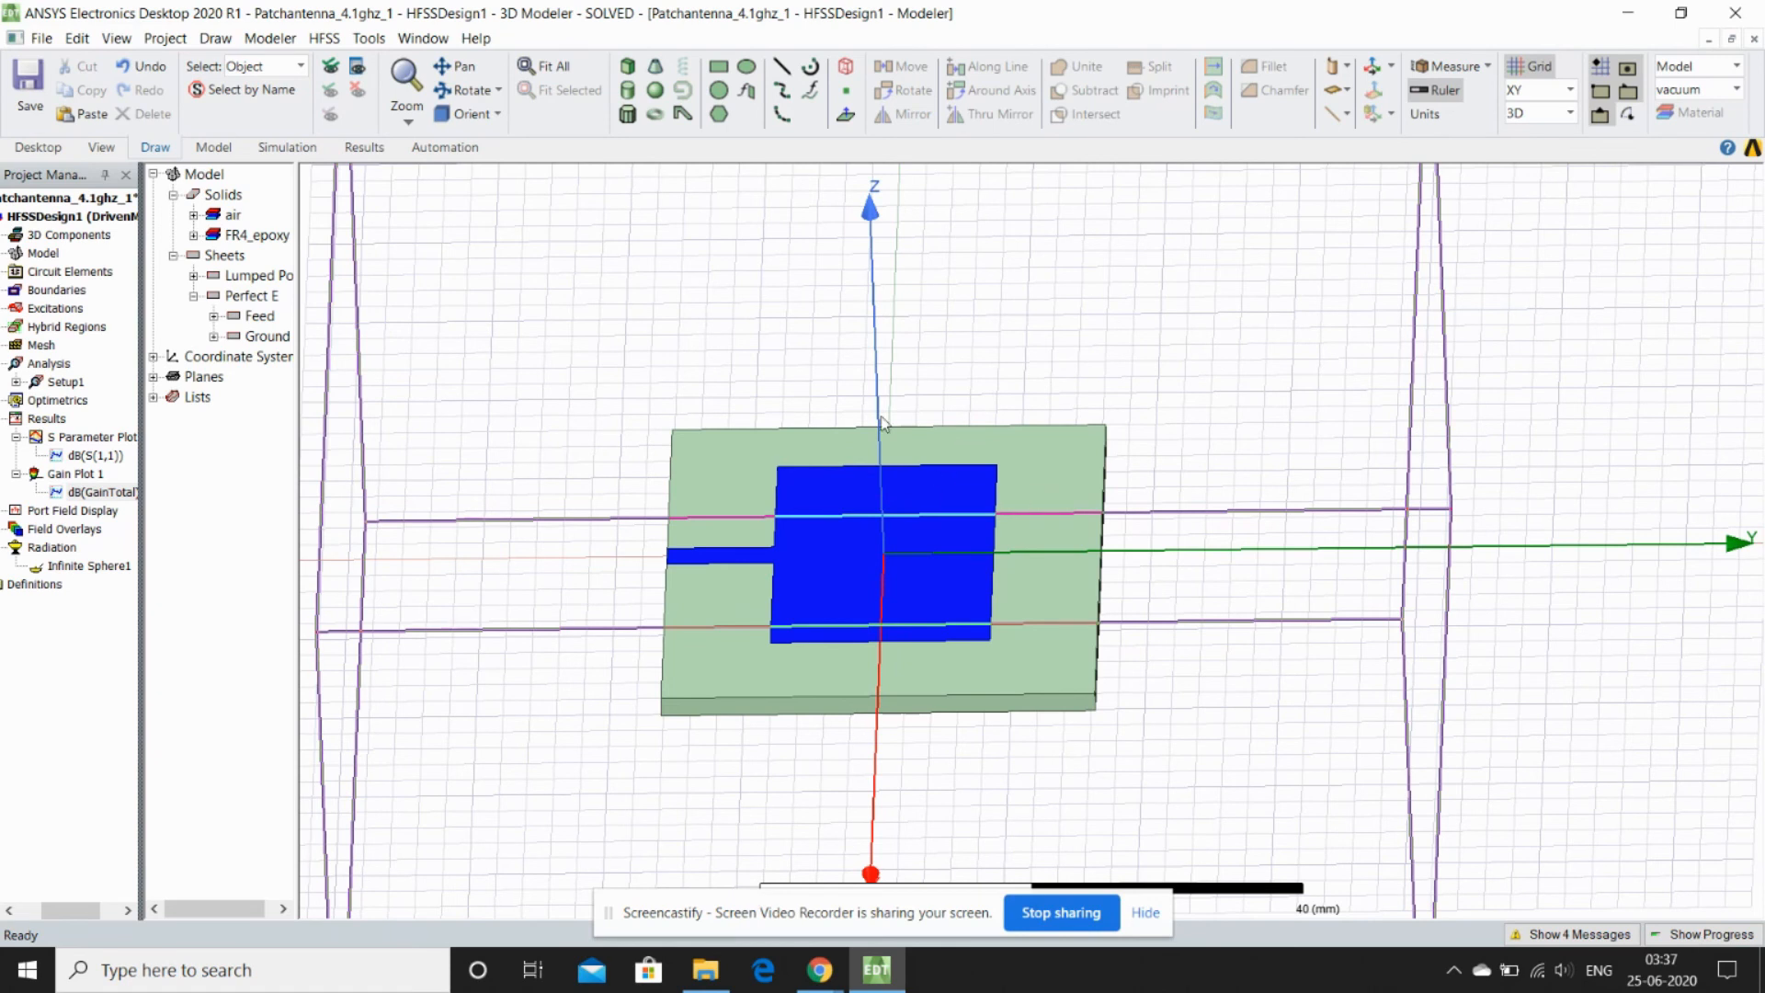
Create a Mag_E field plot on the Feed sheet using Setup1 : LastAdaptive at 4.1GHz and 0deg phase
left_click(260, 317)
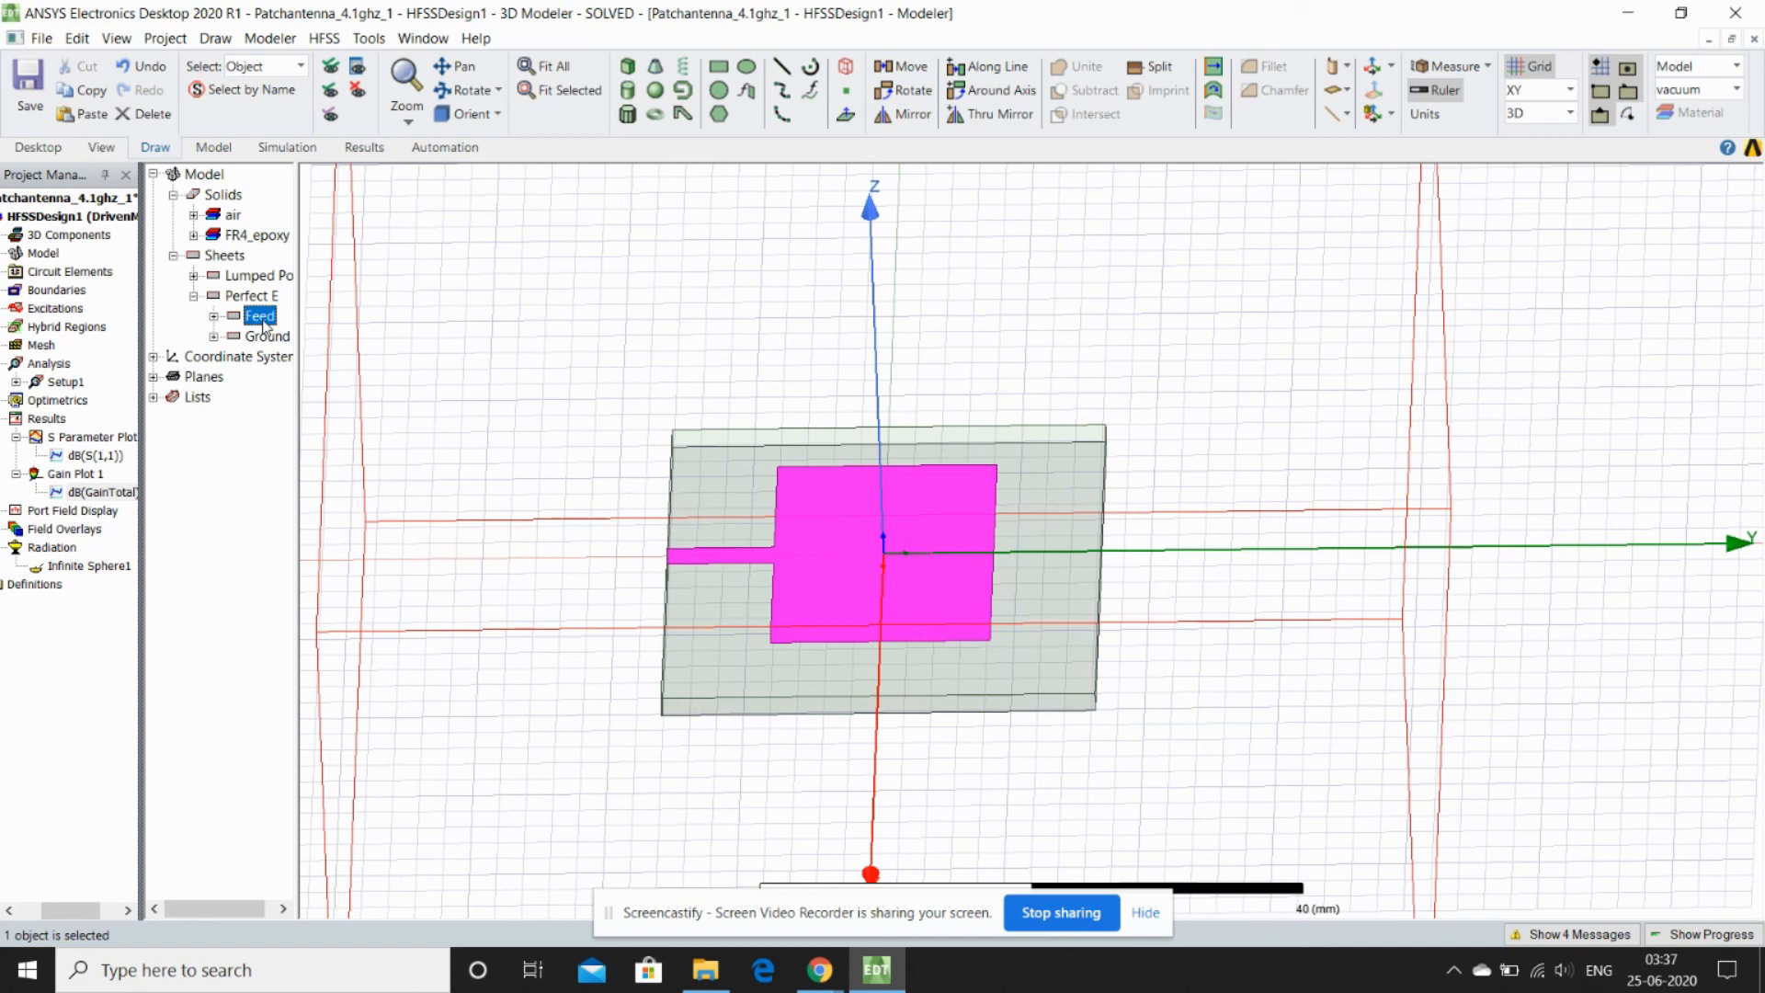
right_click(265, 323)
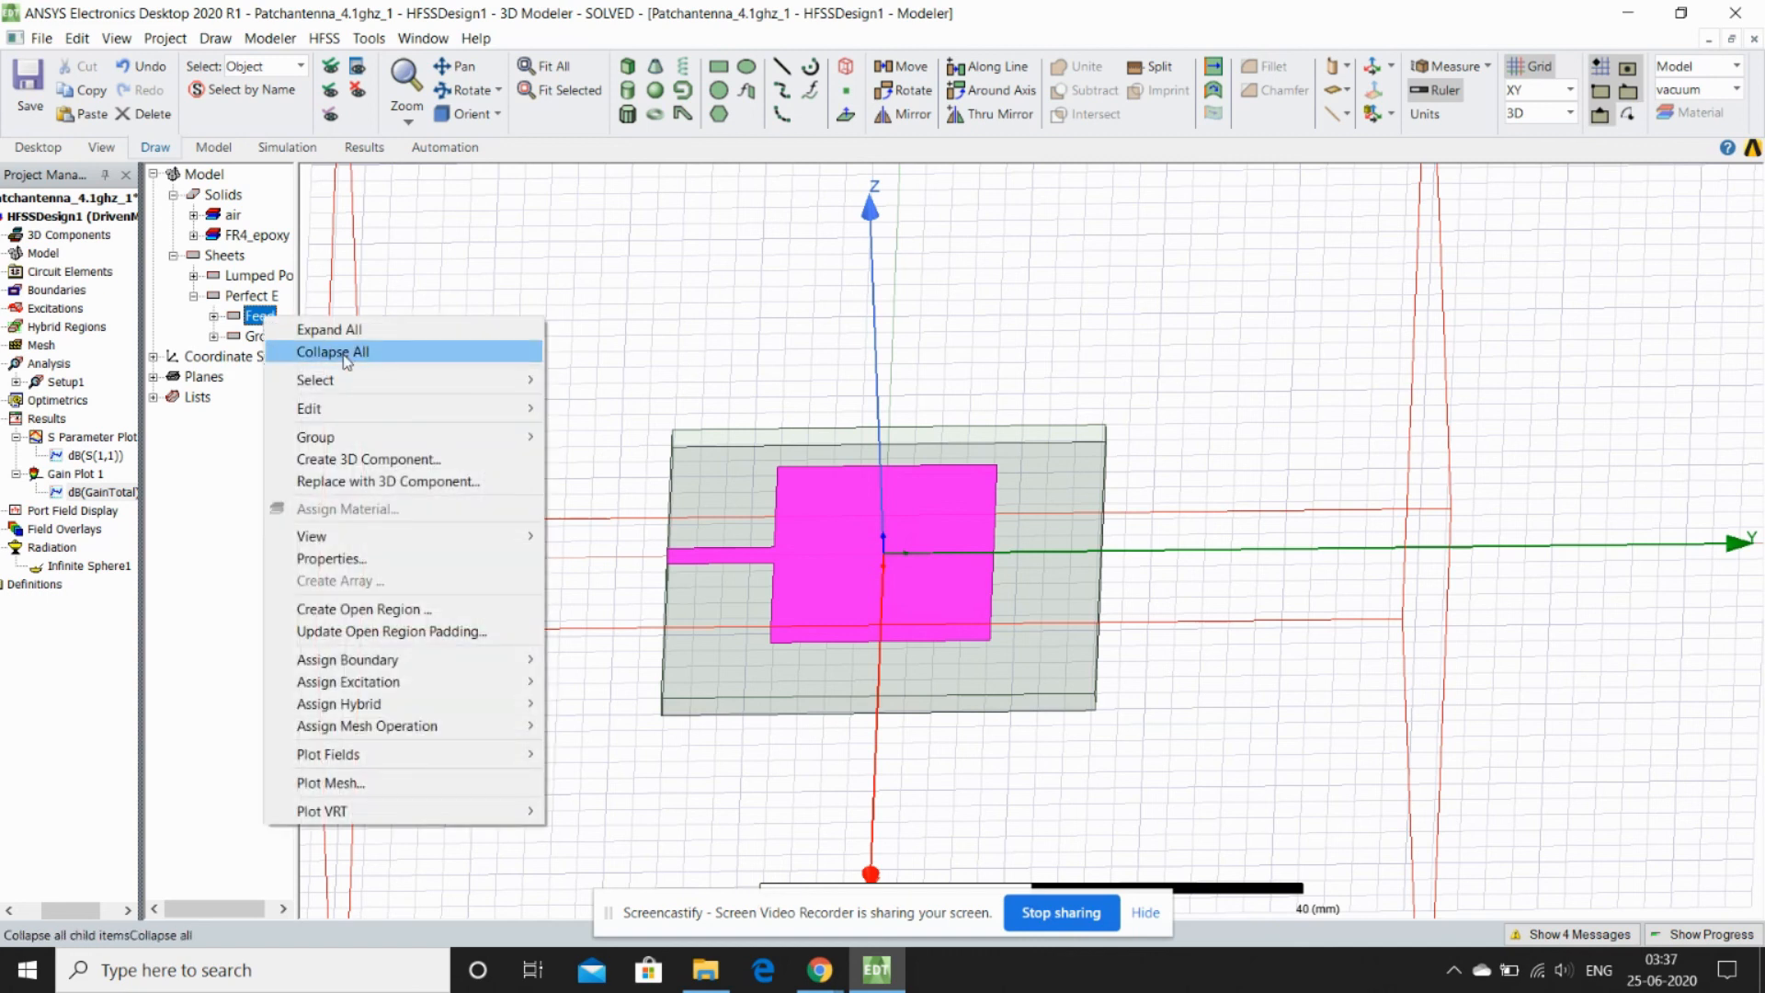
mouse_move(335, 757)
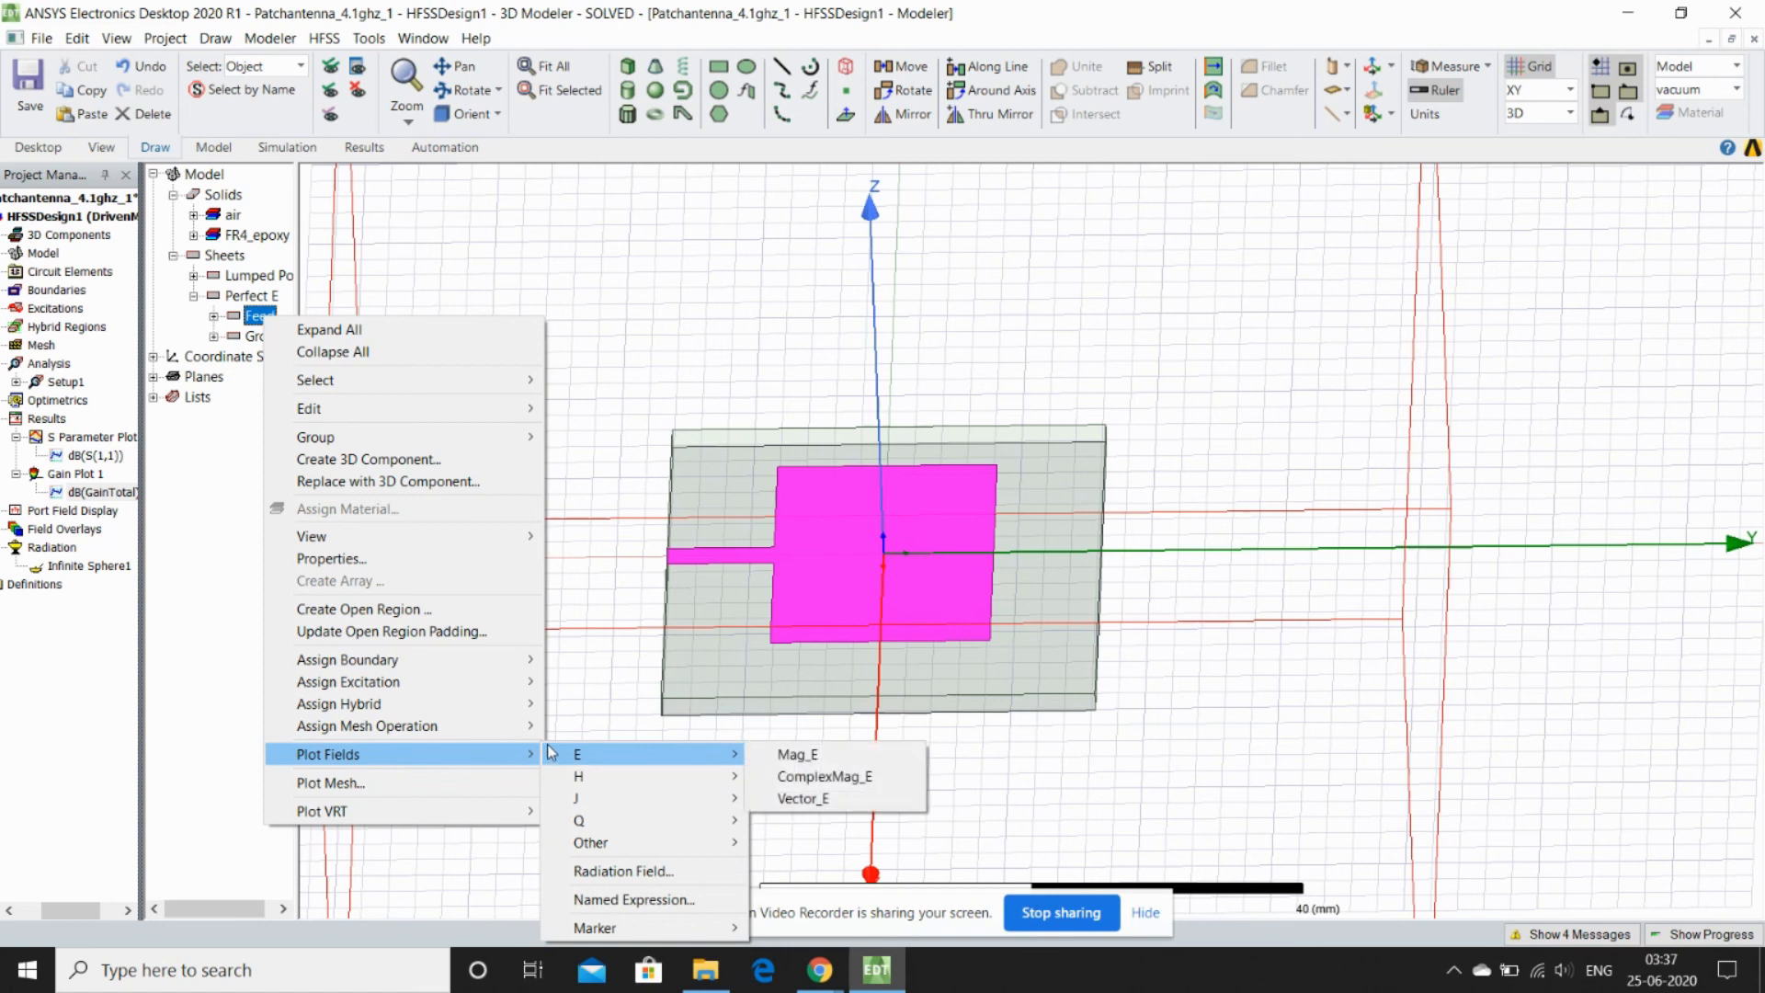
mouse_move(563, 768)
left_click(782, 754)
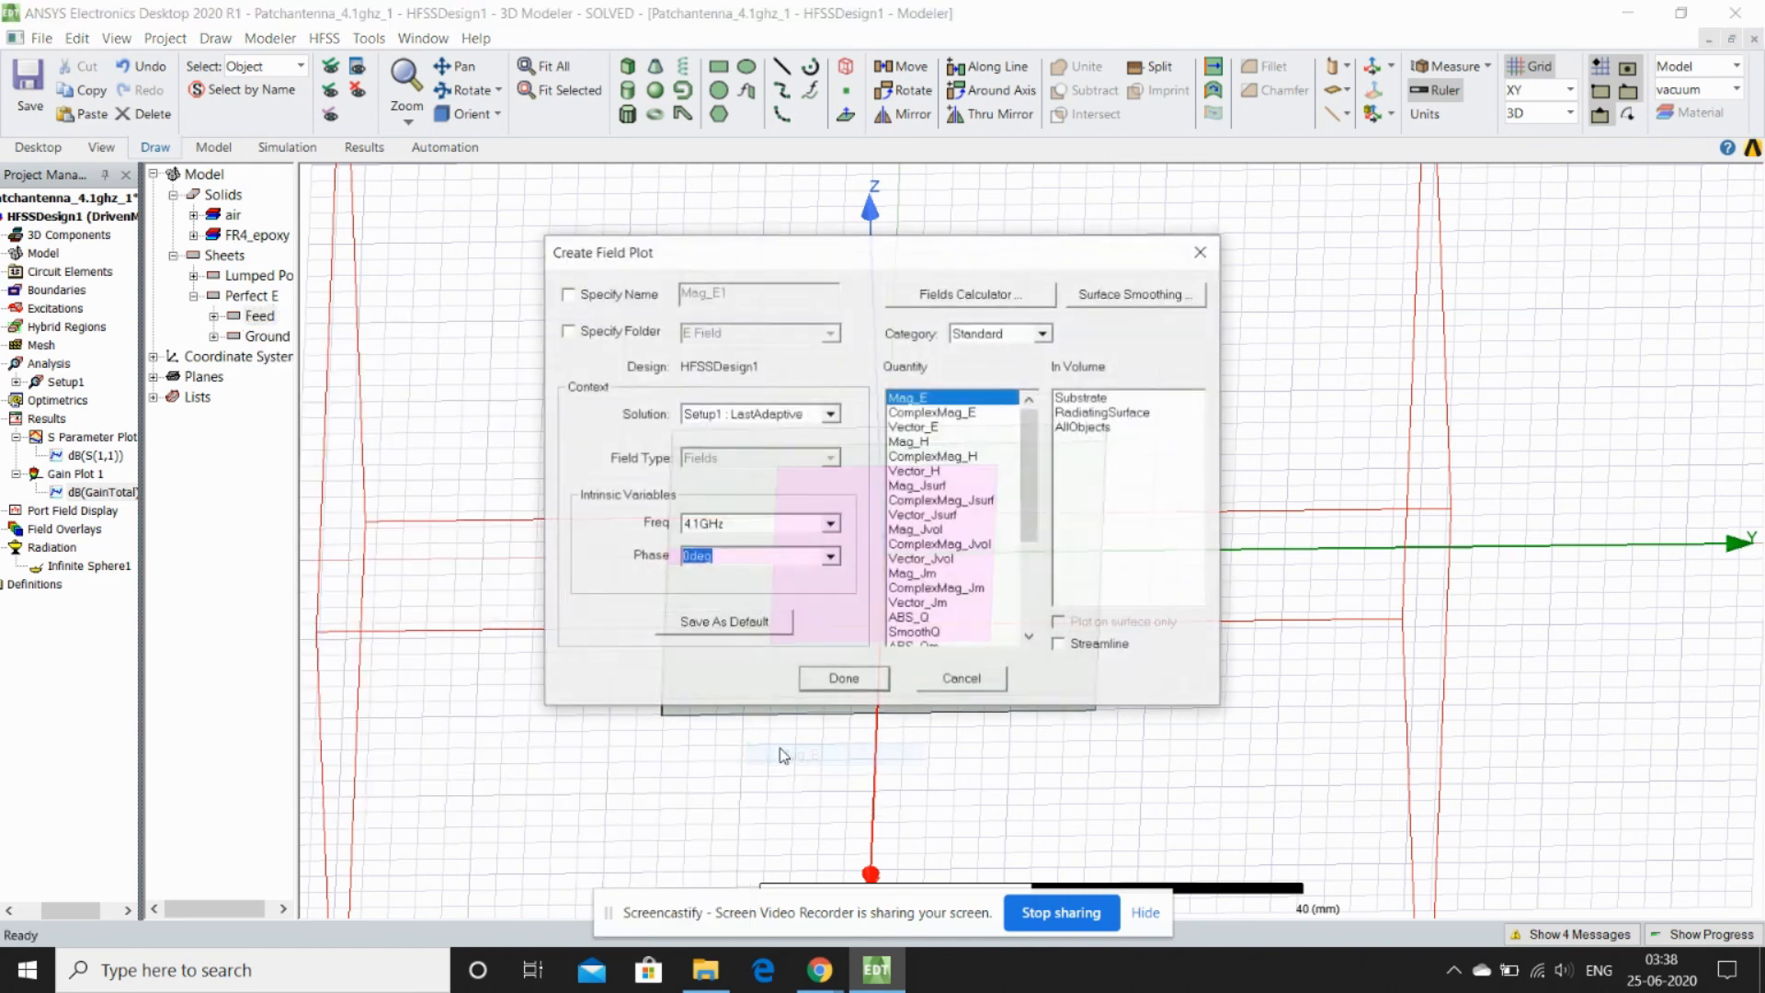
left_click(842, 679)
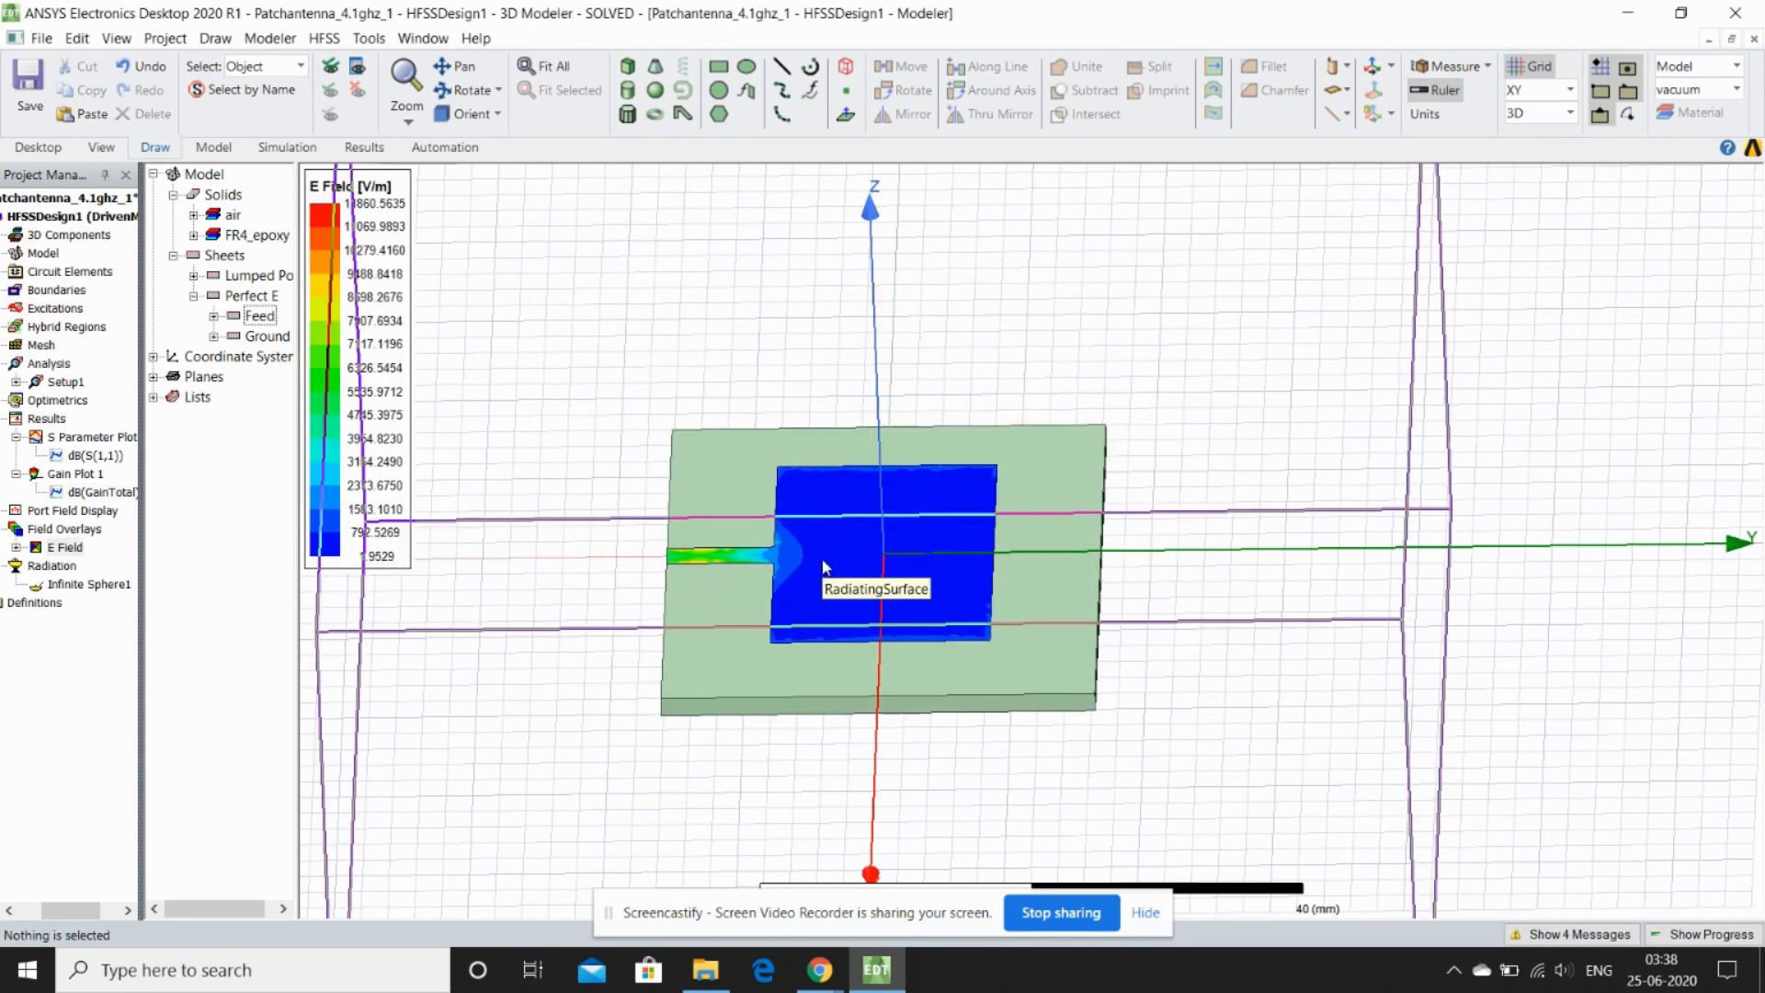
Create a Mag_E field plot on the Ground sheet using Setup1 : LastAdaptive at 4.1GHz and 0deg phase, and clear the selection
left_click(266, 336)
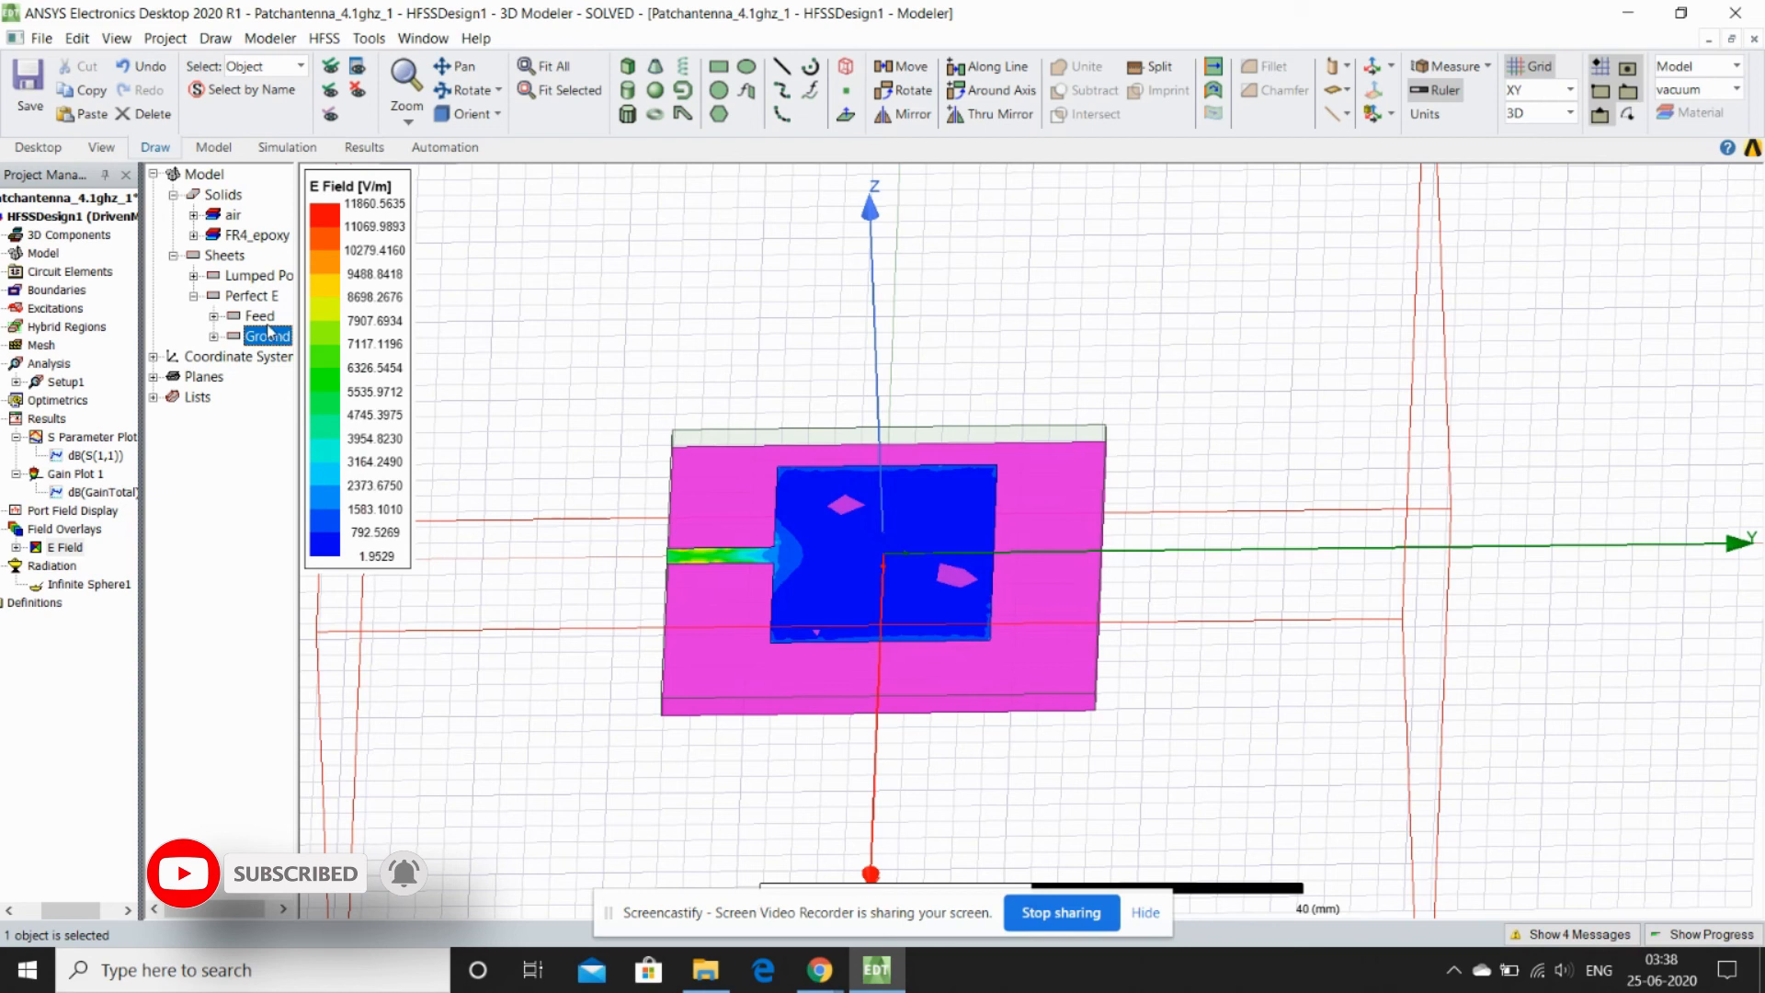
right_click(270, 332)
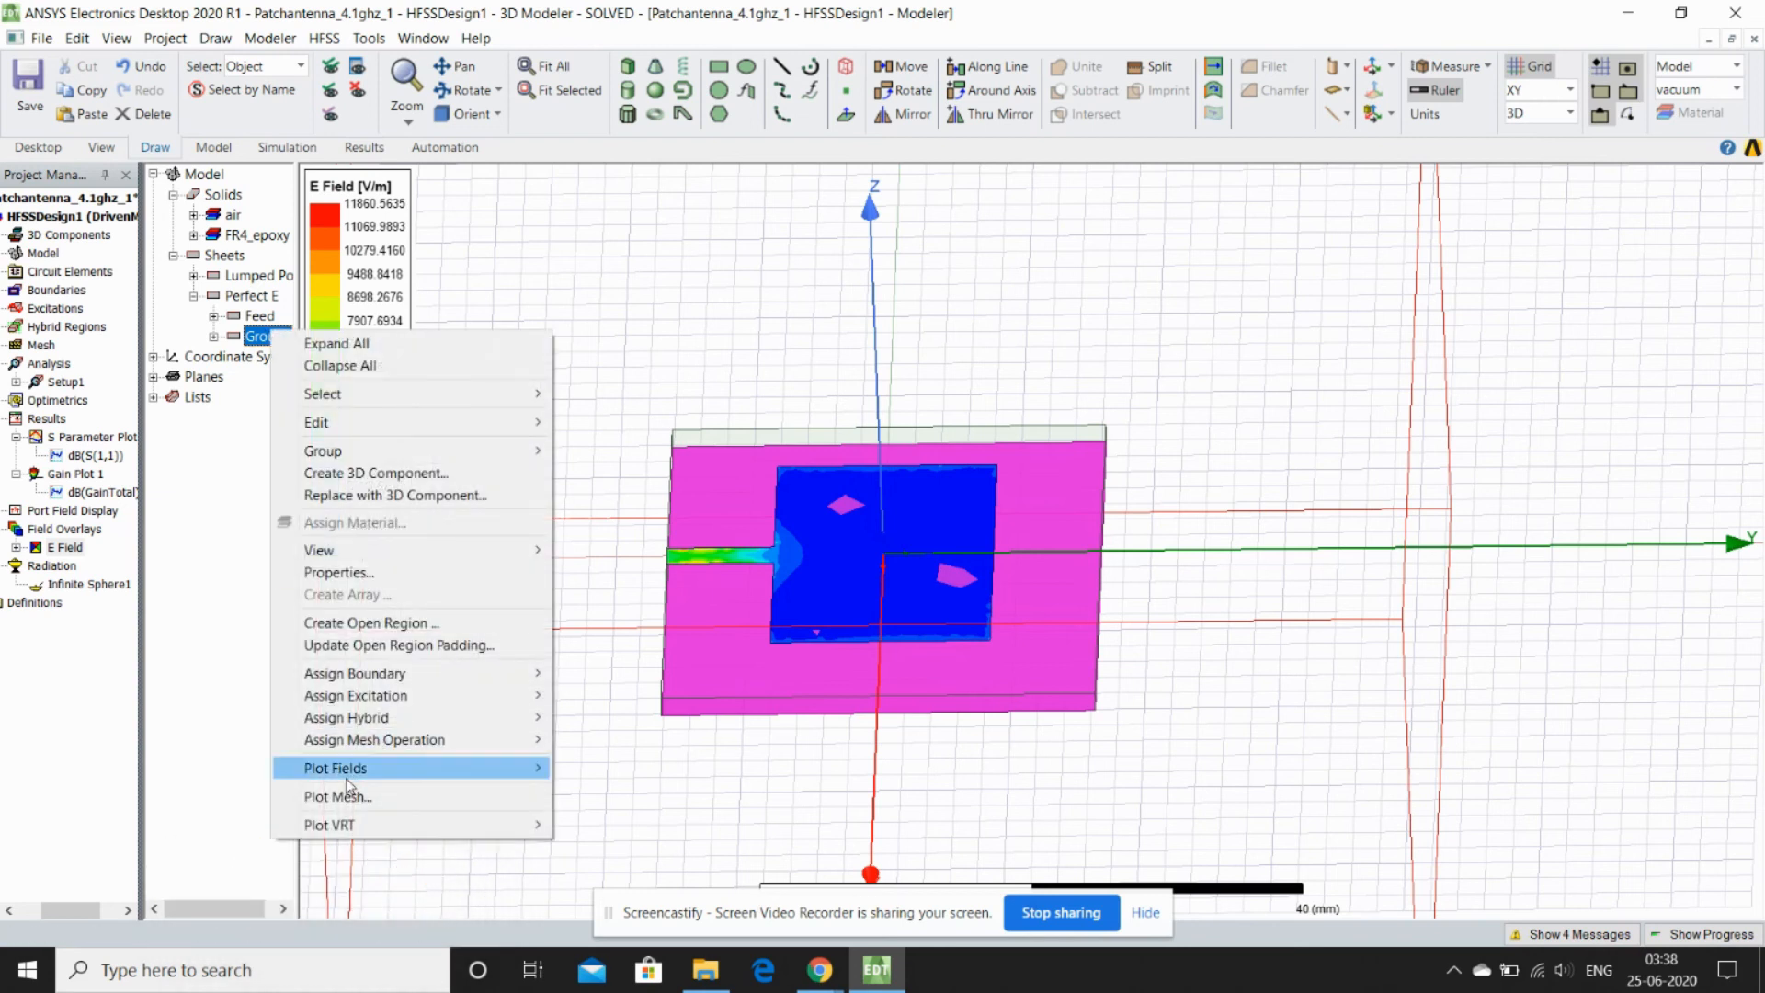
mouse_move(364, 773)
mouse_move(533, 777)
mouse_move(586, 771)
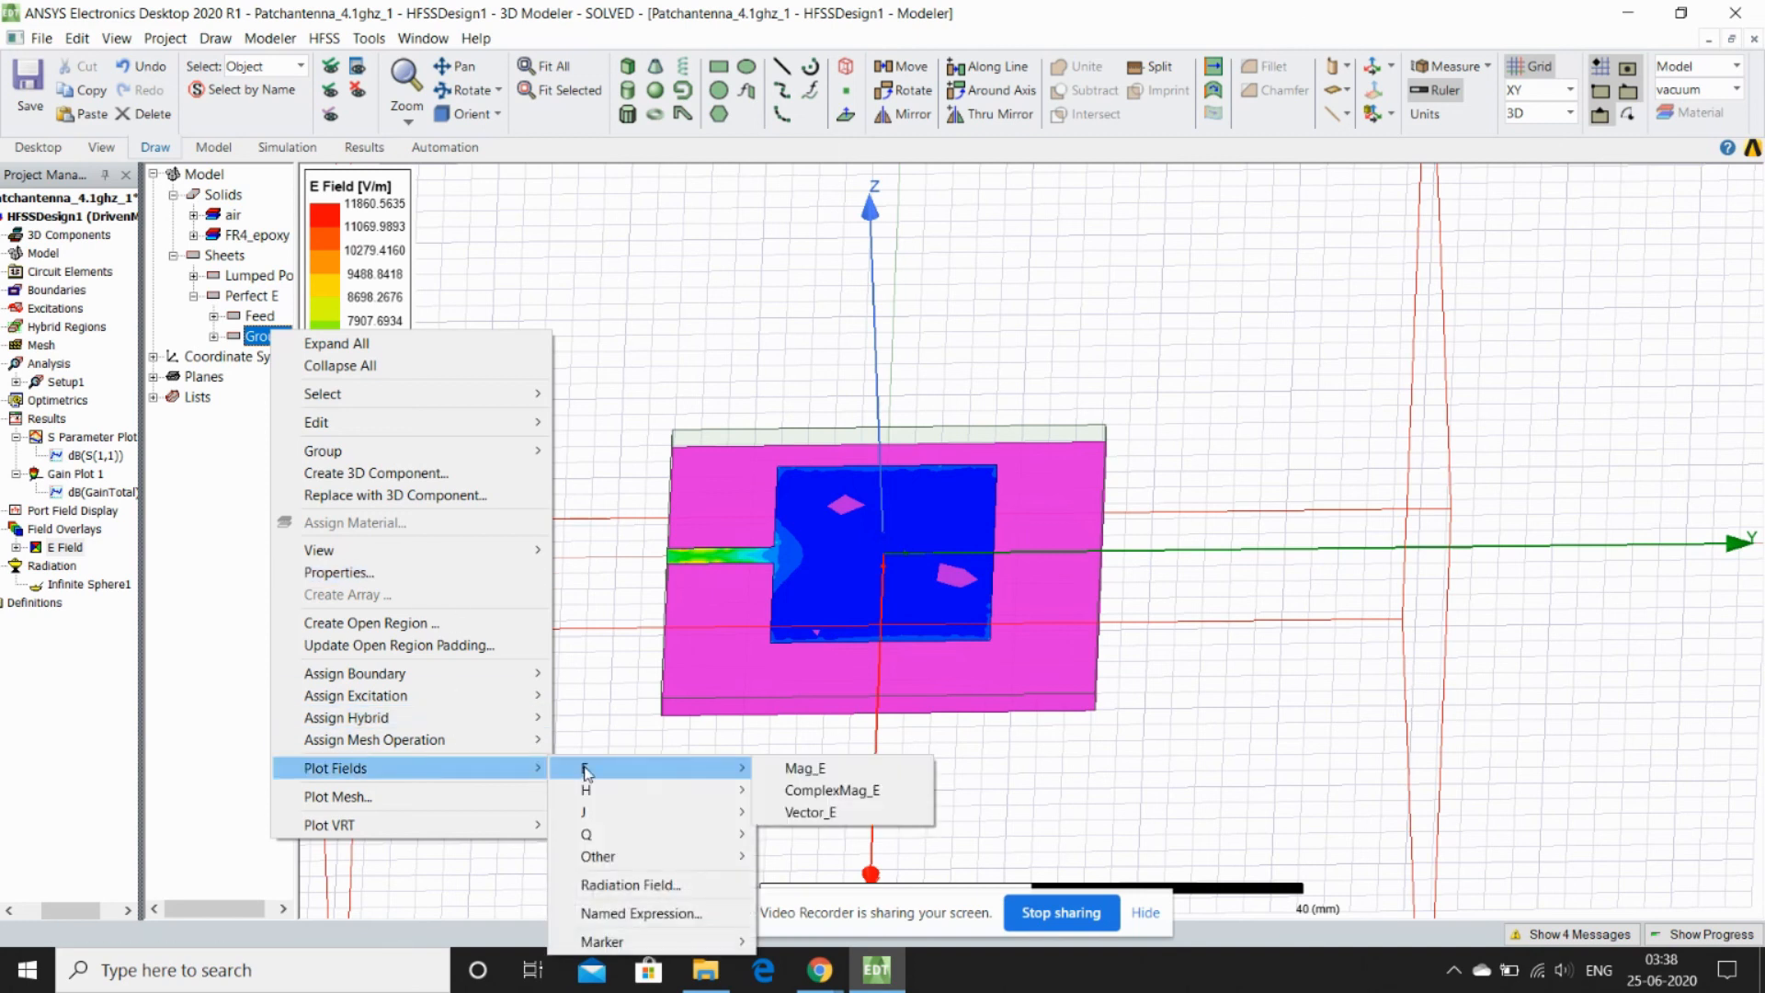
left_click(796, 769)
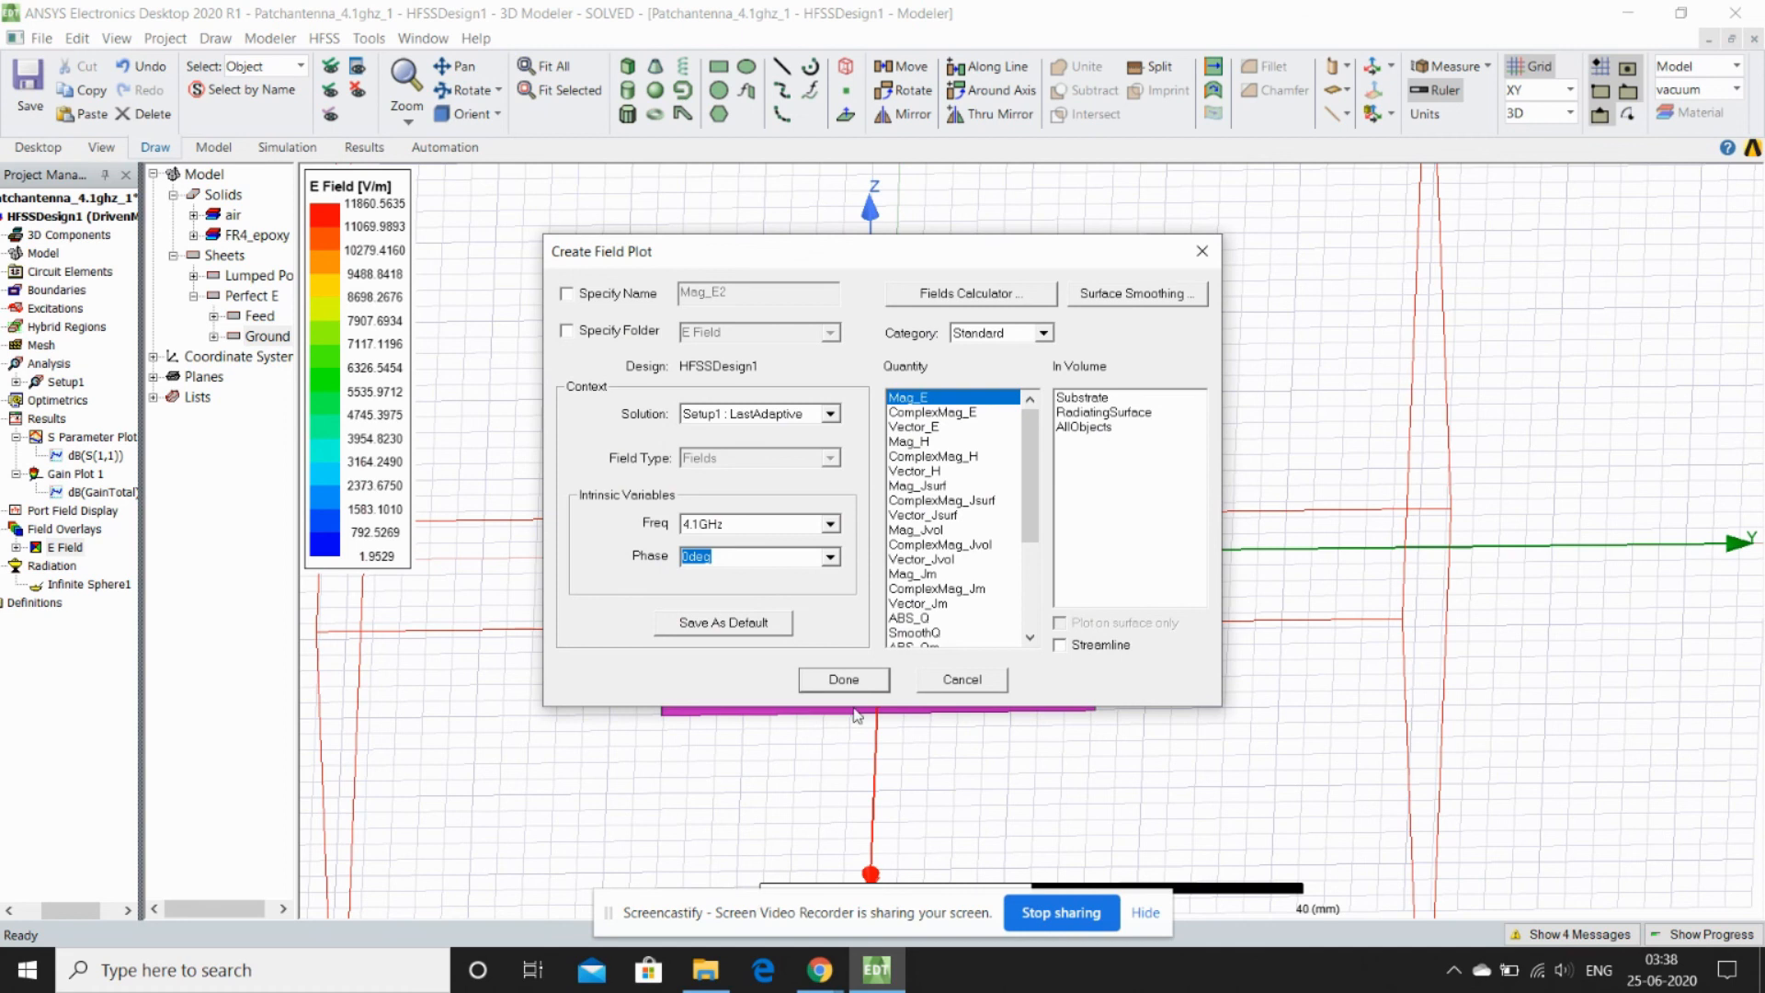
left_click(838, 685)
left_click(1165, 681)
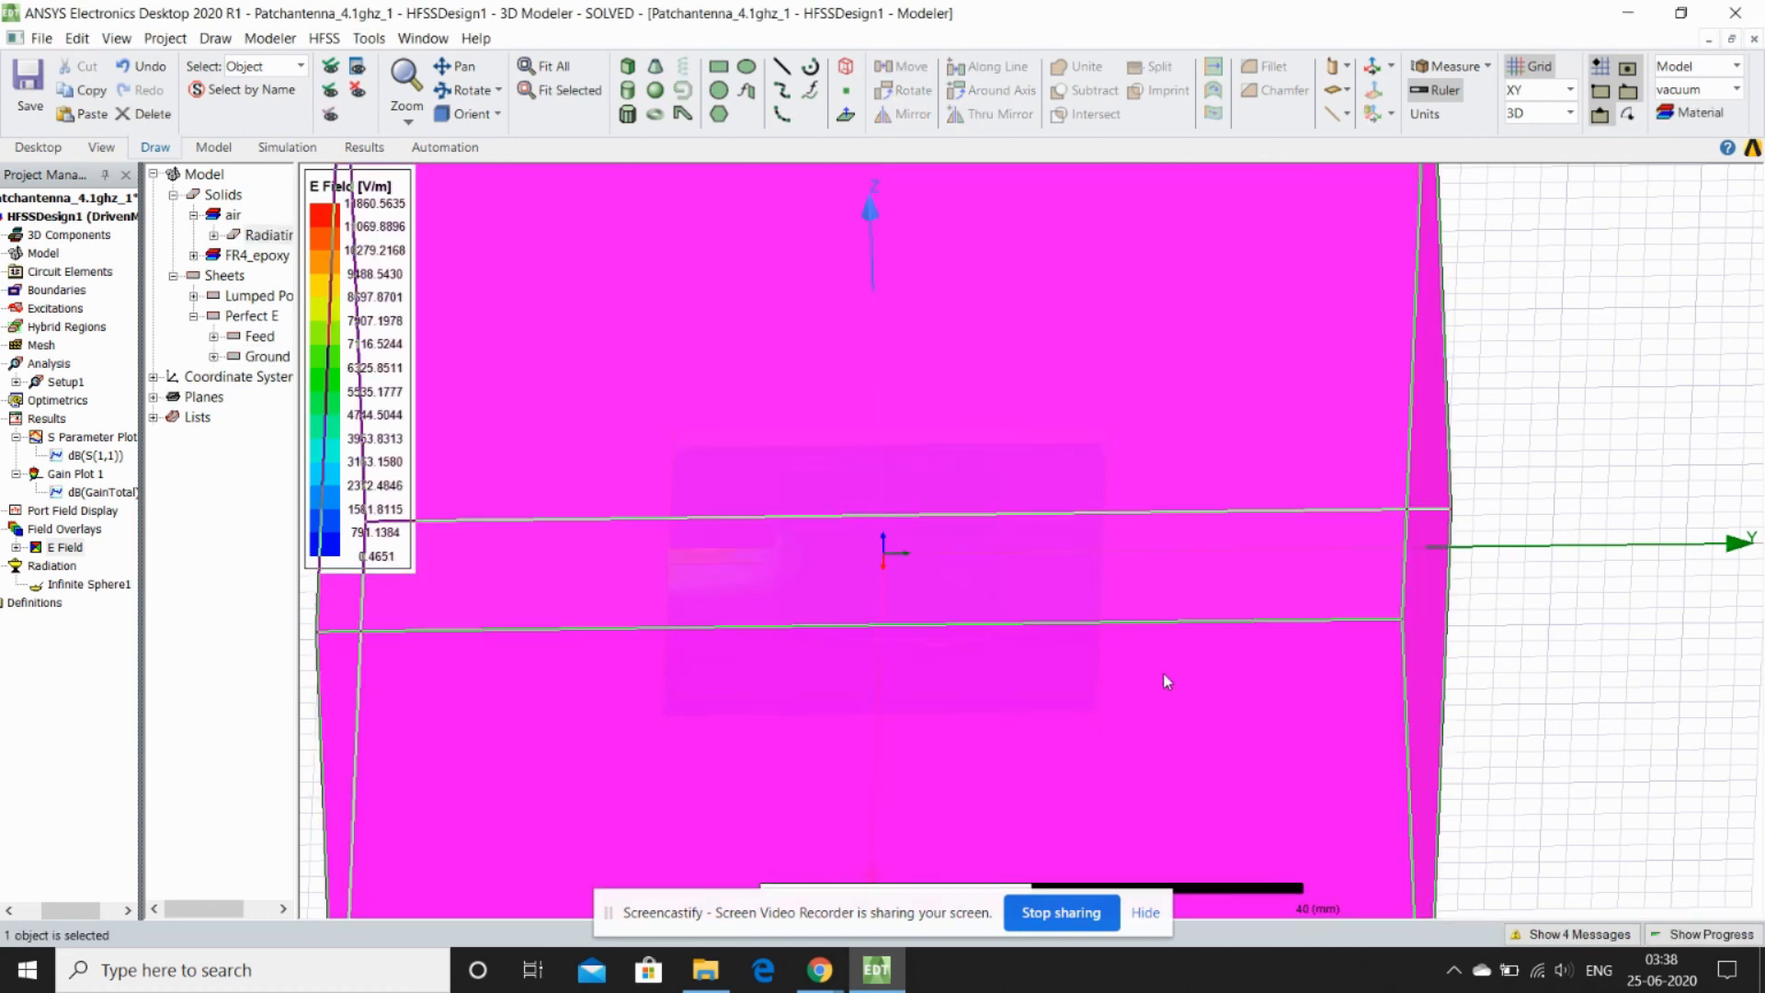
left_click(1620, 453)
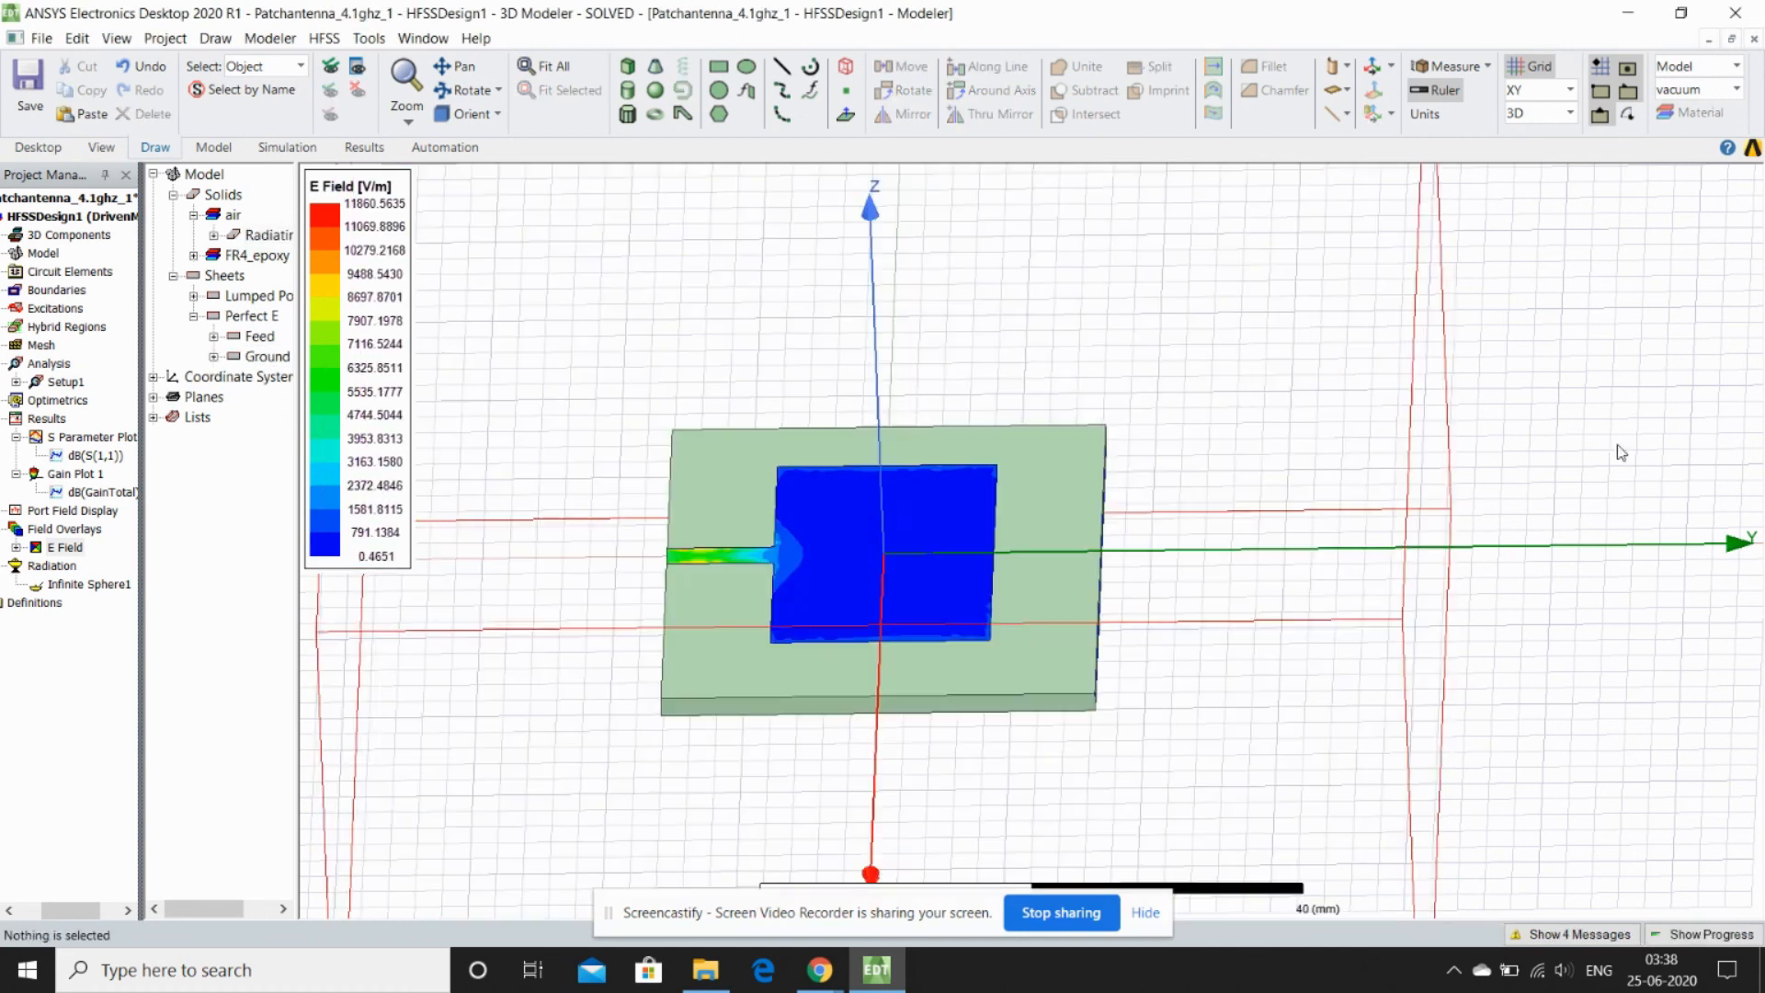
Animate the field overlays with the phase-swept Animation1 and move the animation controls clear of the model tree
left_click(267, 356)
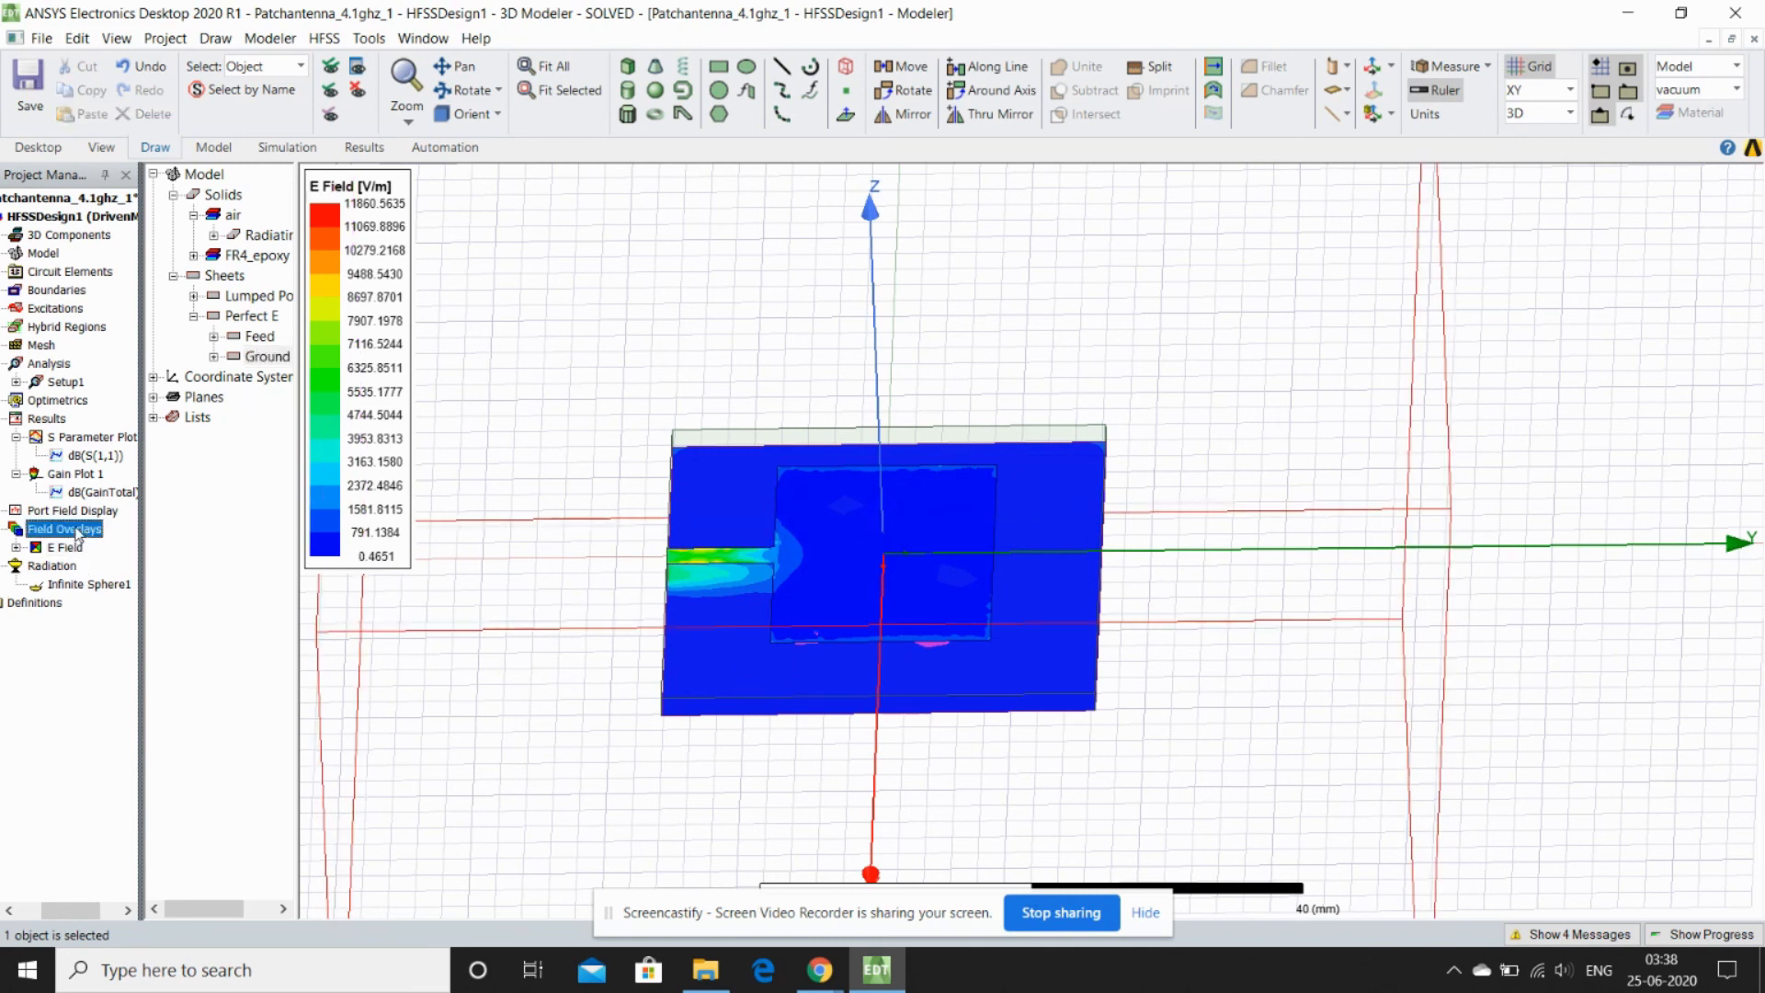
right_click(78, 530)
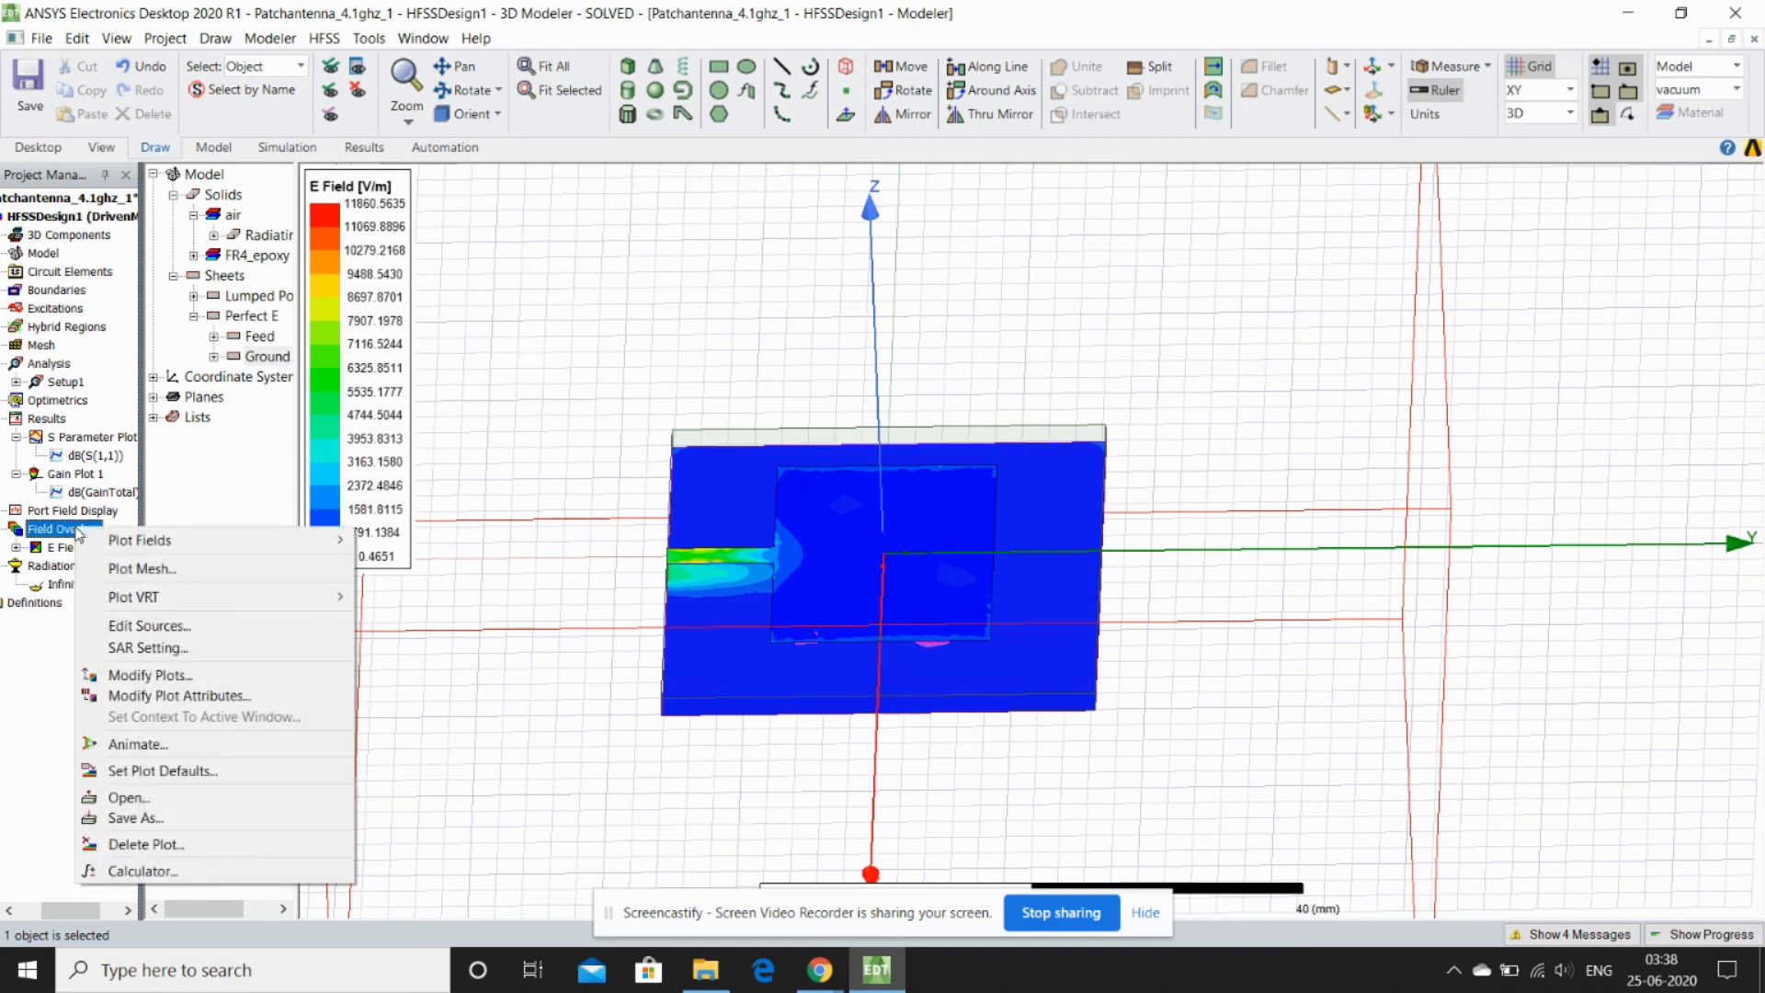
left_click(184, 745)
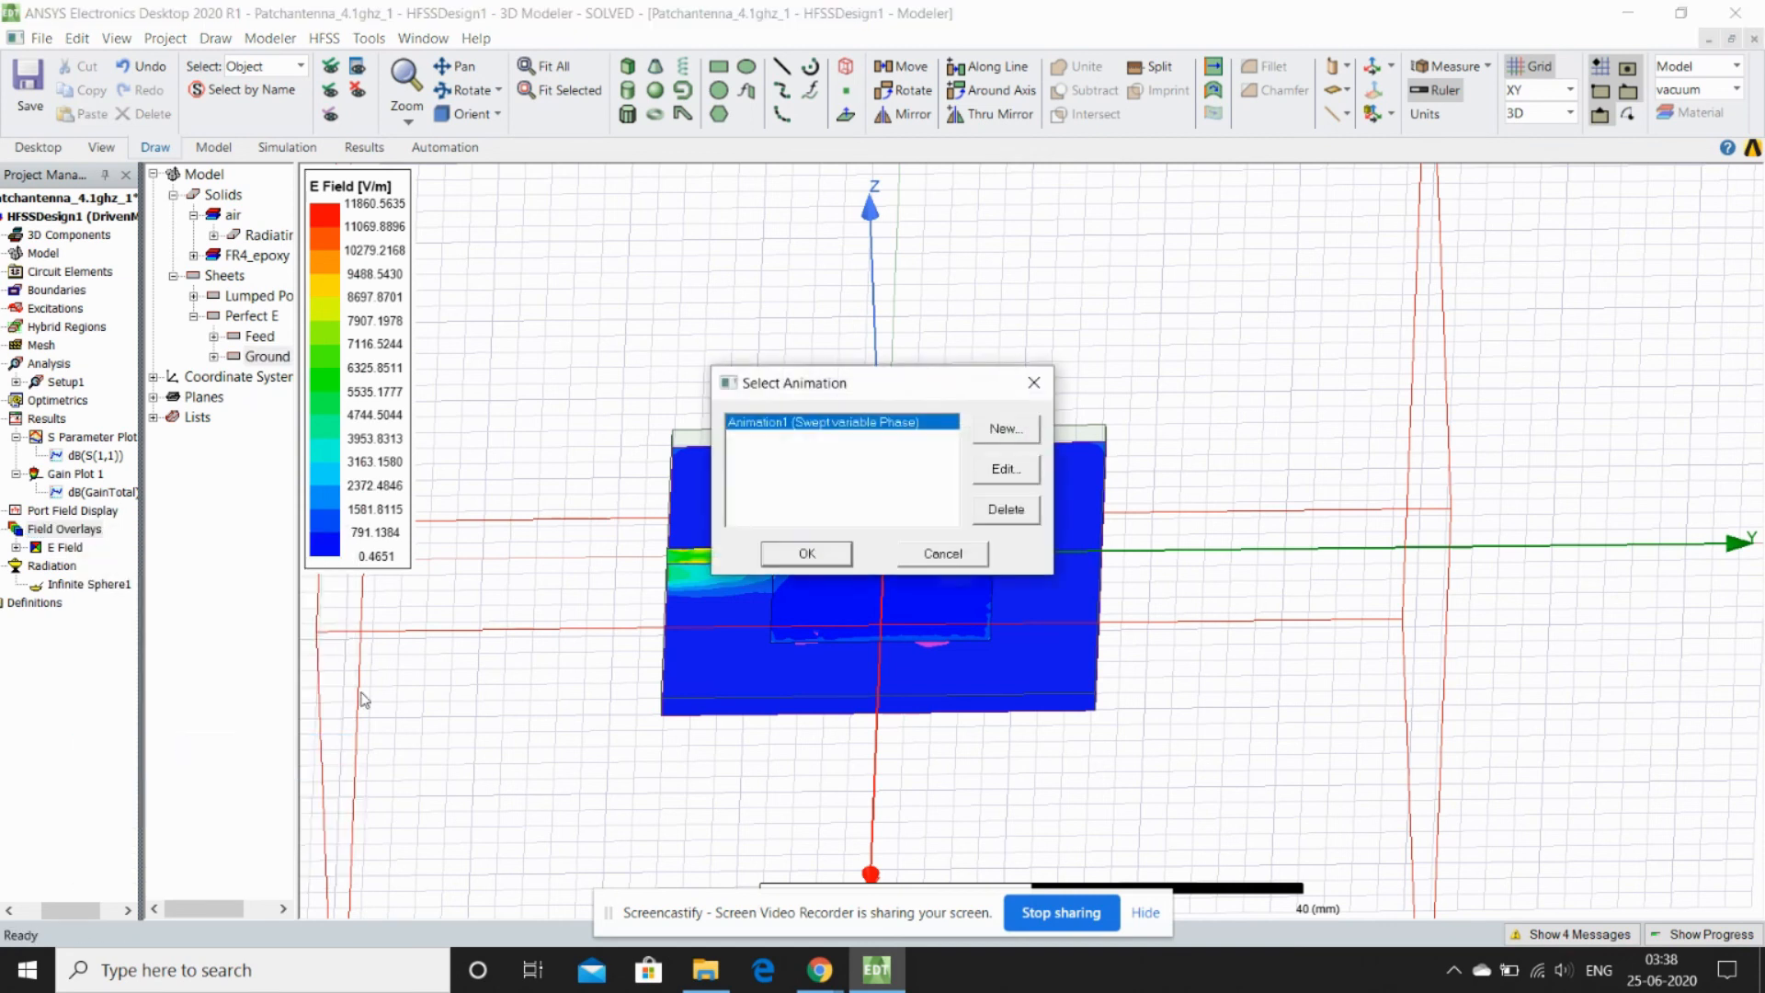
left_click(804, 555)
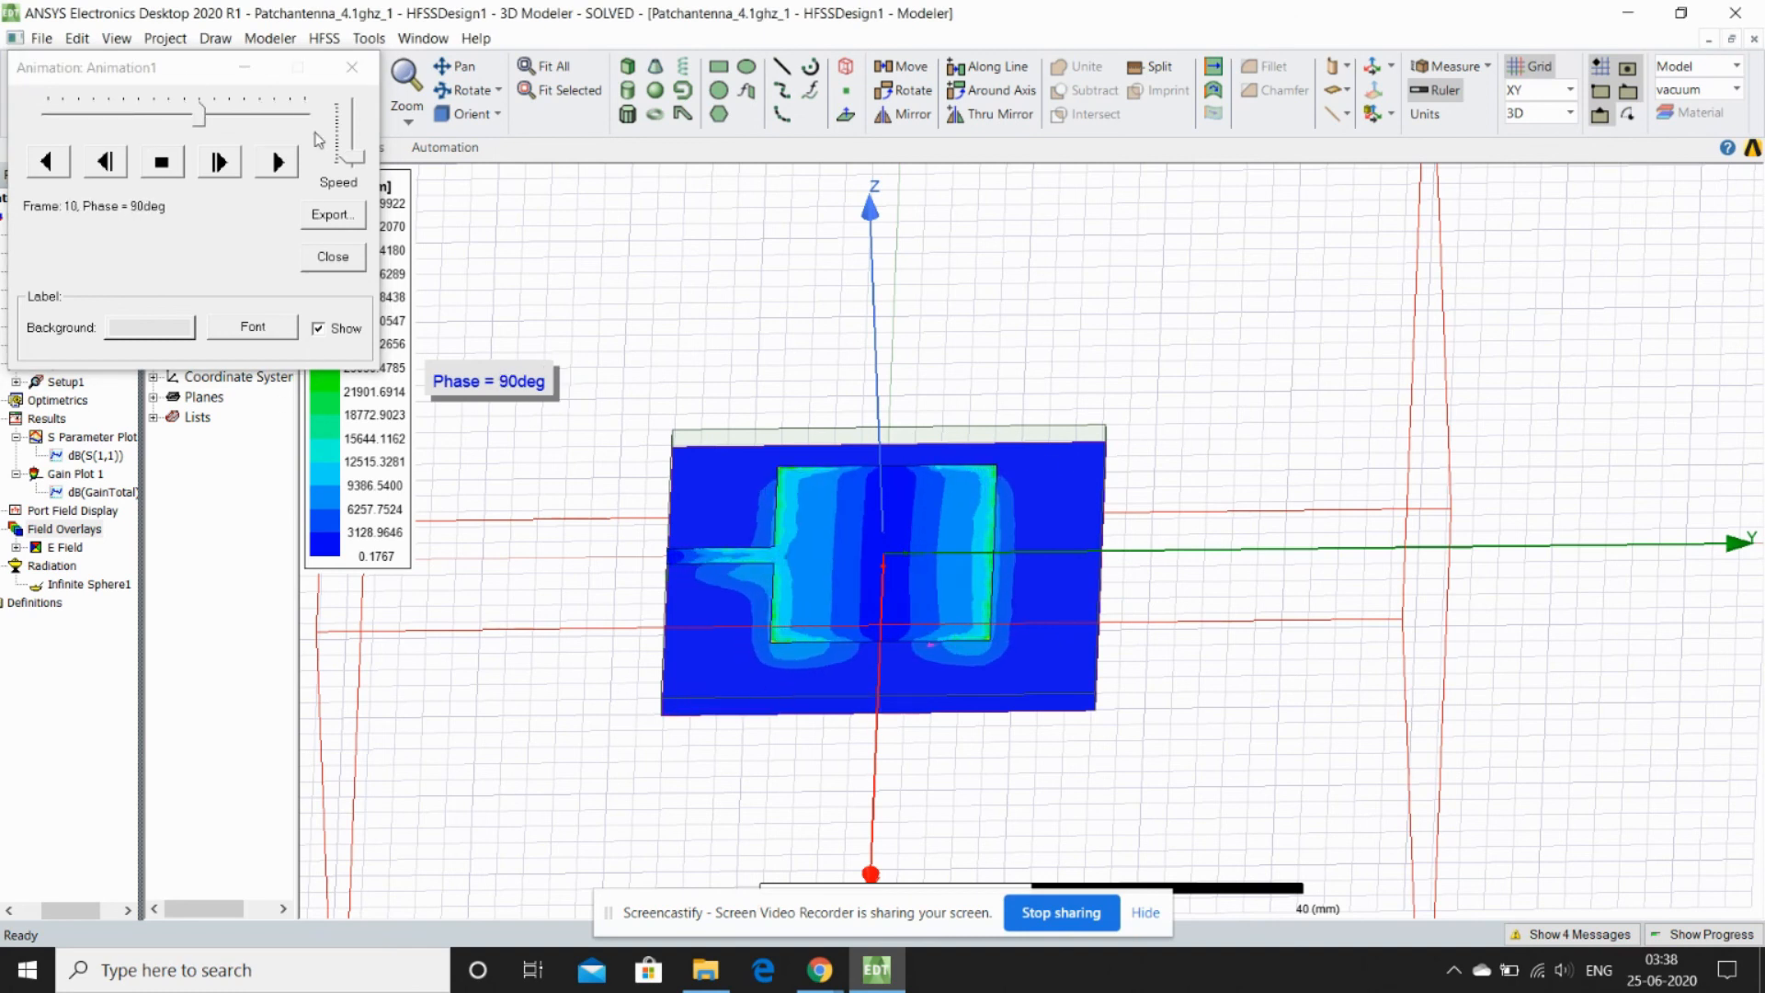
left_click_drag(138, 67, 114, 424)
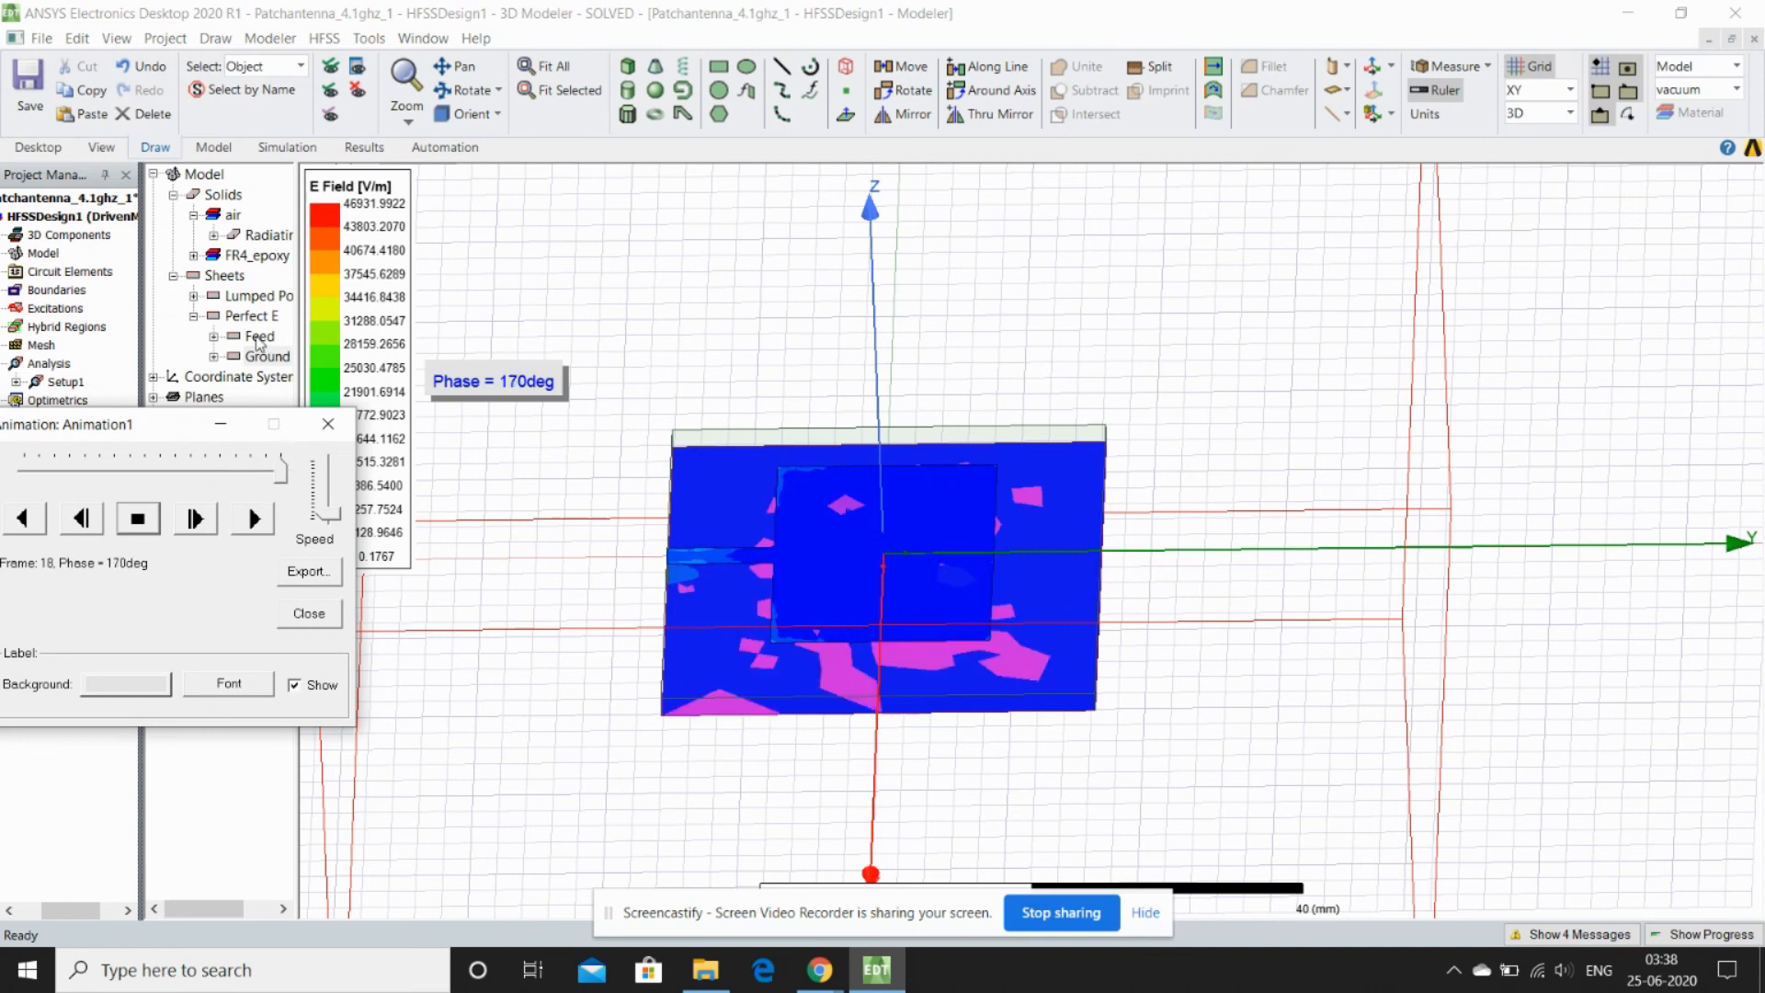
Examine the animated E-field over the ground plane and up close along the patch edges and feed line
left_click(261, 354)
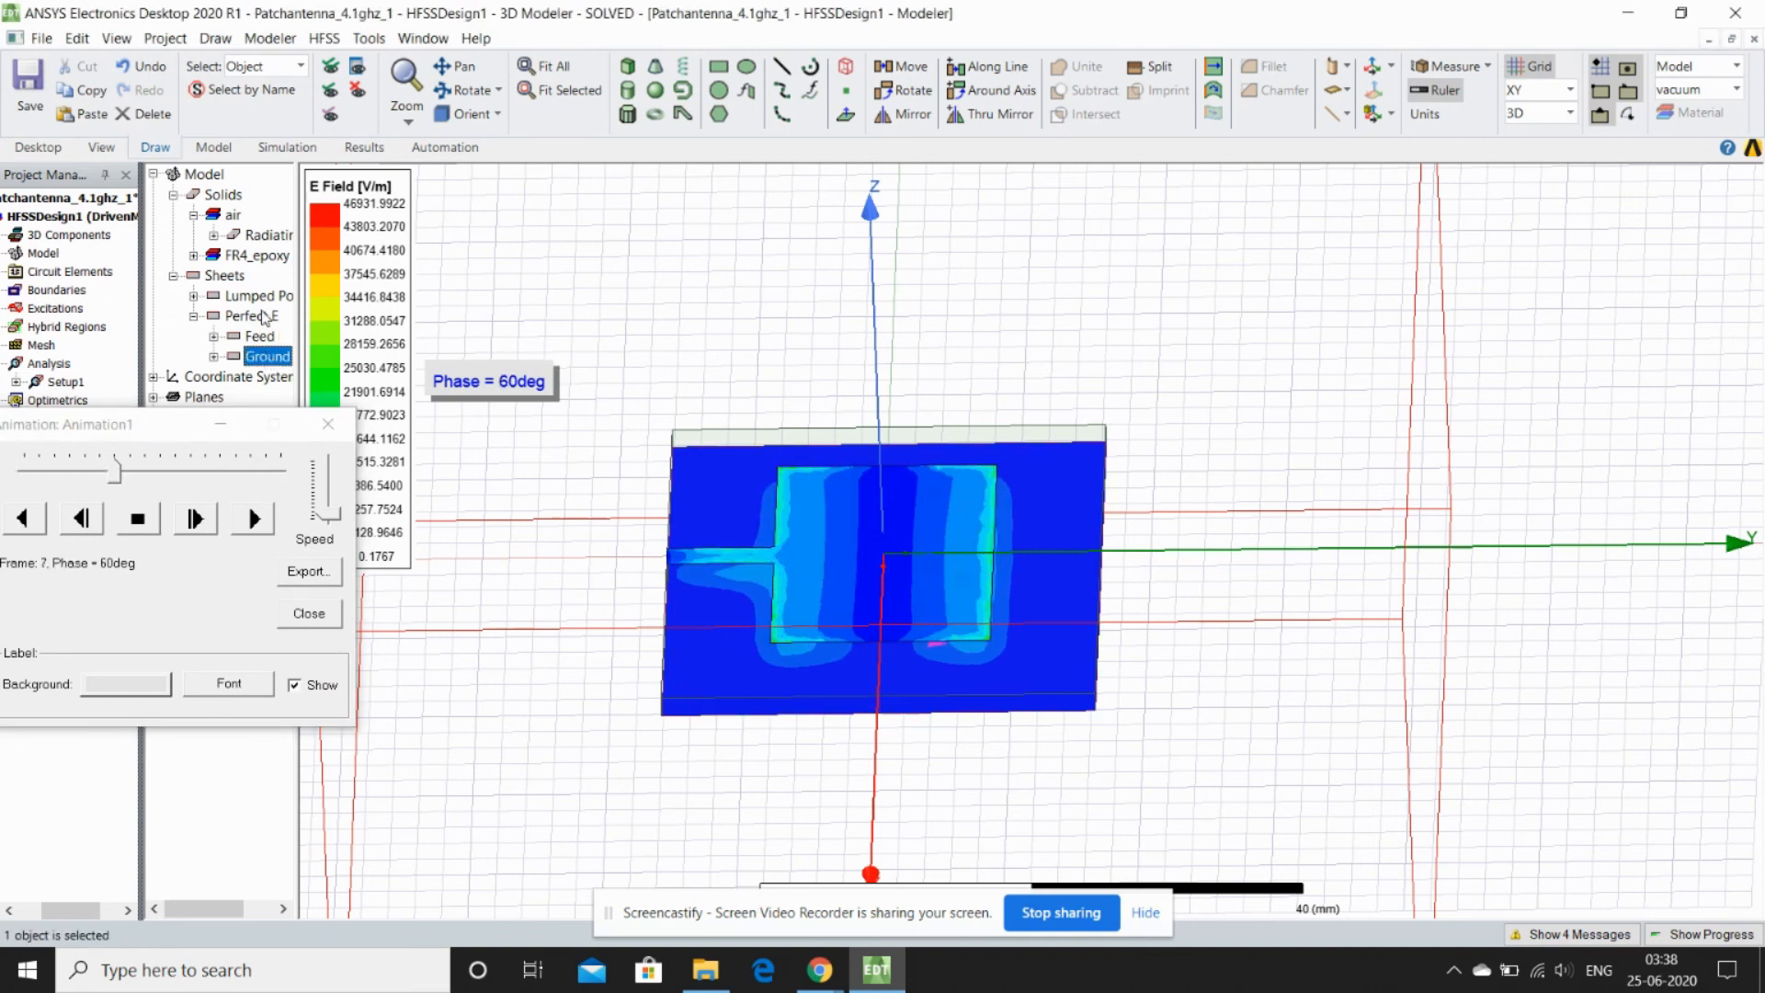
left_click(252, 316)
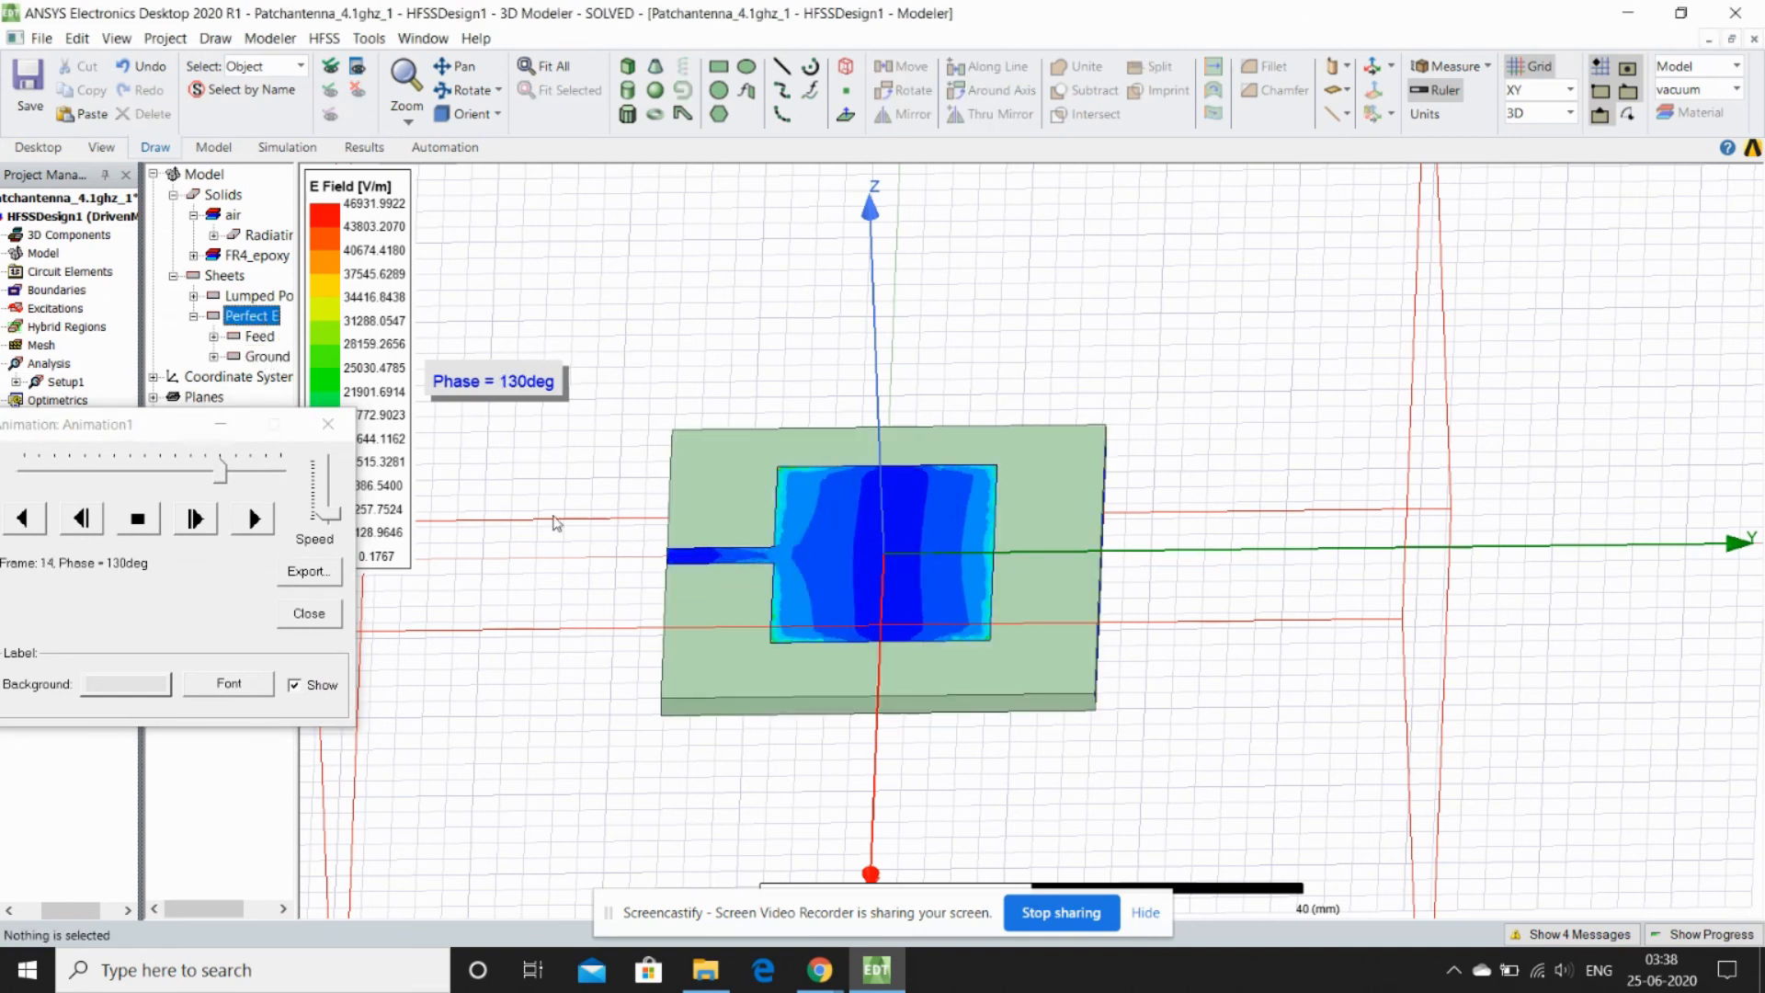
scroll(864, 624, "up", 1)
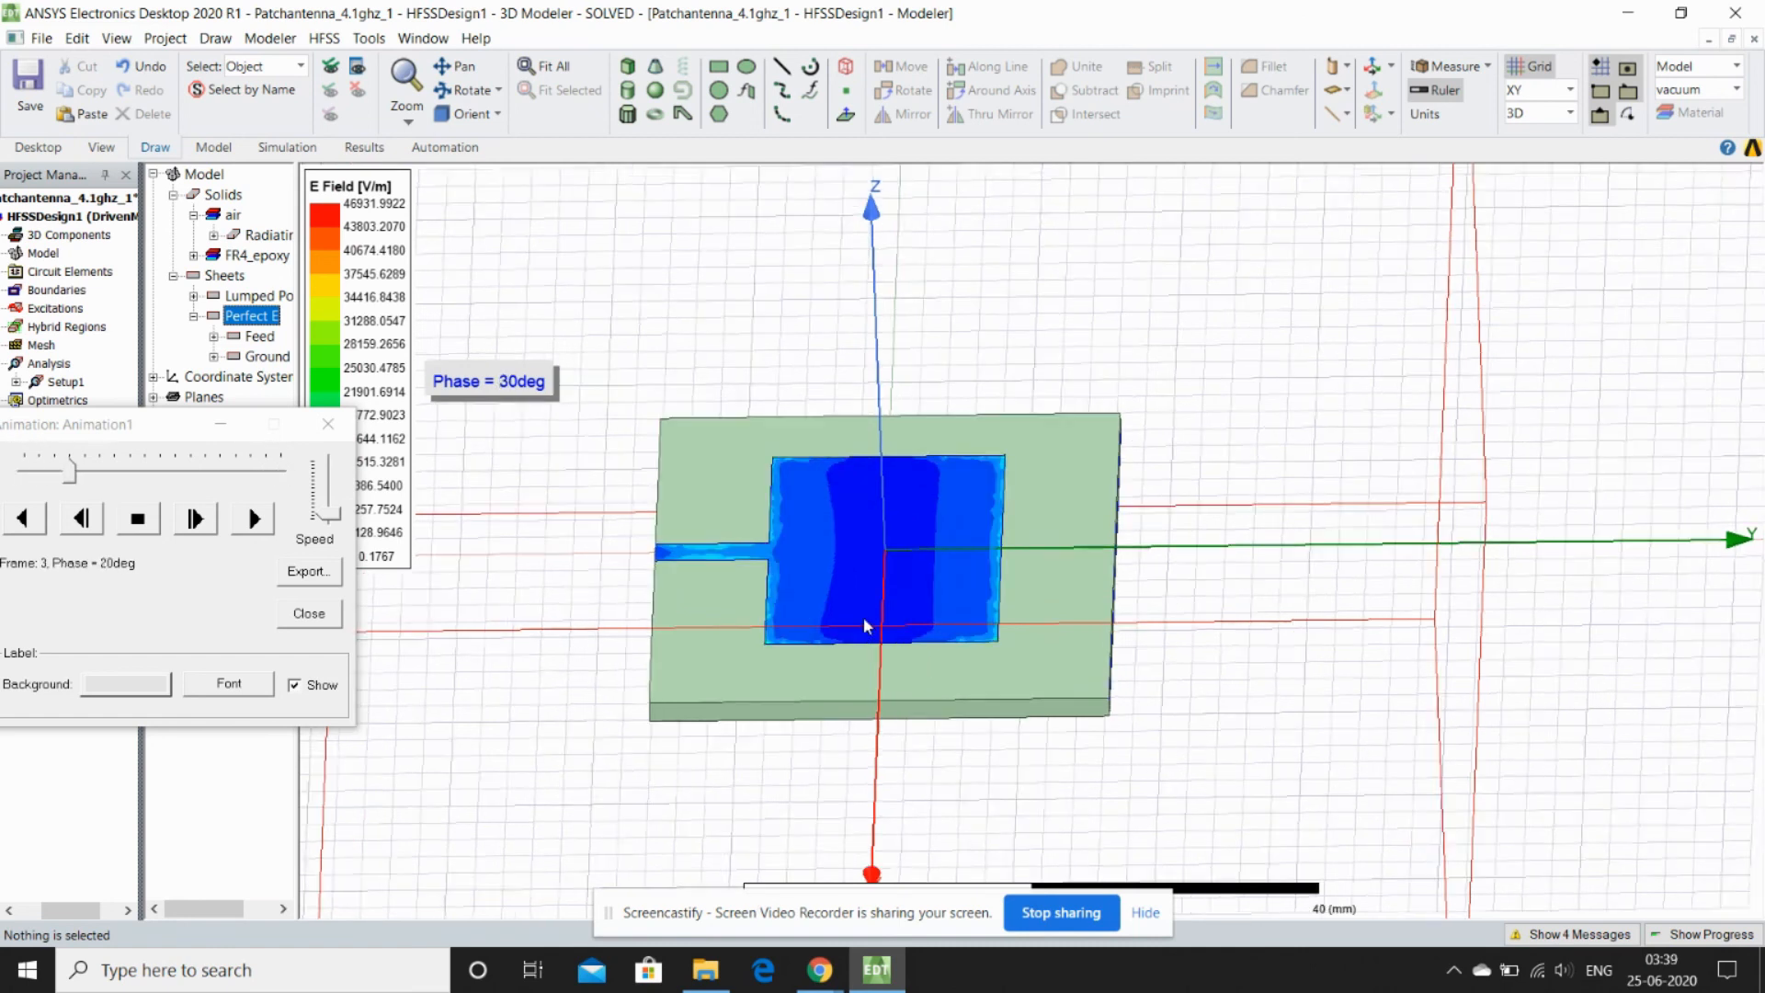
scroll(863, 625, "up", 1)
scroll(863, 625, "up", 1)
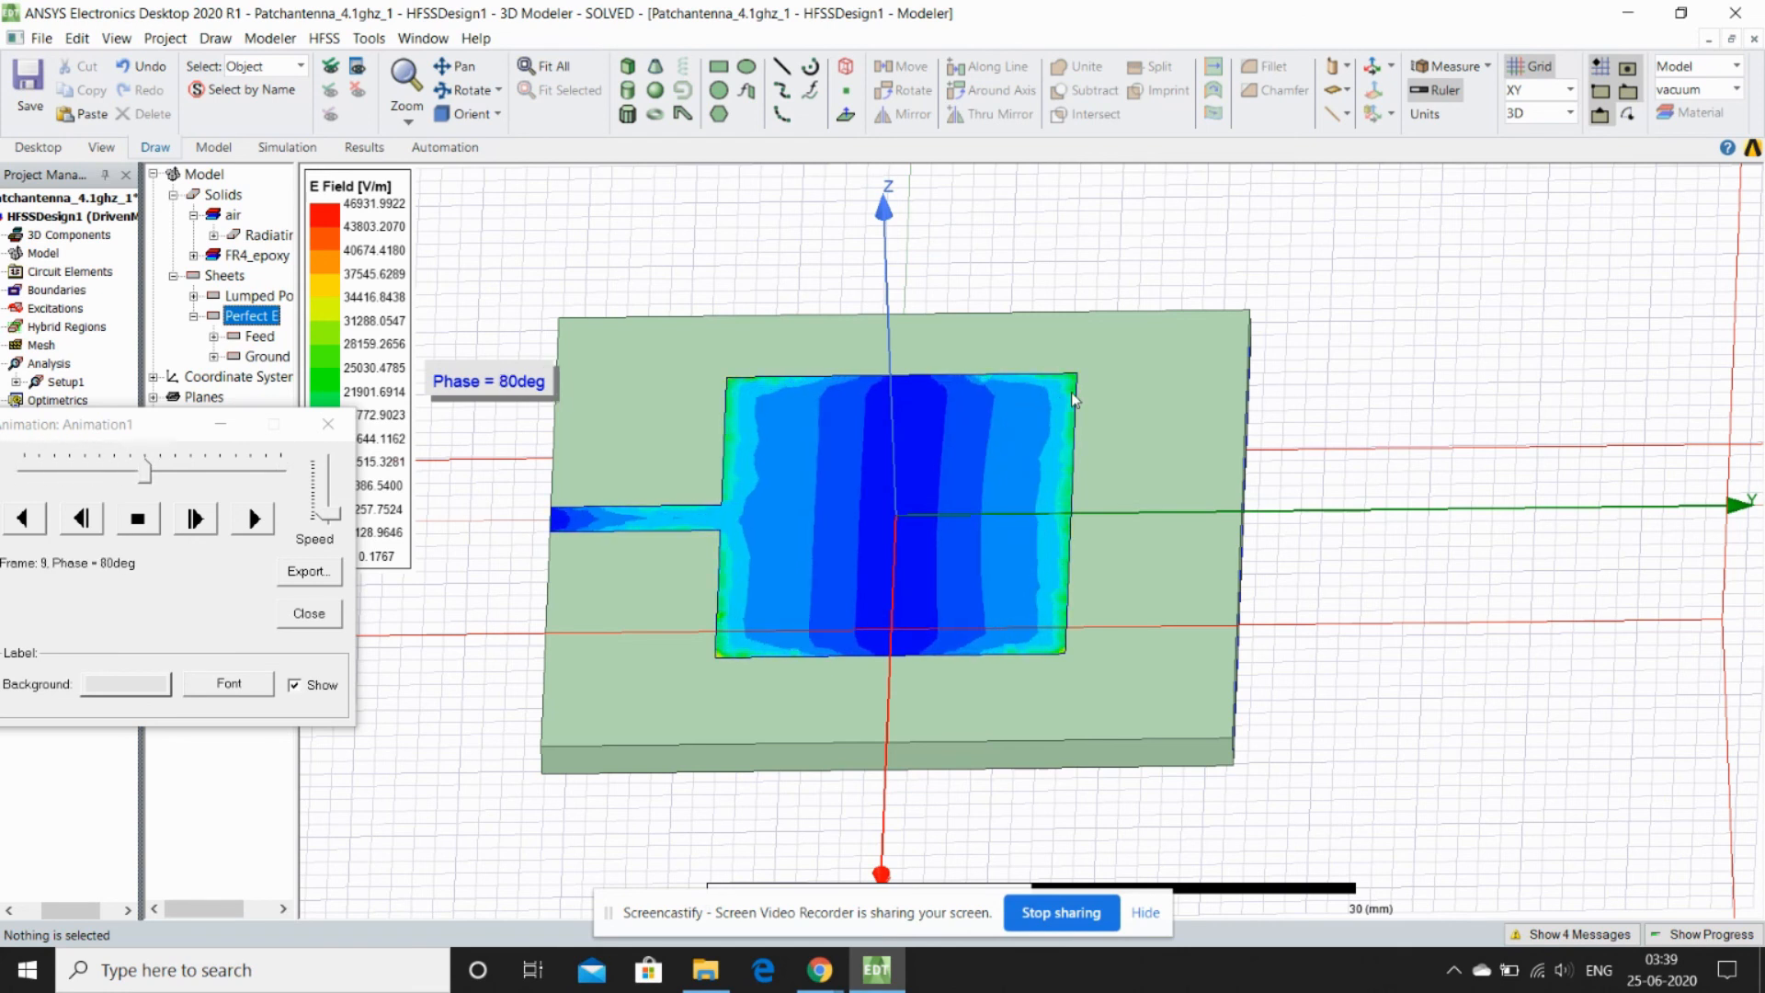
scroll(754, 397, "up", 3)
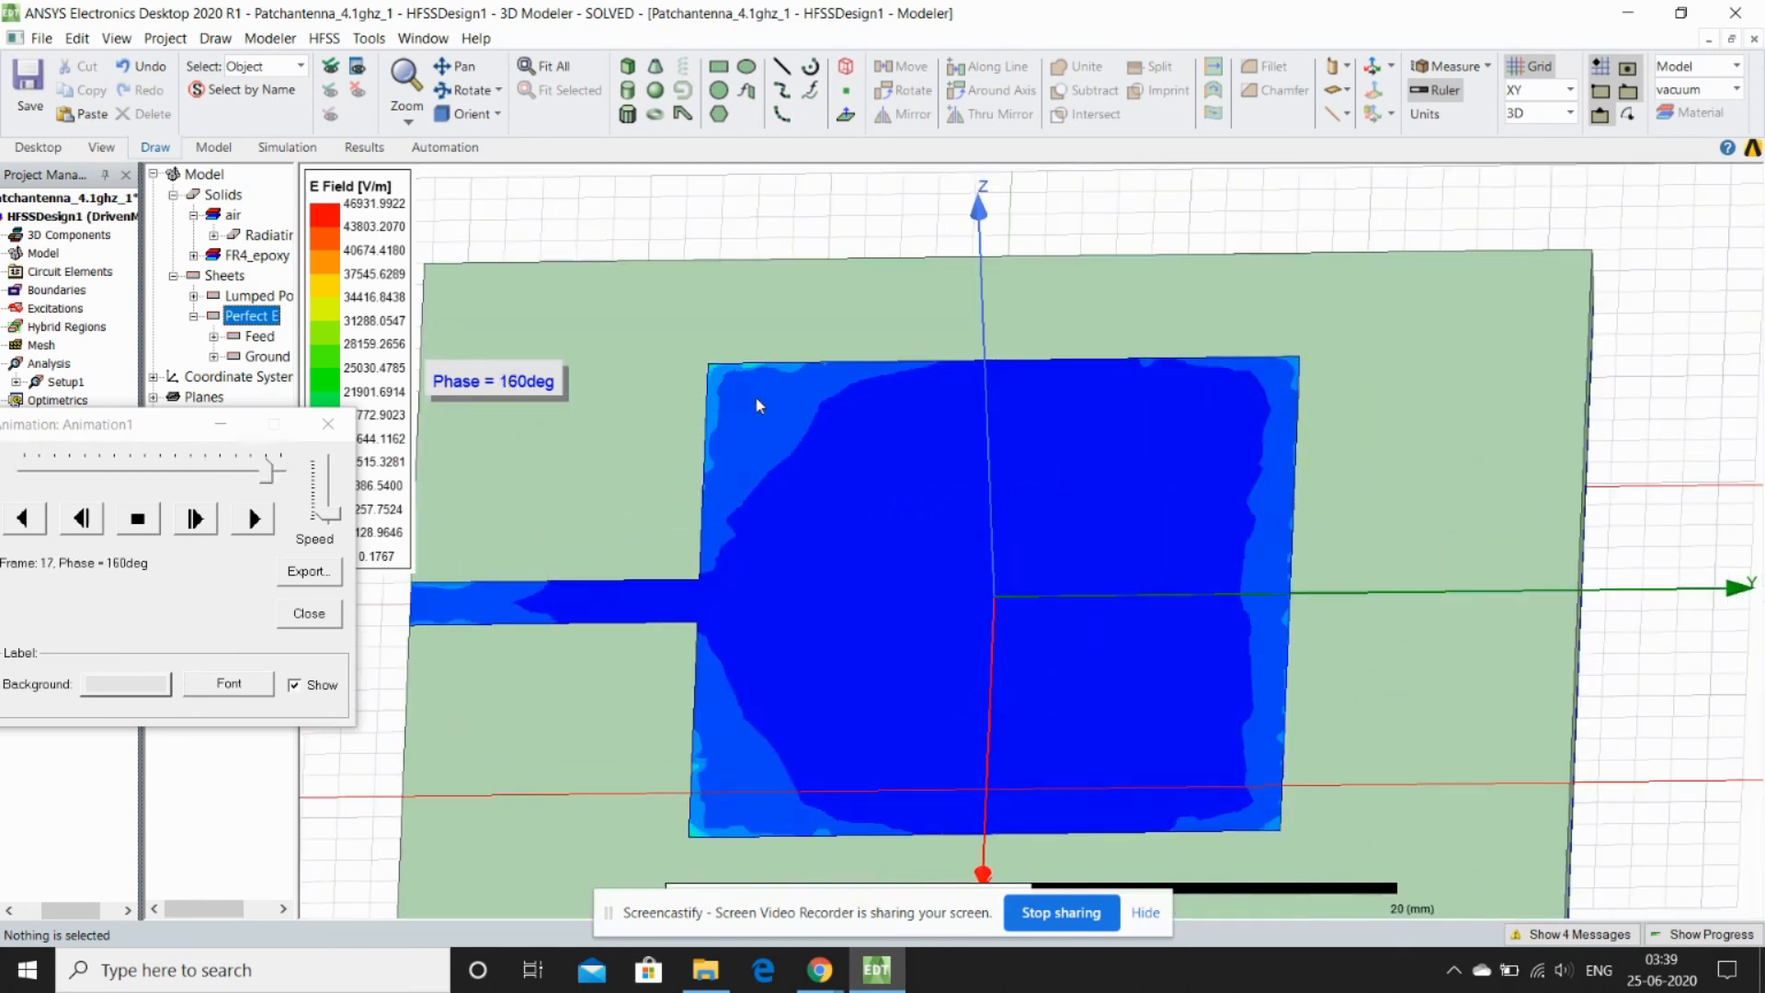
scroll(755, 401, "down", 3)
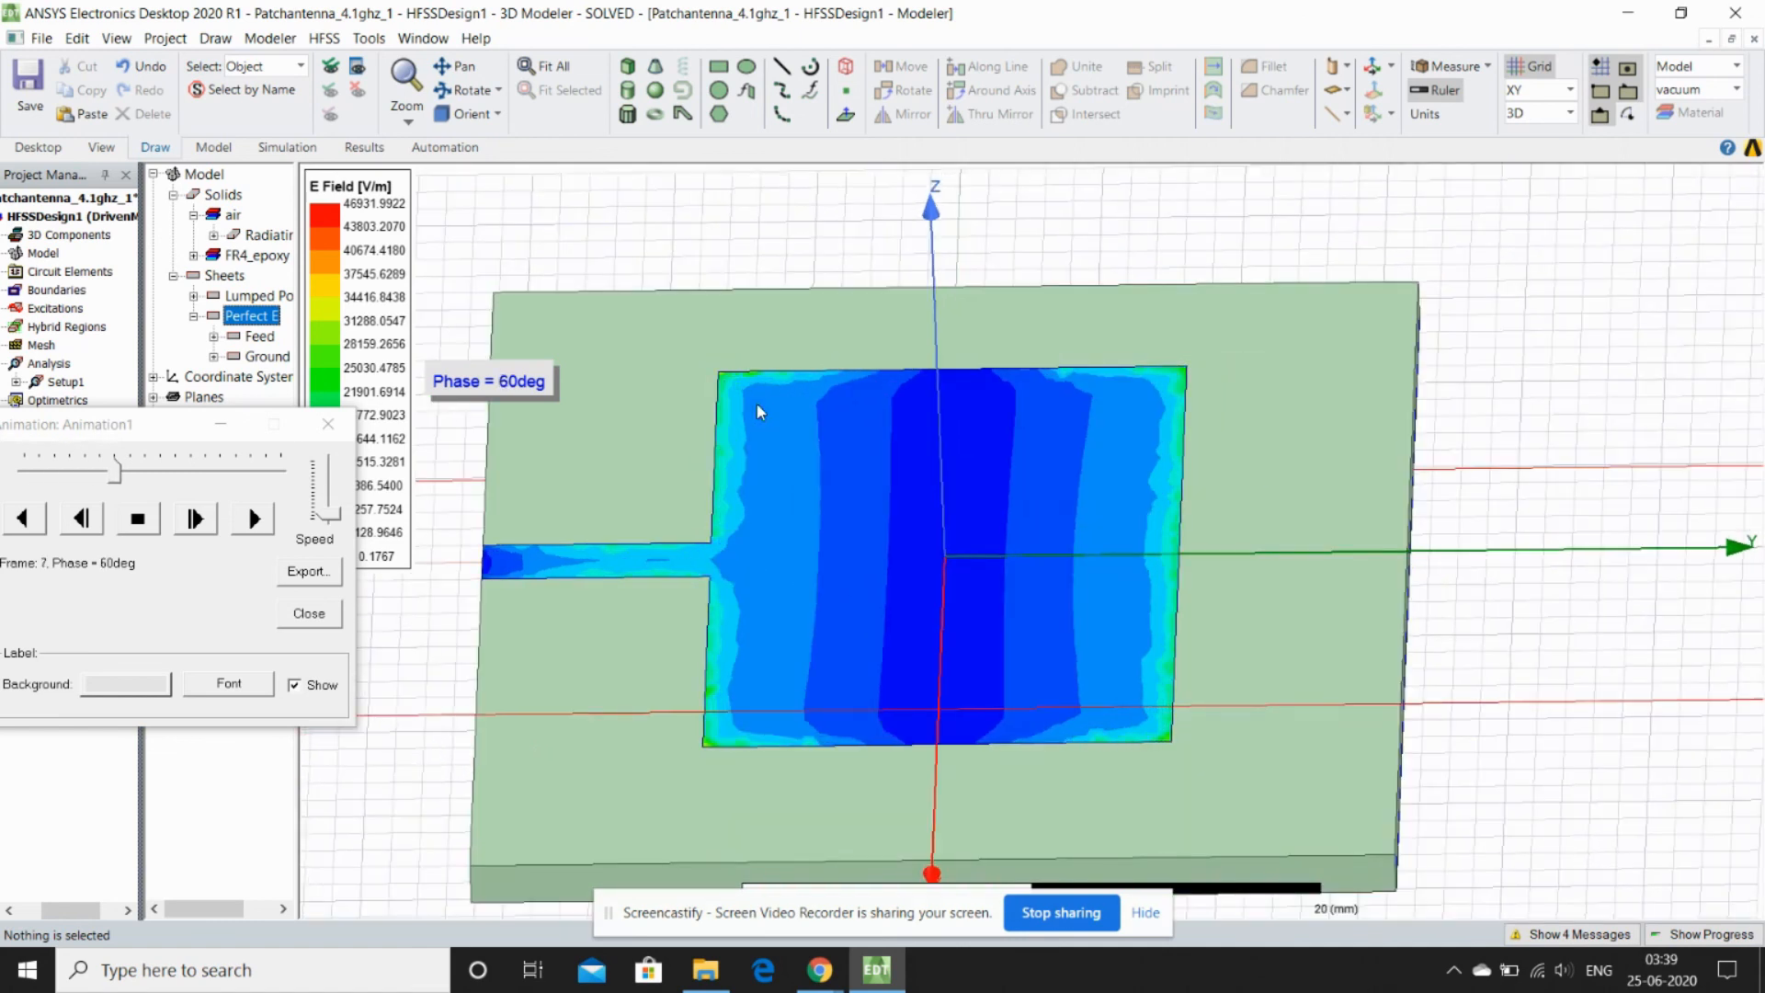